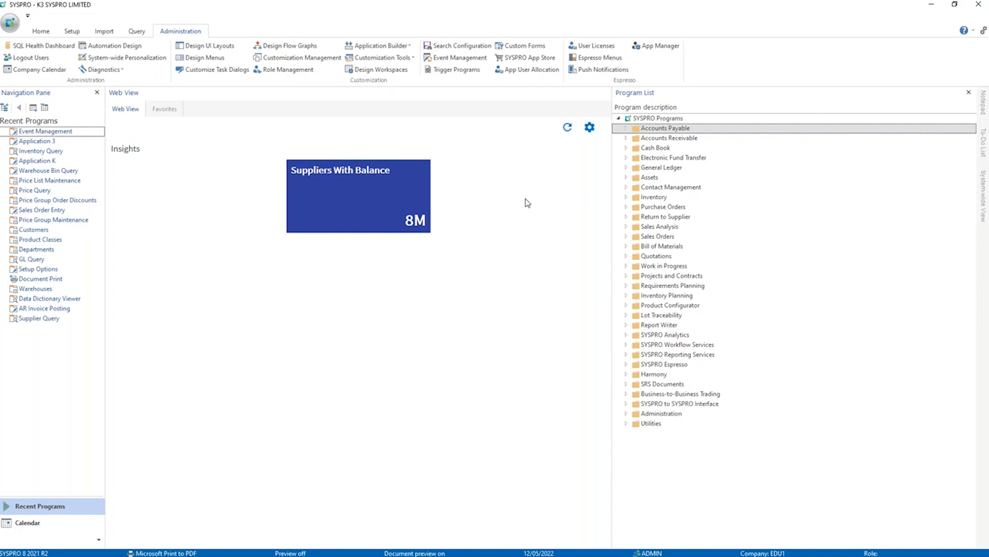
# Open AP Invoice Posting from the Accounts Payable invoice processing programs and start an invoice for supplier Bicycles Unlimited.
pyautogui.click(628, 129)
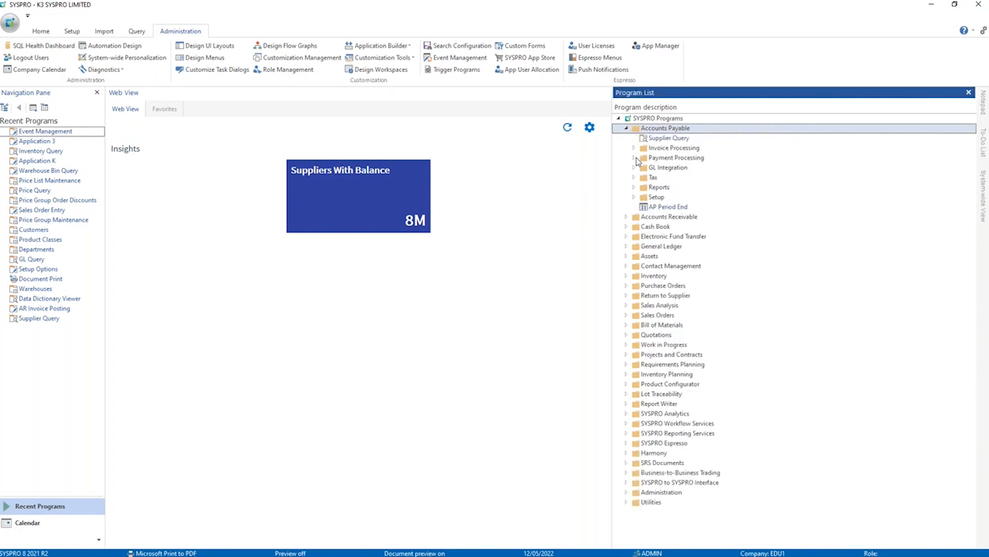
pyautogui.click(634, 148)
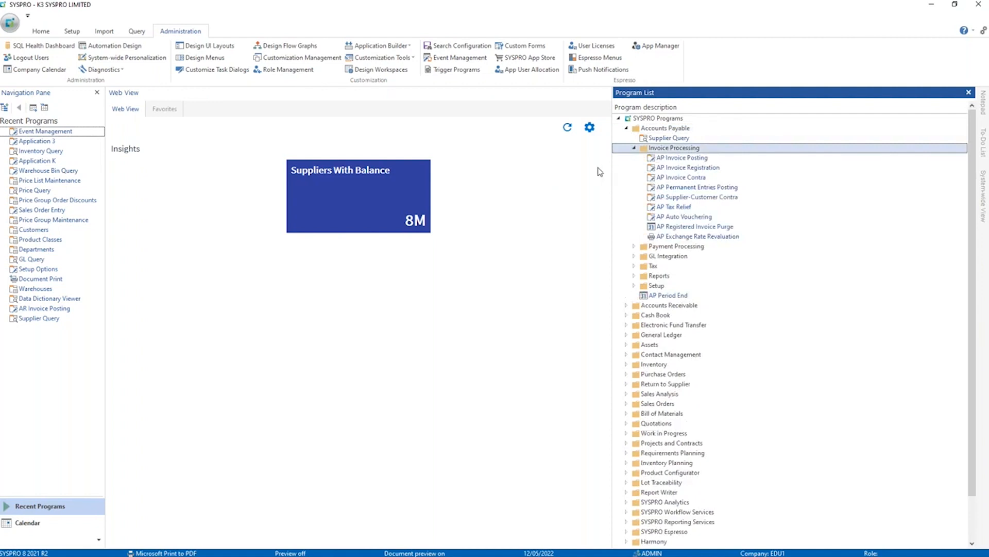
pyautogui.doubleClick(675, 158)
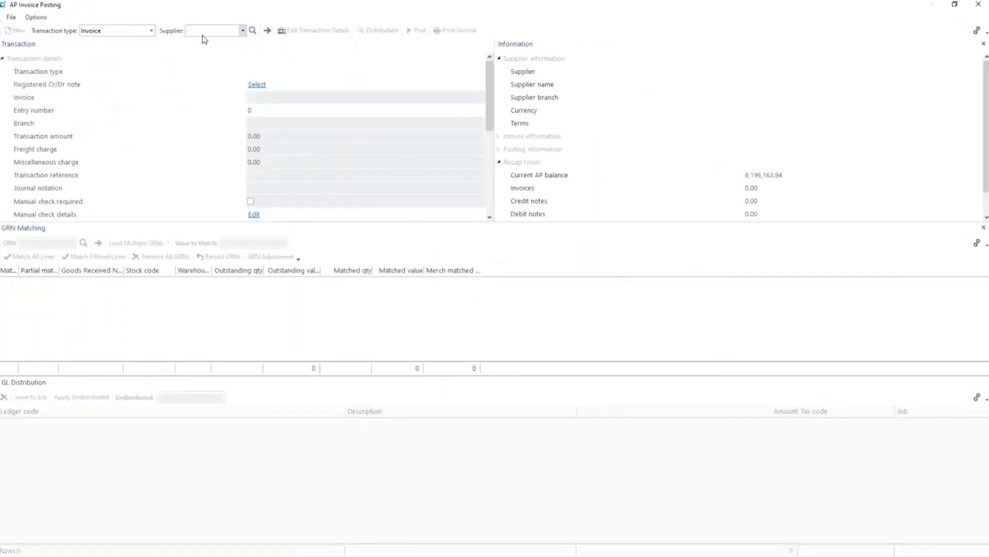
pyautogui.write('1')
pyautogui.press('Tab')
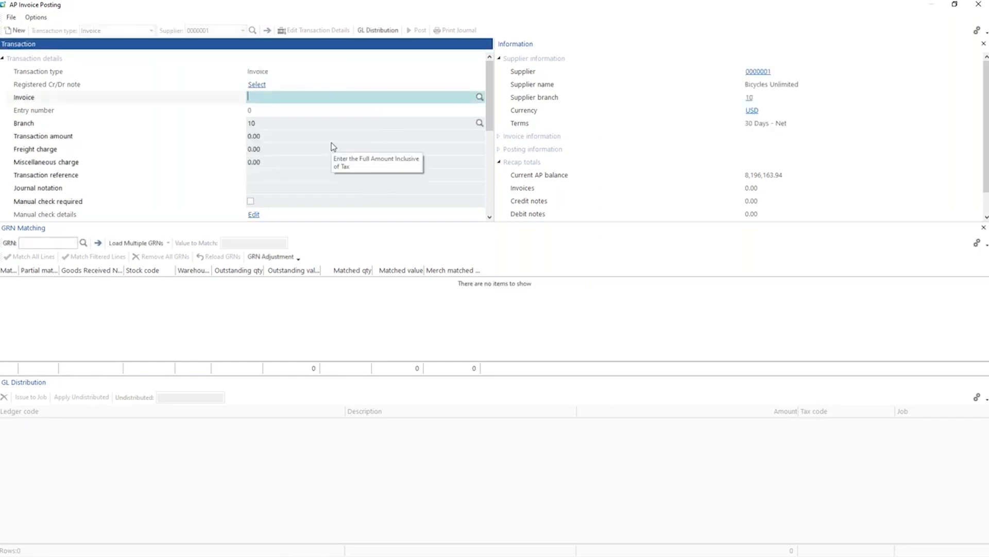
# Enter invoice INV12312 with a transaction amount of 350,000.00.
pyautogui.write('INV12312')
pyautogui.press('Tab')
pyautogui.press('Tab')
pyautogui.write('3')
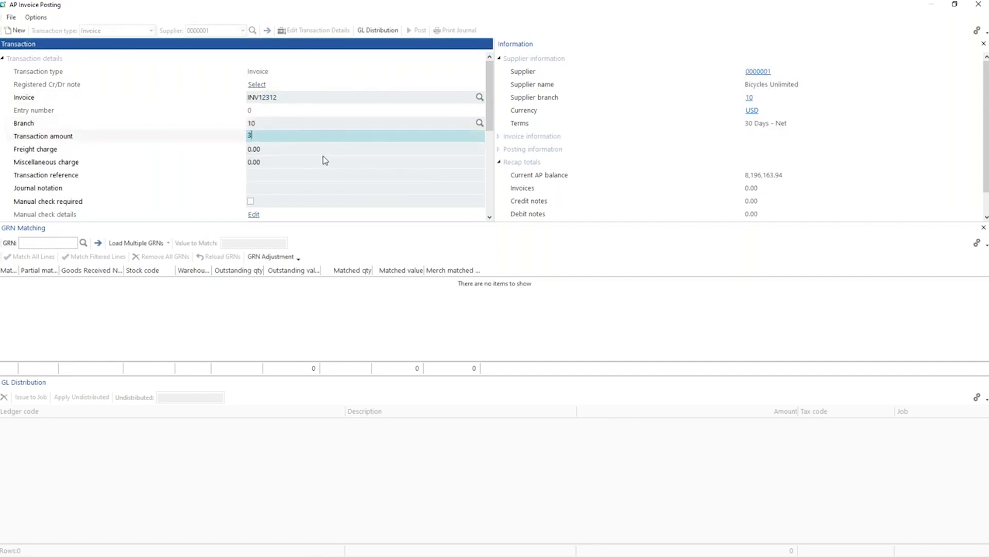
pyautogui.press('Tab')
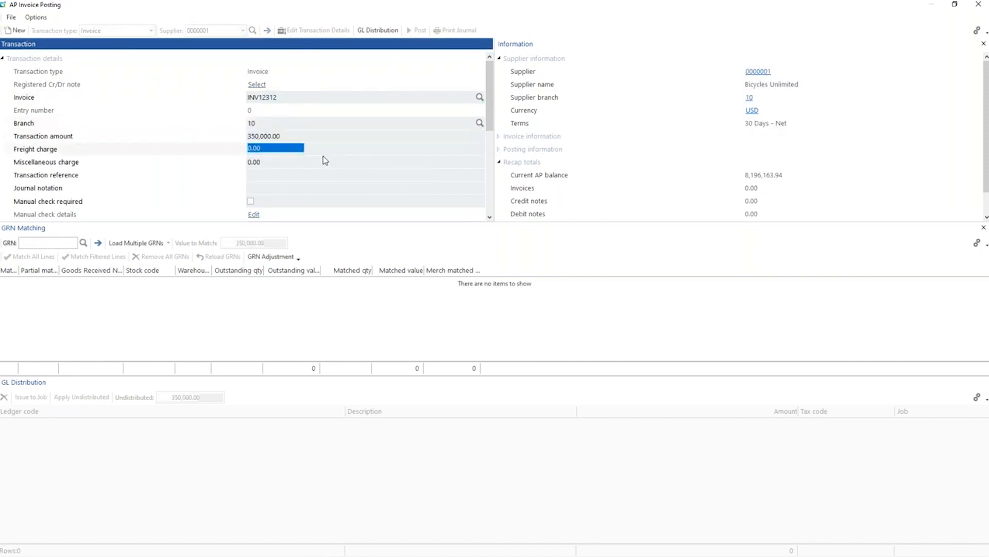
# Put the invoice on hold in the transaction details.
pyautogui.scroll(-1, 324, 161)
pyautogui.scroll(-1, 325, 161)
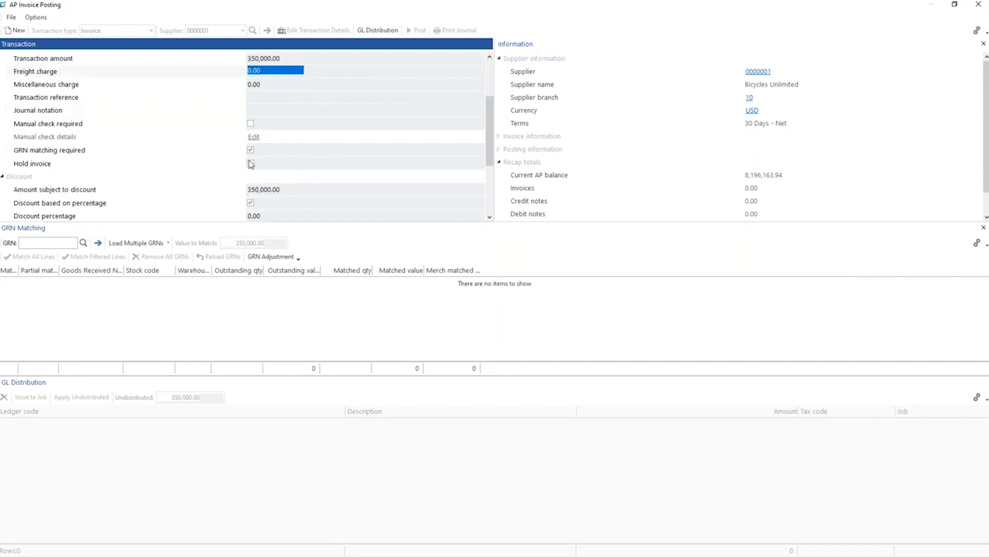
pyautogui.click(251, 164)
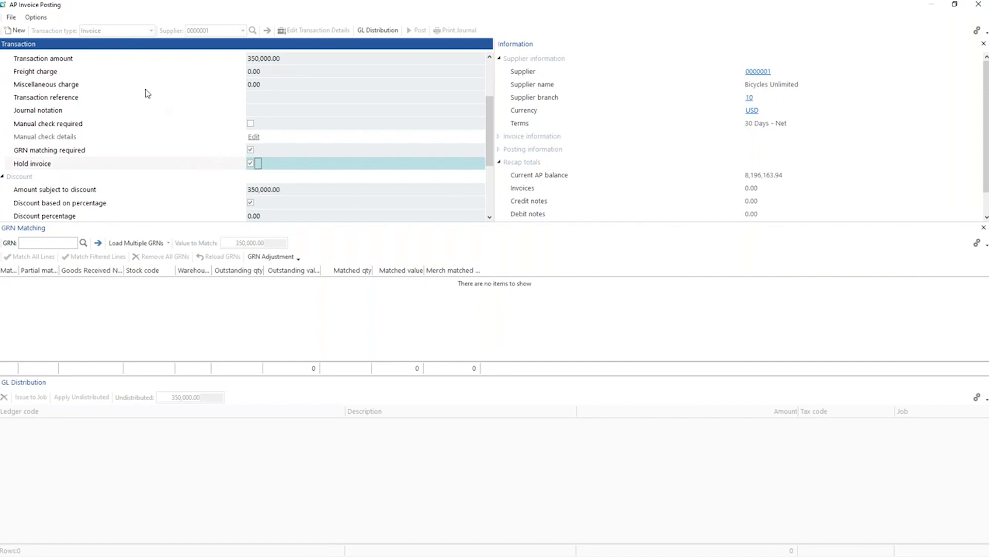
# Create a new AP Transactions custom field for the Transaction form, captioned Internal Status, with a field length of 50.
pyautogui.rightClick(136, 164)
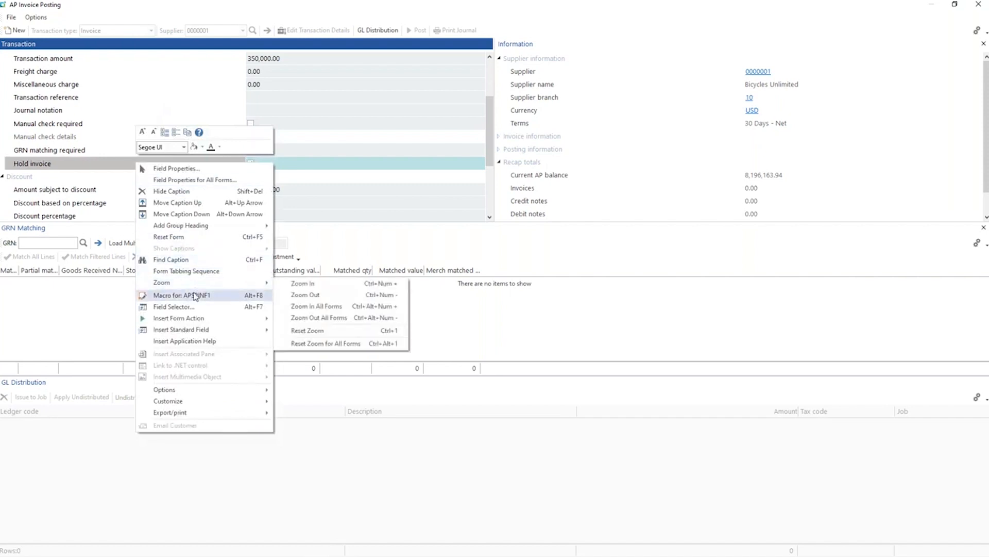
pyautogui.click(172, 307)
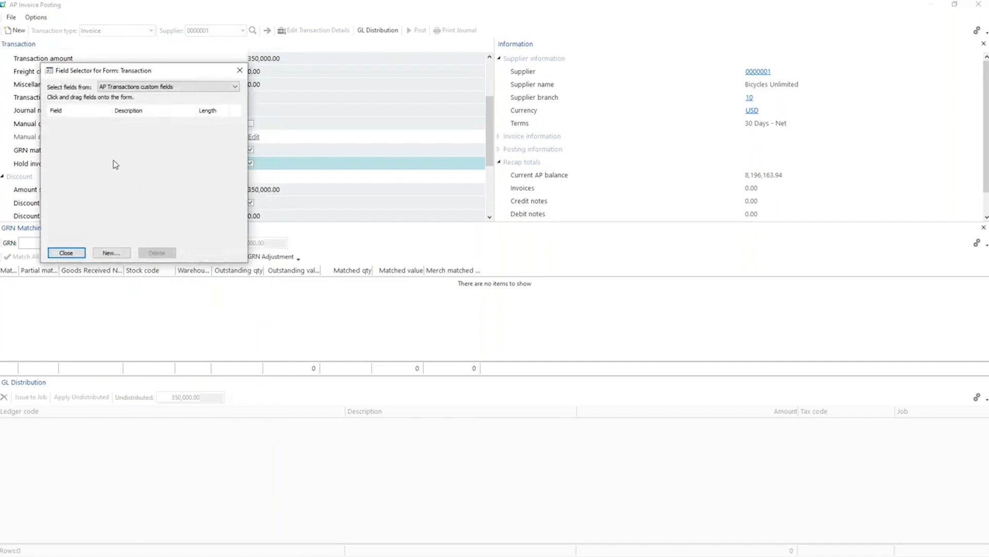
pyautogui.moveTo(117, 76); pyautogui.dragTo(269, 63)
pyautogui.click(258, 237)
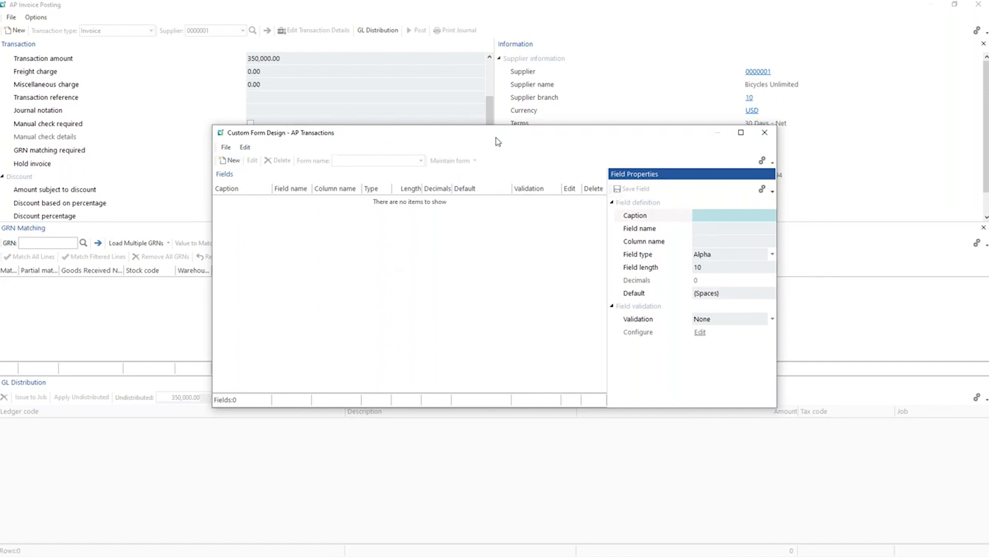
pyautogui.write('Internal Status')
pyautogui.press('Tab')
pyautogui.press('Tab')
pyautogui.press('Tab')
pyautogui.press('Tab')
pyautogui.write('50')
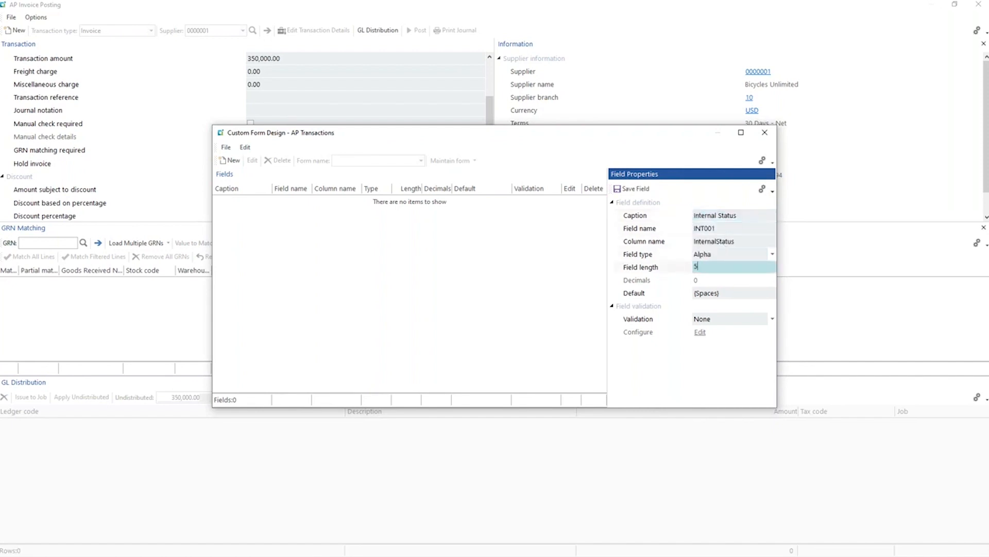
pyautogui.press('Tab')
# Set the Internal Status field's validation to Lookup (mandatory) and save the field.
pyautogui.click(772, 318)
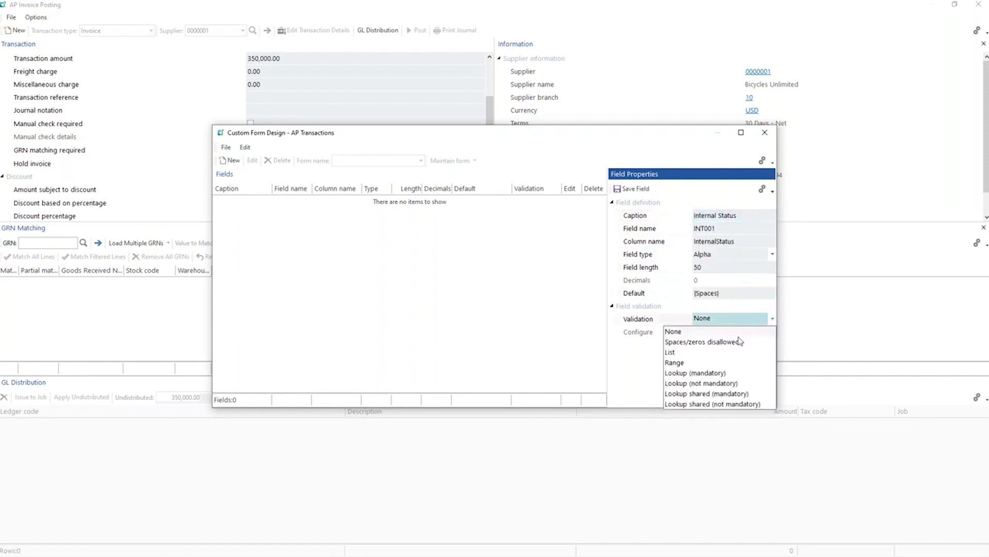
pyautogui.click(703, 372)
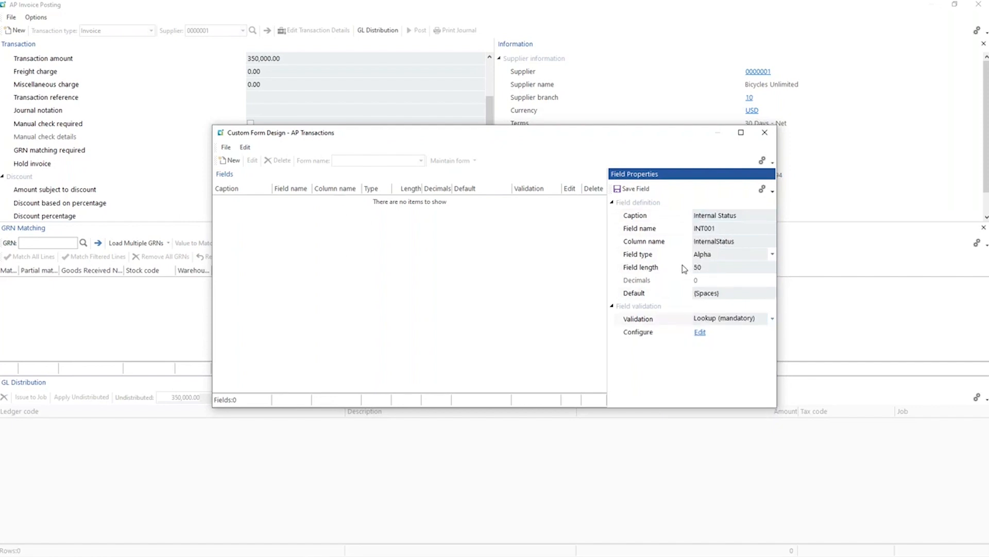
pyautogui.click(633, 188)
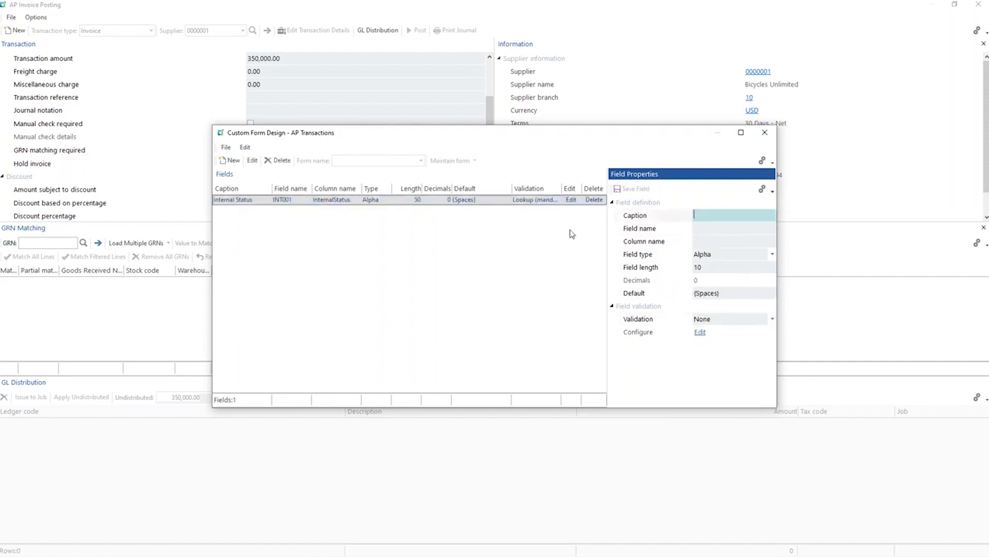
# Configure the Internal Status lookup by adding the item Payment Dispute with the description Payment.
pyautogui.click(567, 201)
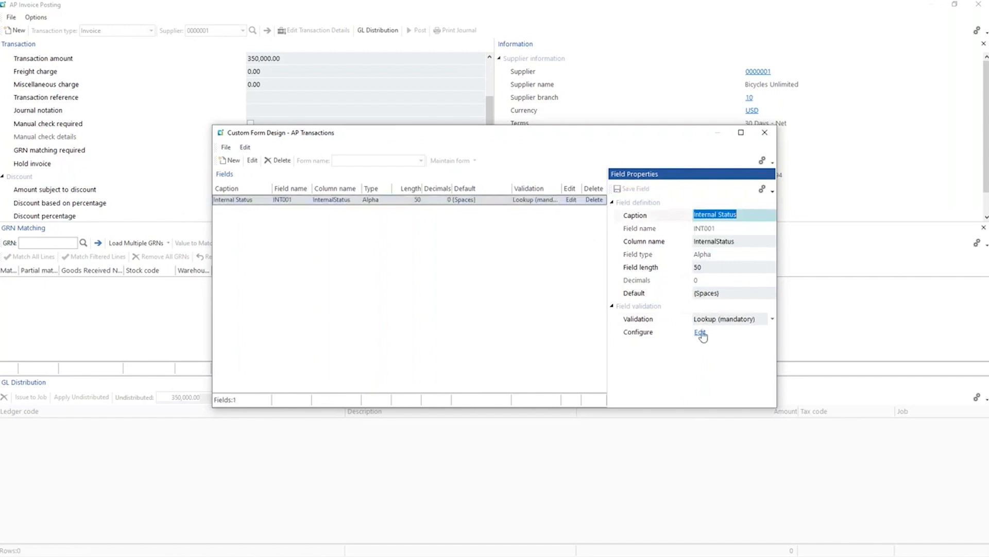
pyautogui.click(700, 332)
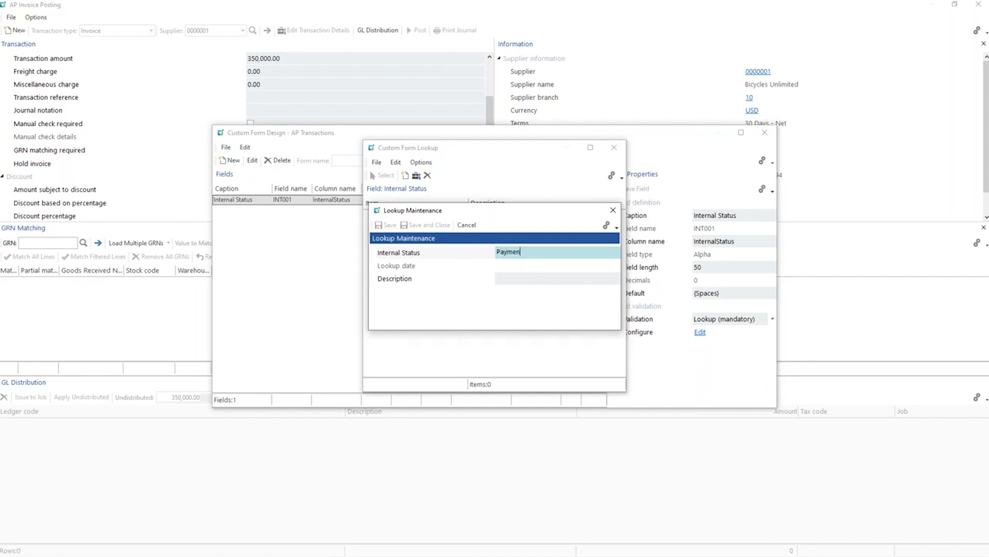
pyautogui.press('Tab')
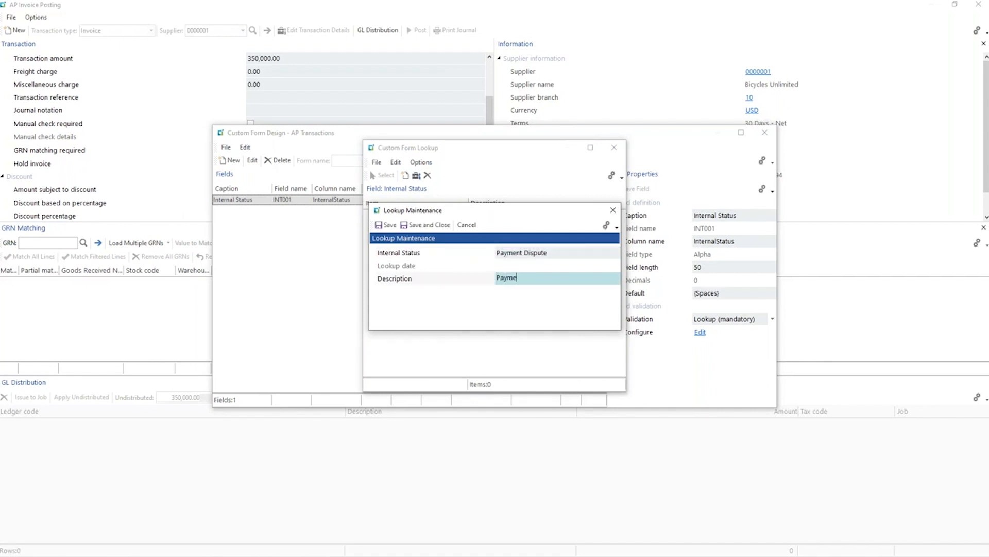
pyautogui.click(385, 225)
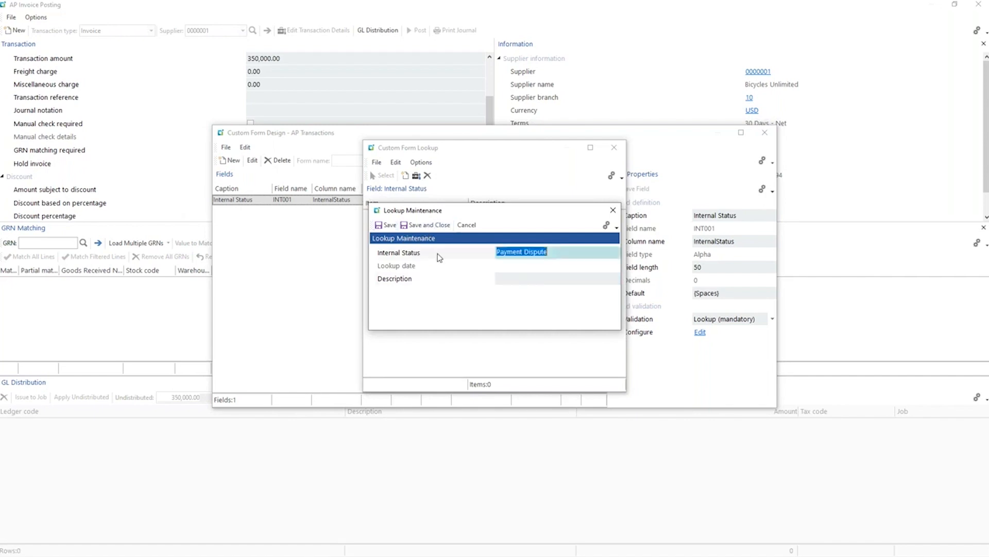
# Add a lookup item NA with the description NA and close the custom form design.
pyautogui.write('NA')
pyautogui.press('Tab')
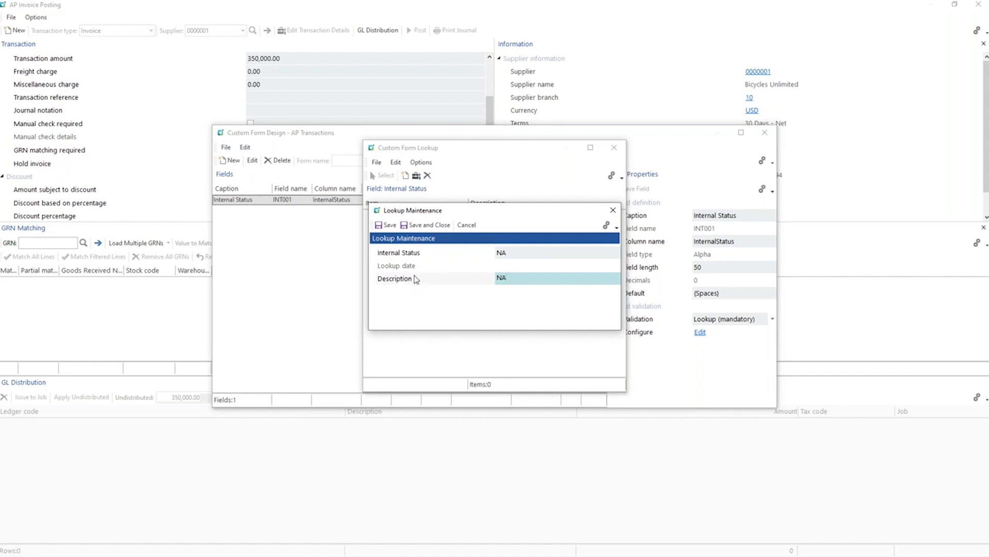
pyautogui.click(418, 226)
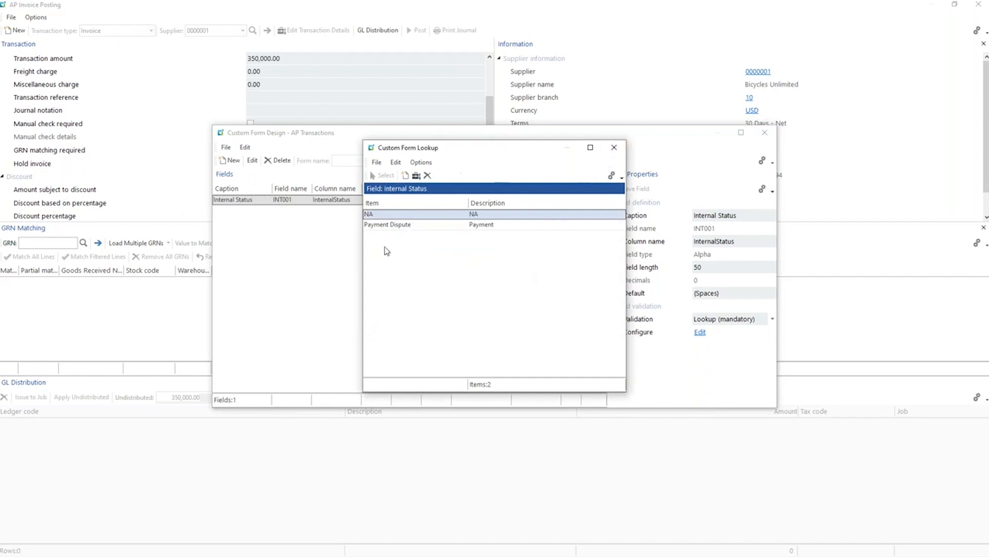
pyautogui.click(614, 148)
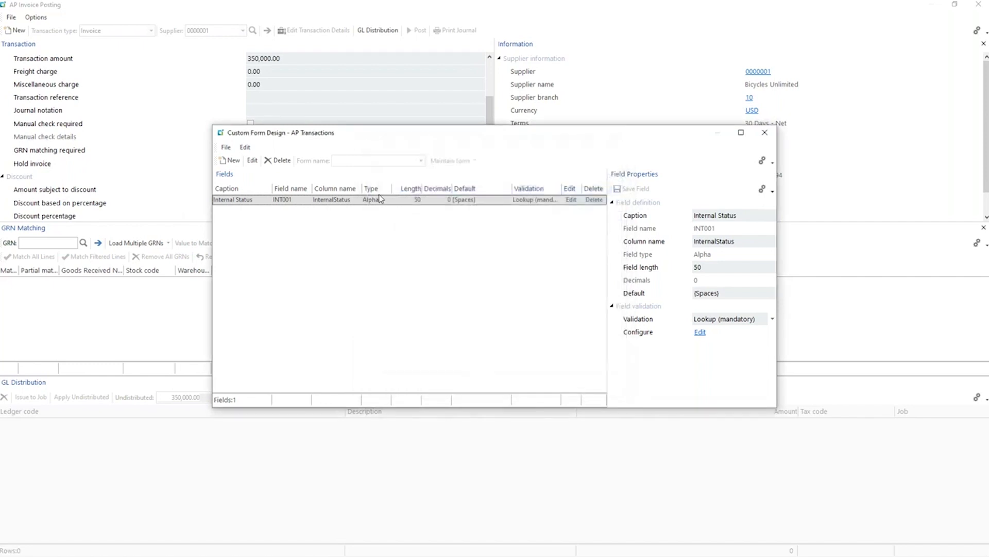
pyautogui.click(765, 132)
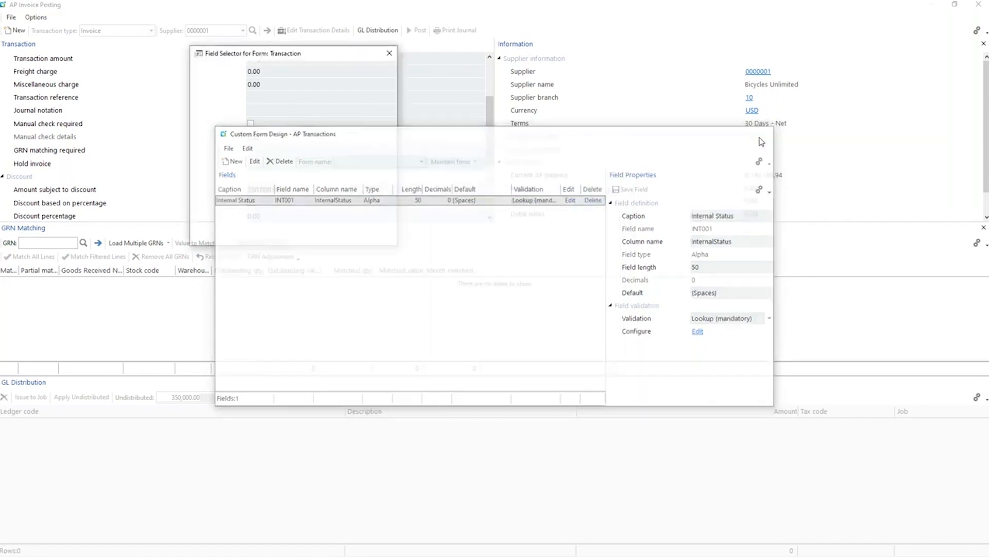
# Place the Internal Status field below Hold invoice on the Transaction form and check its lookup items.
pyautogui.moveTo(250, 106); pyautogui.dragTo(80, 170)
pyautogui.click(389, 53)
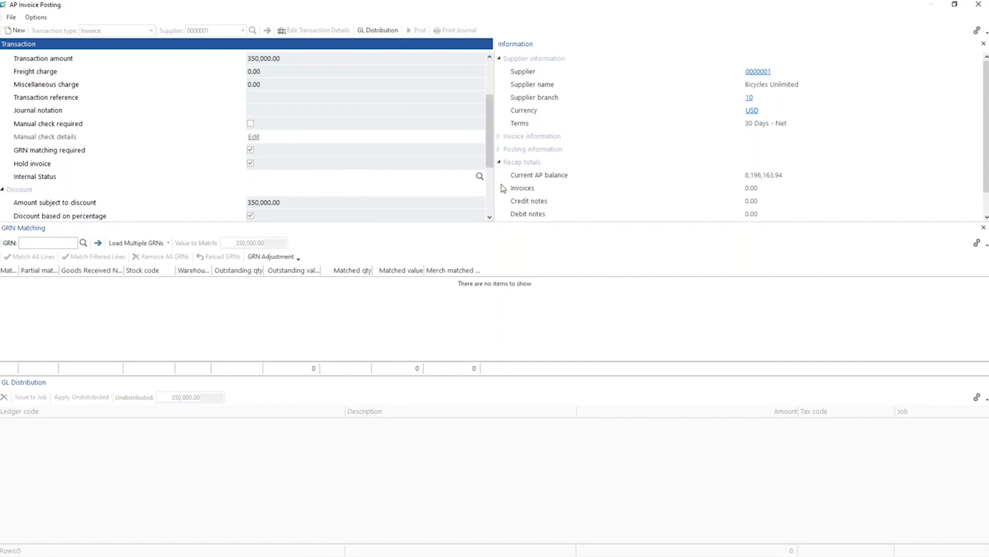
pyautogui.click(480, 178)
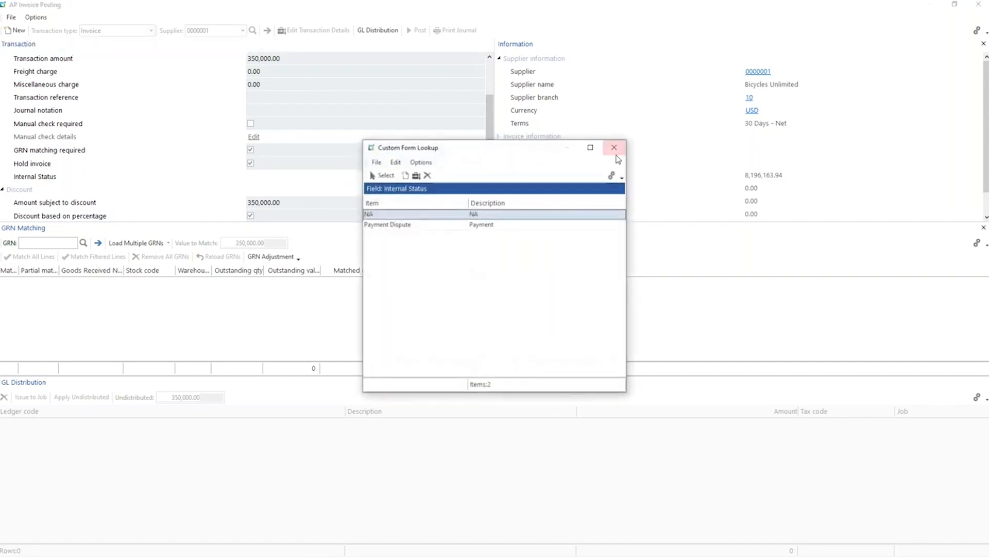
pyautogui.click(615, 148)
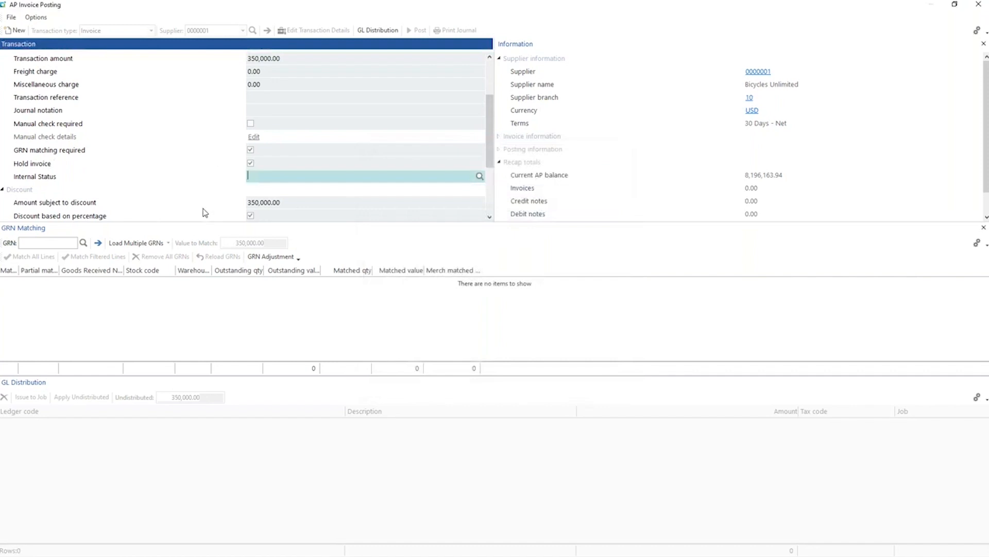
# Load GRNs 000001 to 999999, match the invoice to the A103 line of GRN 000220 and generate the GL distribution.
pyautogui.click(136, 243)
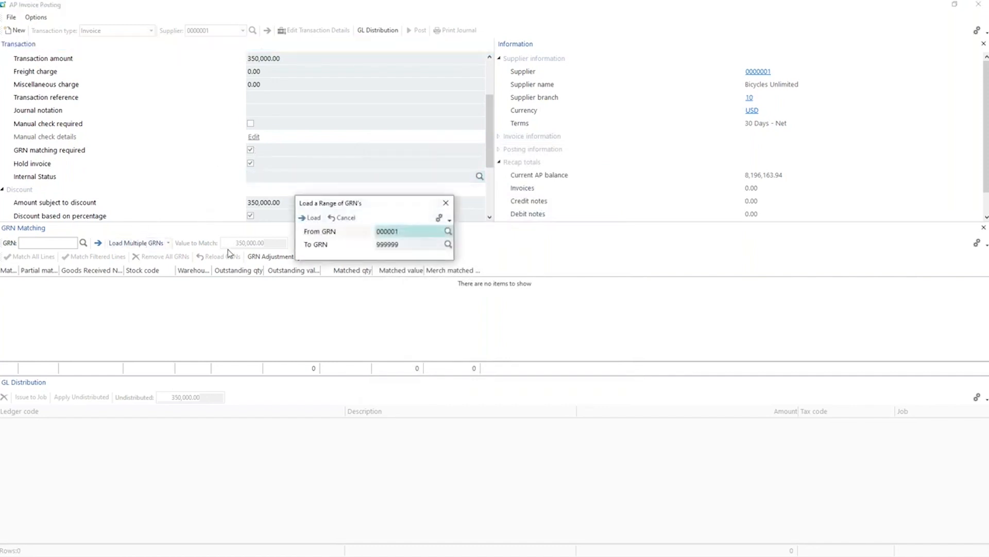
pyautogui.click(309, 219)
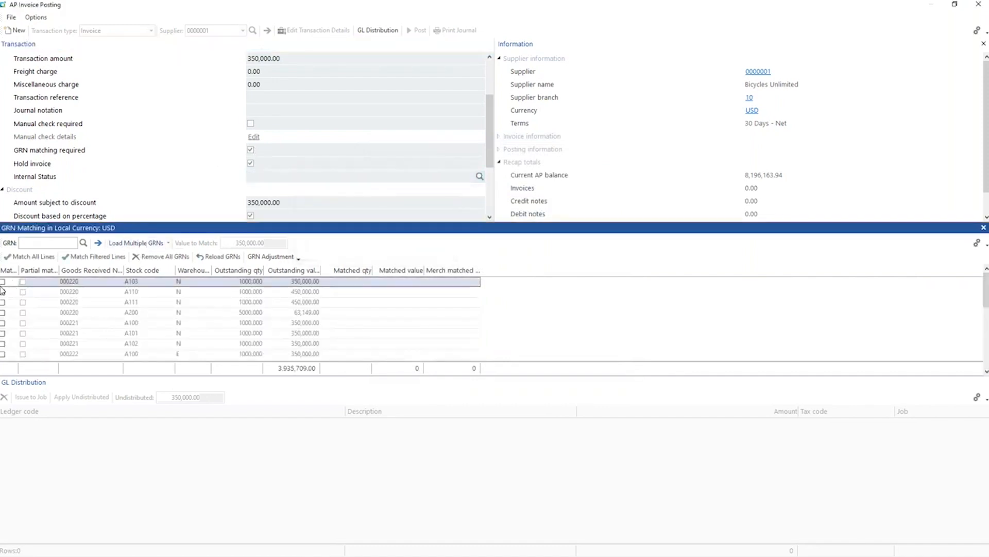
pyautogui.click(3, 281)
pyautogui.click(377, 30)
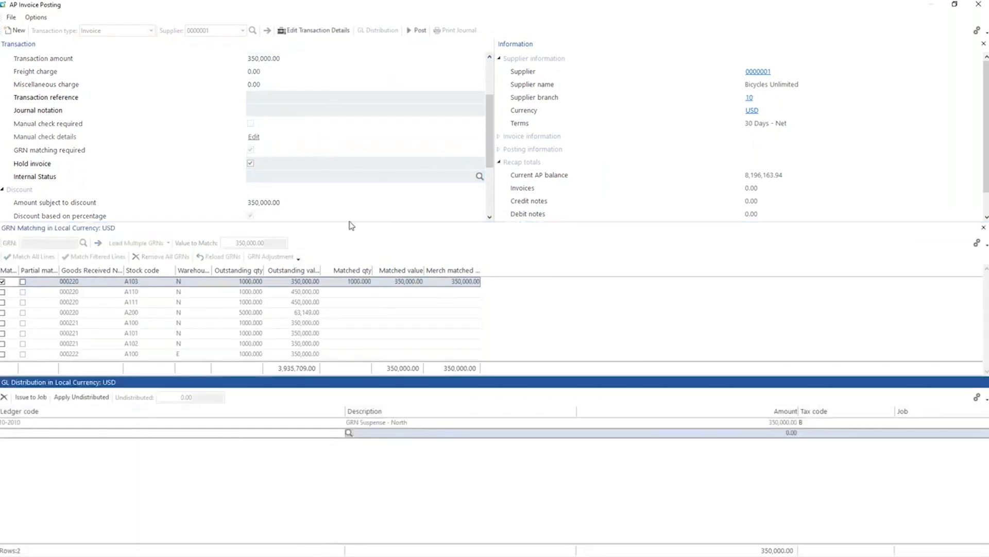
# Set the invoice's Internal Status to Payment Dispute and post the invoice.
pyautogui.click(416, 31)
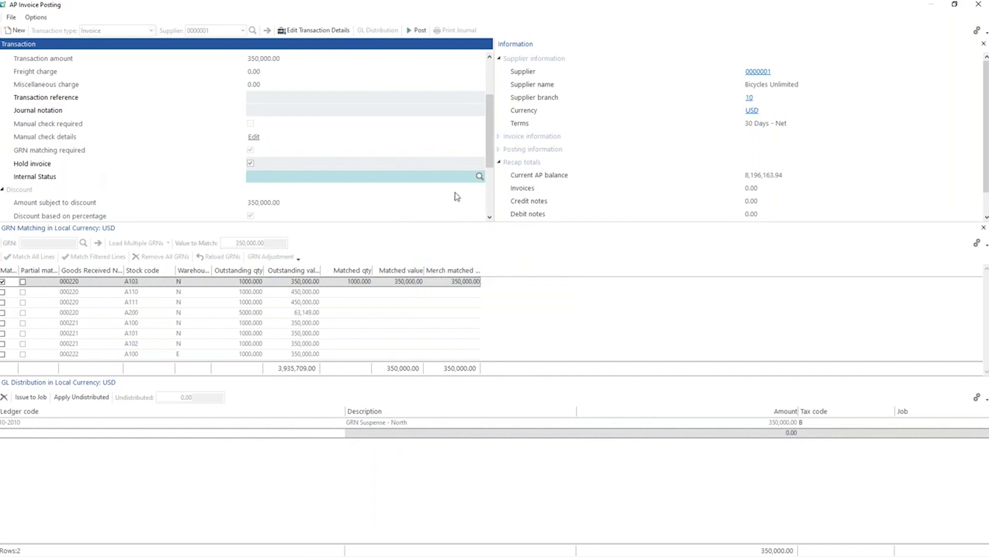
pyautogui.click(479, 177)
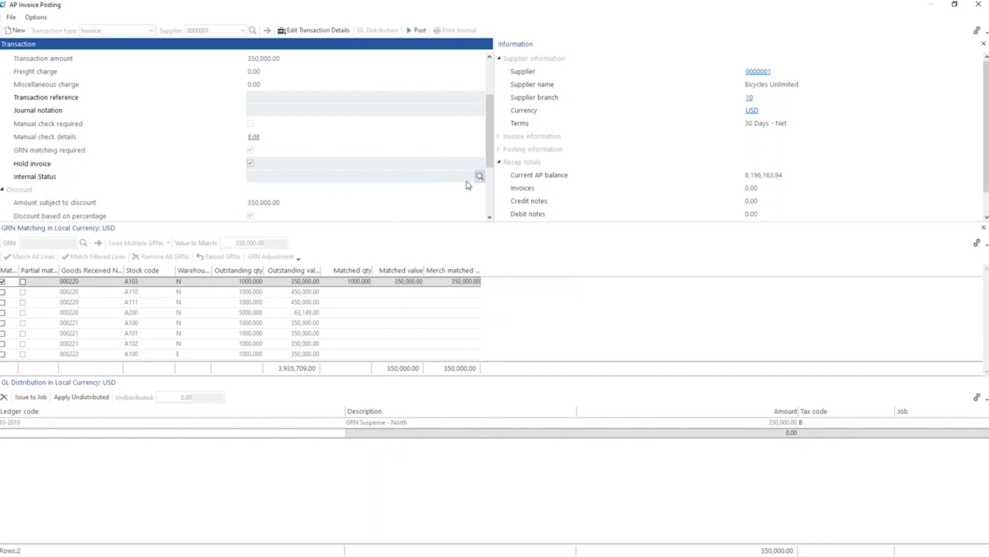
pyautogui.click(420, 225)
pyautogui.doubleClick(420, 225)
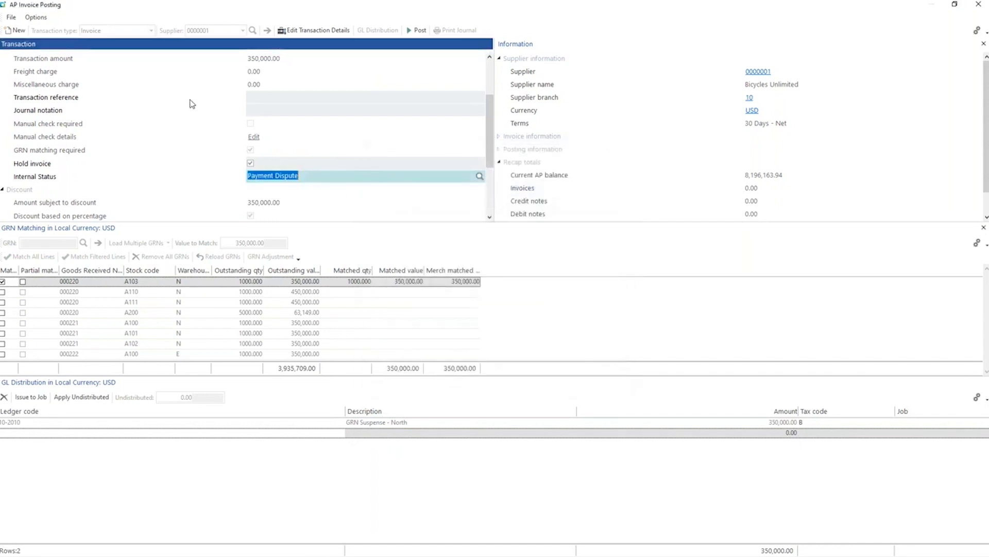
pyautogui.click(415, 29)
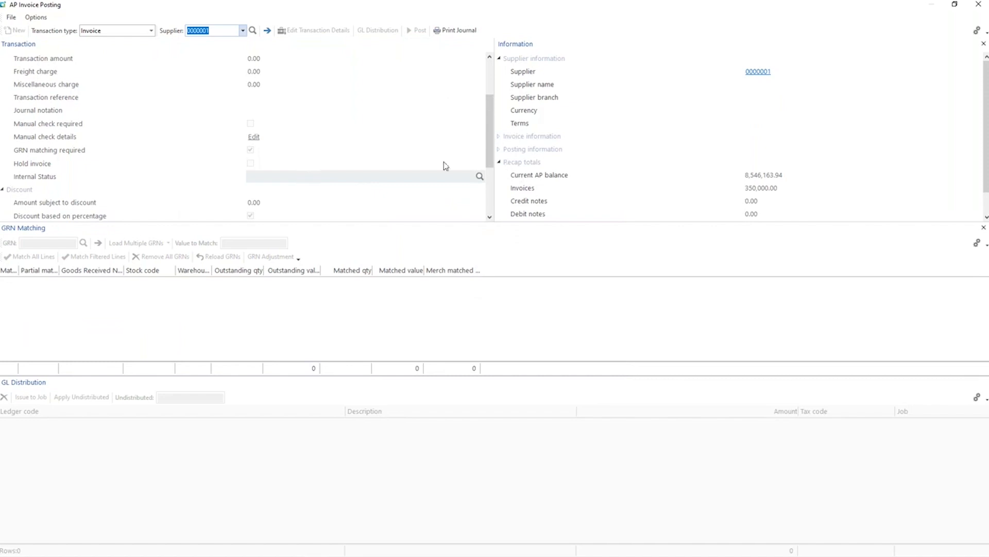
# Close invoice posting and open the supplier list behind the Suppliers With Balance insight tile.
pyautogui.click(979, 9)
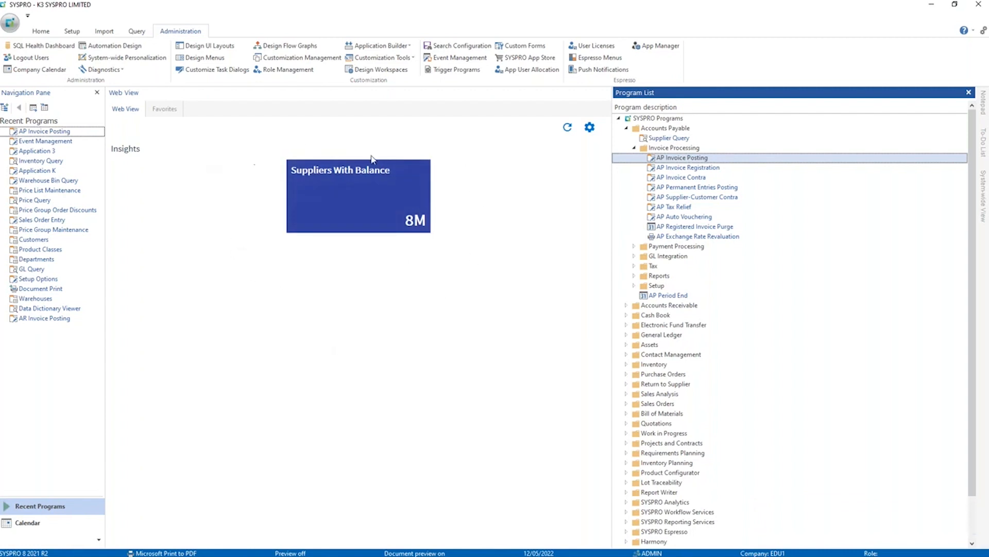
pyautogui.click(343, 217)
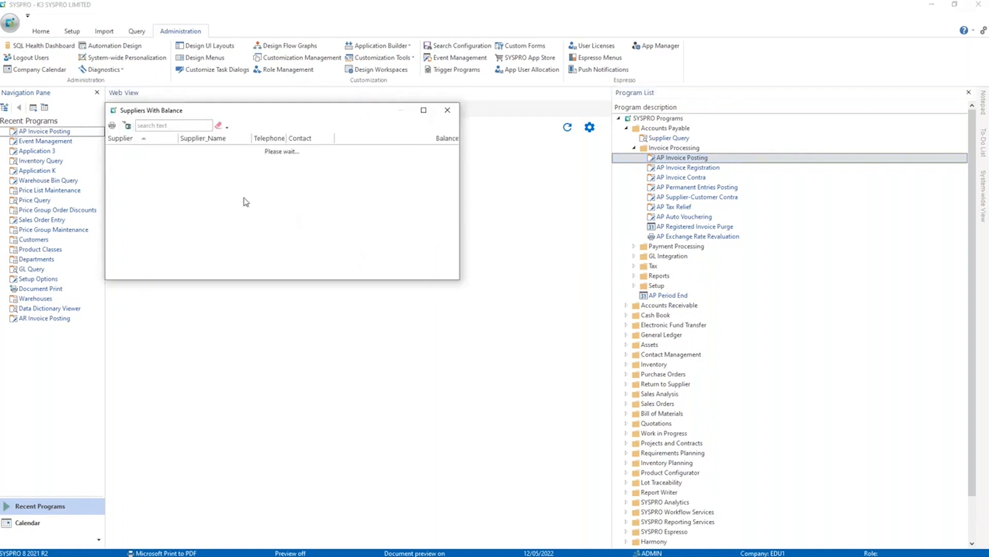
# Maximize the supplier list, run the supplier query for Bicycles Unlimited and bring up its supplier invoices.
pyautogui.doubleClick(291, 114)
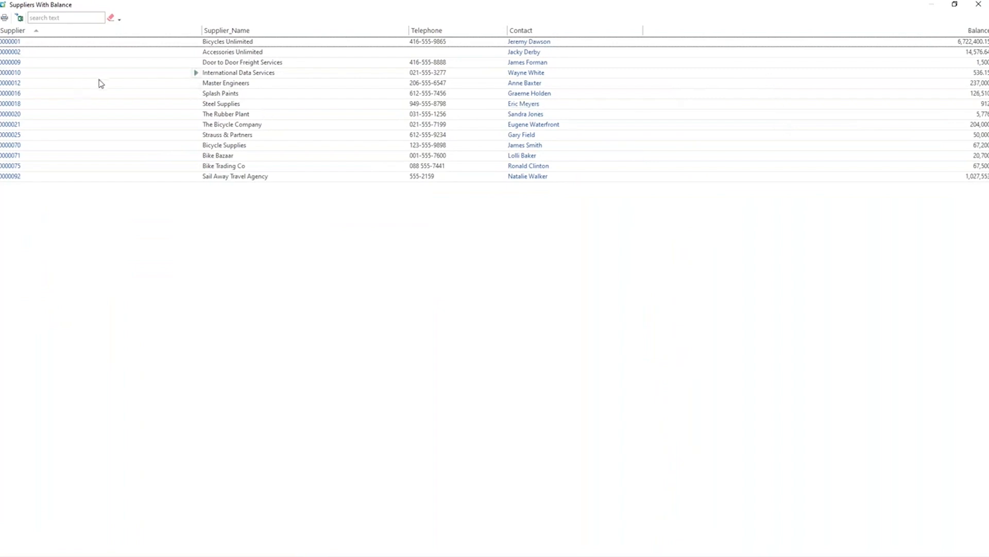
pyautogui.click(9, 41)
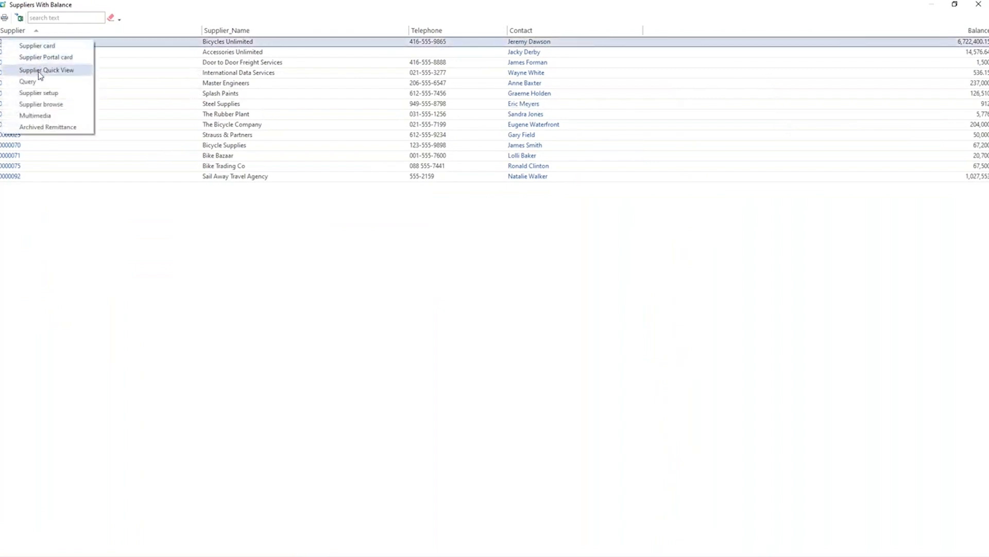
pyautogui.click(32, 82)
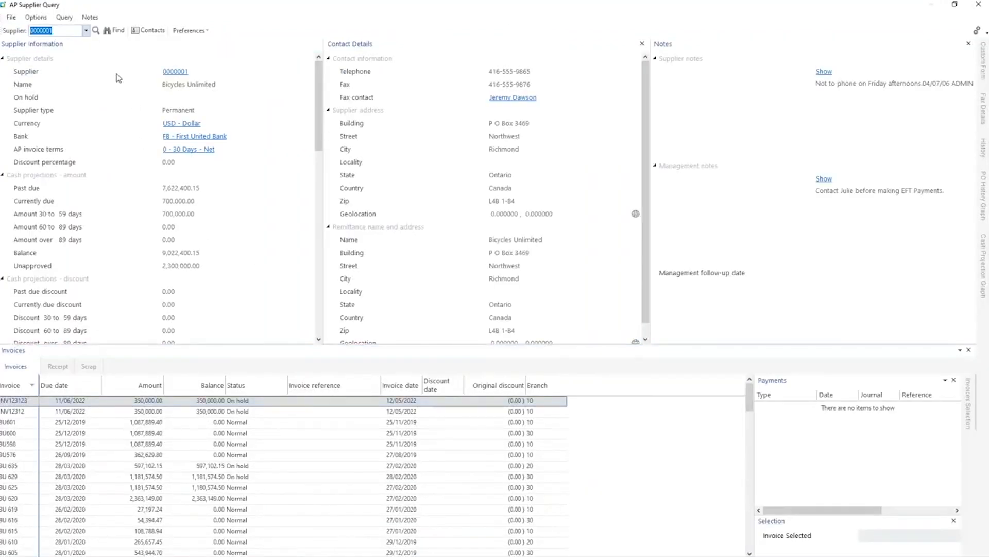
pyautogui.click(67, 20)
pyautogui.click(86, 29)
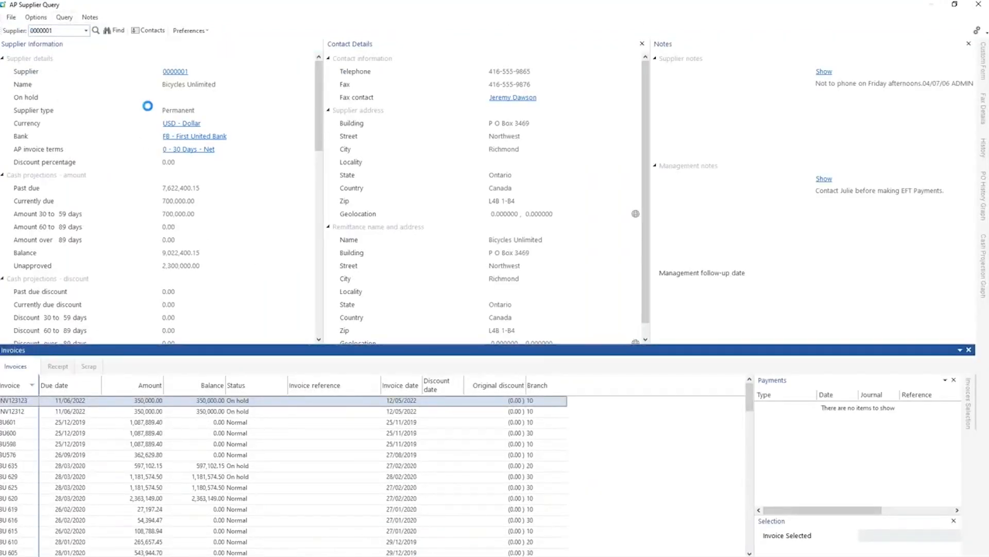
# Check which hold and G/L distribution actions are available on the lines in the Supplier Invoices list.
pyautogui.rightClick(383, 214)
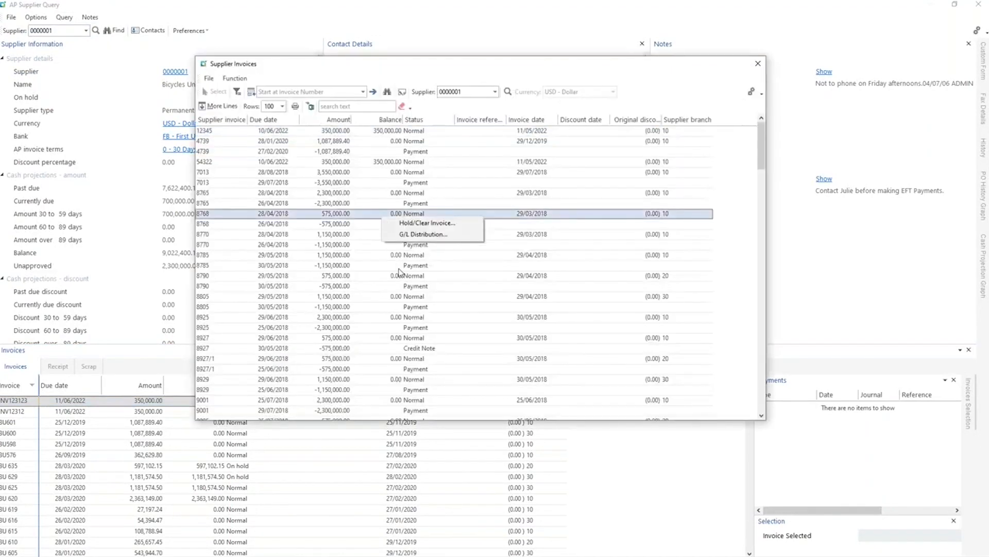
pyautogui.click(429, 278)
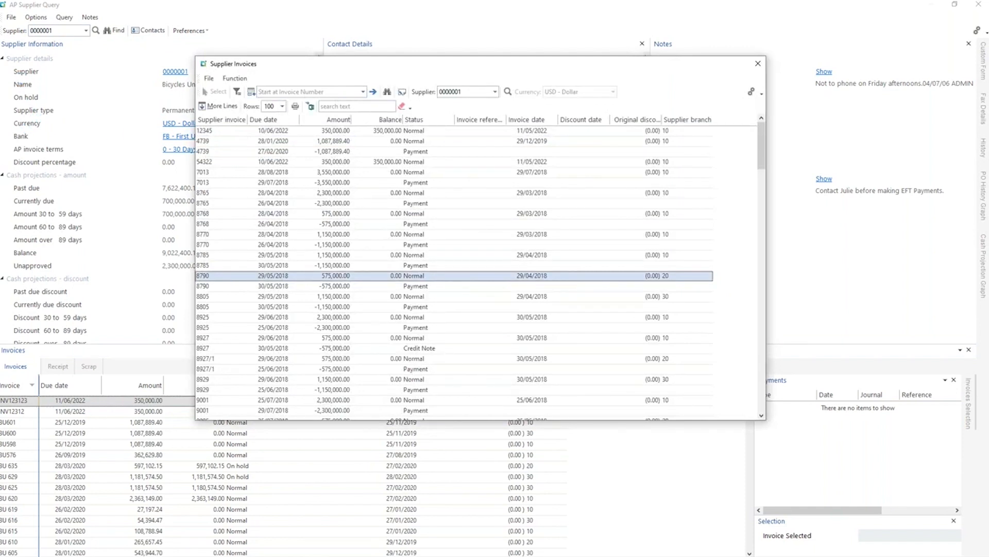
pyautogui.click(448, 184)
pyautogui.click(444, 160)
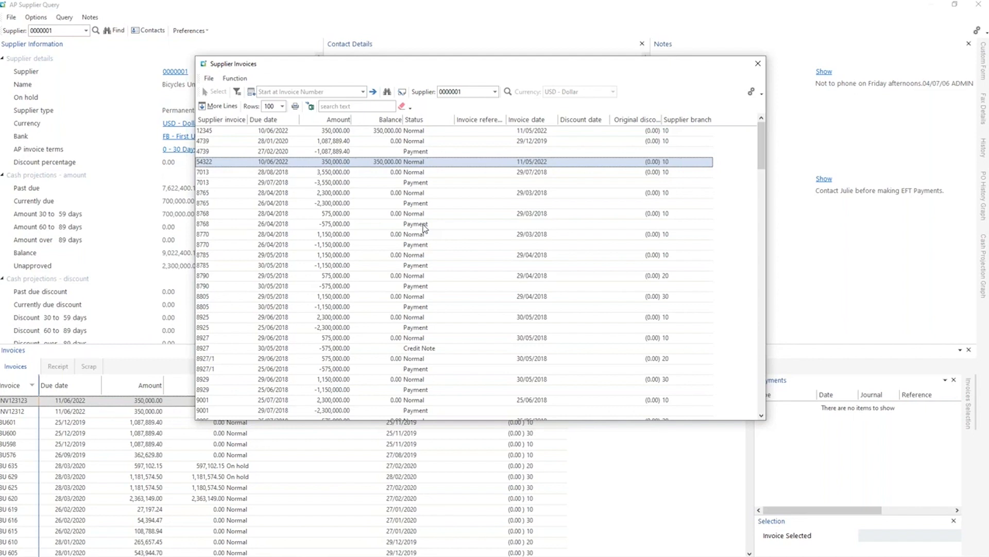
# Look up the Supplier Invoices window's program name in the system information and return to the Suppliers With Balance list.
pyautogui.hotkey('ctrl', 'shift', 'F1')
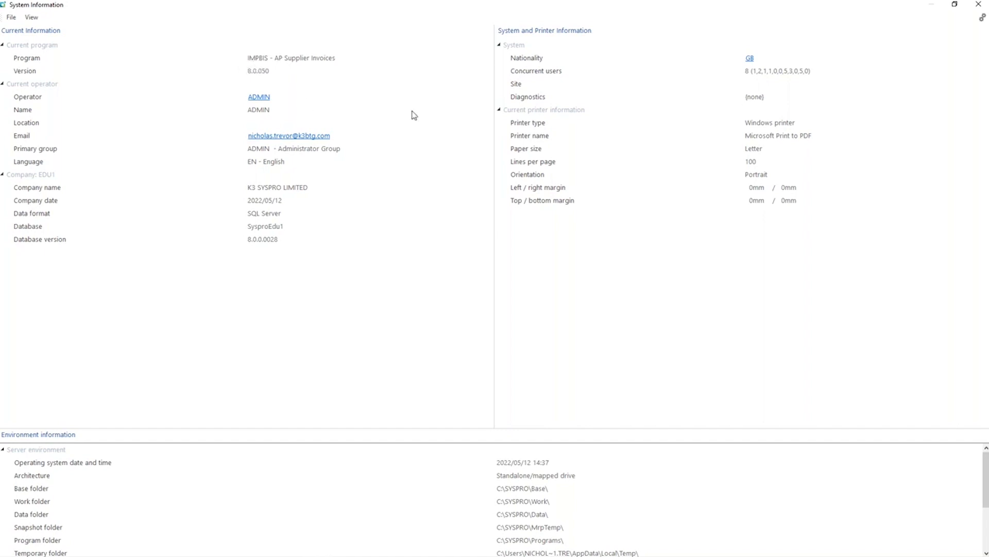
pyautogui.click(979, 4)
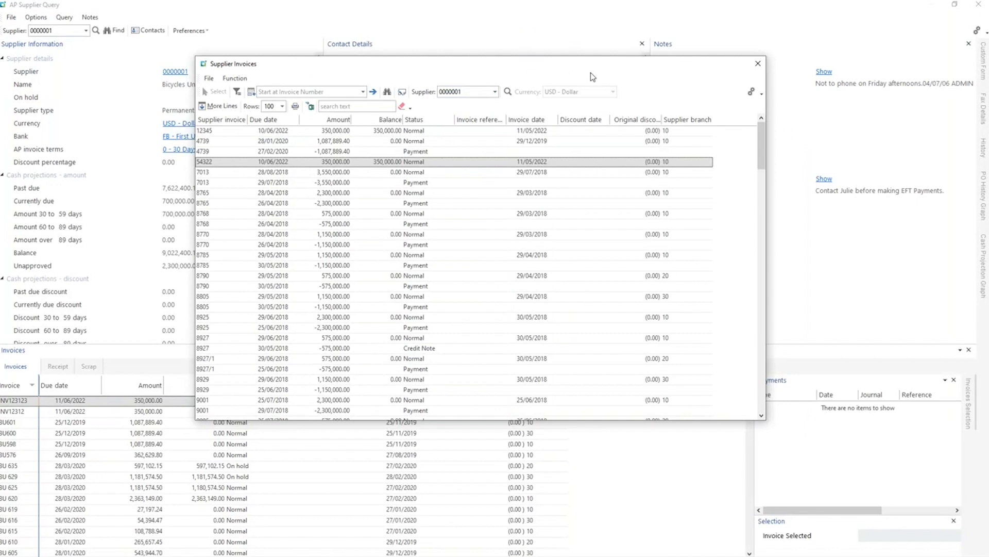
pyautogui.click(758, 64)
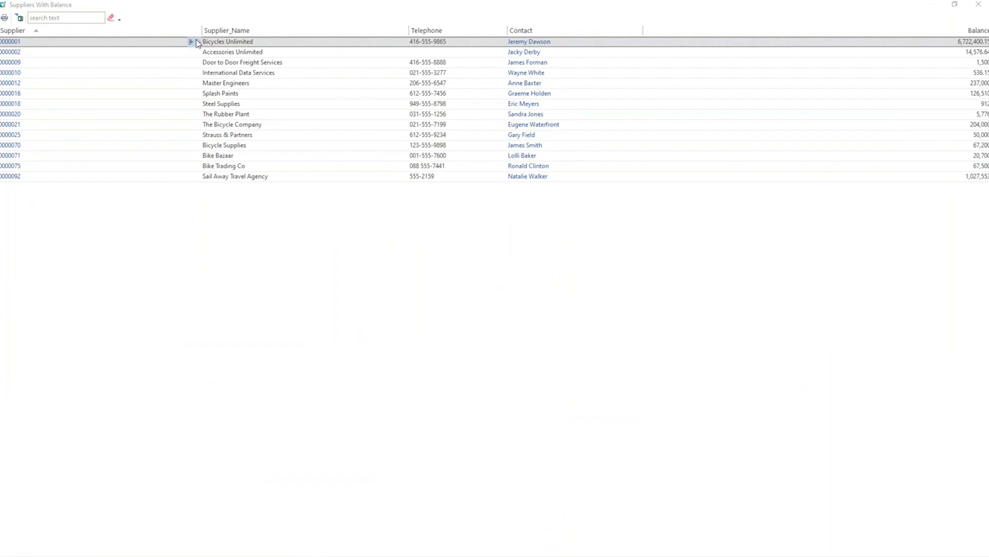
# Customize the smart links for the Bicycles Unlimited supplier code and add a system-wide hyperlink with Supplier as the caption to match.
pyautogui.rightClick(196, 44)
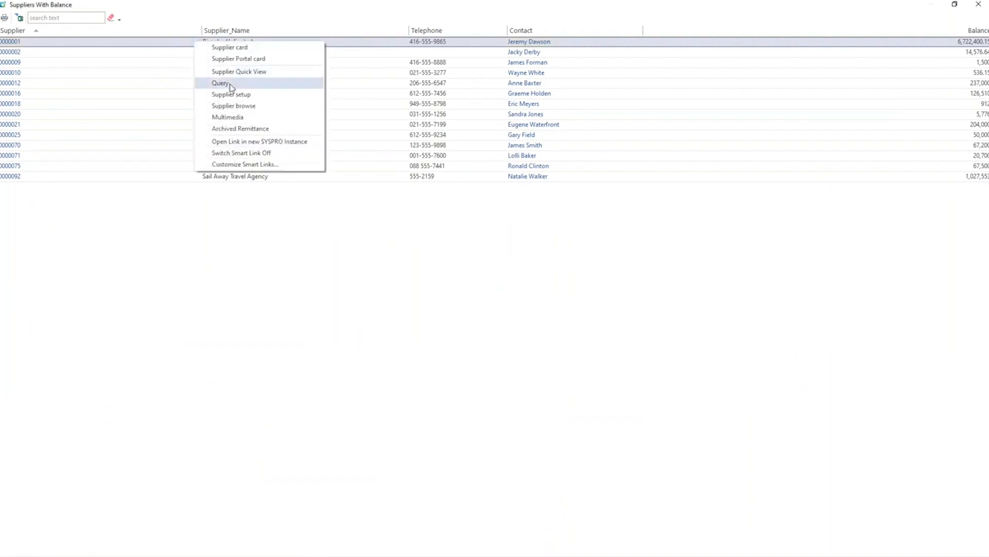
pyautogui.click(230, 165)
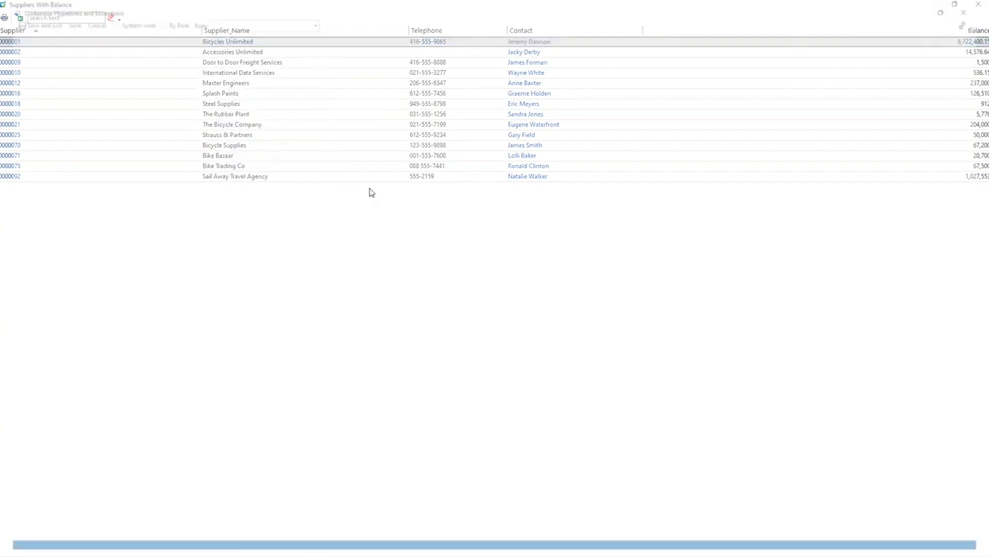
pyautogui.click(16, 45)
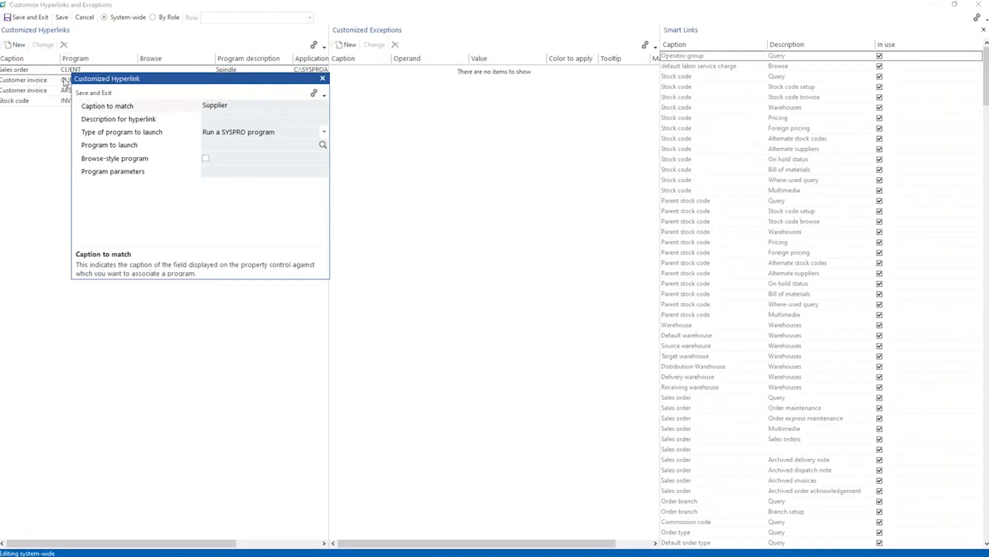
pyautogui.click(225, 109)
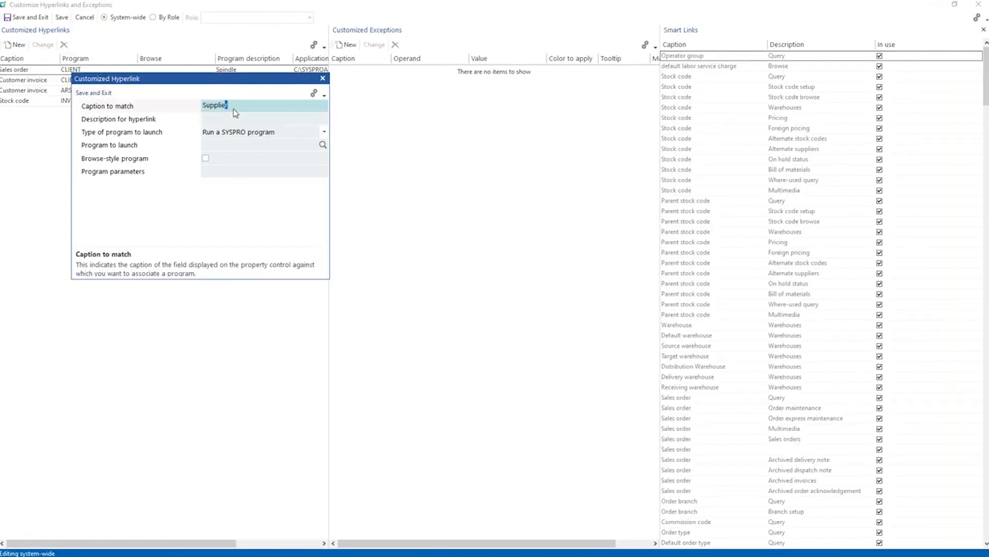
pyautogui.moveTo(243, 109); pyautogui.dragTo(203, 108)
pyautogui.click(230, 112)
# Describe the hyperlink as Invoice, make it launch the SYSPRO program IMPBIS with the parameter %key, and save it.
pyautogui.click(236, 120)
pyautogui.write('Invoic')
pyautogui.press('Tab')
pyautogui.press('Tab')
pyautogui.write('IMPBIS')
pyautogui.press('Tab')
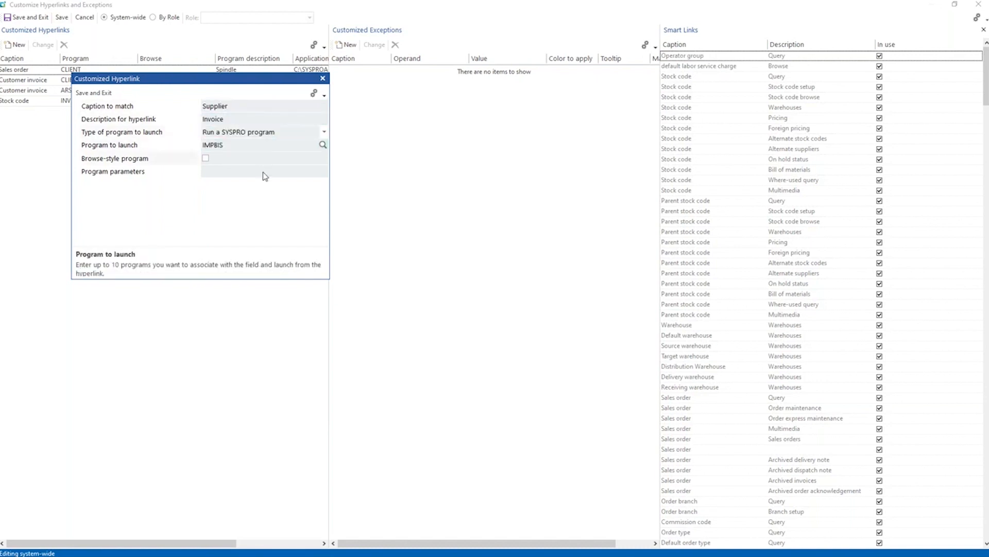
pyautogui.click(262, 174)
pyautogui.write('%key')
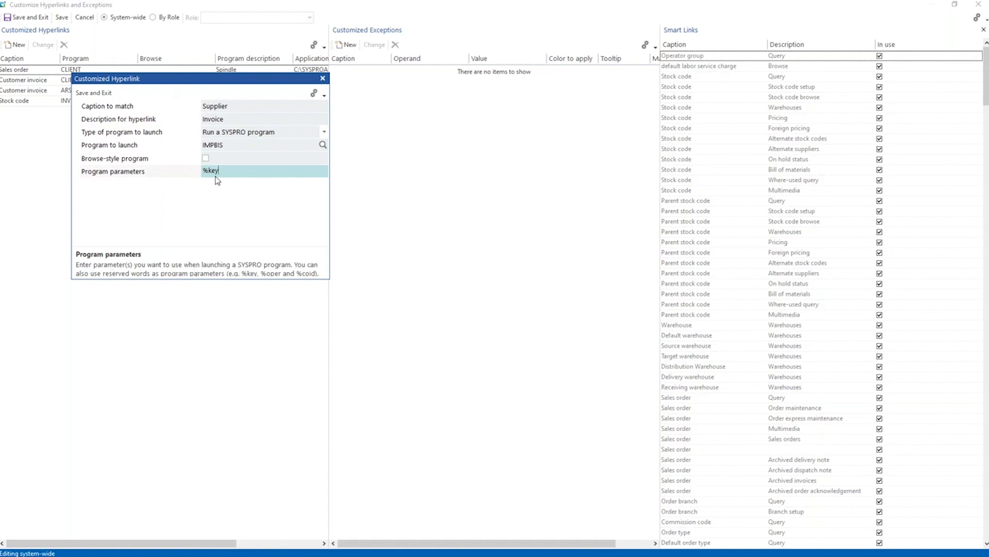
pyautogui.click(93, 94)
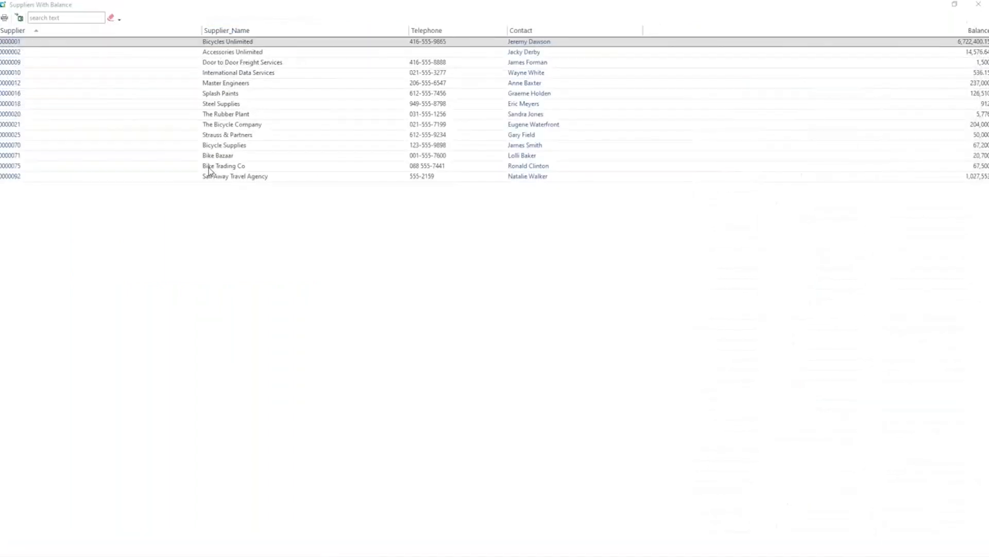
# Open Bicycles Unlimited's invoices through the Invoice smart link and add the Internal Status custom form column from ApInvoice.
pyautogui.rightClick(200, 42)
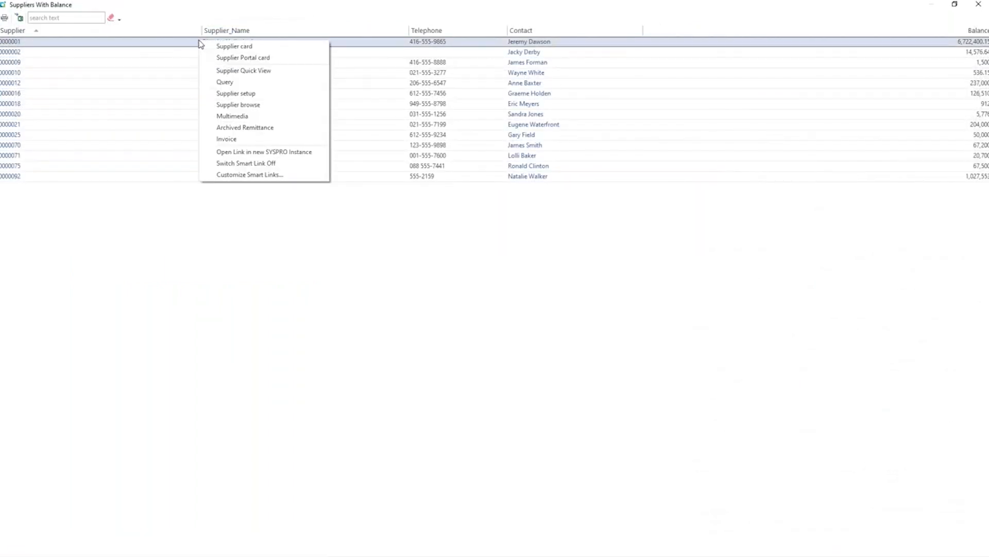
pyautogui.click(239, 139)
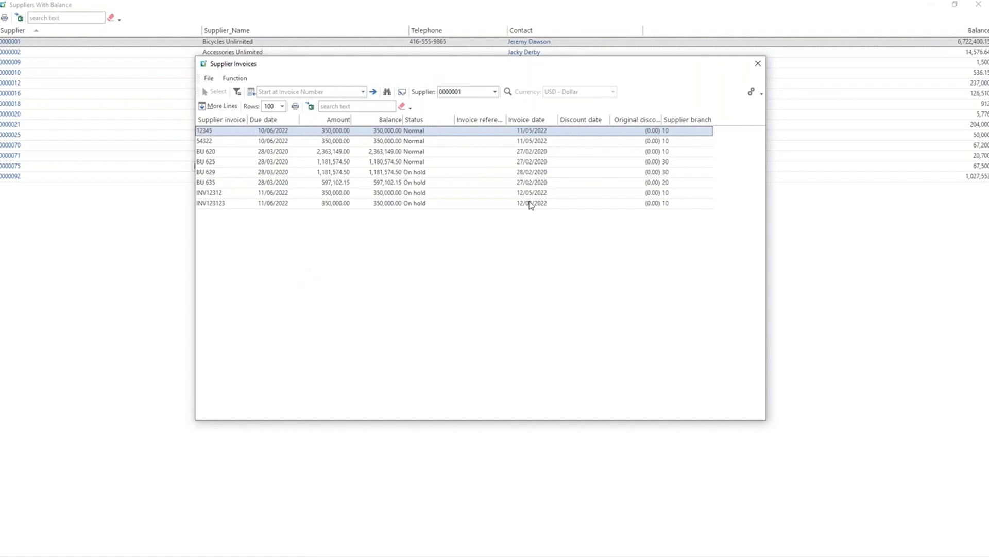
pyautogui.rightClick(426, 123)
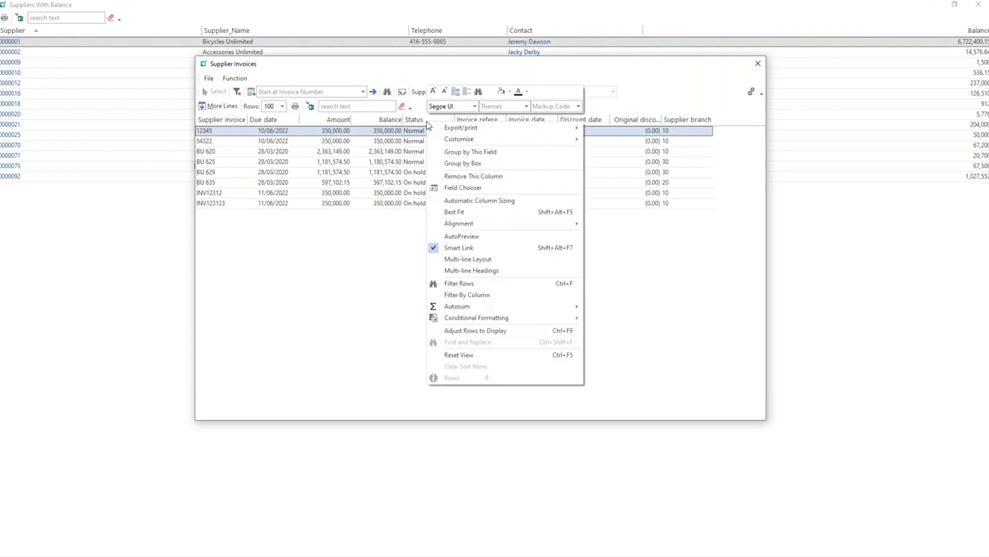
pyautogui.moveTo(478, 138)
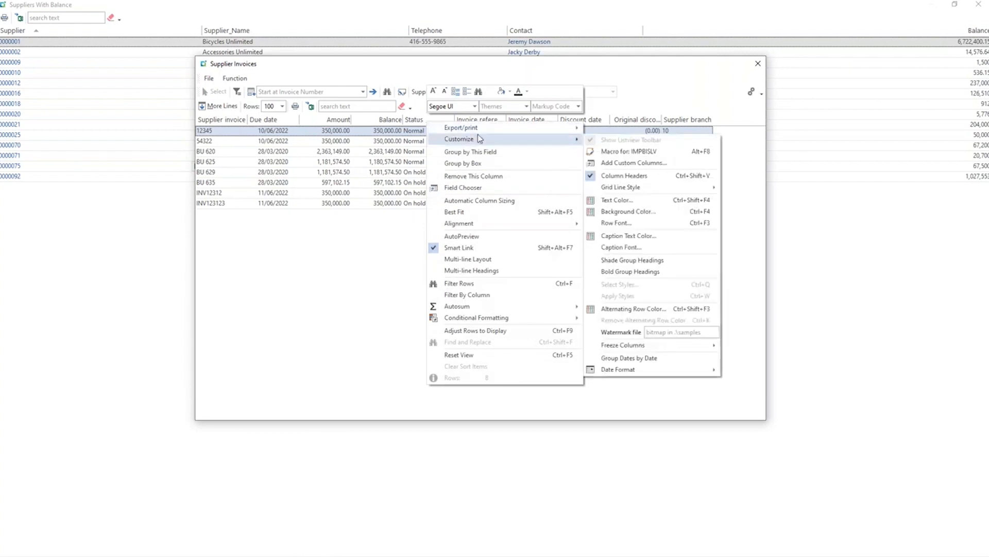
pyautogui.click(633, 163)
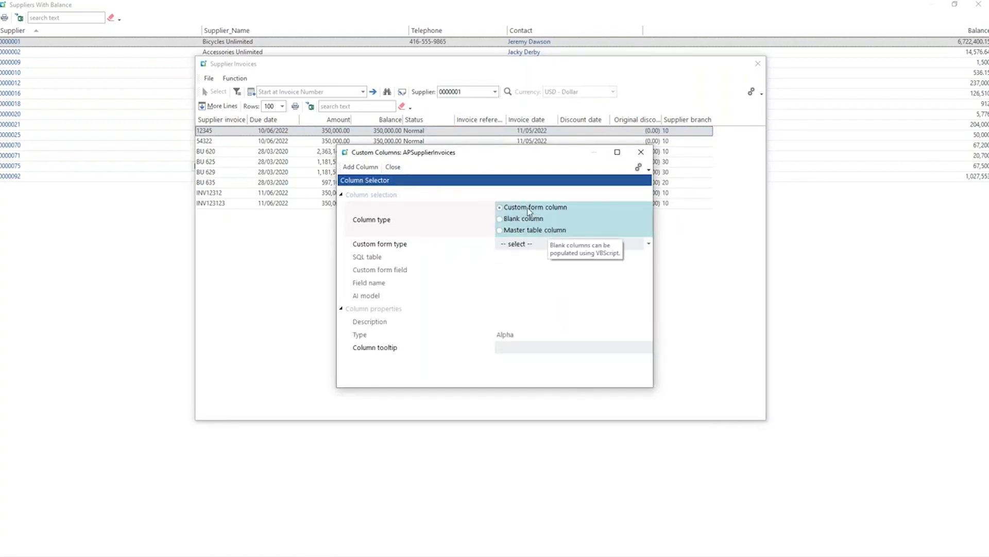
pyautogui.click(648, 243)
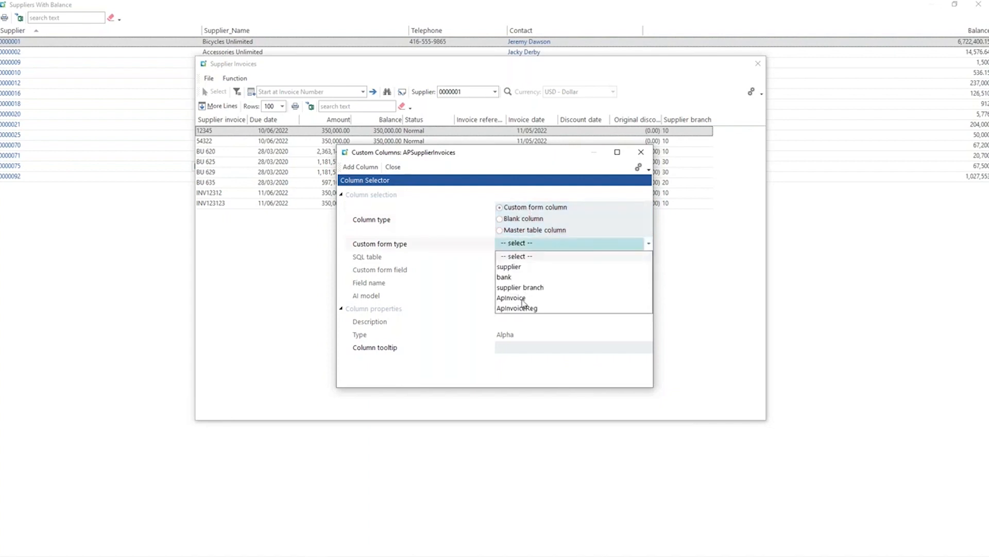
pyautogui.click(522, 299)
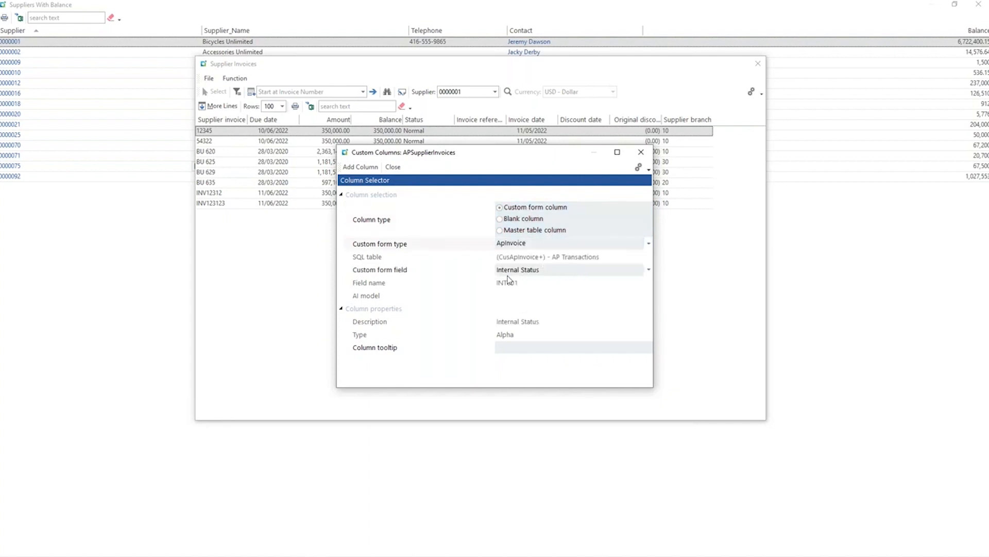
pyautogui.click(365, 167)
pyautogui.click(641, 152)
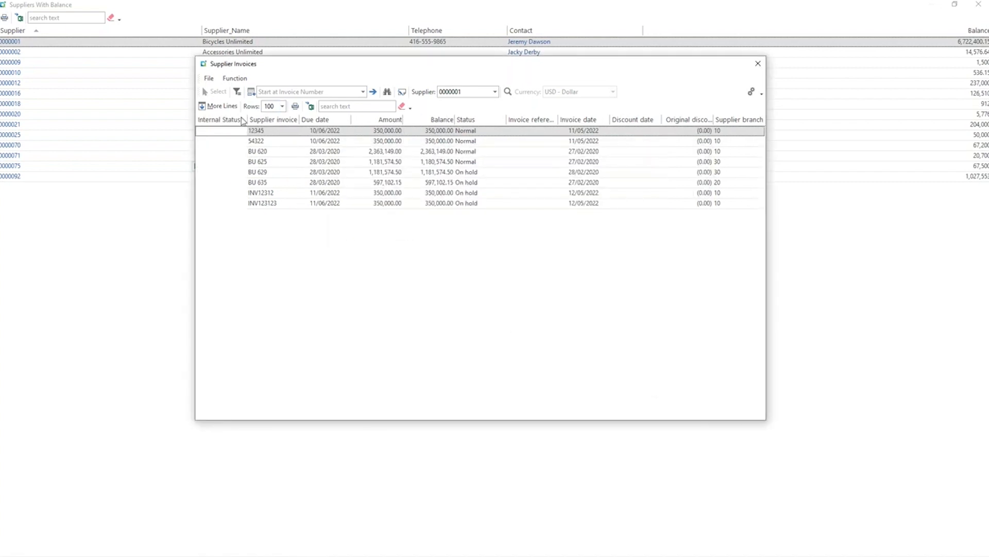
# Move the Internal Status column directly after Status and reopen Bicycles Unlimited's invoice list to load its values.
pyautogui.moveTo(240, 120); pyautogui.dragTo(466, 137)
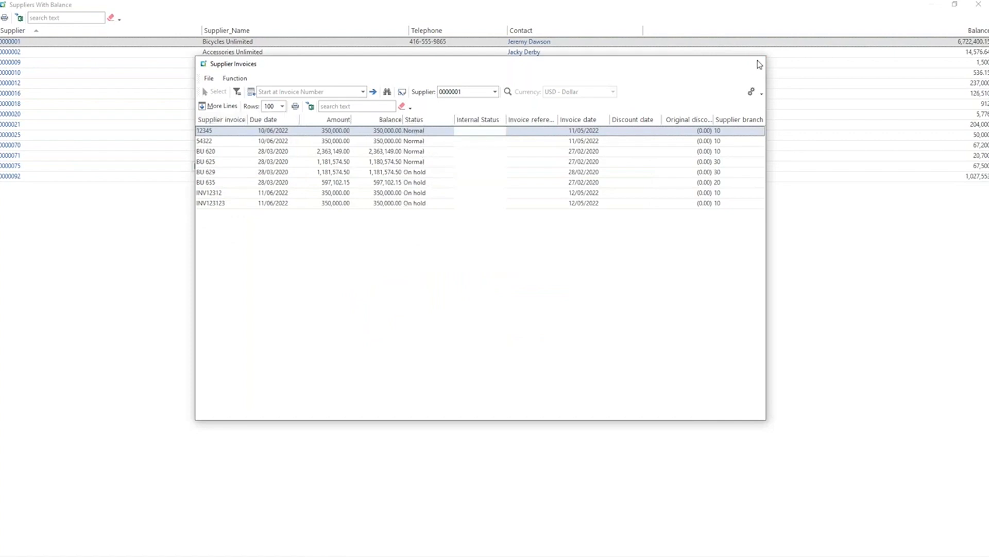
pyautogui.click(758, 64)
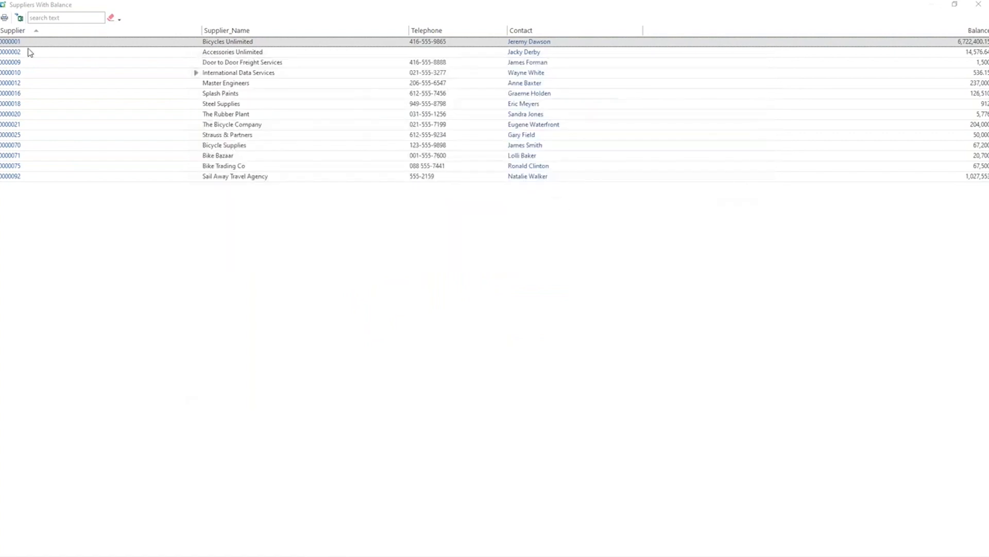
pyautogui.rightClick(198, 44)
pyautogui.click(239, 133)
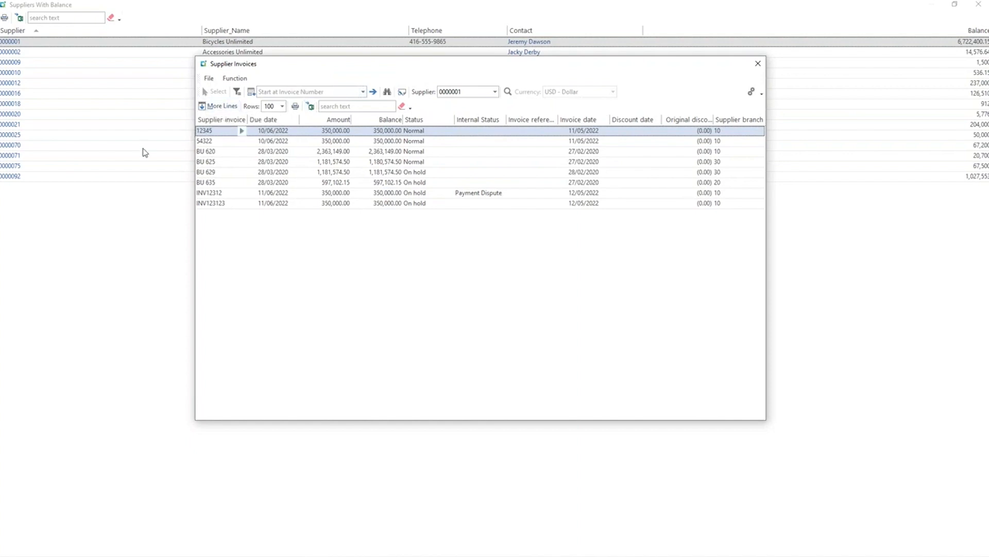
# Check the hold and G/L distribution actions on the invoice marked Payment Dispute, and close the invoice and supplier lists.
pyautogui.click(422, 196)
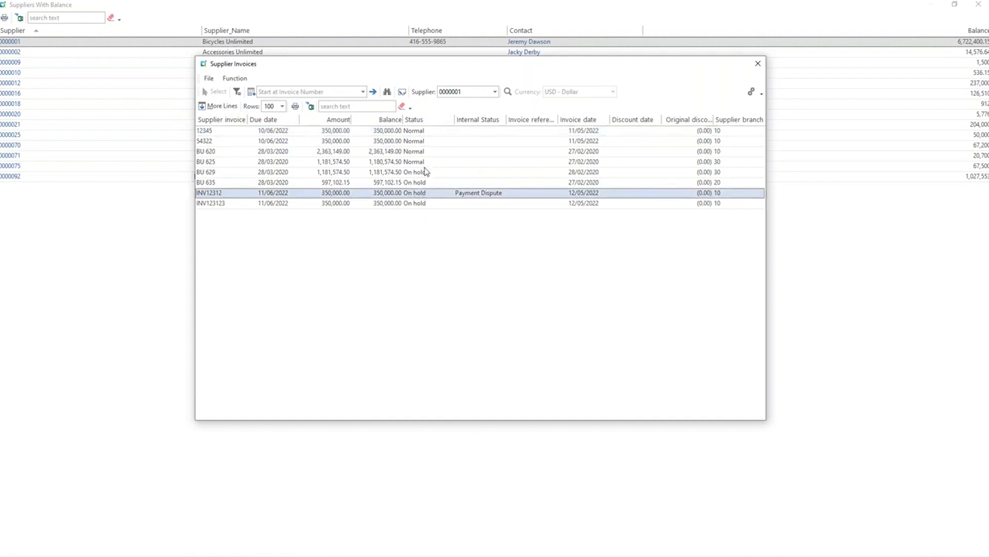
pyautogui.rightClick(417, 193)
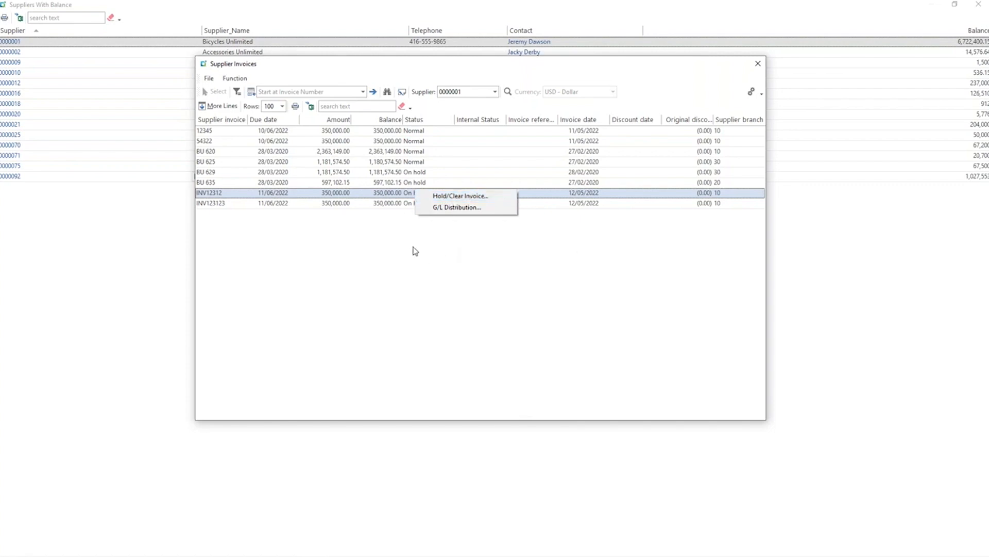
pyautogui.click(442, 279)
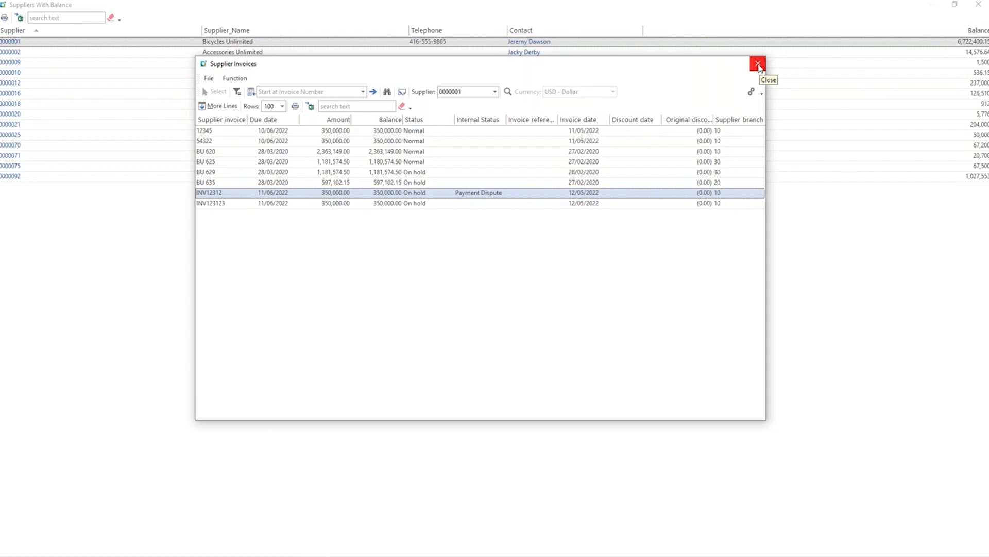
pyautogui.click(758, 65)
pyautogui.click(758, 64)
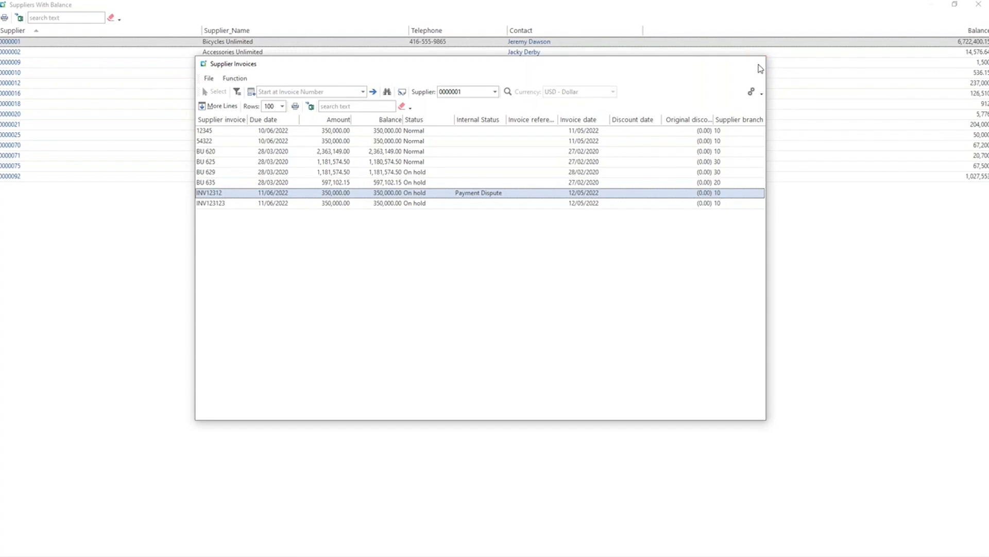
pyautogui.click(977, 6)
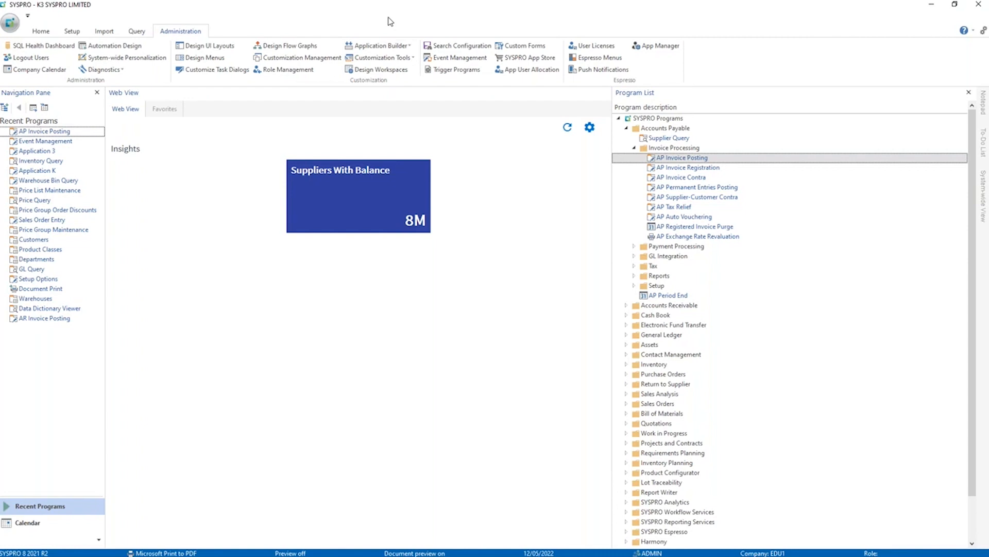
# Open the first Orders application from the Application Builder list.
pyautogui.click(378, 46)
pyautogui.click(296, 13)
pyautogui.click(359, 48)
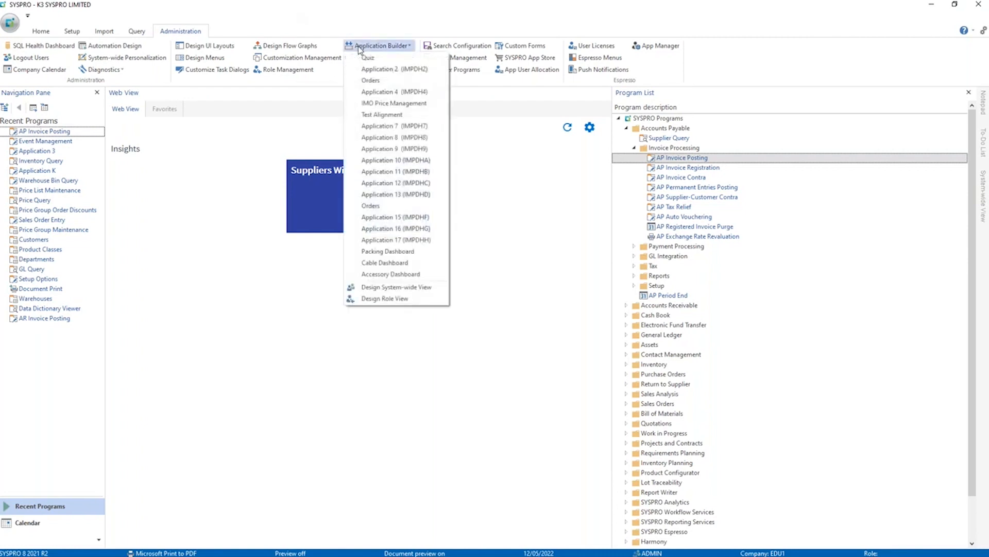
pyautogui.click(359, 47)
pyautogui.click(364, 47)
pyautogui.click(379, 81)
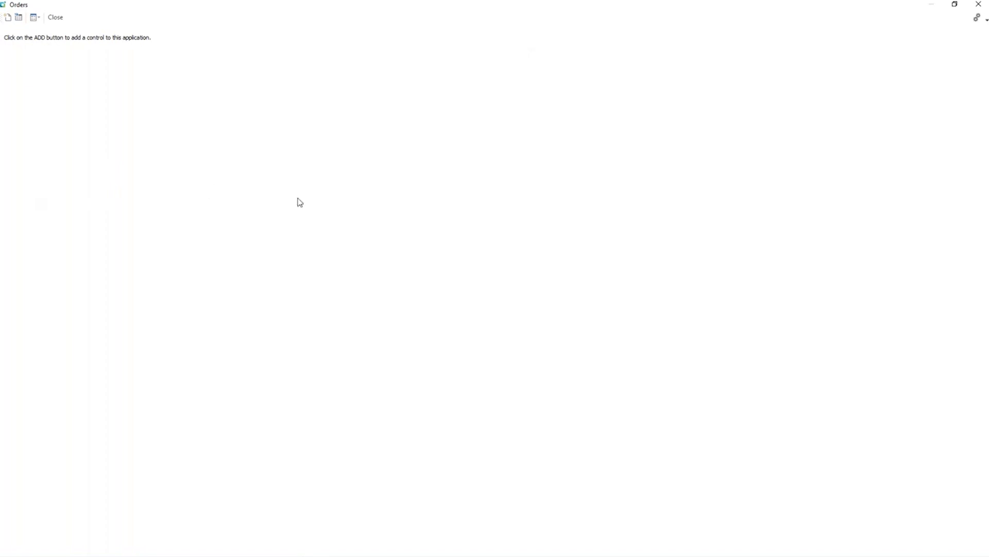
# Add a customized pane to the Orders application, set its object type to Listview and load the available listview templates.
pyautogui.click(6, 20)
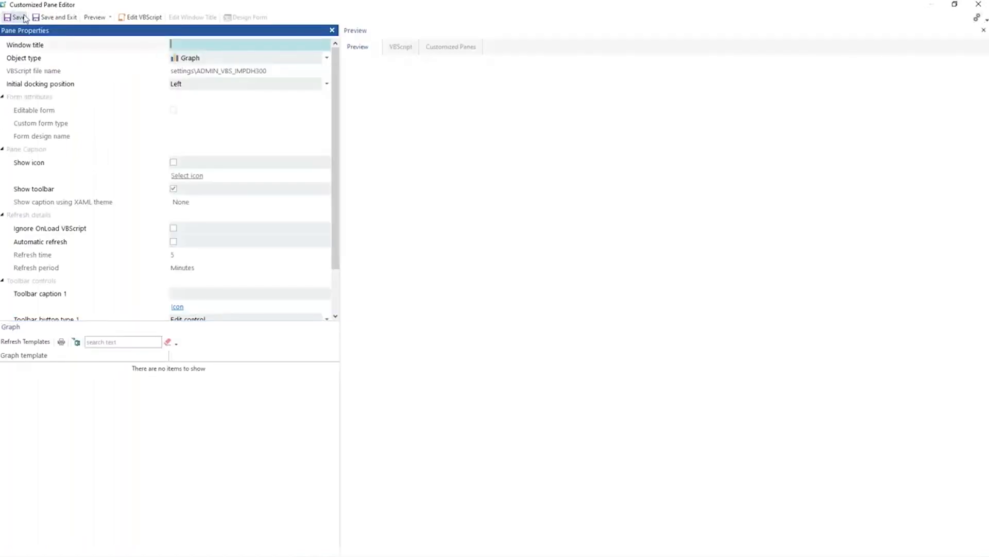
pyautogui.click(62, 63)
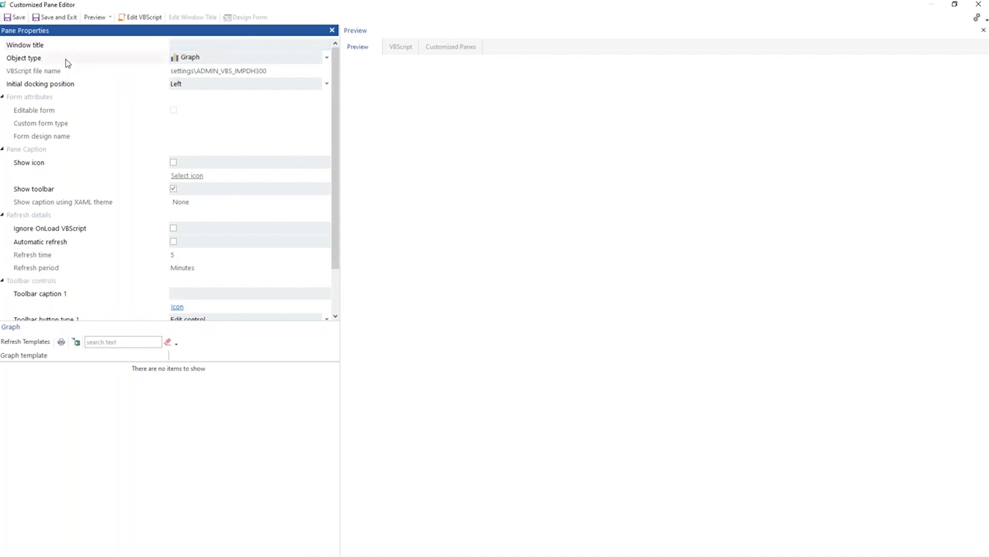
pyautogui.click(325, 57)
pyautogui.click(186, 82)
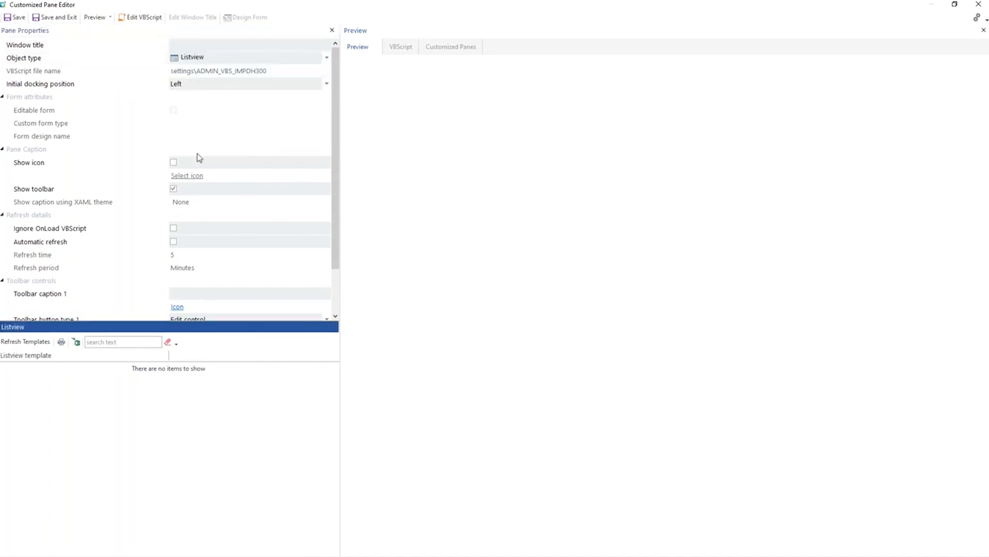
pyautogui.click(37, 344)
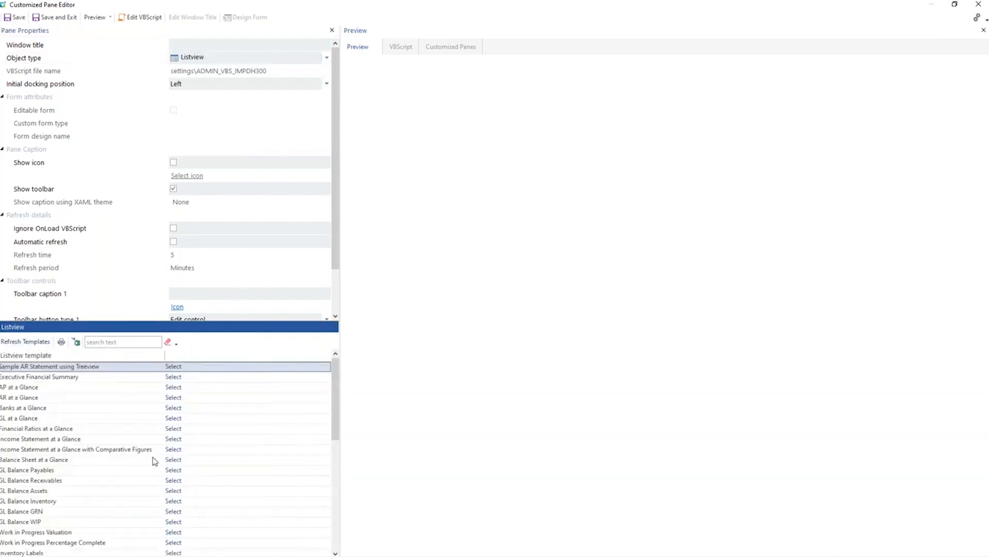
# Apply the Orders and Bookings listview template to the pane, then save it and exit the editor.
pyautogui.moveTo(72, 364)
pyautogui.moveTo(334, 388); pyautogui.dragTo(333, 500)
pyautogui.click(58, 522)
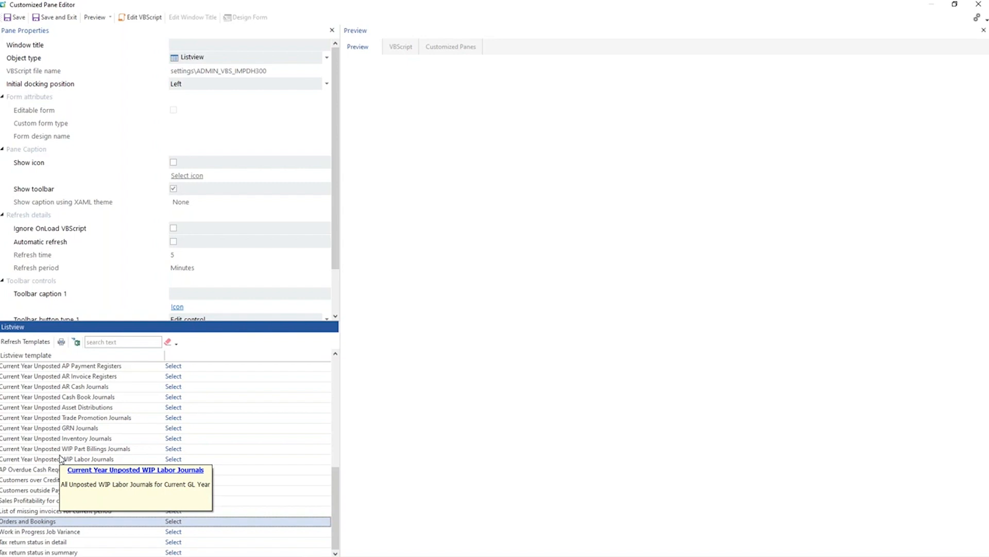
pyautogui.click(173, 523)
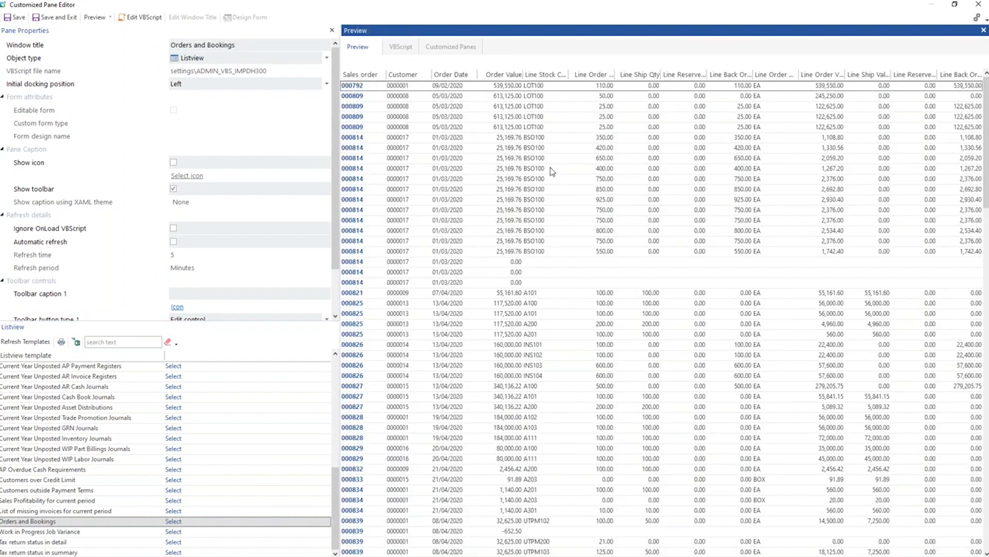
pyautogui.click(52, 20)
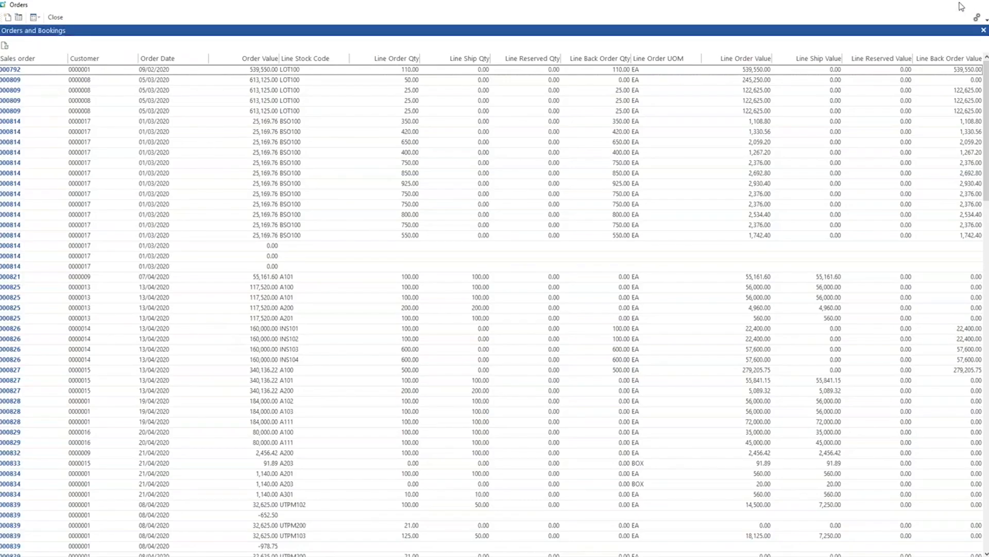
# Close and reopen the Orders application, and add the Ship Date column directly after Order Date.
pyautogui.click(978, 5)
pyautogui.click(381, 46)
pyautogui.click(376, 81)
pyautogui.rightClick(222, 61)
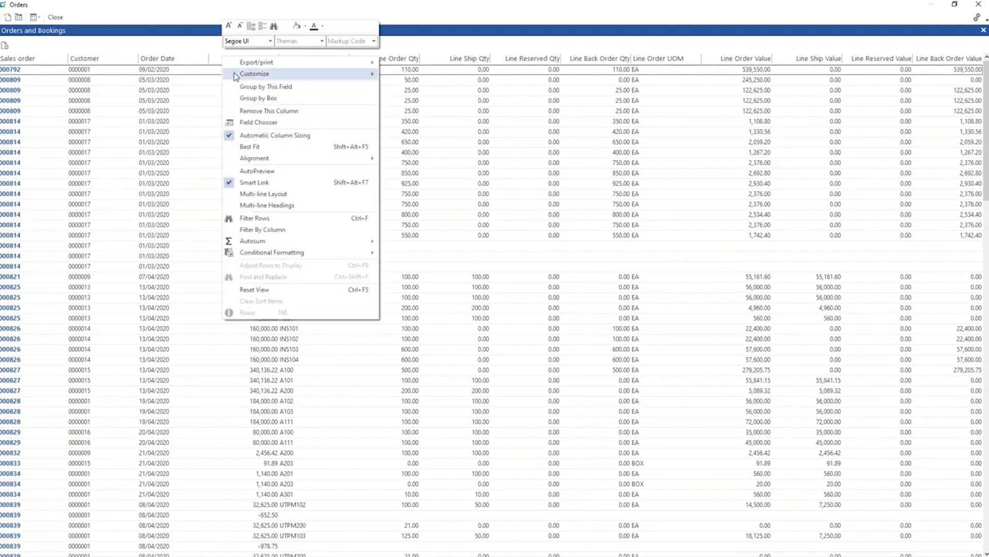
pyautogui.click(251, 124)
pyautogui.moveTo(98, 112); pyautogui.dragTo(206, 59)
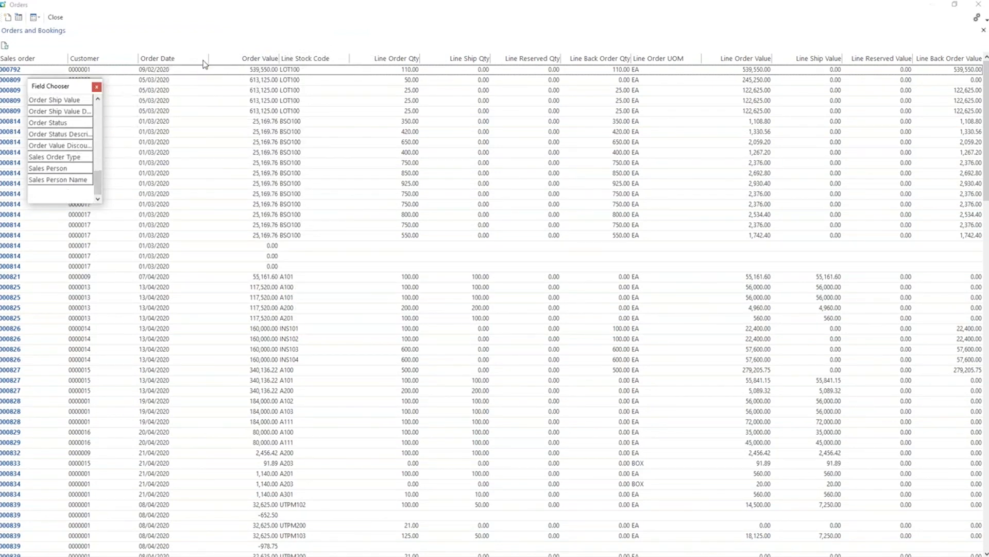
pyautogui.click(97, 88)
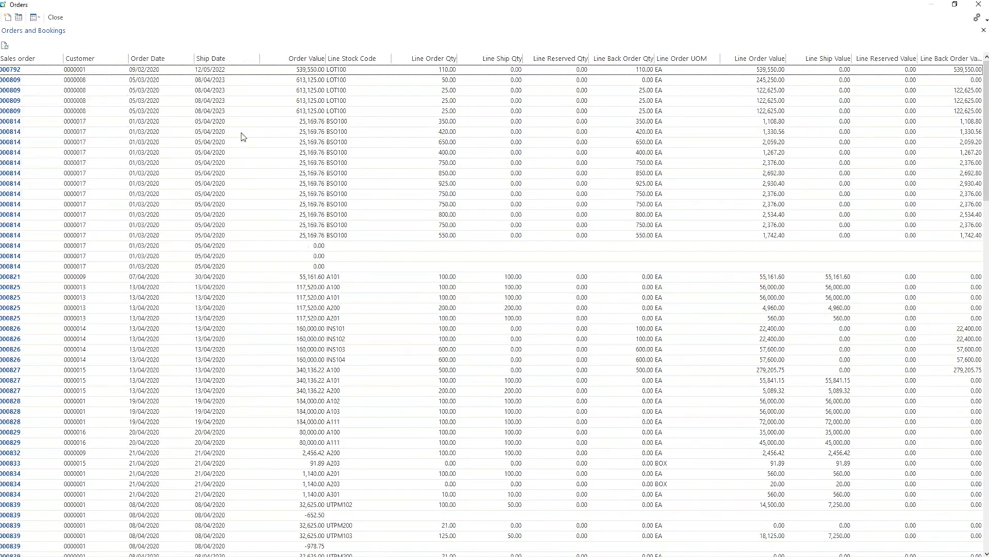
# Create an advanced conditional formatting rule for the Ship Date column where the cell value equals to (datenow).
pyautogui.rightClick(229, 60)
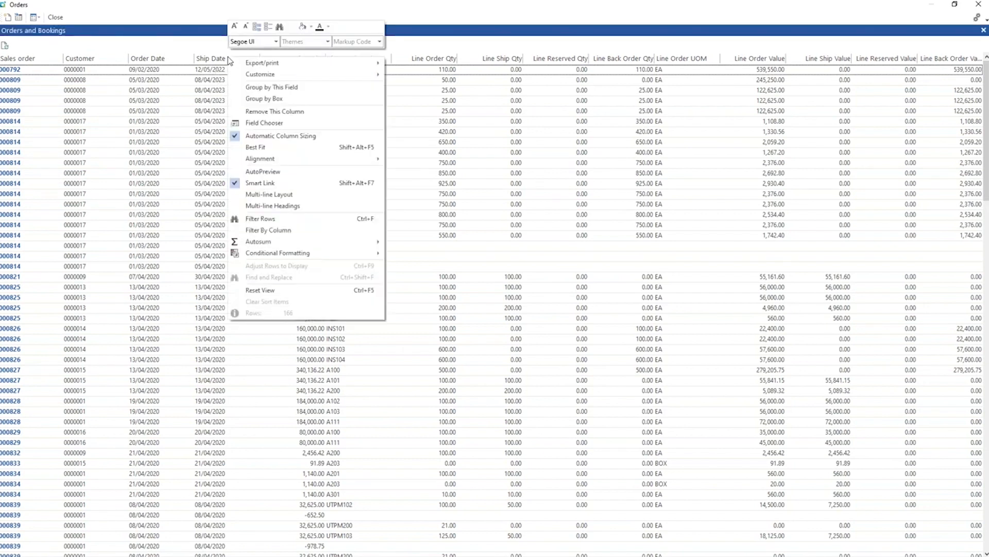
pyautogui.moveTo(280, 255)
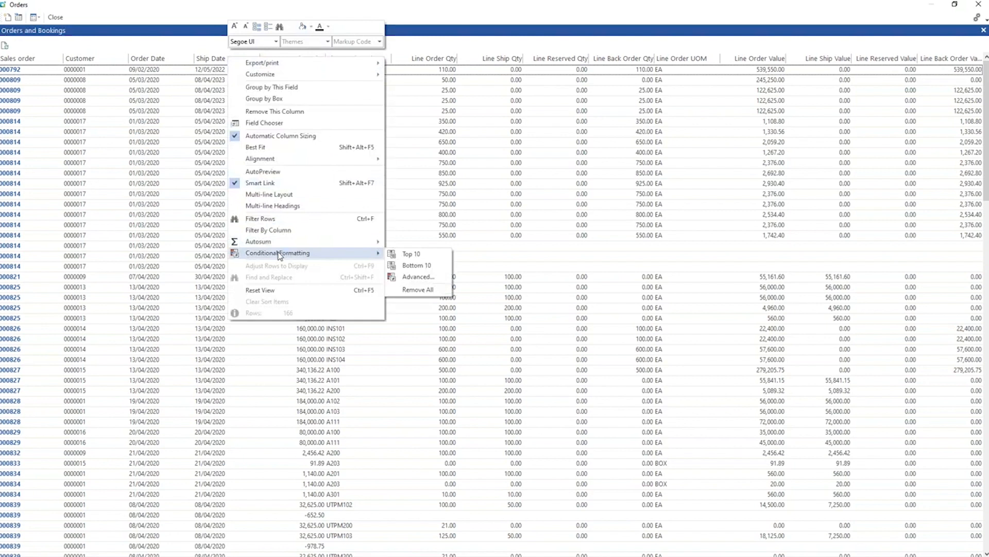
pyautogui.click(407, 276)
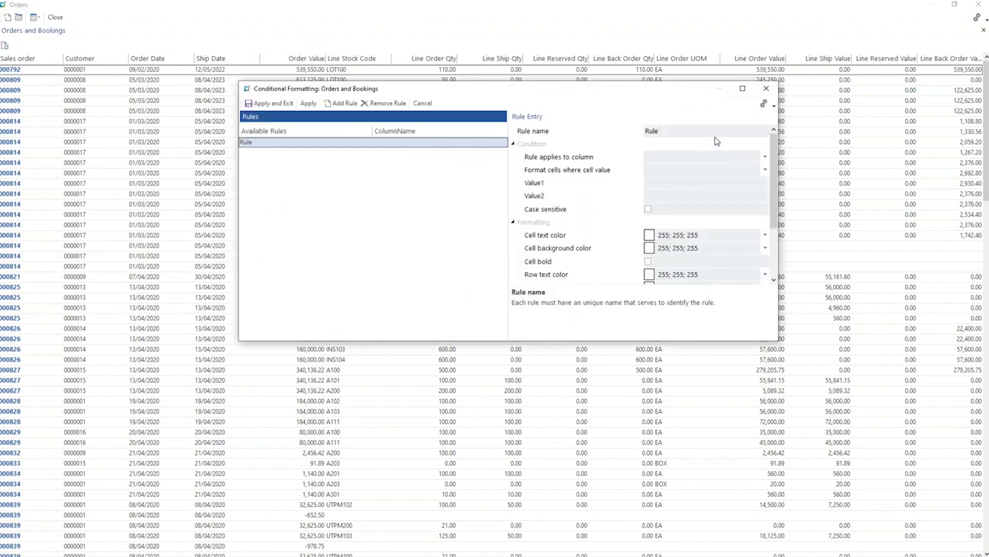
pyautogui.click(765, 157)
pyautogui.moveTo(763, 176); pyautogui.dragTo(763, 194)
pyautogui.click(669, 232)
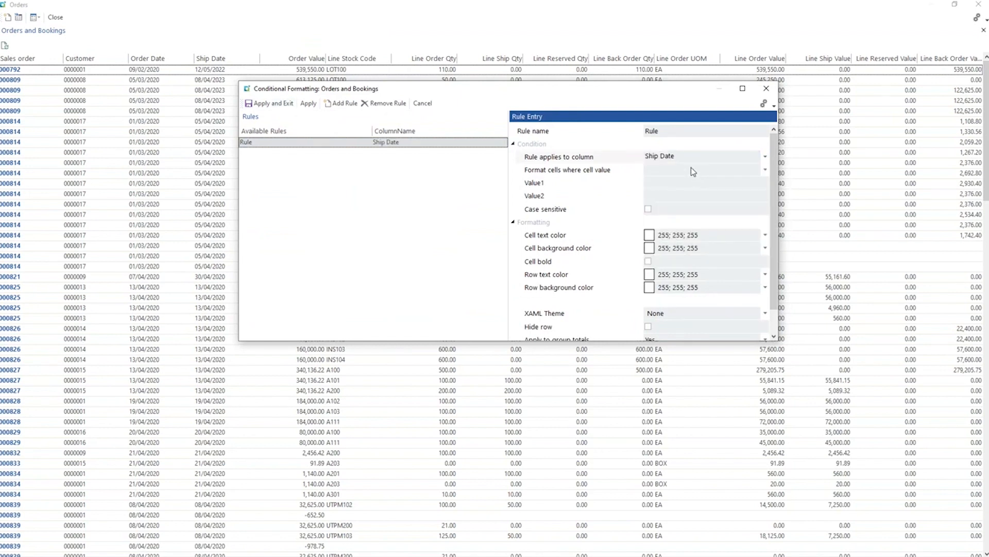
pyautogui.click(731, 170)
pyautogui.click(766, 170)
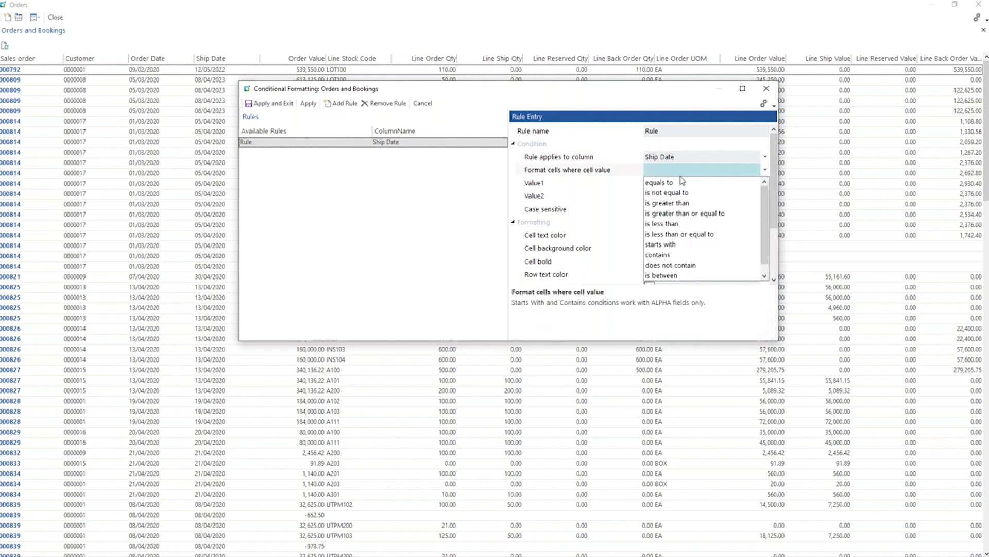
pyautogui.click(665, 182)
pyautogui.click(670, 184)
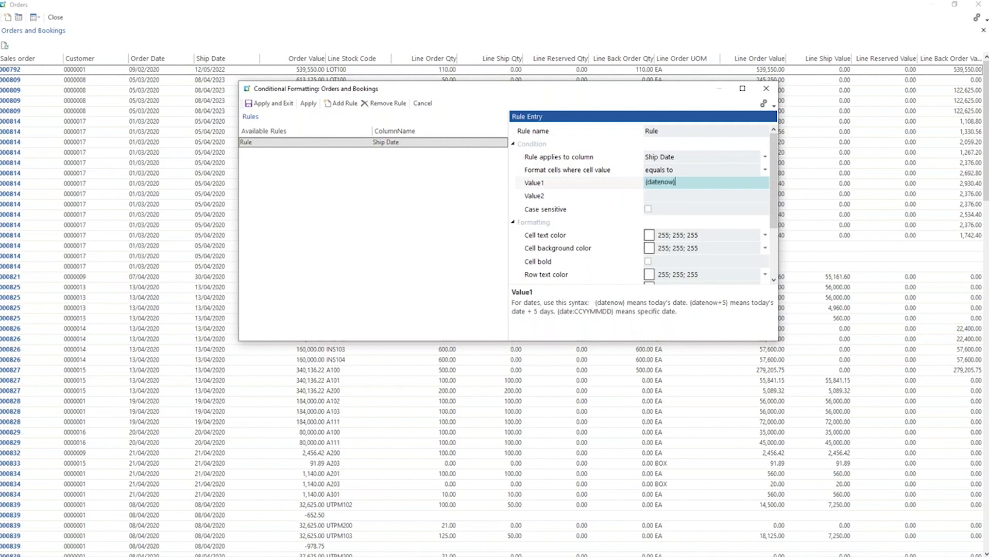
# Set the rule's cell background color to orange (255; 153; 0), apply the conditional formatting and exit.
pyautogui.click(720, 250)
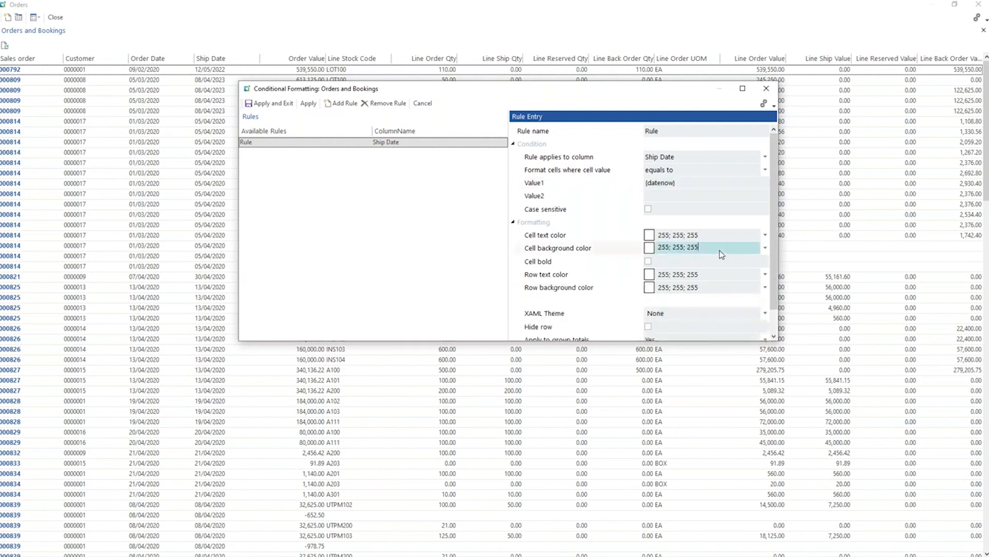
pyautogui.click(762, 249)
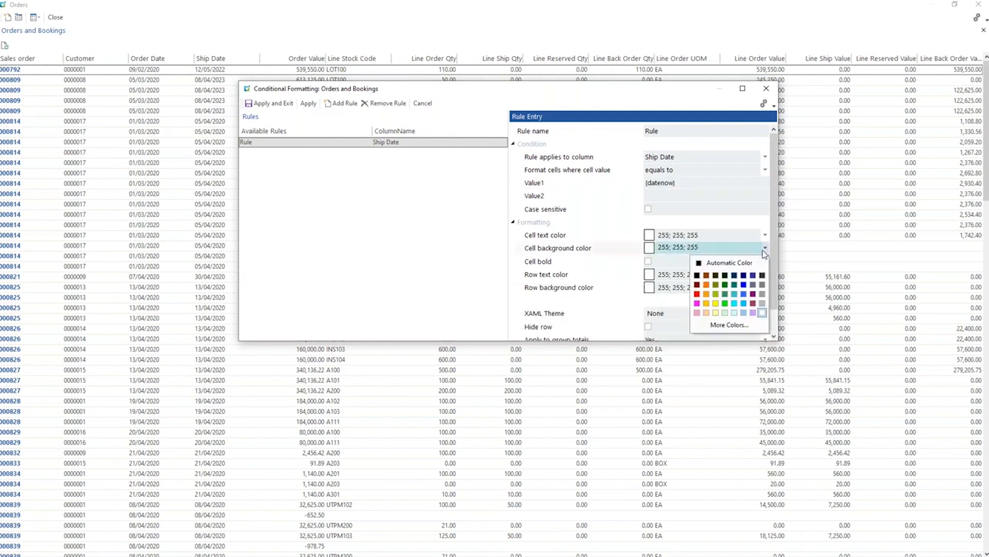
pyautogui.click(709, 301)
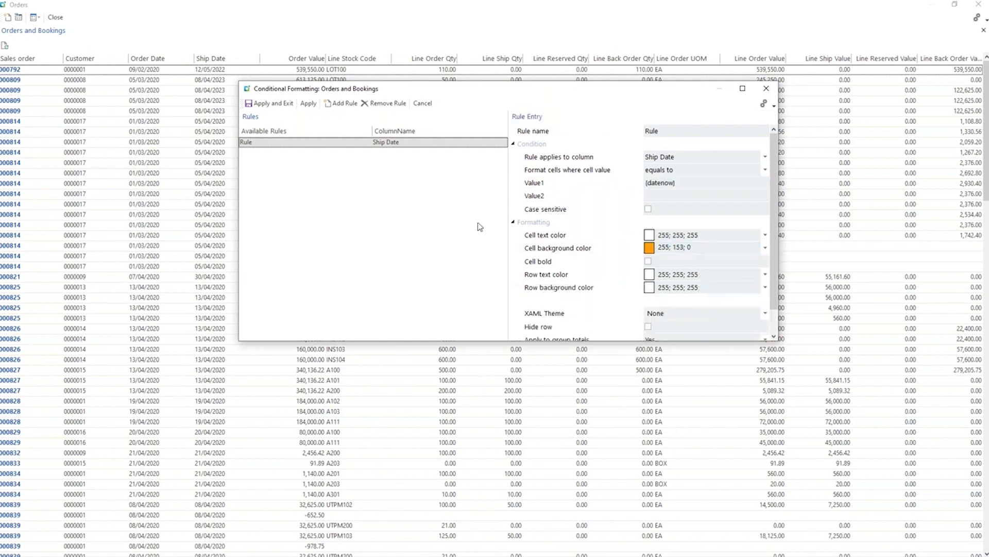
pyautogui.click(308, 103)
pyautogui.click(267, 103)
pyautogui.click(469, 184)
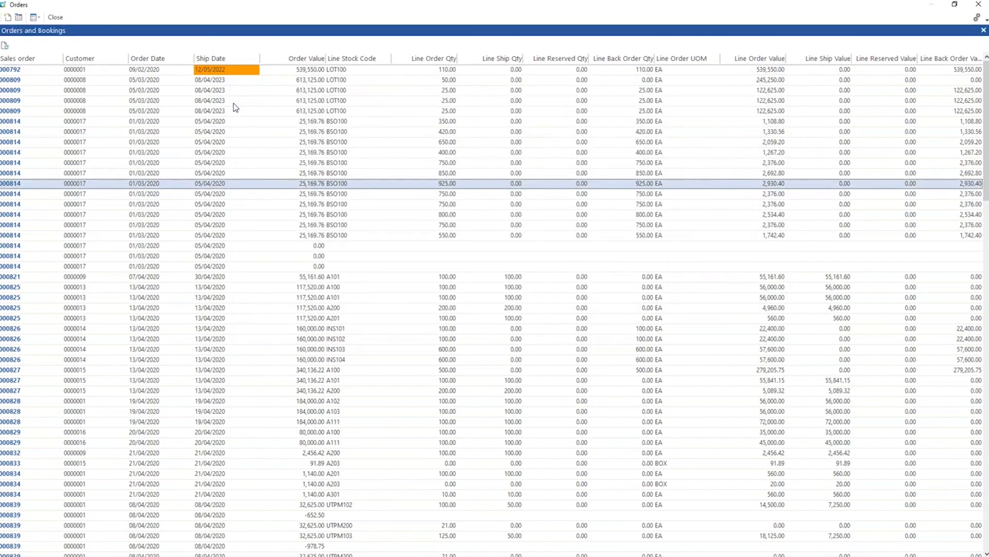
pyautogui.click(148, 73)
pyautogui.click(157, 113)
pyautogui.click(165, 197)
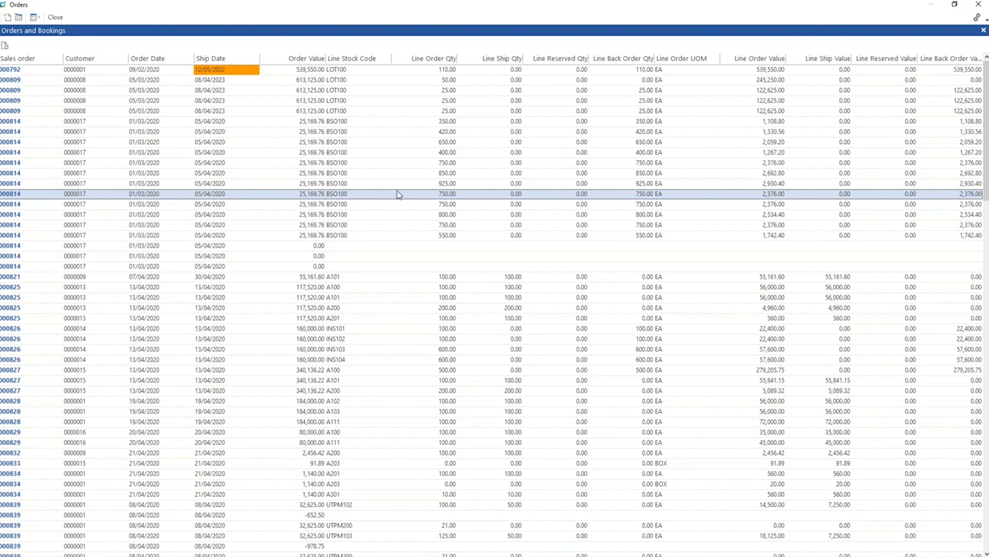
# Close the Orders application and set Show List View Toolbar to Always for the whole system.
pyautogui.rightClick(238, 65)
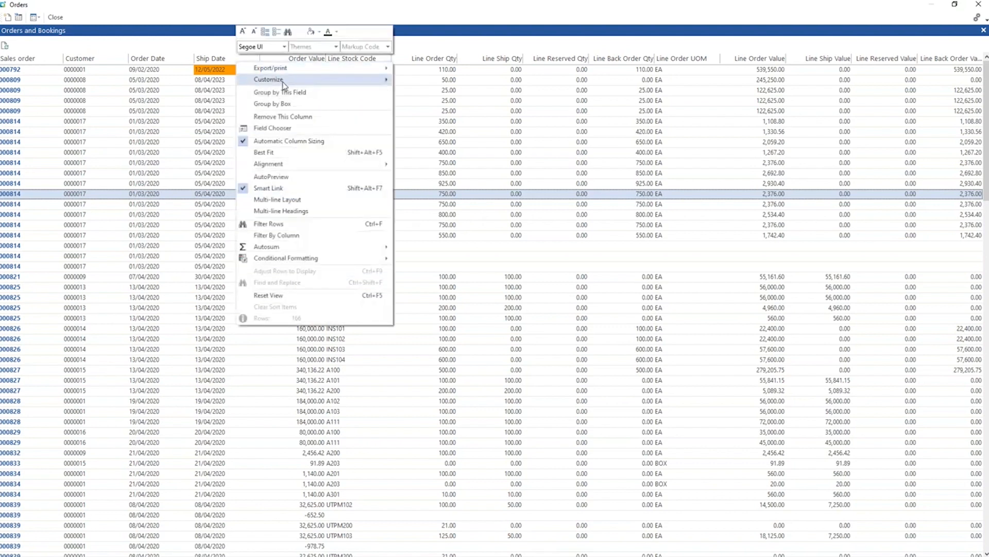
pyautogui.moveTo(284, 80)
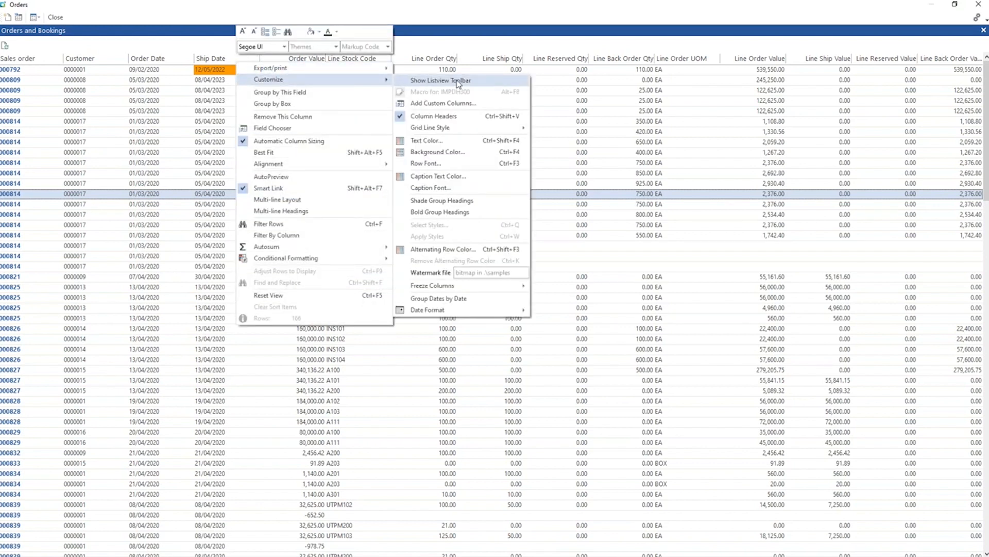
pyautogui.click(607, 90)
pyautogui.click(984, 4)
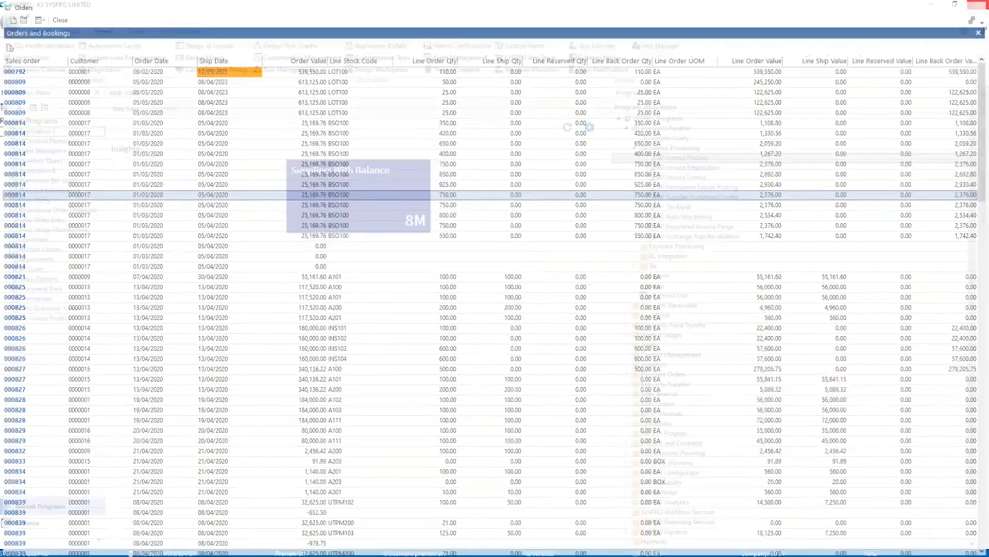
pyautogui.click(983, 31)
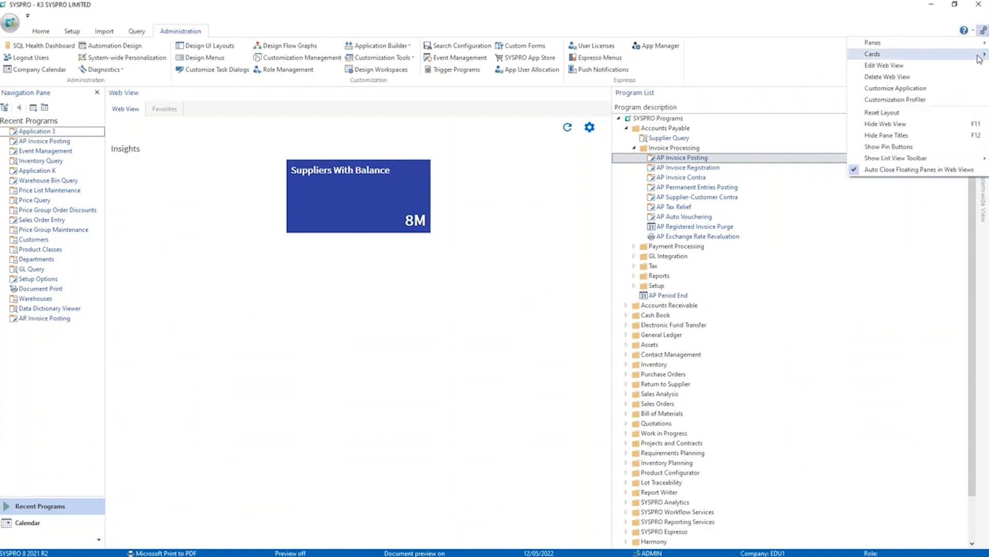
pyautogui.moveTo(879, 161)
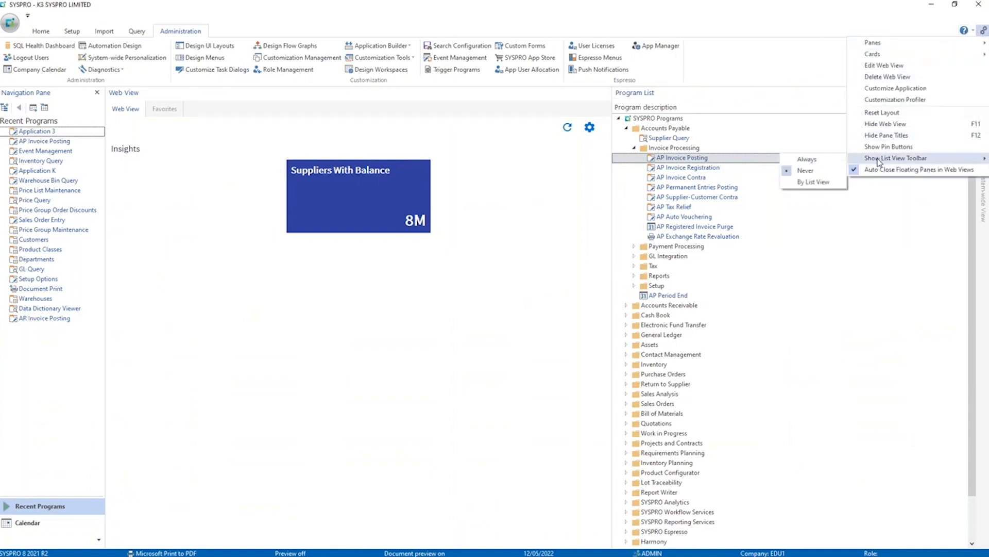
pyautogui.click(822, 161)
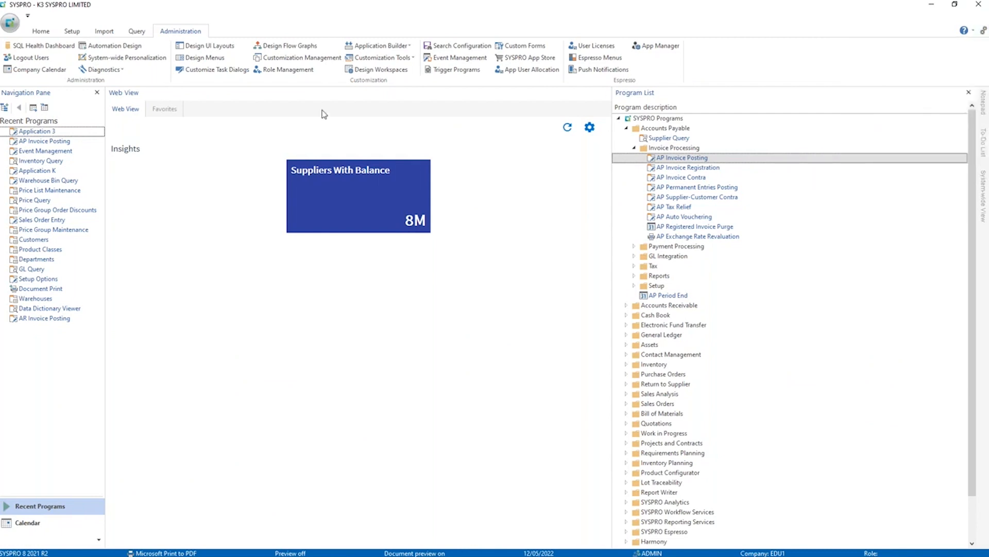
# Reopen the Orders application and filter the Orders and Bookings list by the search text 12/05.
pyautogui.click(378, 45)
pyautogui.click(371, 80)
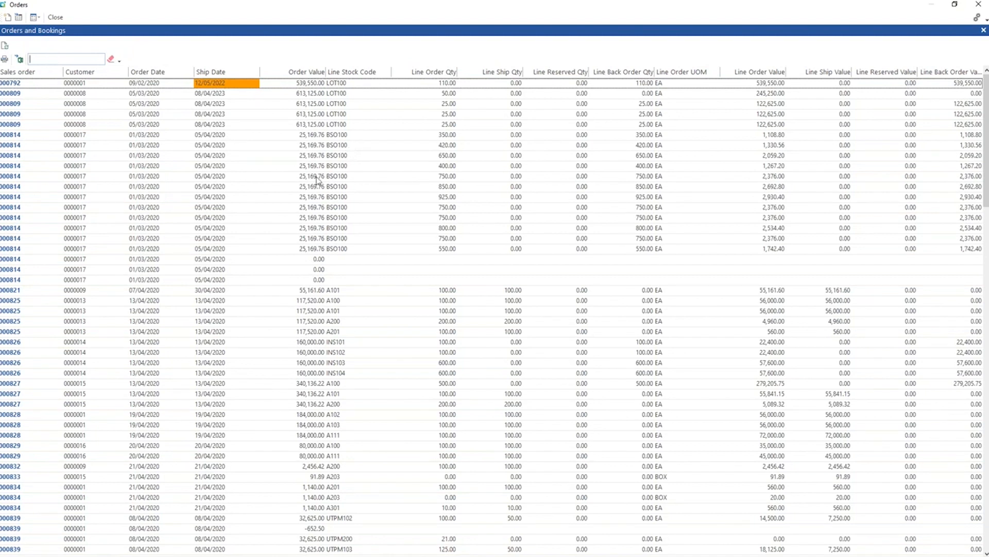
pyautogui.click(4, 46)
pyautogui.click(51, 60)
pyautogui.write('12/05')
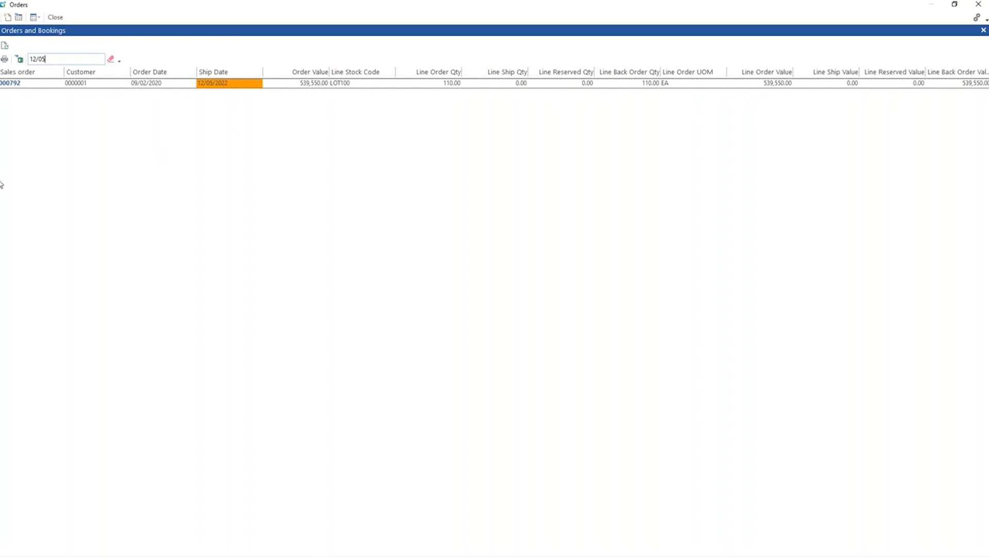
# Export the filtered Orders and Bookings list to Excel, review the exported order line and close the workbook.
pyautogui.click(19, 59)
pyautogui.click(439, 548)
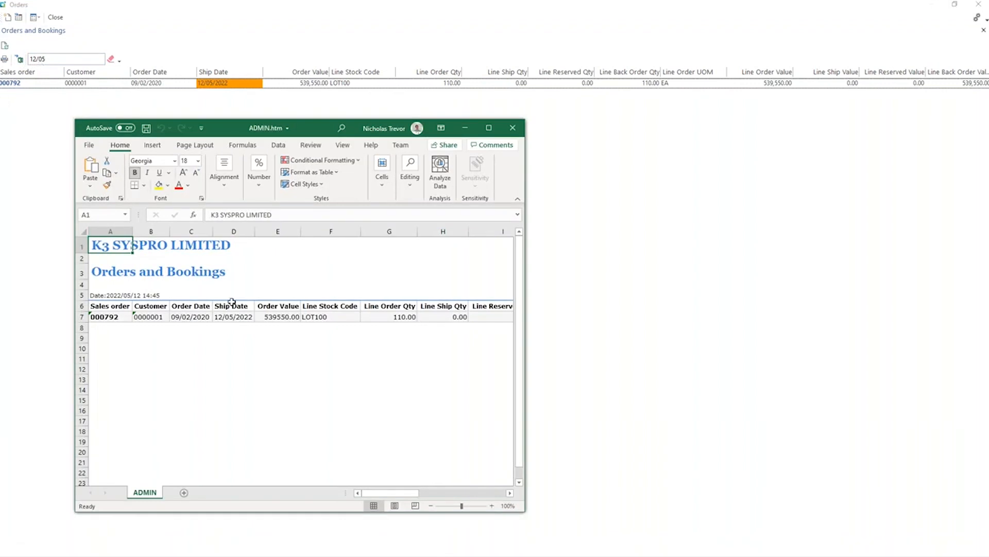
pyautogui.click(249, 379)
pyautogui.click(465, 320)
pyautogui.moveTo(466, 322)
pyautogui.mouseDown()
pyautogui.moveTo(99, 323)
pyautogui.moveTo(447, 320)
pyautogui.mouseUp()
pyautogui.click(138, 348)
pyautogui.click(328, 357)
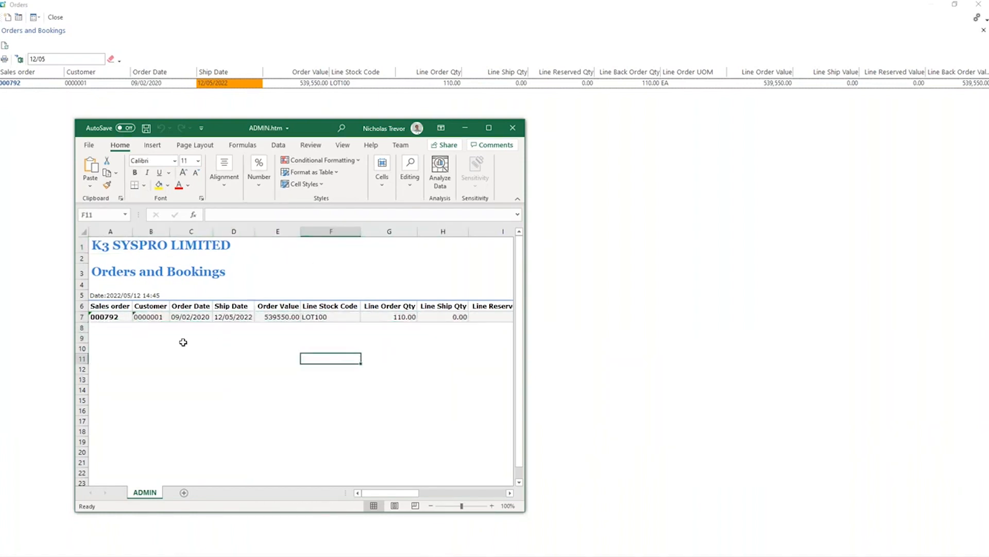
pyautogui.click(513, 131)
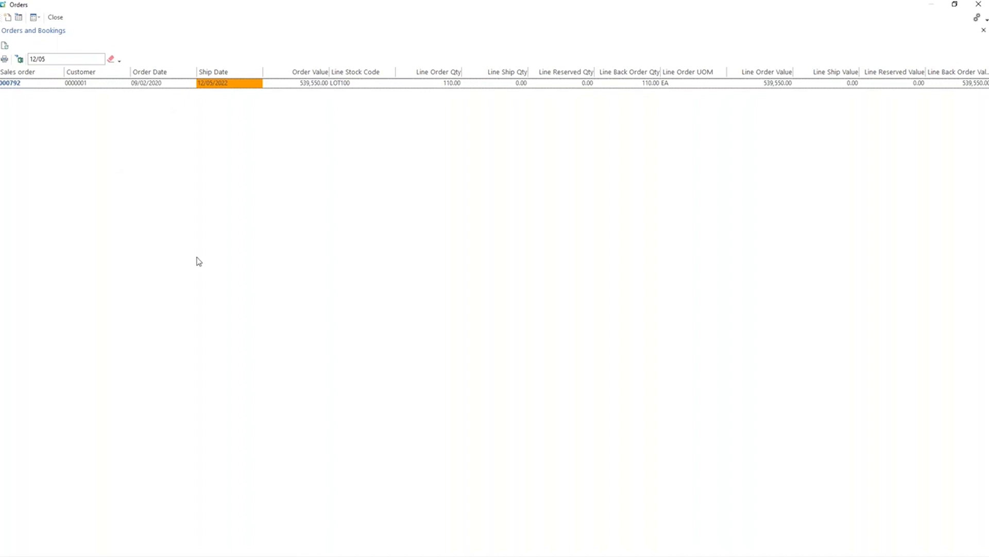
# Check which smart link actions are available on the filtered sales order line and dismiss the list.
pyautogui.click(363, 83)
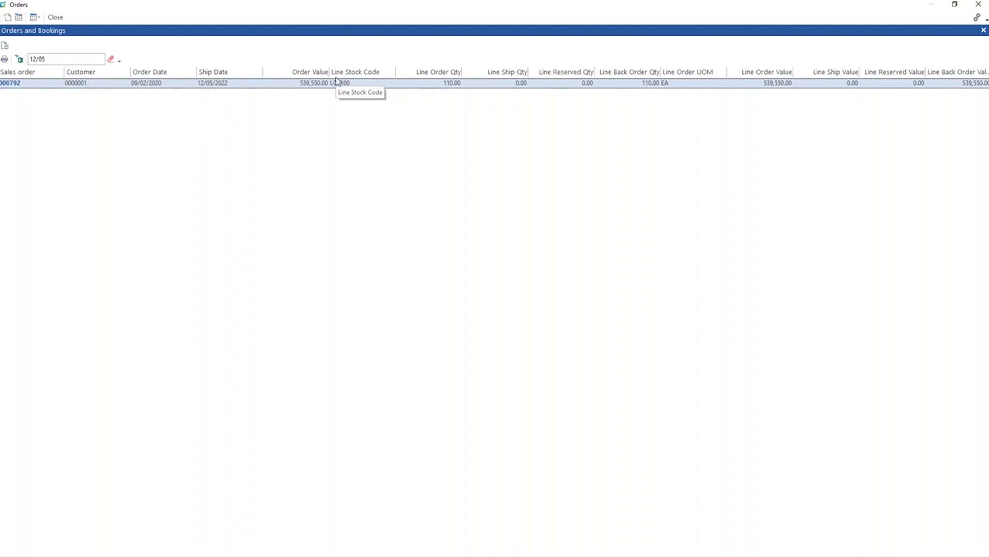
pyautogui.rightClick(60, 86)
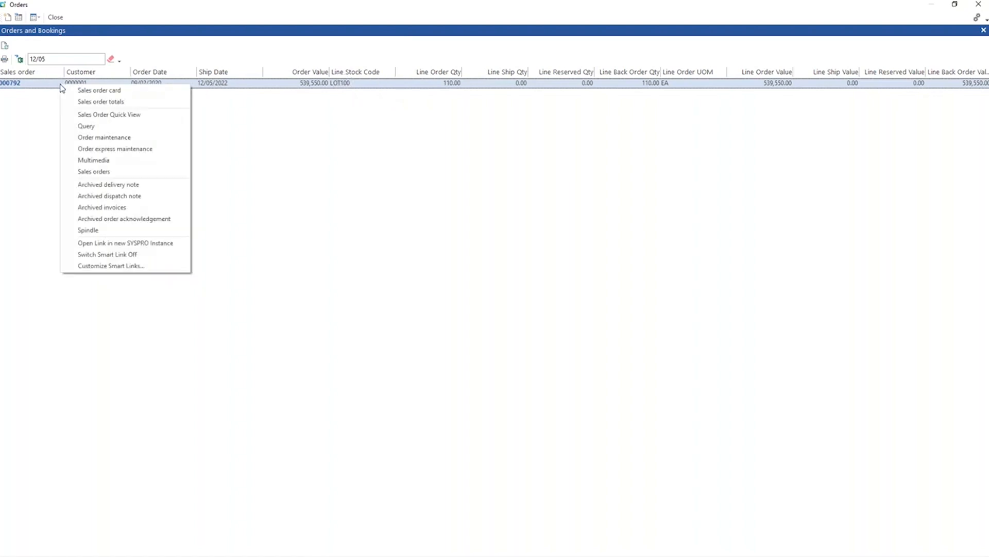
pyautogui.click(342, 153)
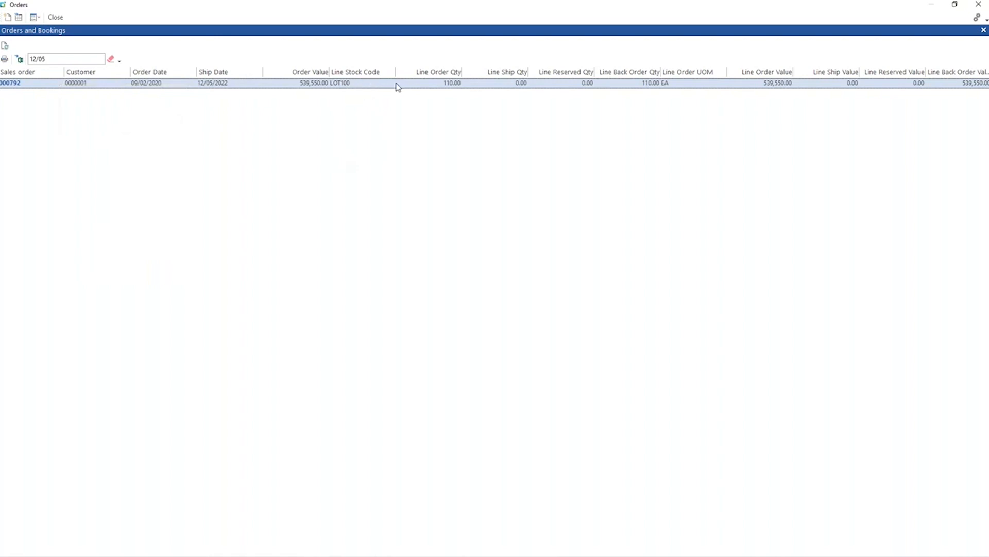
# Create a system-wide customized hyperlink for the caption Line Stock Code with the description Inventory Query.
pyautogui.rightClick(62, 89)
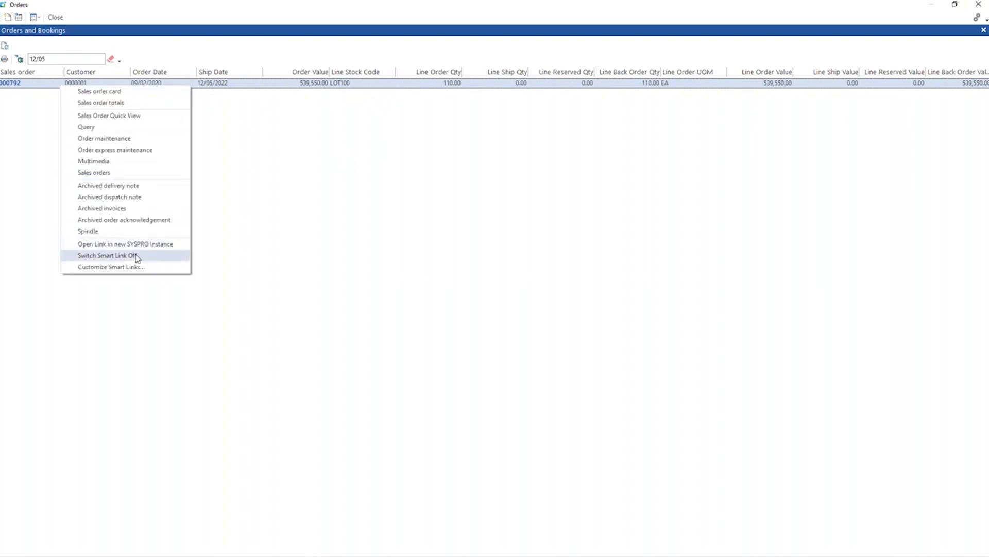
pyautogui.click(133, 267)
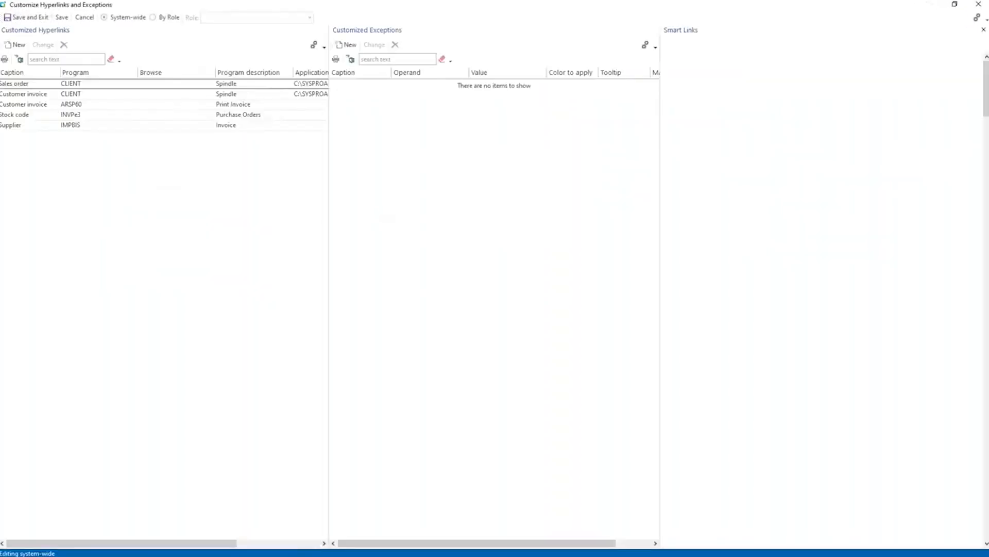
pyautogui.click(16, 45)
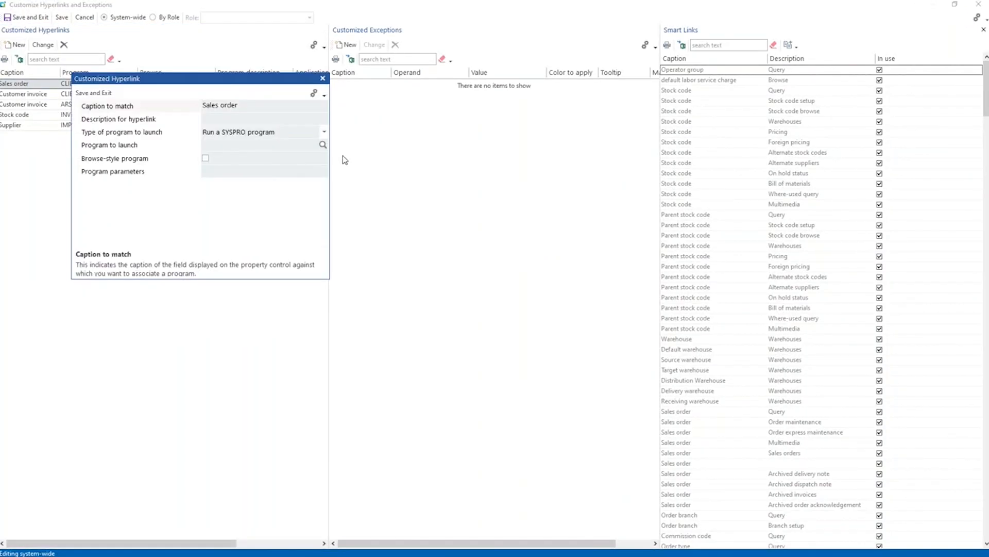
pyautogui.click(218, 108)
pyautogui.write('Line')
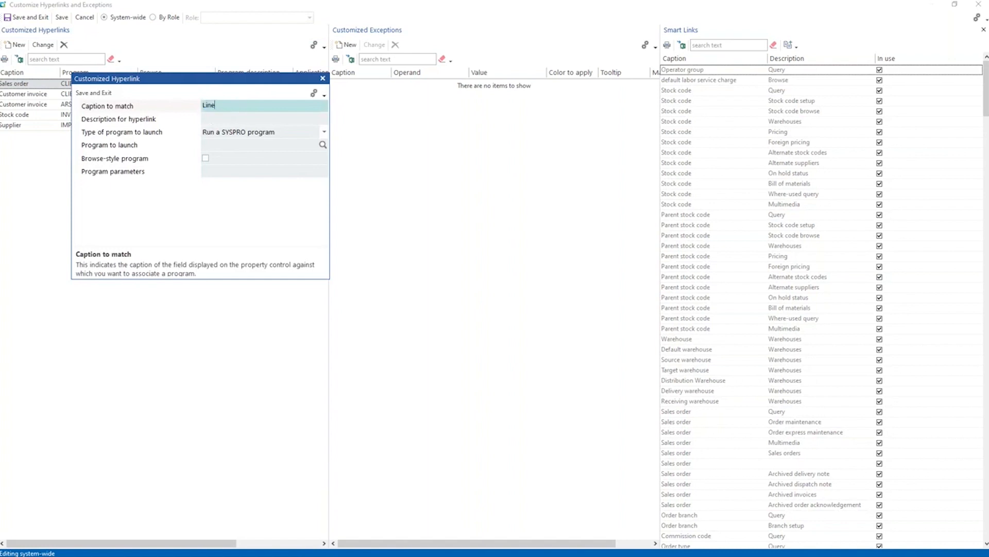
pyautogui.write(' Stock Code')
pyautogui.press('Tab')
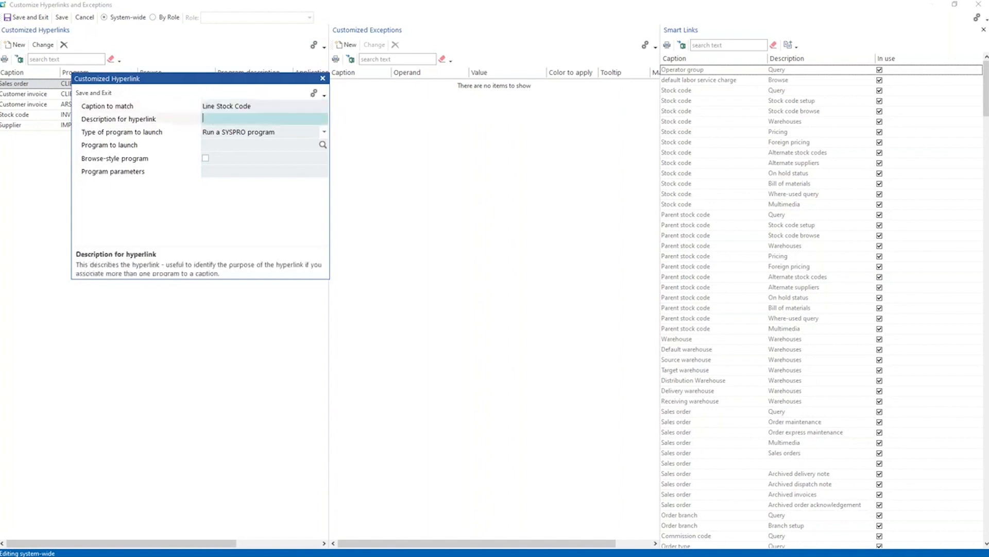
pyautogui.write('Inventory Query')
pyautogui.press('Tab')
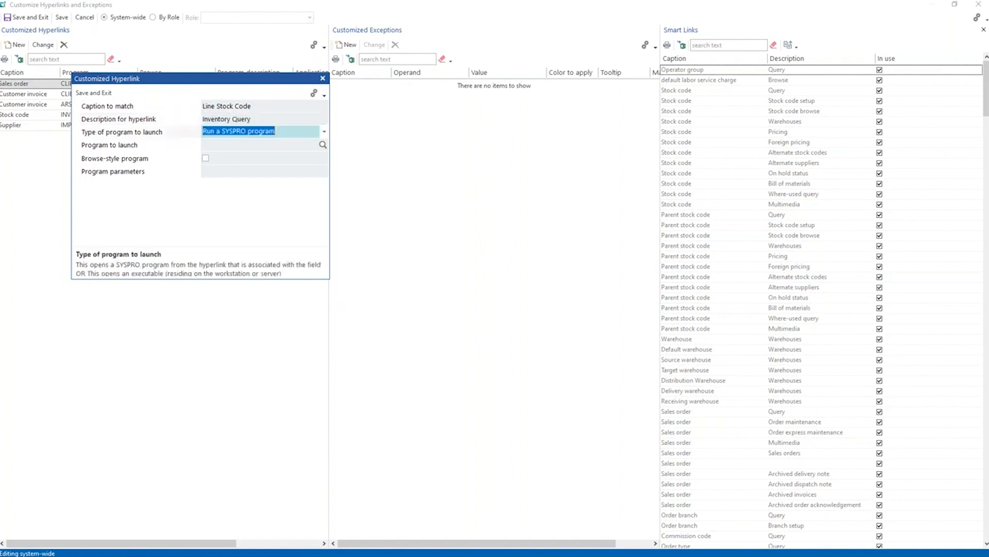
# Set the hyperlink to launch the SYSPRO program INVPEN with the parameter %key and save the hyperlink.
pyautogui.press('Tab')
pyautogui.write('INVPEN')
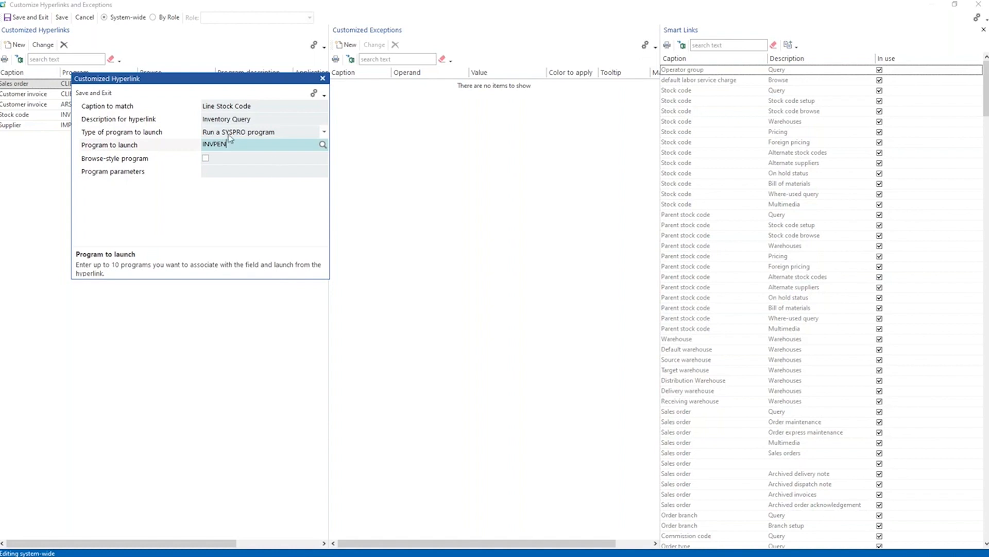
pyautogui.click(233, 170)
pyautogui.write('%key')
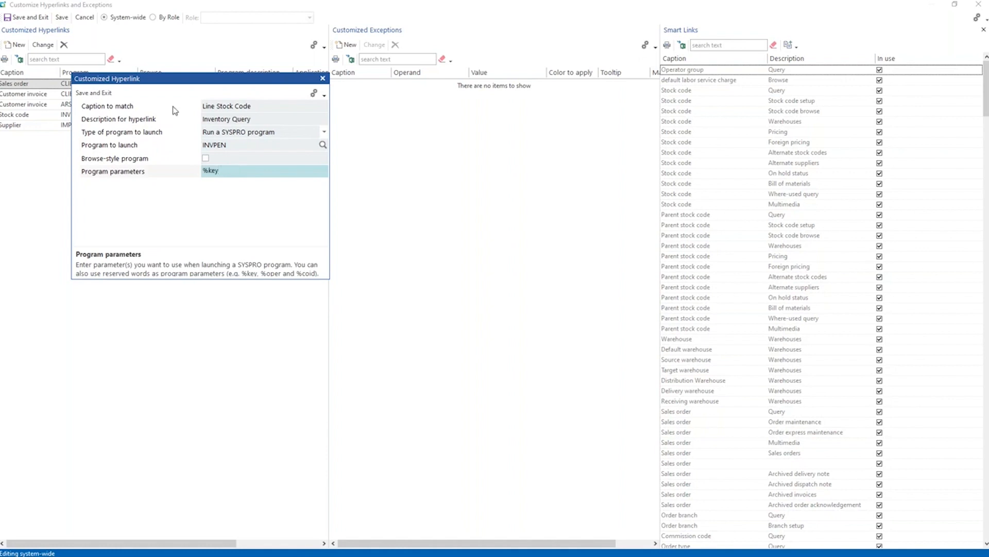
pyautogui.click(93, 92)
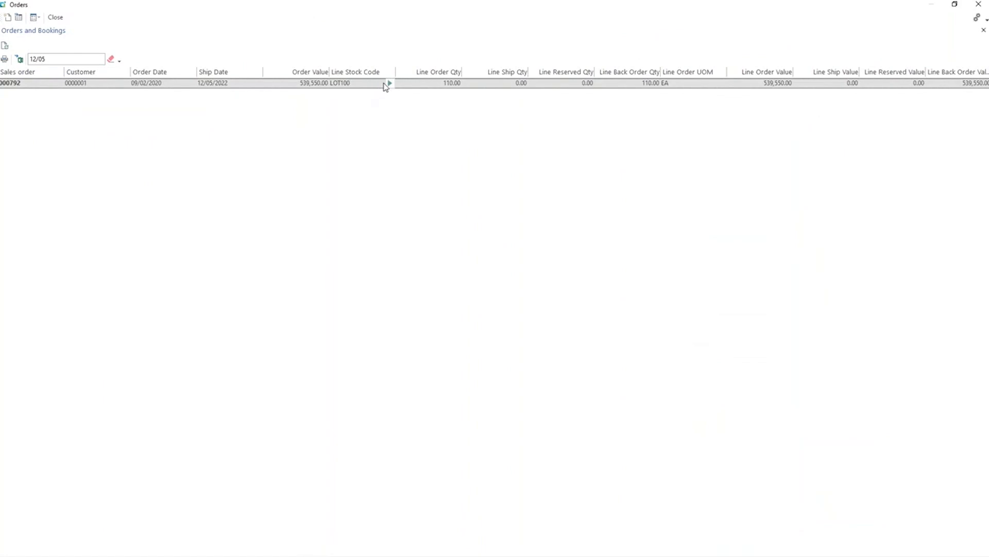
# Open Inventory Query from the order line's stock code and check the smart link actions available for stock code LOT100.
pyautogui.click(390, 85)
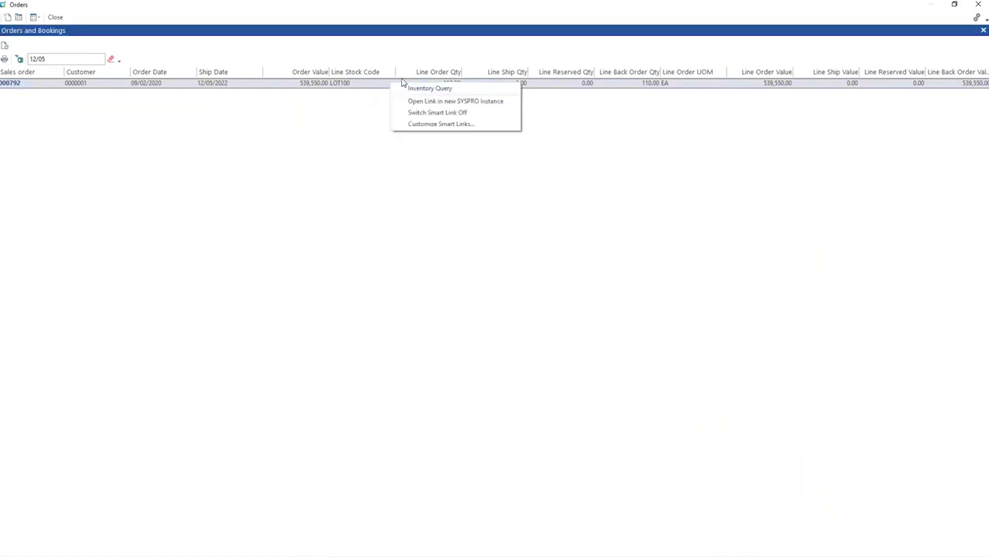
pyautogui.click(413, 88)
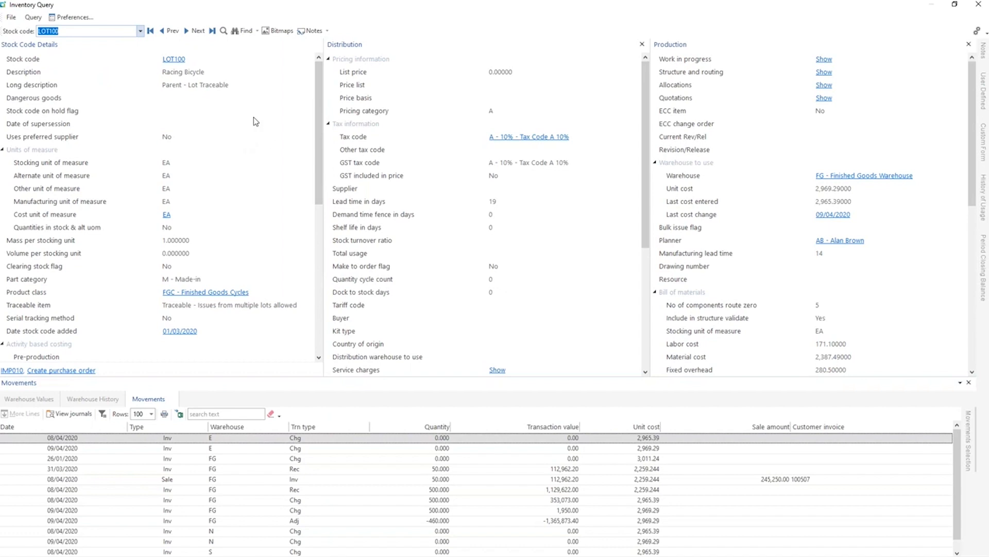
pyautogui.click(174, 59)
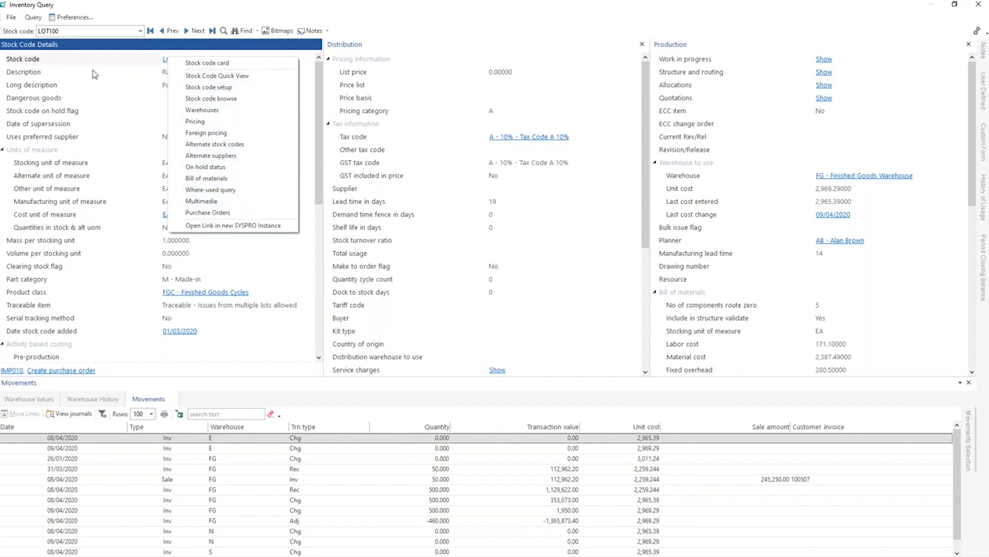
pyautogui.click(88, 124)
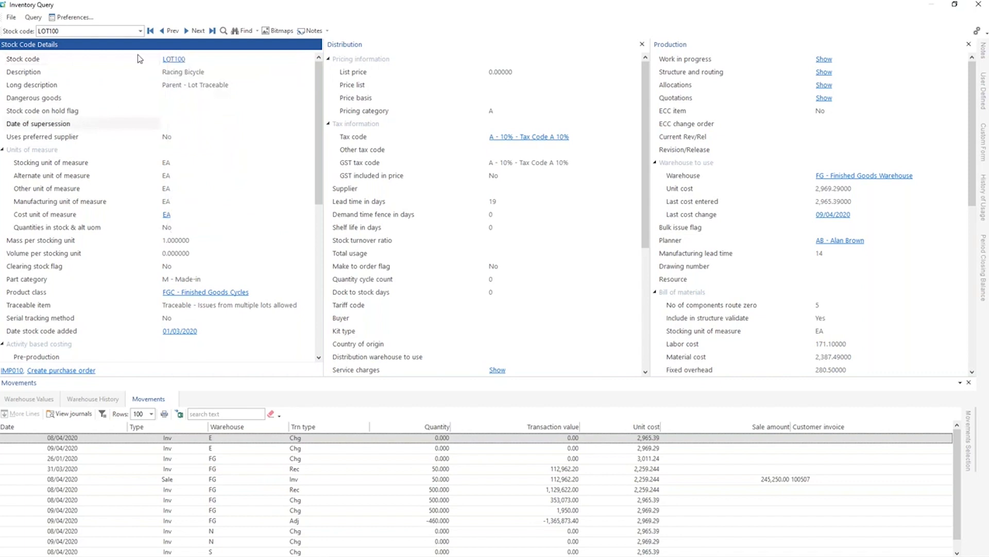
# Customize the Inventory Query toolbar by adding a new button captioned Inventory Movements beside Notes.
pyautogui.rightClick(305, 35)
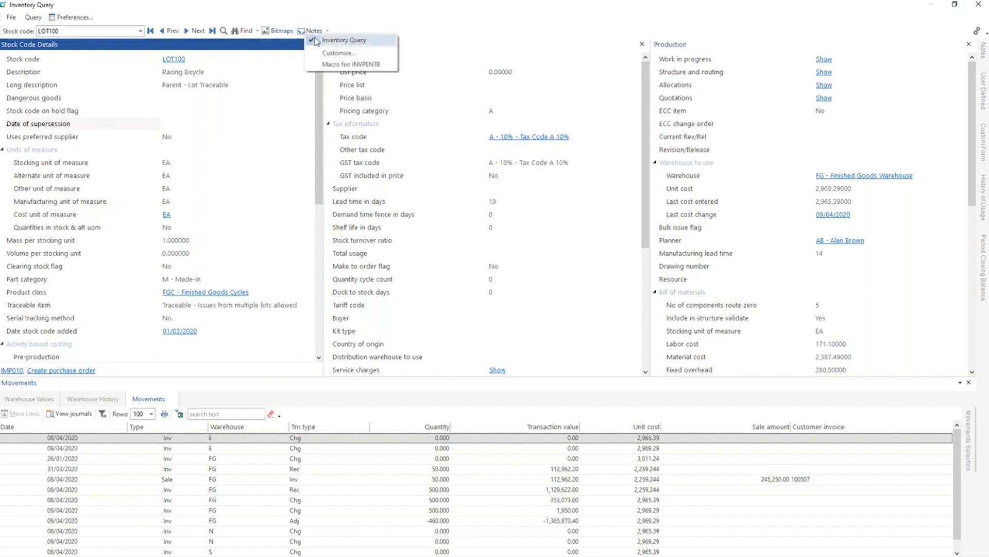
pyautogui.click(338, 54)
pyautogui.moveTo(435, 19); pyautogui.dragTo(119, 102)
pyautogui.rightClick(311, 33)
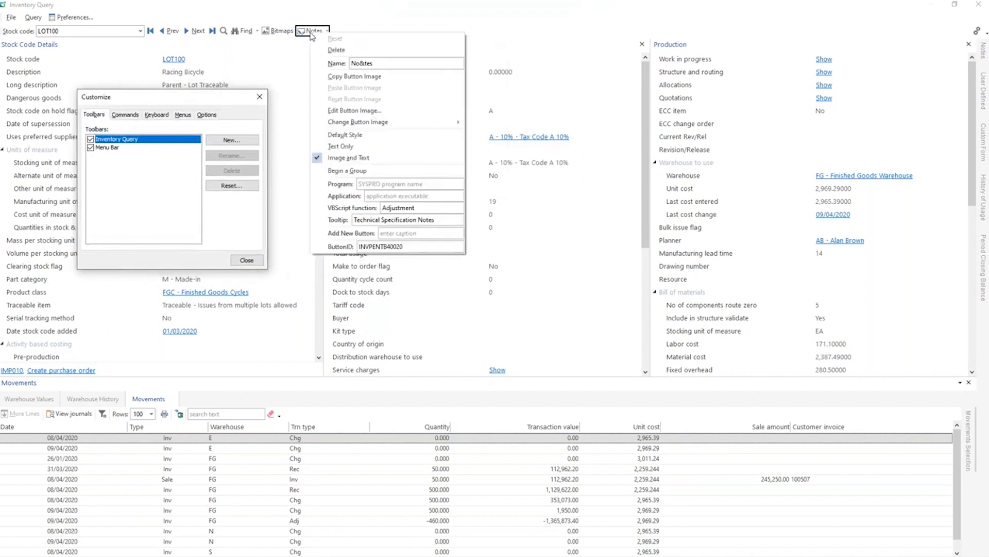
pyautogui.click(393, 235)
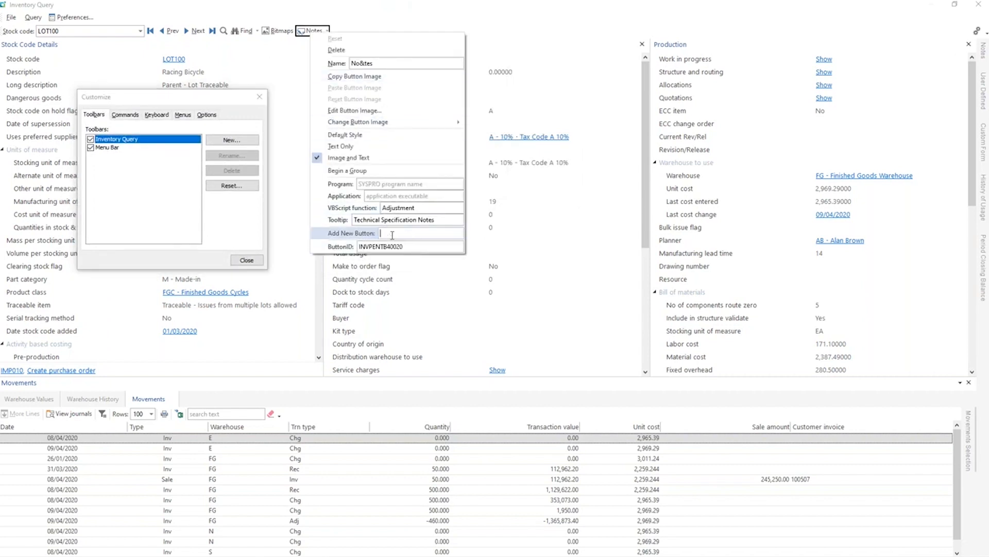
pyautogui.write('(')
pyautogui.write('nventory Movements')
pyautogui.press('Return')
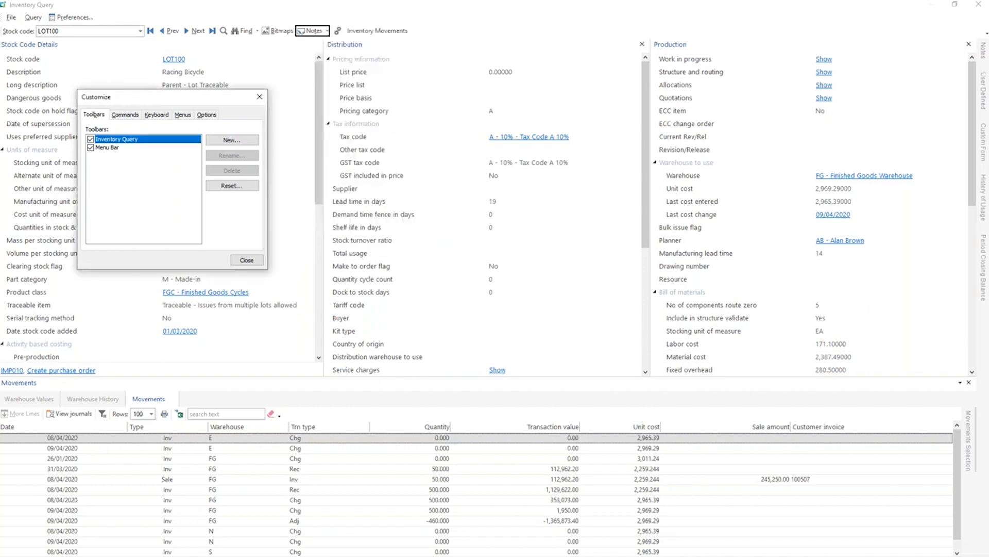
# Assign program IMP010 to the Inventory Movements button and finish customizing the toolbar.
pyautogui.rightClick(379, 32)
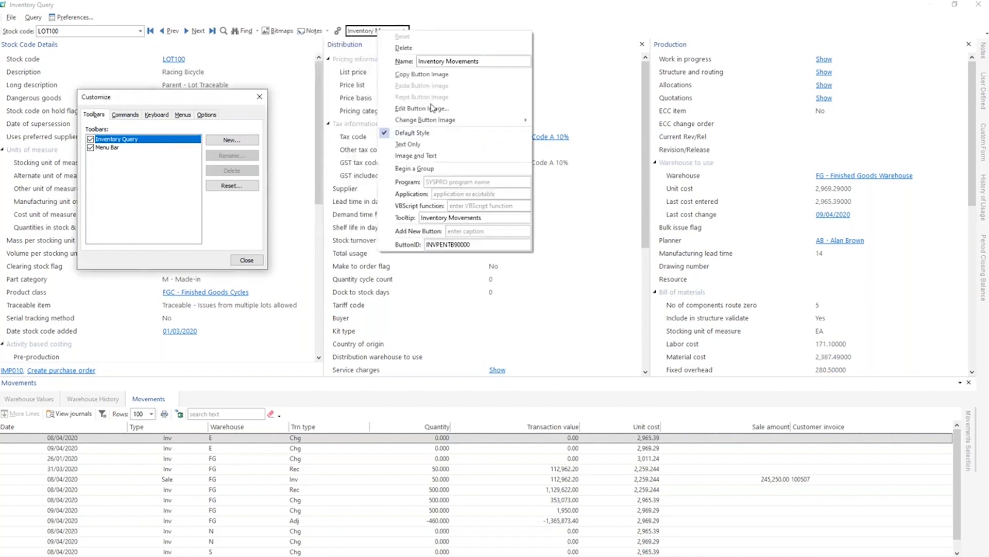
pyautogui.click(444, 182)
pyautogui.write('IMP010')
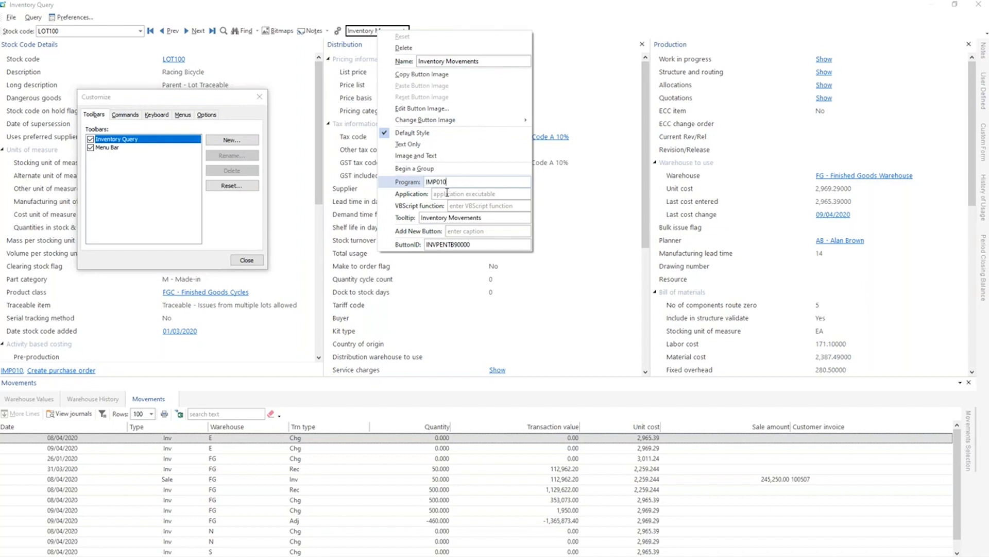
pyautogui.press('Return')
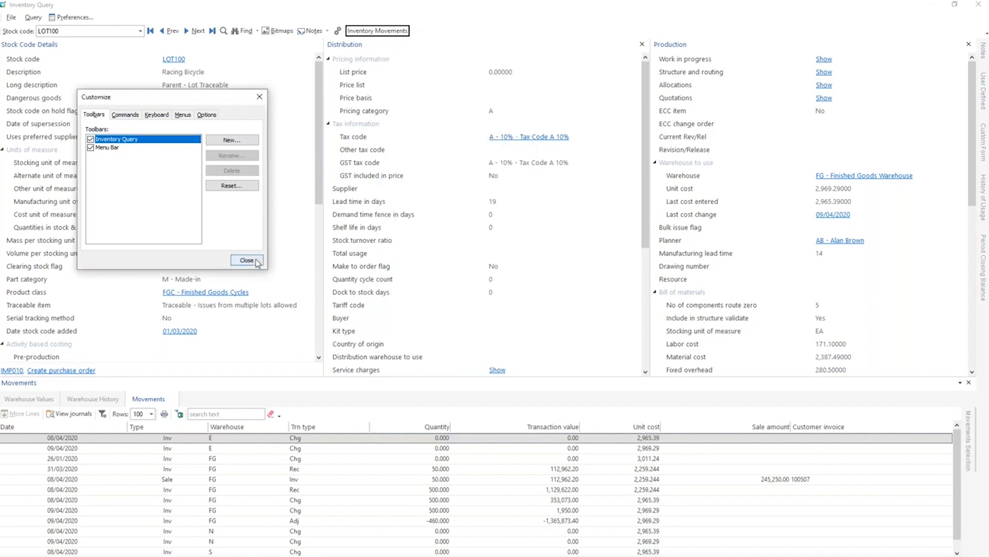
pyautogui.rightClick(364, 32)
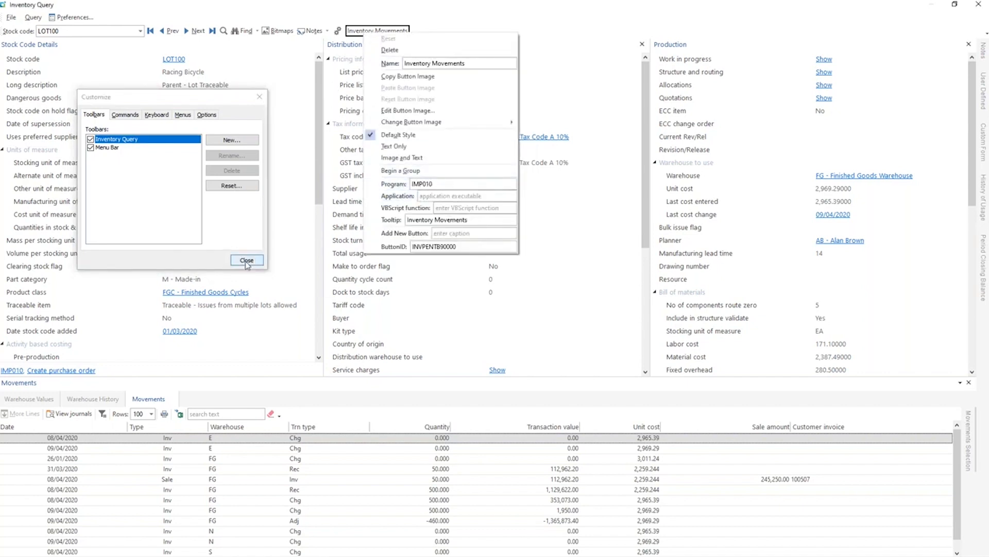
pyautogui.click(246, 260)
# Test the Inventory Movements button by starting a receipt for stock code A100 in warehouse N, and close it without posting.
pyautogui.click(370, 32)
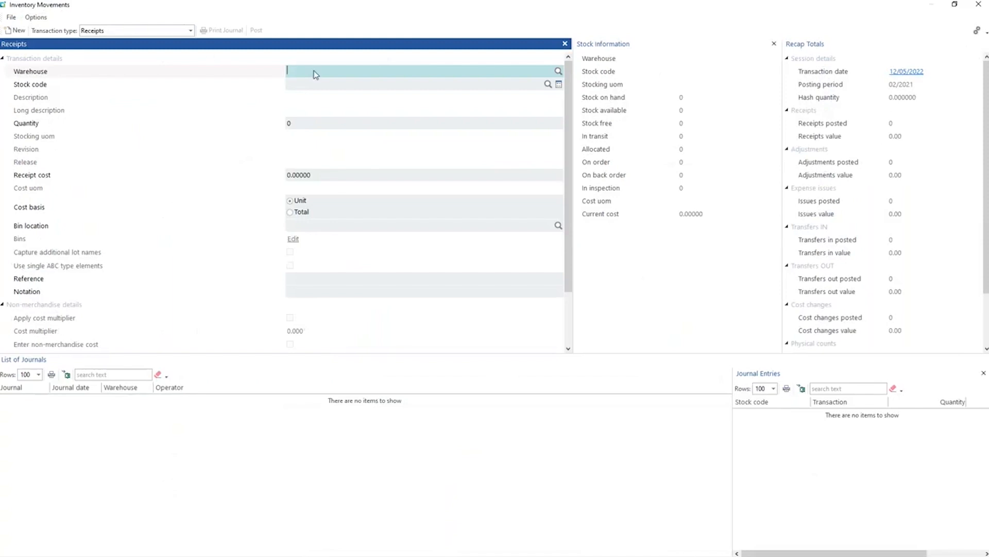
pyautogui.write('N')
pyautogui.press('Tab')
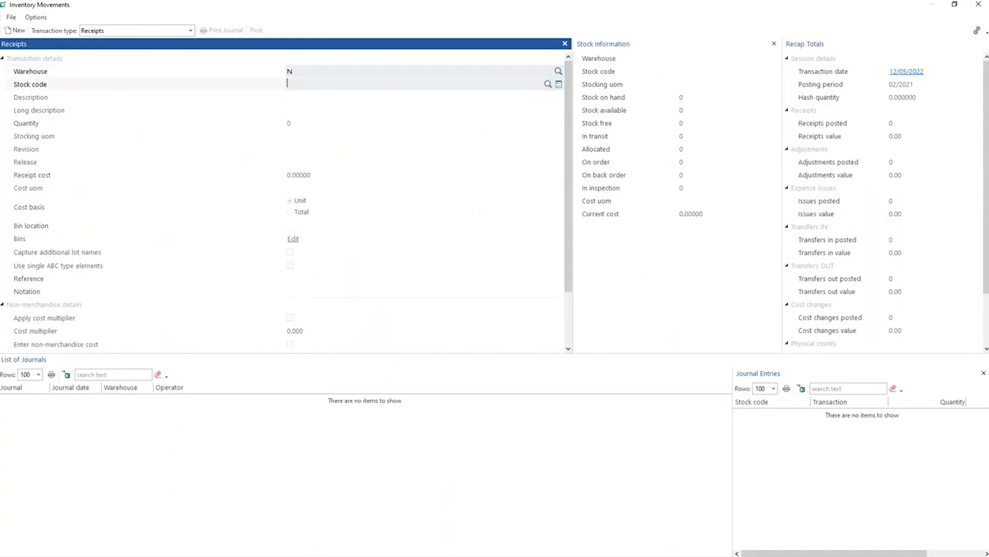
pyautogui.write('A100')
pyautogui.press('Tab')
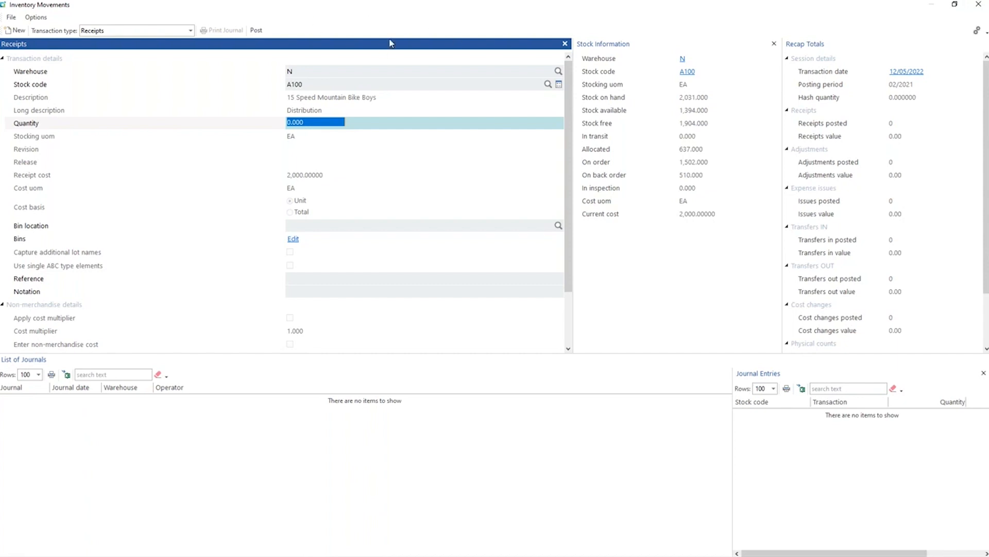
pyautogui.click(978, 6)
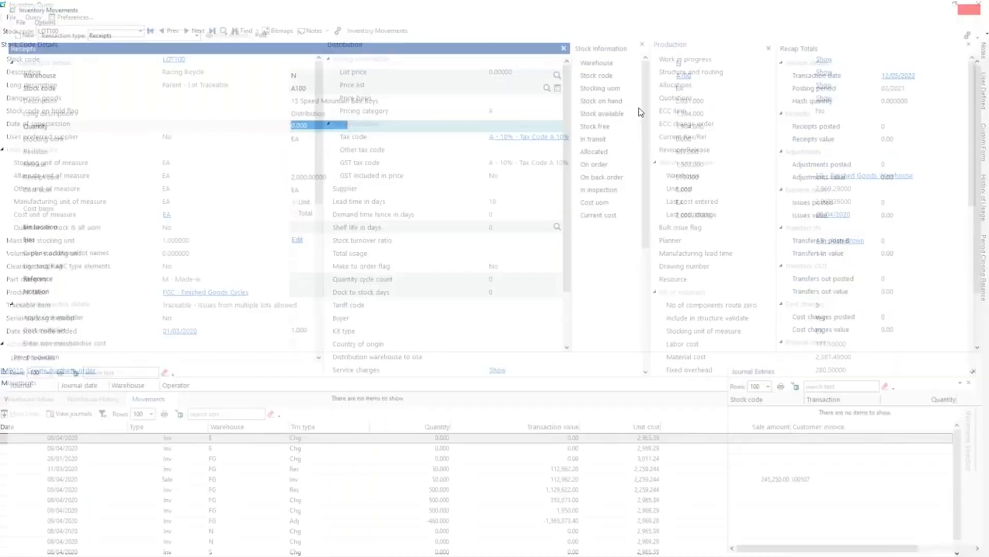
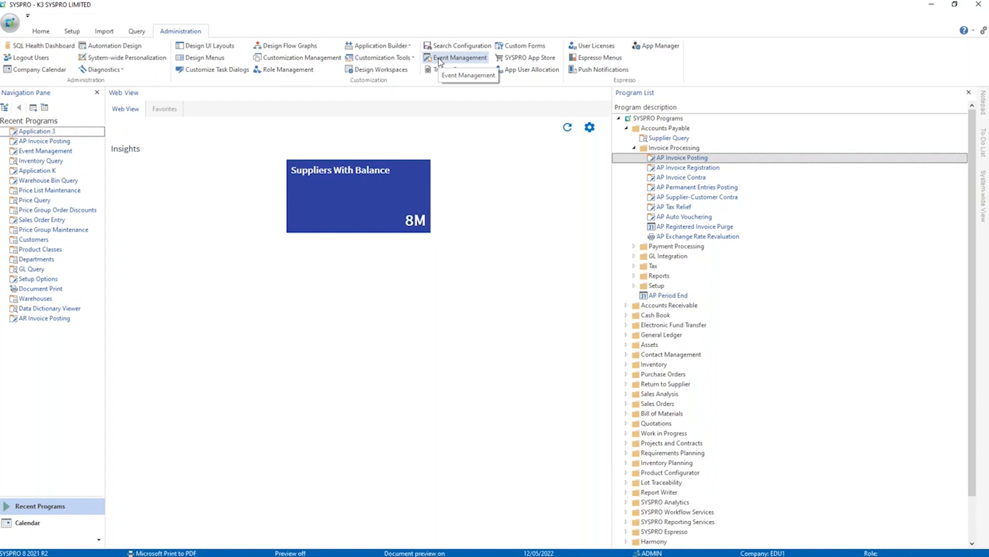
# Create a new event named Job Costs in Event Management and assign it the WIP event "Job costs exceed expected".
pyautogui.click(439, 58)
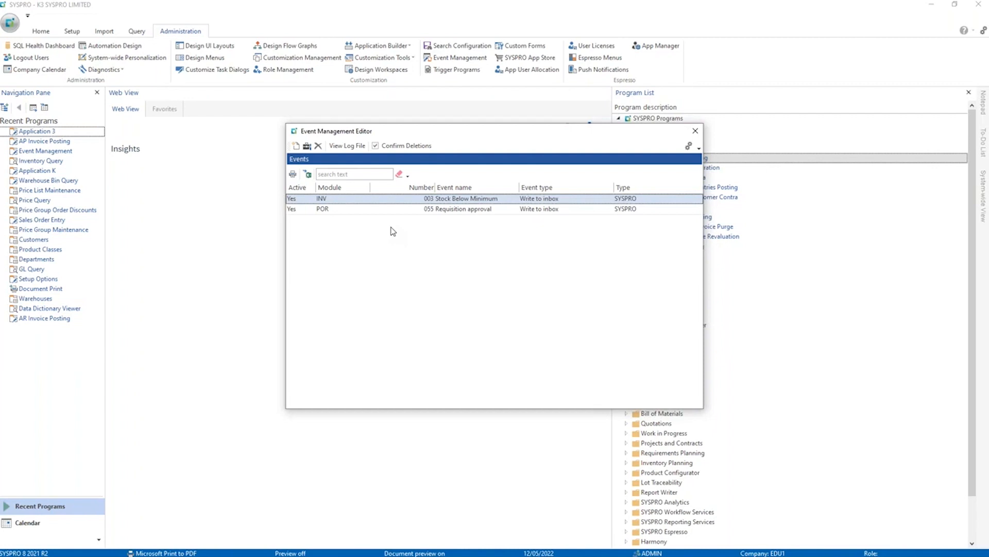
pyautogui.click(295, 146)
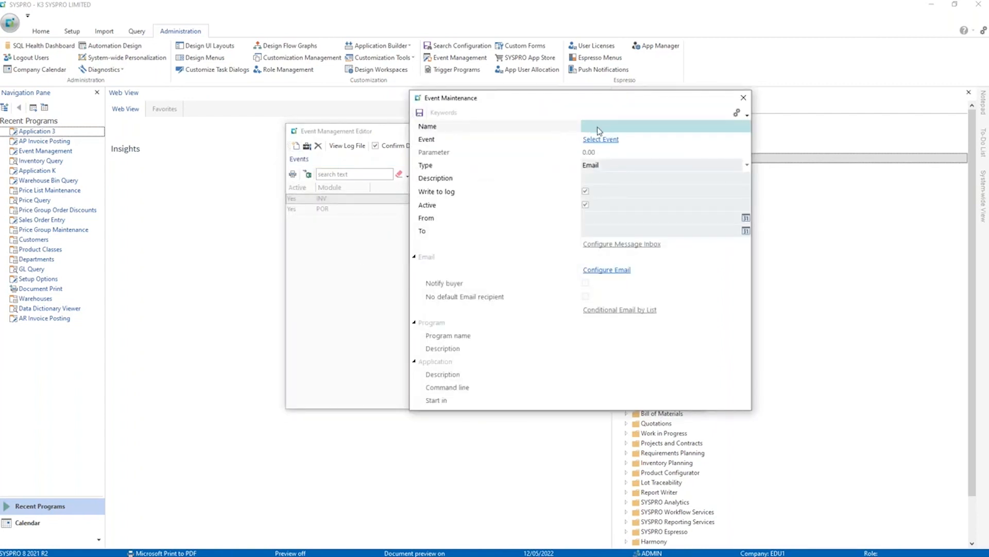
pyautogui.write('Job Costs')
pyautogui.click(601, 139)
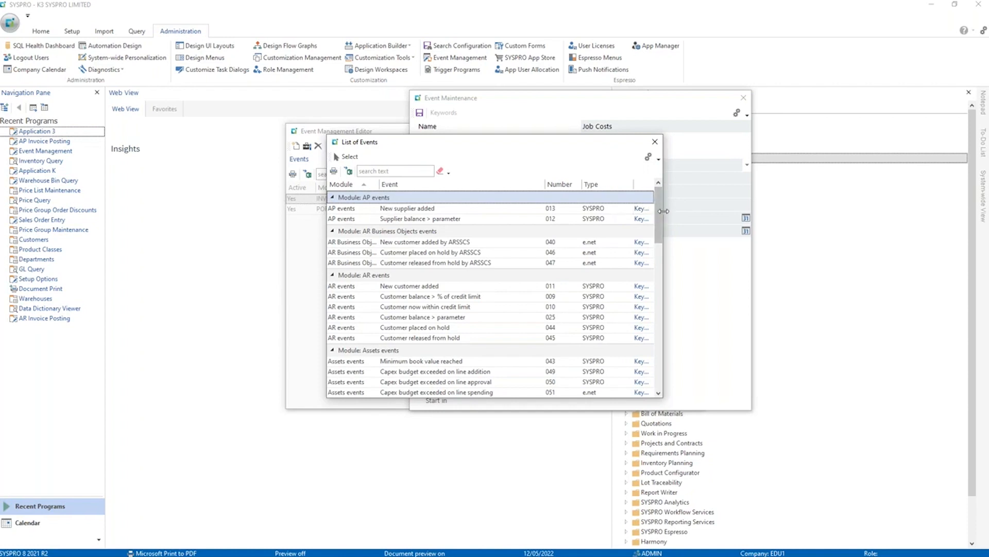
pyautogui.moveTo(657, 210); pyautogui.dragTo(648, 355)
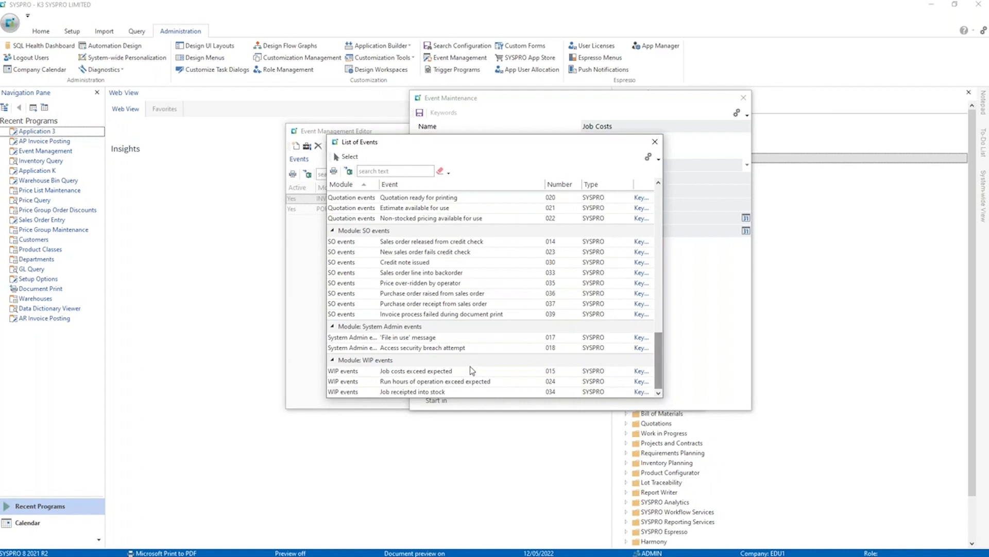
pyautogui.doubleClick(424, 372)
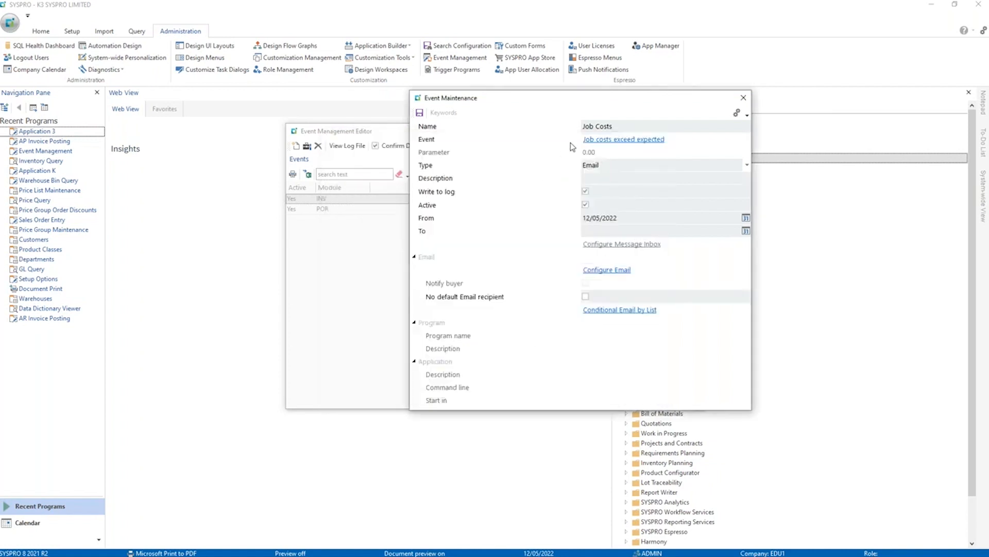
# Keep the event type as Email, enter the description "Job > Costs" and leave the end date blank.
pyautogui.click(625, 179)
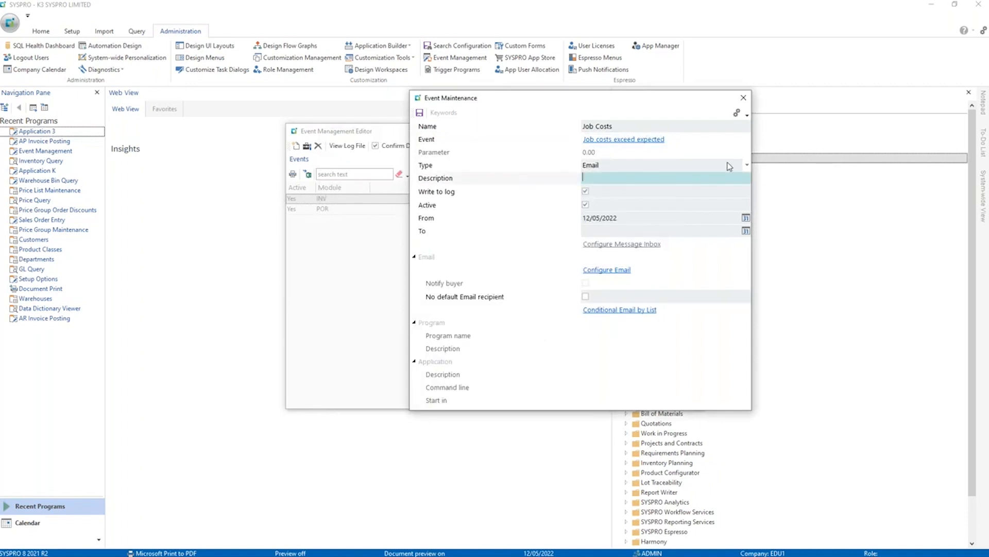
pyautogui.click(747, 165)
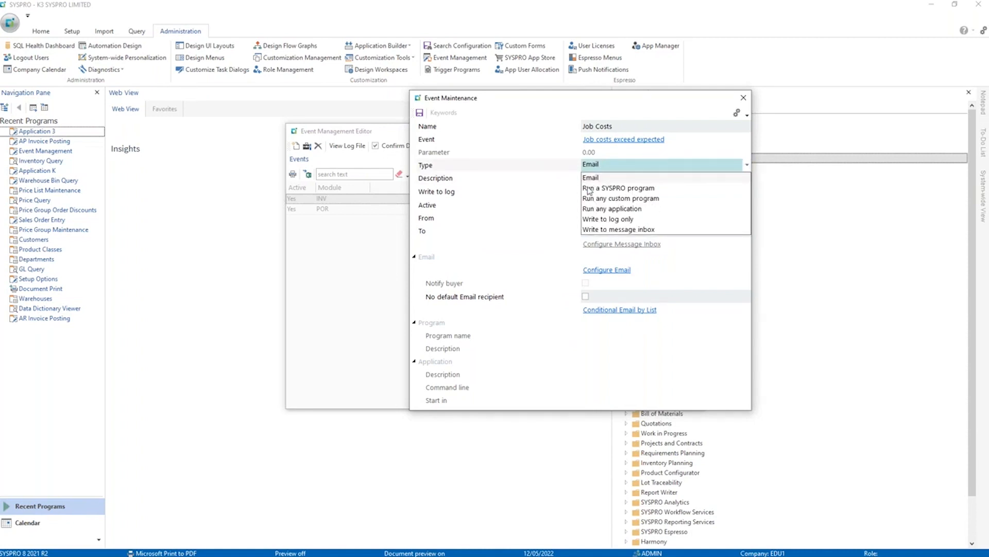
pyautogui.click(533, 182)
pyautogui.click(588, 180)
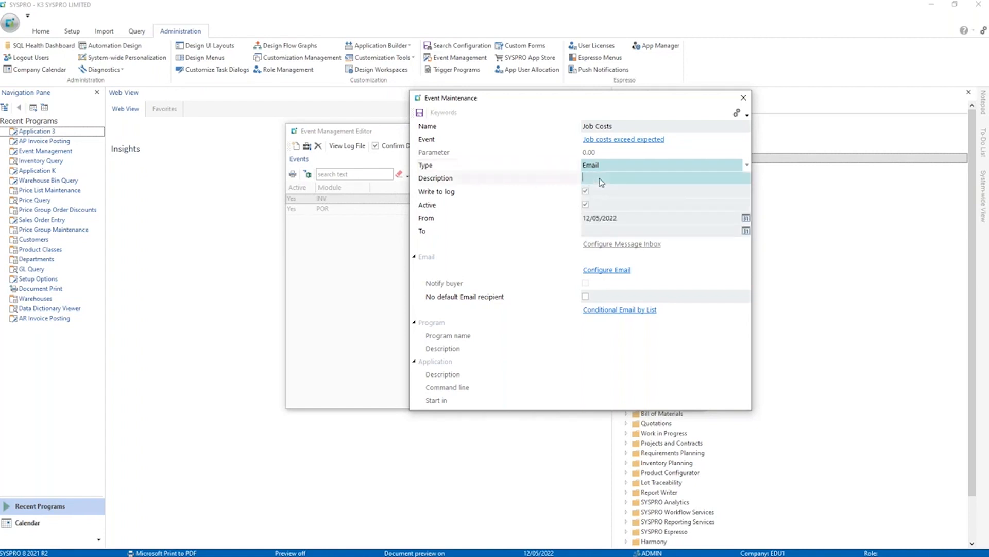
pyautogui.write('Job > Costs')
pyautogui.click(600, 233)
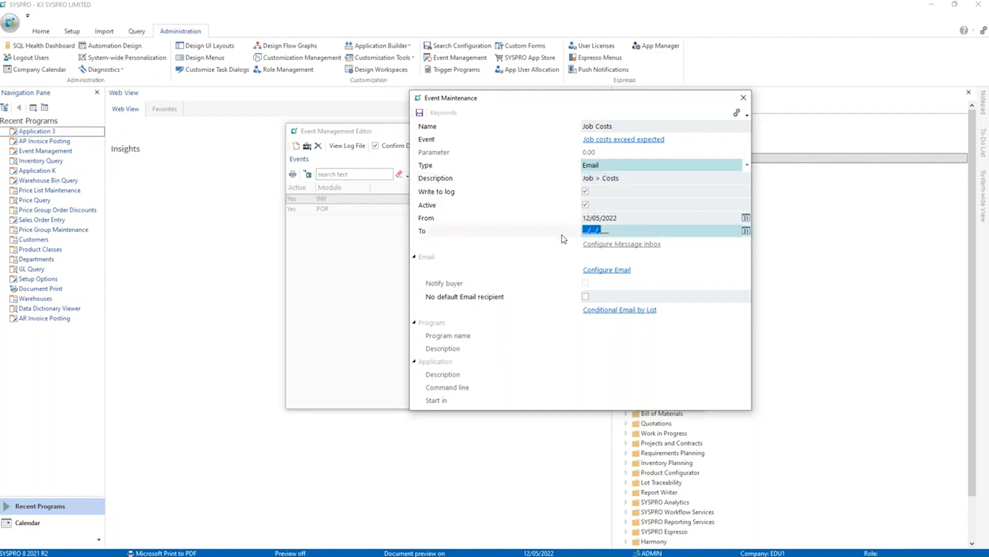
pyautogui.click(622, 231)
# Open the event's email configuration and fill in the recipient's e-mail address copied from WebinarHelper.txt in Notepad.
pyautogui.click(611, 270)
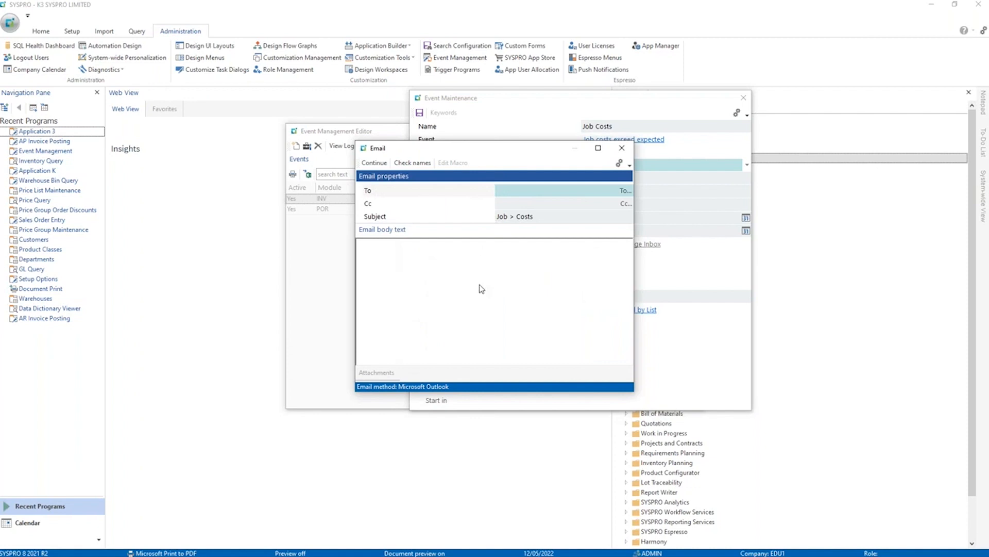
pyautogui.hotkey('alt', 'Tab')
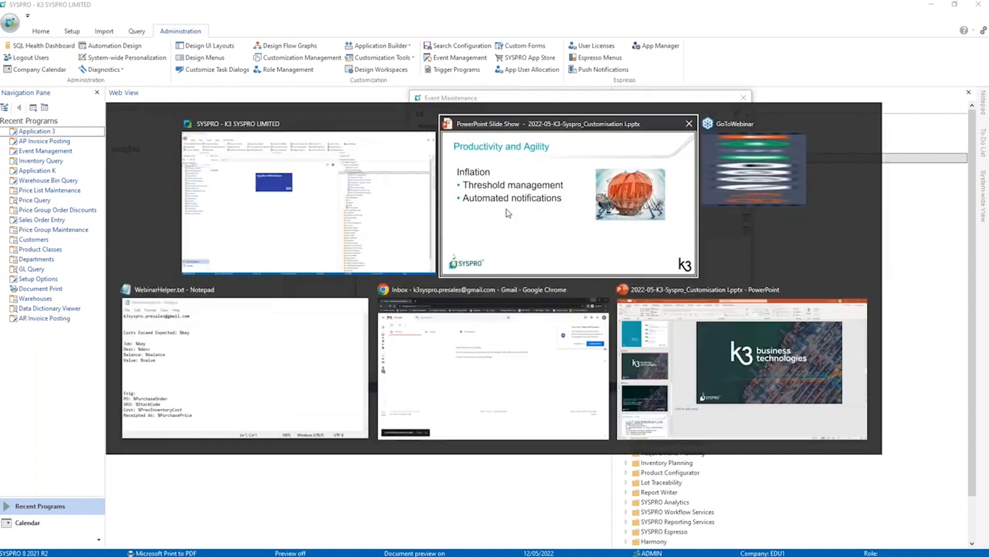
pyautogui.click(279, 345)
pyautogui.moveTo(540, 111); pyautogui.dragTo(400, 112)
pyautogui.hotkey('ctrl', 'c')
pyautogui.click(398, 155)
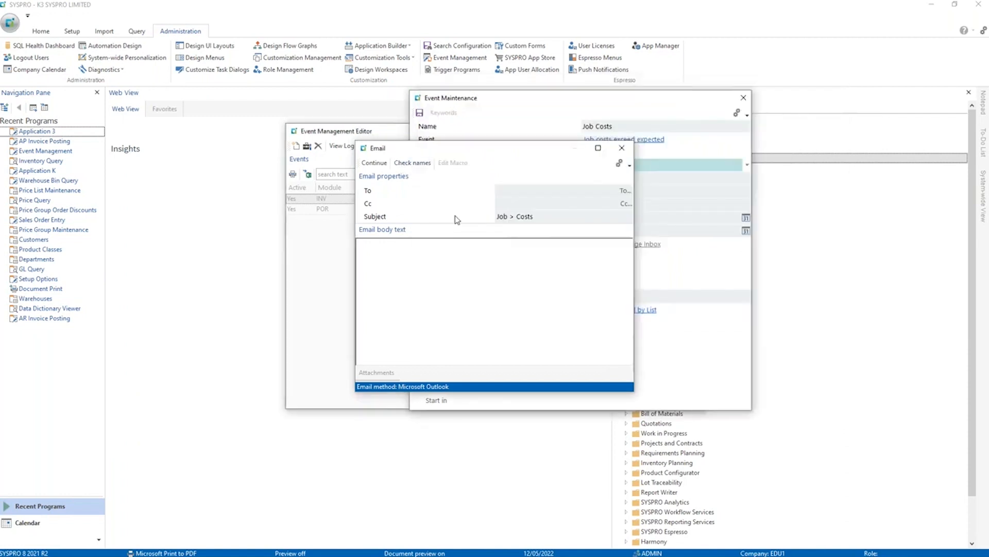
pyautogui.click(516, 191)
pyautogui.hotkey('ctrl', 'v')
# Copy the lines "Job: %key", "Desc: %desc", "Balance: %balance" and "Value: %value" from Notepad into the email body.
pyautogui.click(543, 219)
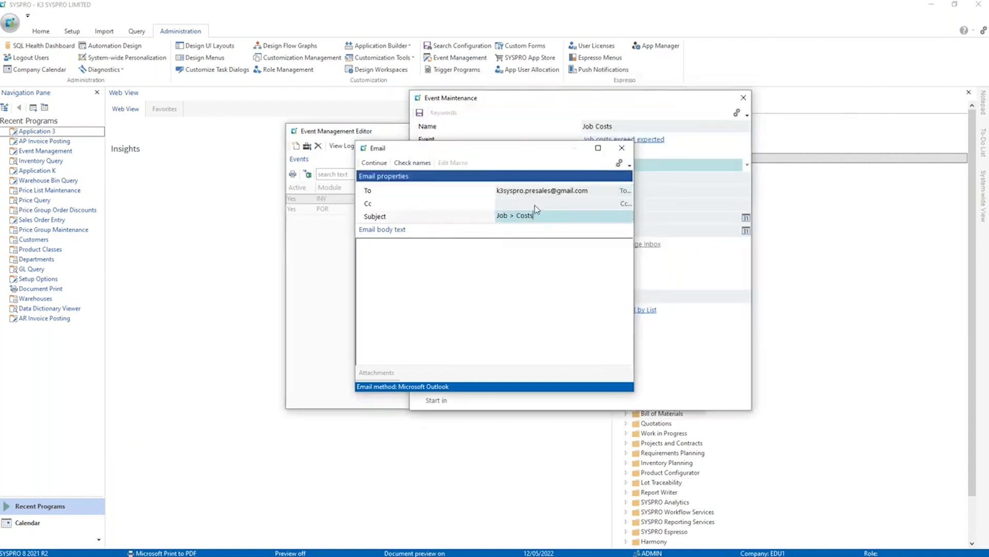
pyautogui.click(465, 282)
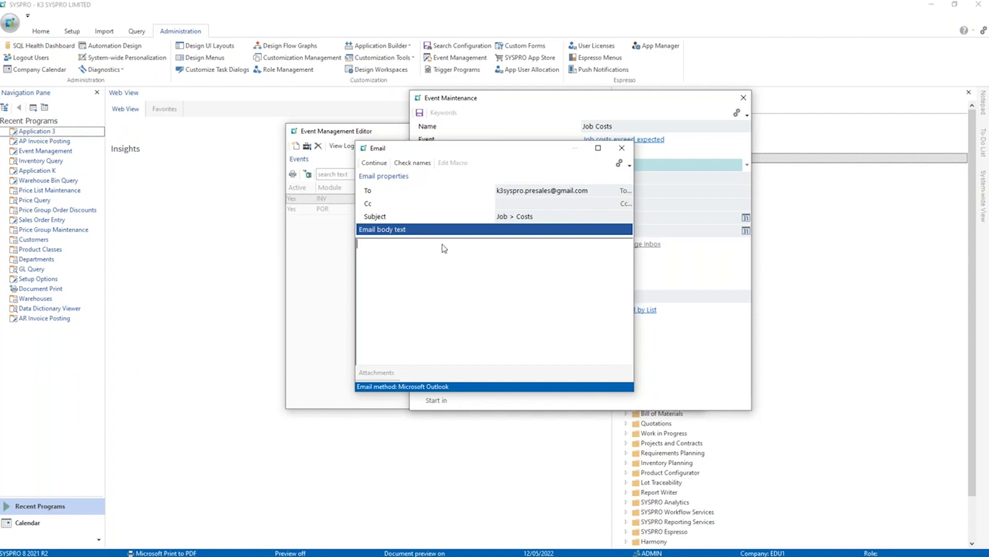
pyautogui.hotkey('alt', 'Tab')
pyautogui.moveTo(479, 186); pyautogui.dragTo(395, 152)
pyautogui.hotkey('alt', 'Tab')
pyautogui.hotkey('ctrl', 'v')
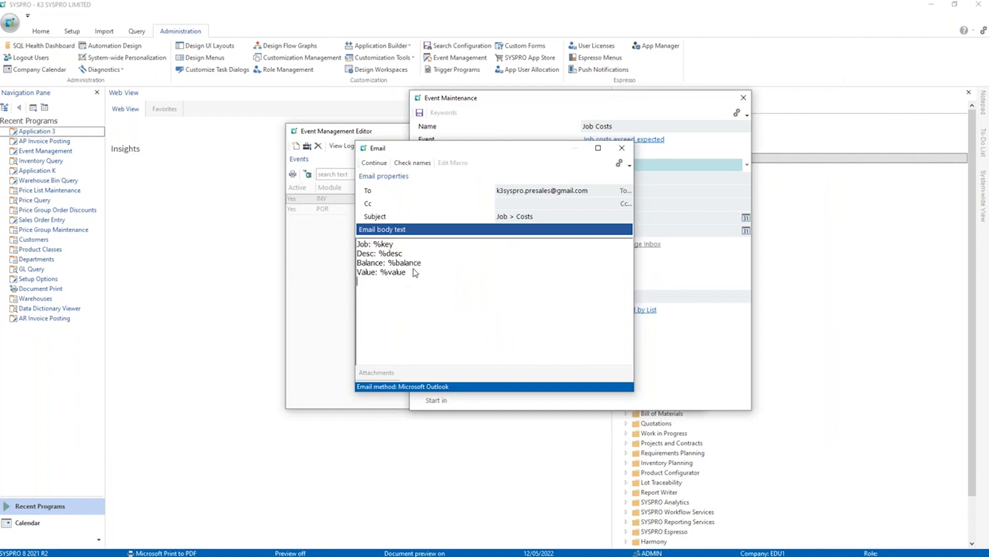
# Replace the email subject with "Costs Exceed Expected: %key" copied from the Notepad helper file.
pyautogui.hotkey('alt', 'Tab')
pyautogui.moveTo(537, 138); pyautogui.dragTo(545, 131)
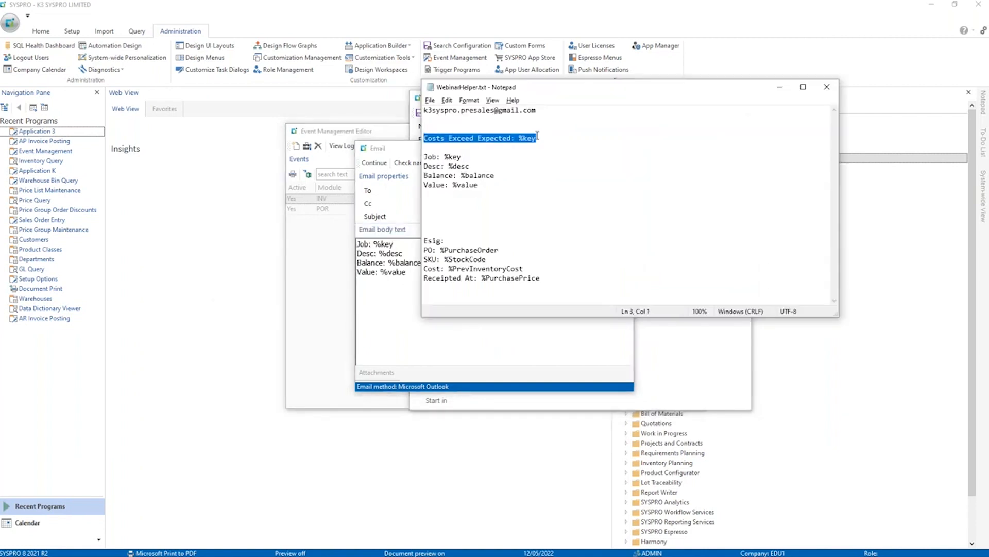
pyautogui.hotkey('alt', 'Tab')
pyautogui.click(498, 216)
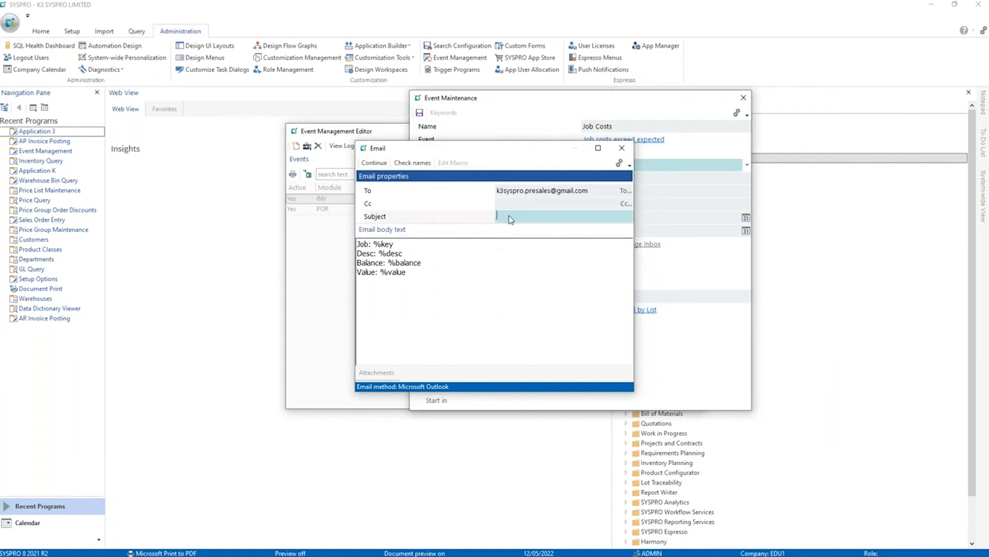
pyautogui.hotkey('alt', 'Tab')
pyautogui.rightClick(500, 146)
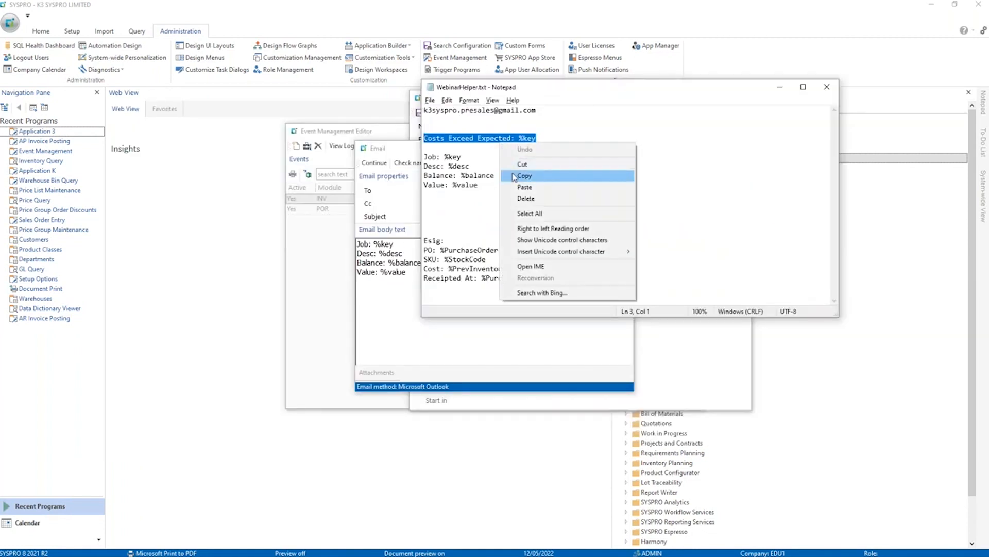
pyautogui.click(523, 176)
pyautogui.hotkey('alt', 'Tab')
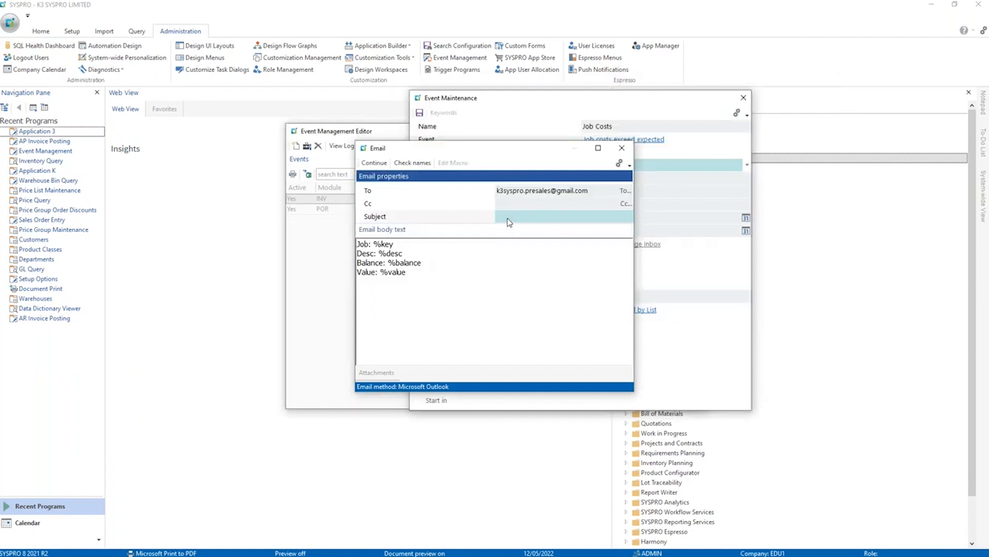
pyautogui.write('%key Exceeds Expected')
# Accept the email configuration and save the Job Costs event.
pyautogui.click(502, 269)
pyautogui.click(374, 162)
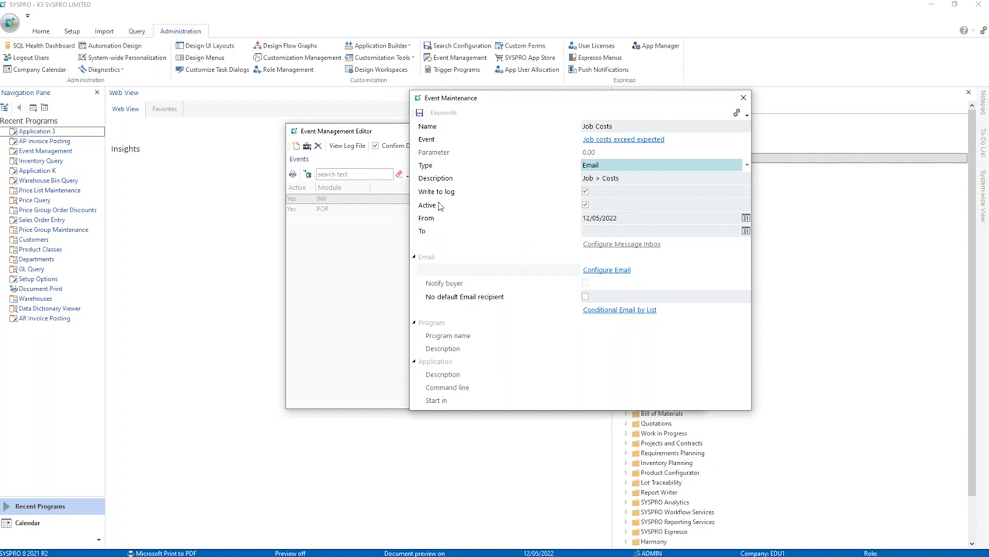
pyautogui.click(419, 112)
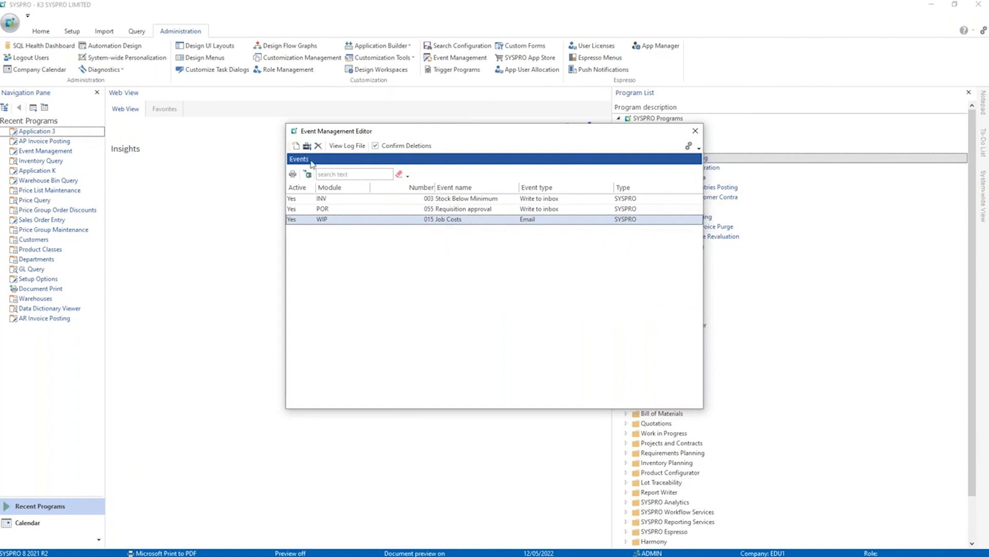
# Reopen the Job Costs event to review its email body and available keywords, and close Event Management.
pyautogui.click(307, 146)
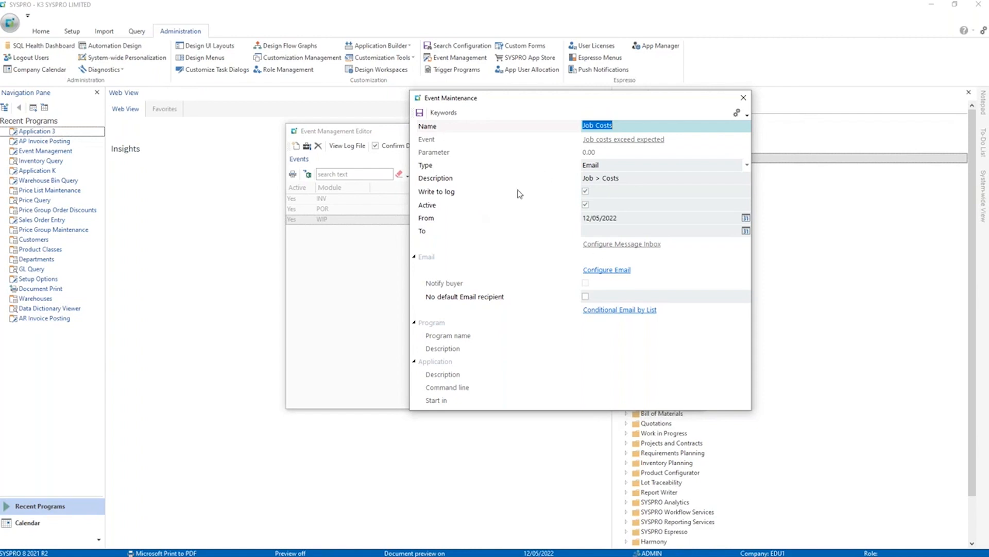
pyautogui.click(601, 271)
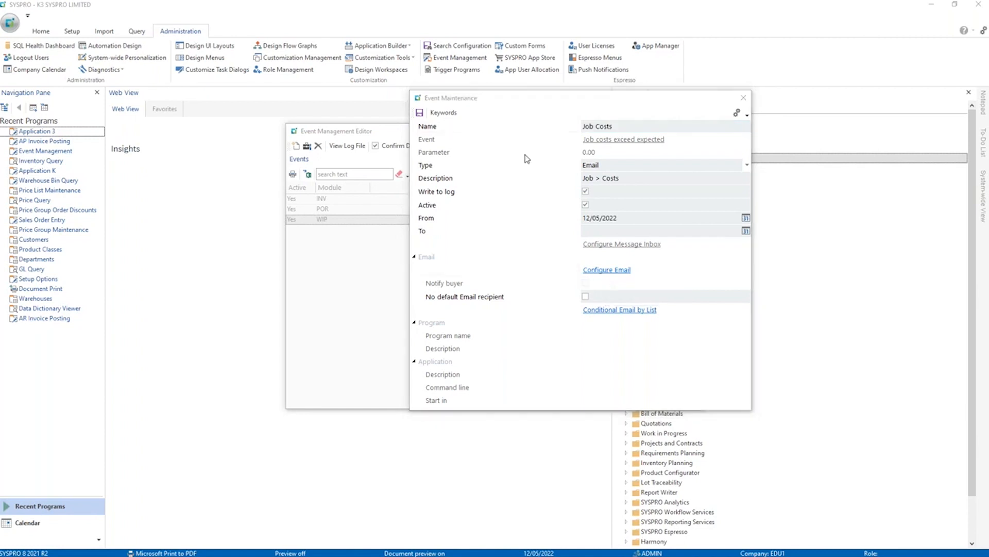
pyautogui.moveTo(418, 276); pyautogui.dragTo(357, 245)
pyautogui.click(441, 253)
pyautogui.click(620, 150)
pyautogui.click(444, 115)
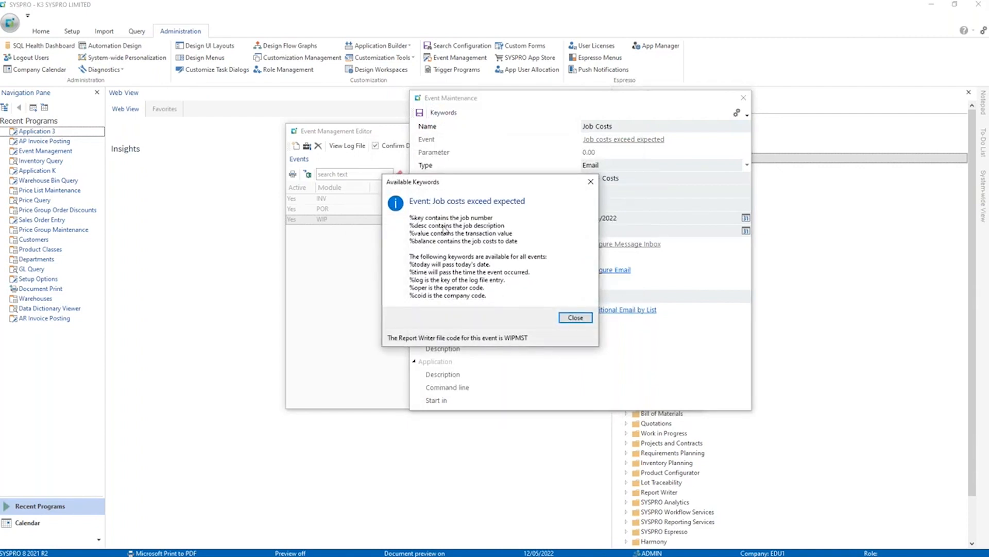
pyautogui.click(575, 318)
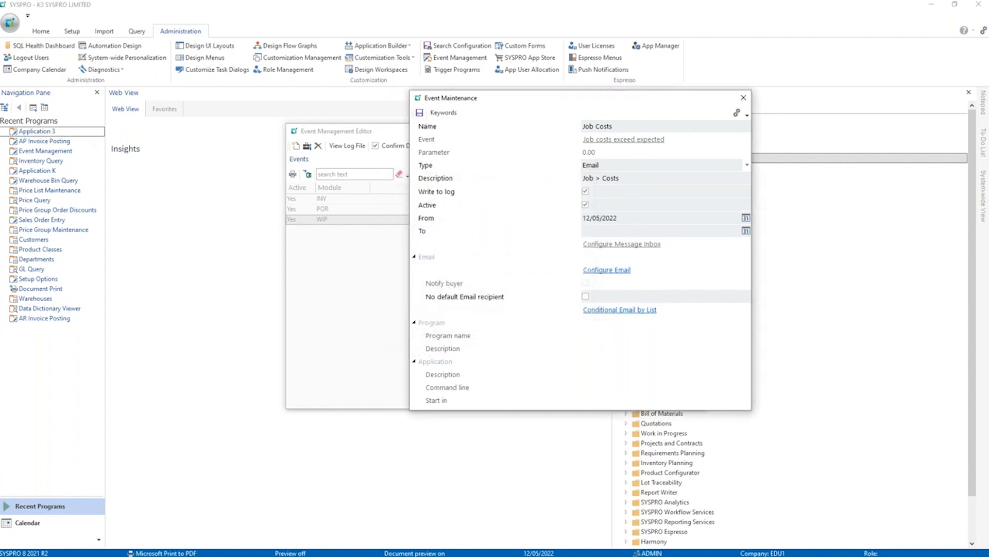
pyautogui.click(419, 113)
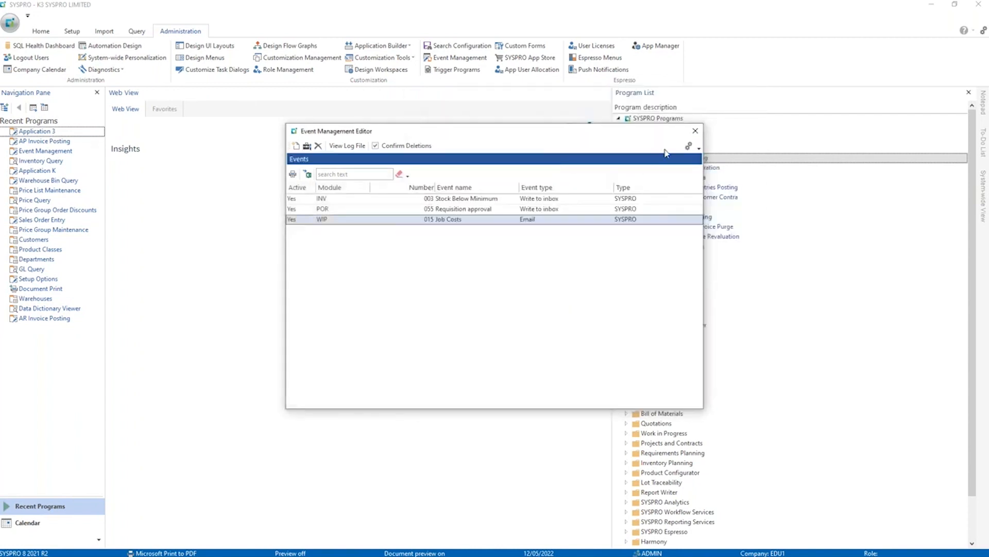
pyautogui.click(695, 131)
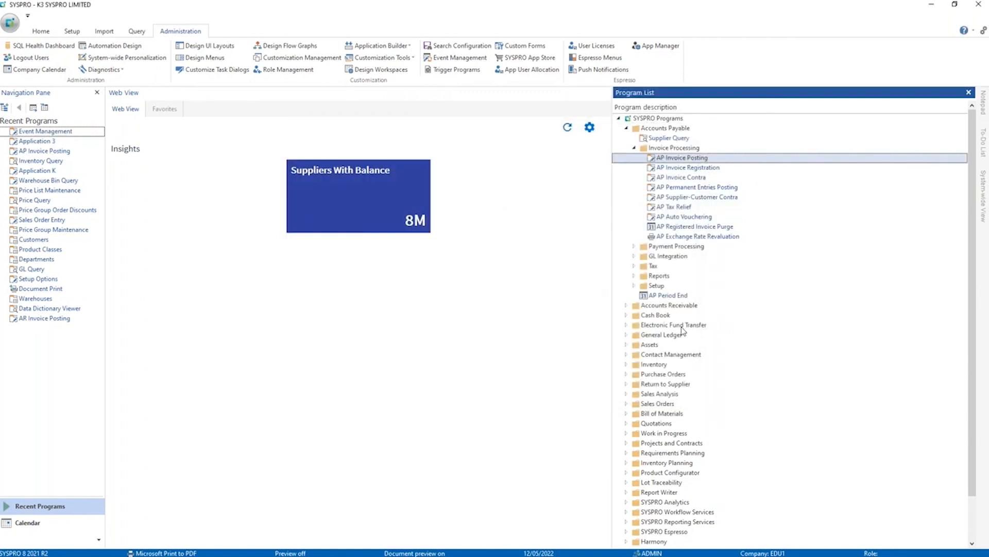
# Include the Browses category in the SYSPRO Programs list.
pyautogui.scroll(-1, 653, 373)
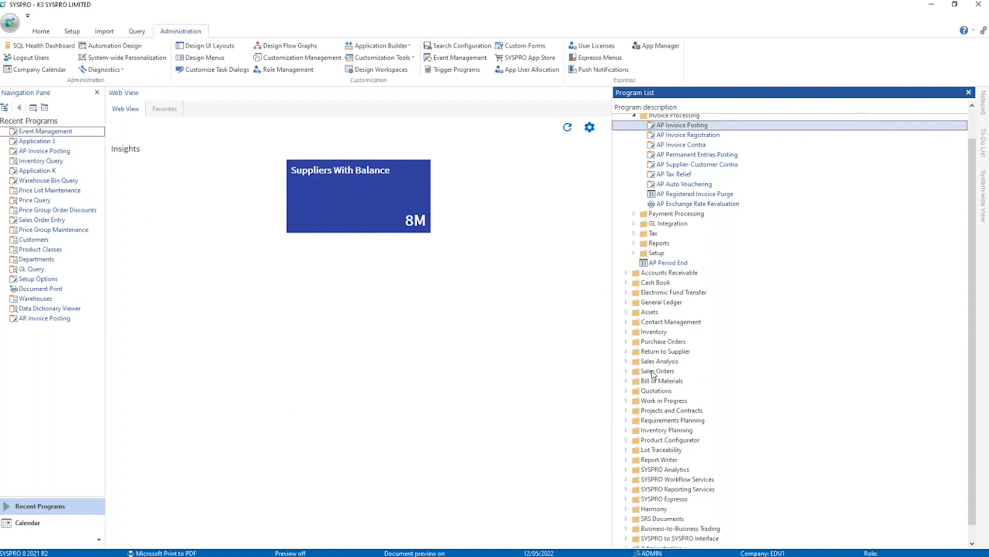
pyautogui.click(625, 400)
pyautogui.scroll(-1, 626, 404)
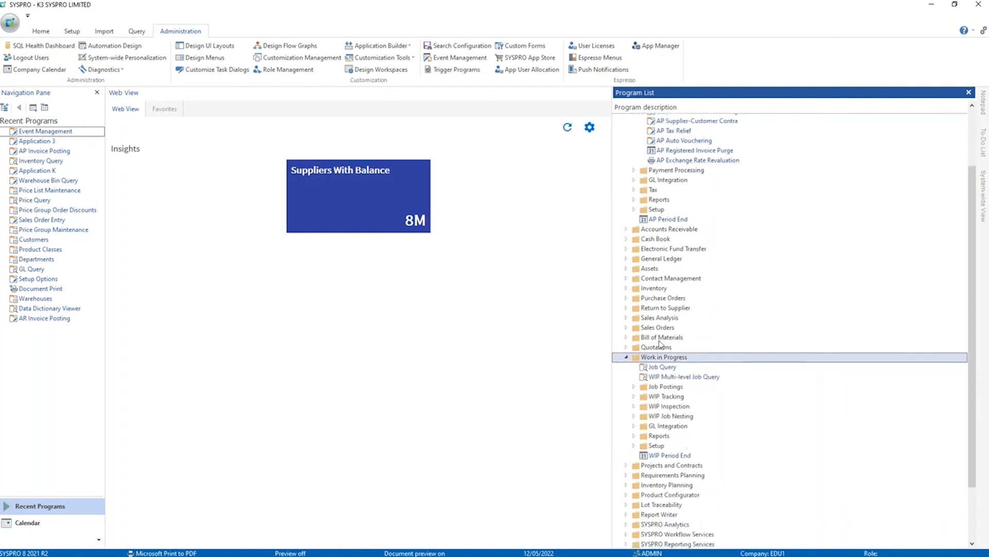
pyautogui.scroll(2, 651, 343)
pyautogui.rightClick(652, 117)
pyautogui.rightClick(648, 119)
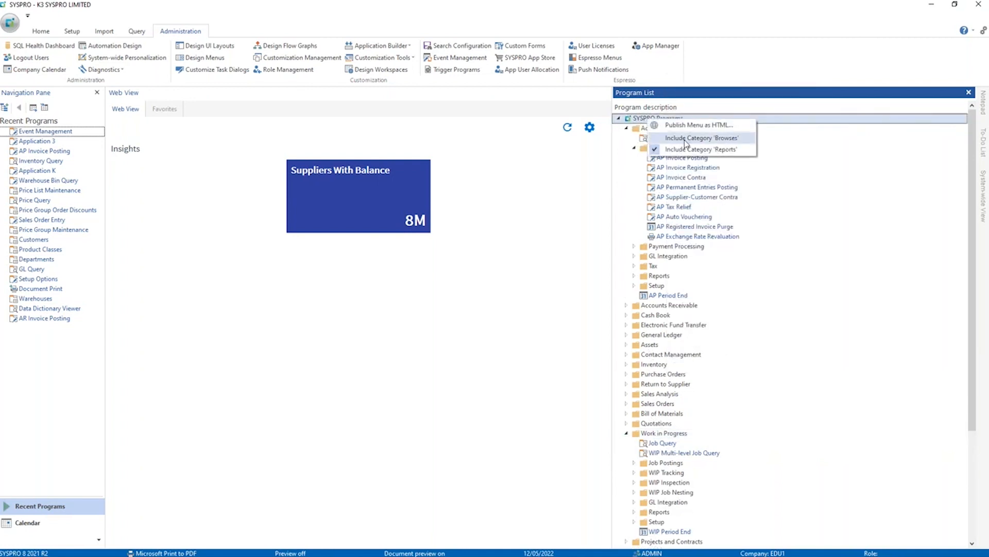
pyautogui.click(681, 138)
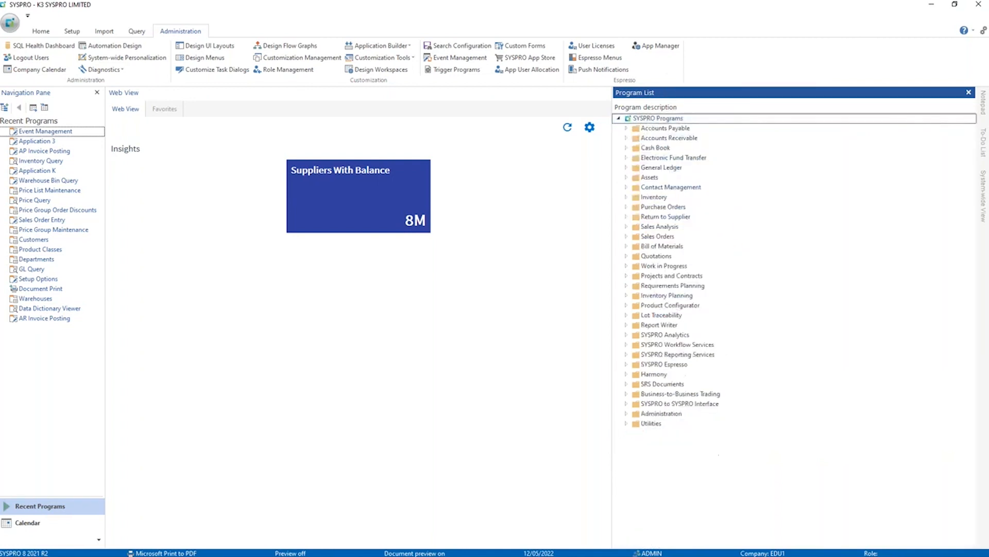
# Open Browse on Jobs from the Work in Progress browses and go to the last jobs in the list.
pyautogui.click(627, 266)
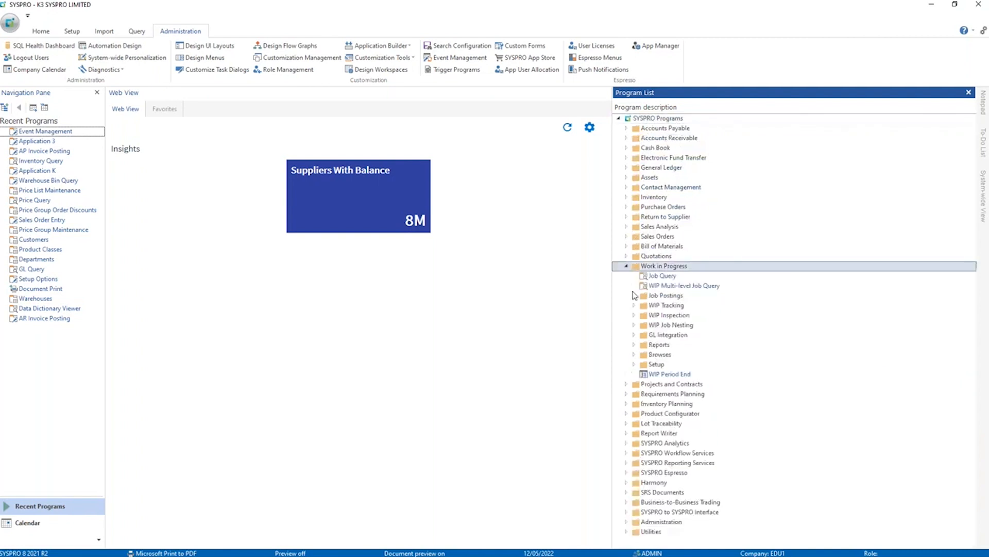
pyautogui.click(635, 355)
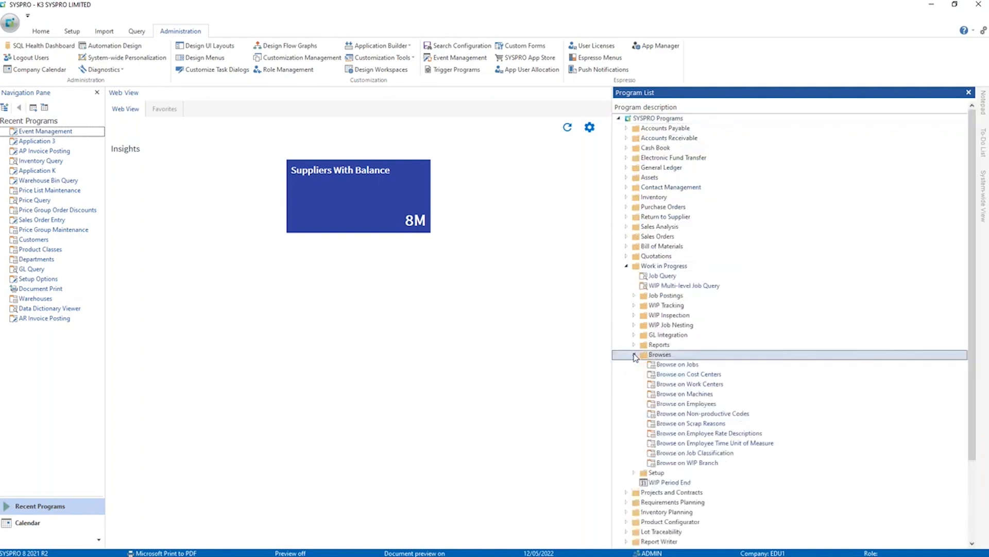
pyautogui.click(672, 367)
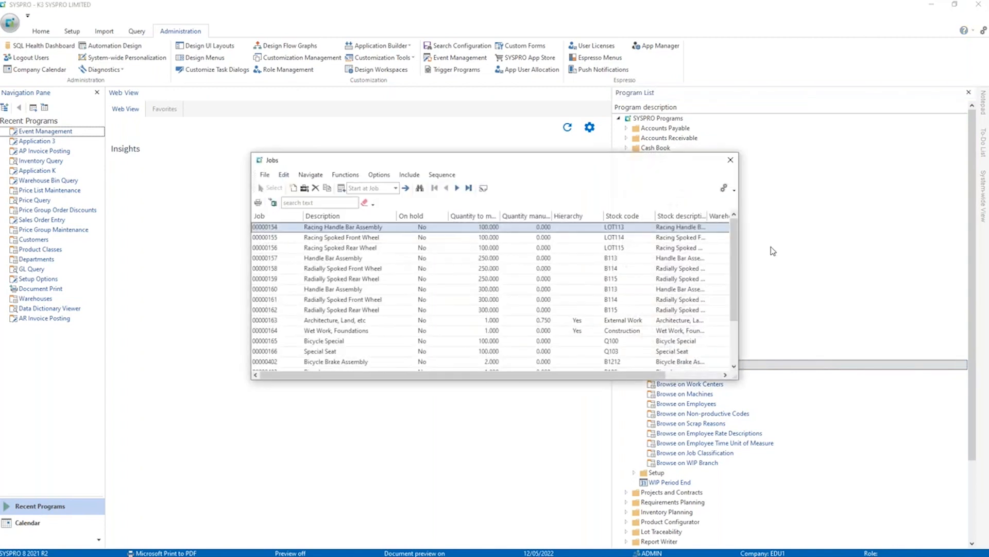
pyautogui.moveTo(735, 273); pyautogui.dragTo(699, 338)
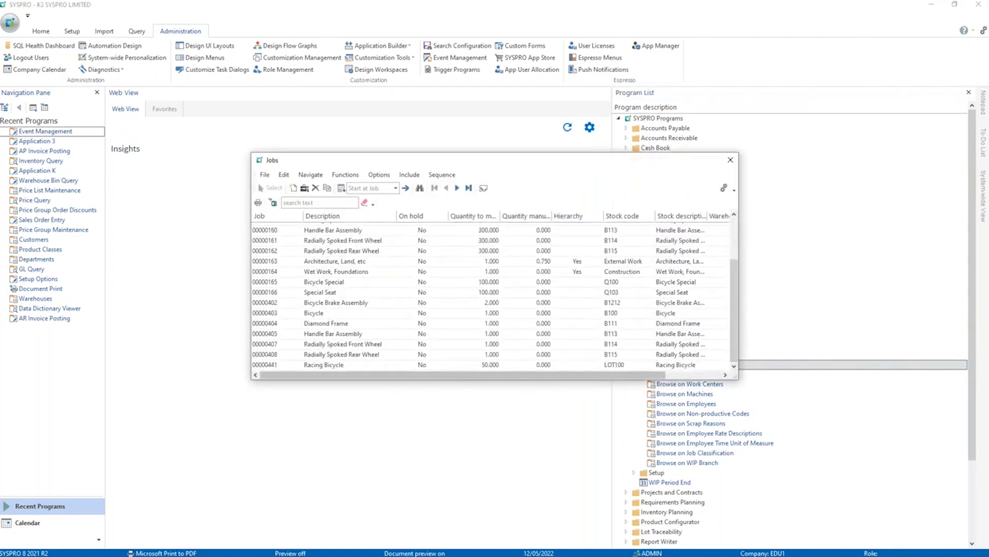
# Copy the last job in the list, 00000602, as a confirmed job with manually entered dates, and close the Jobs browse.
pyautogui.click(469, 187)
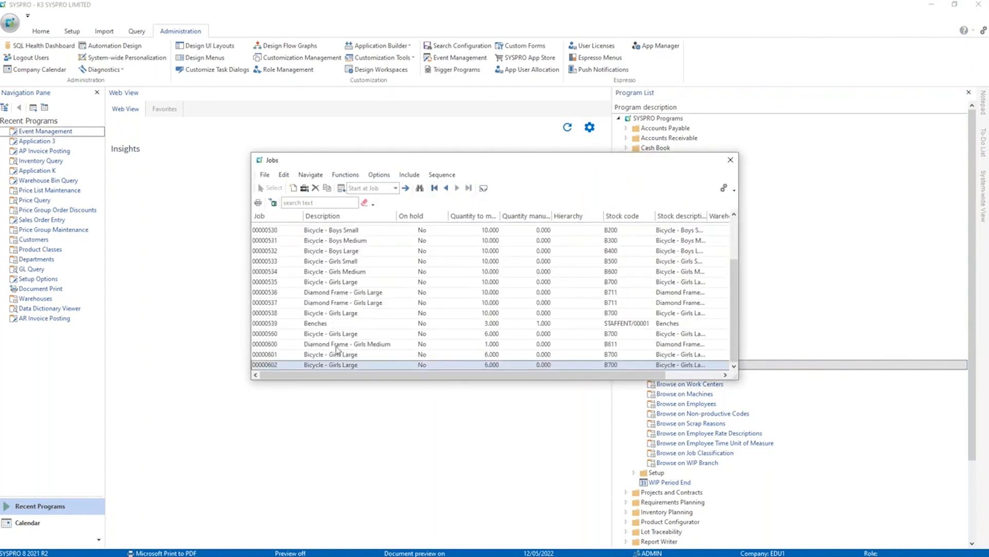
pyautogui.click(327, 187)
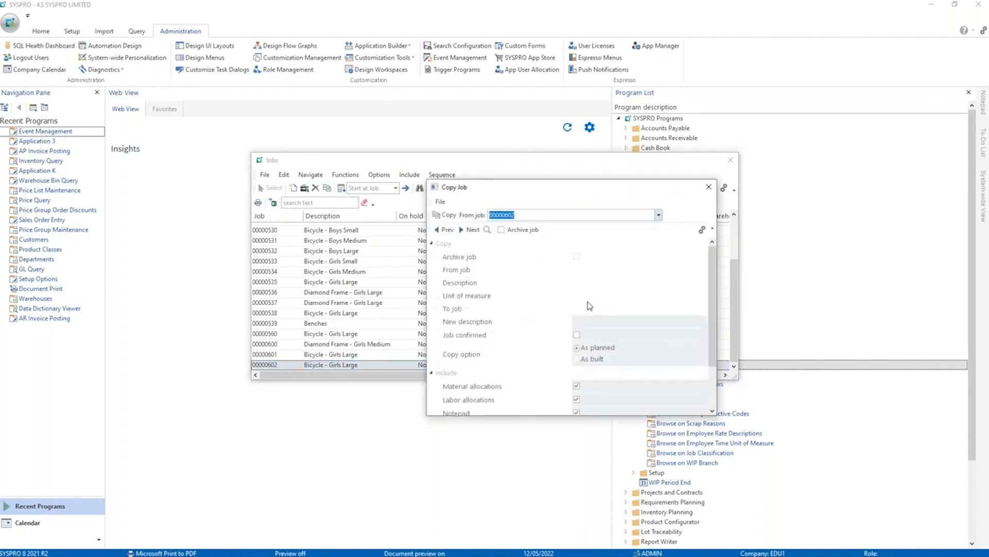
pyautogui.click(450, 218)
pyautogui.click(451, 218)
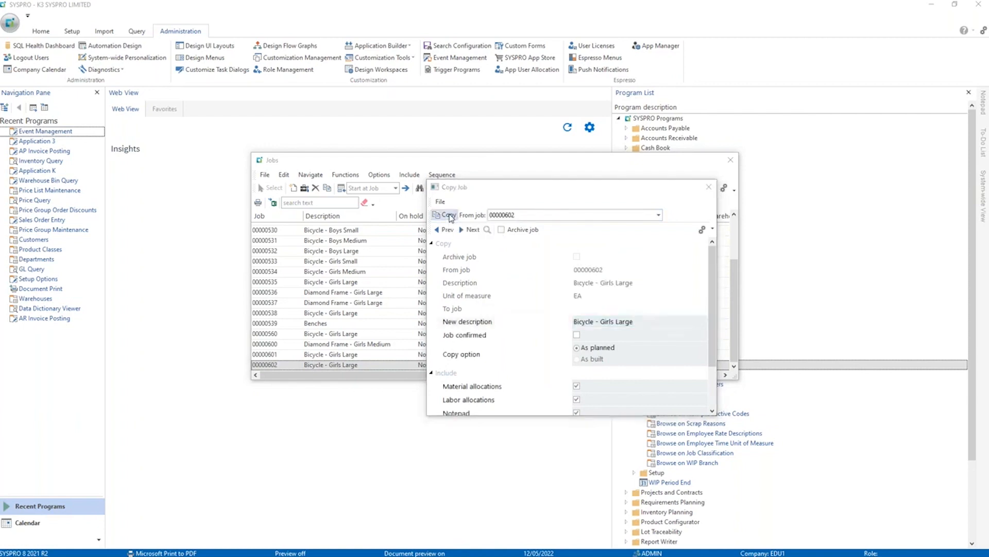
pyautogui.click(686, 266)
pyautogui.click(583, 335)
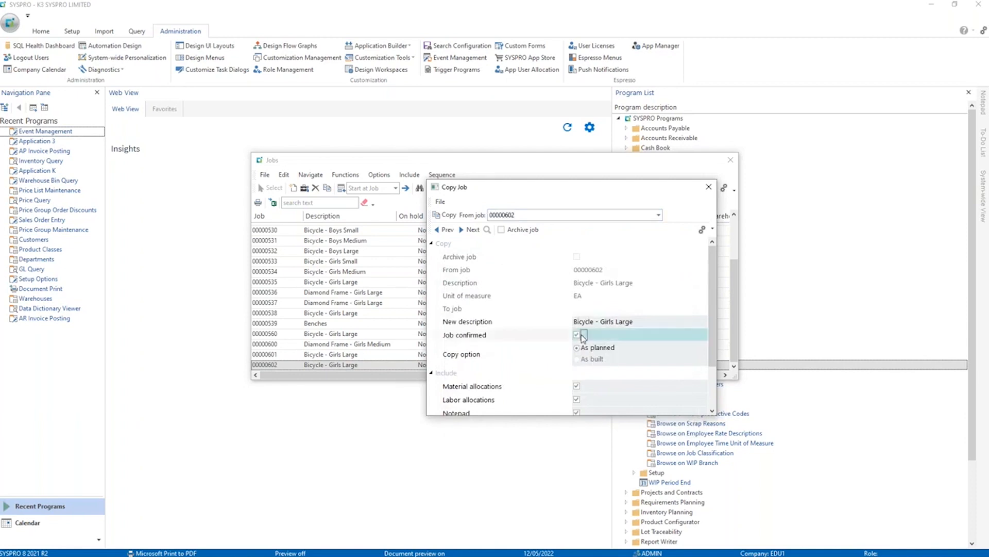
pyautogui.click(447, 216)
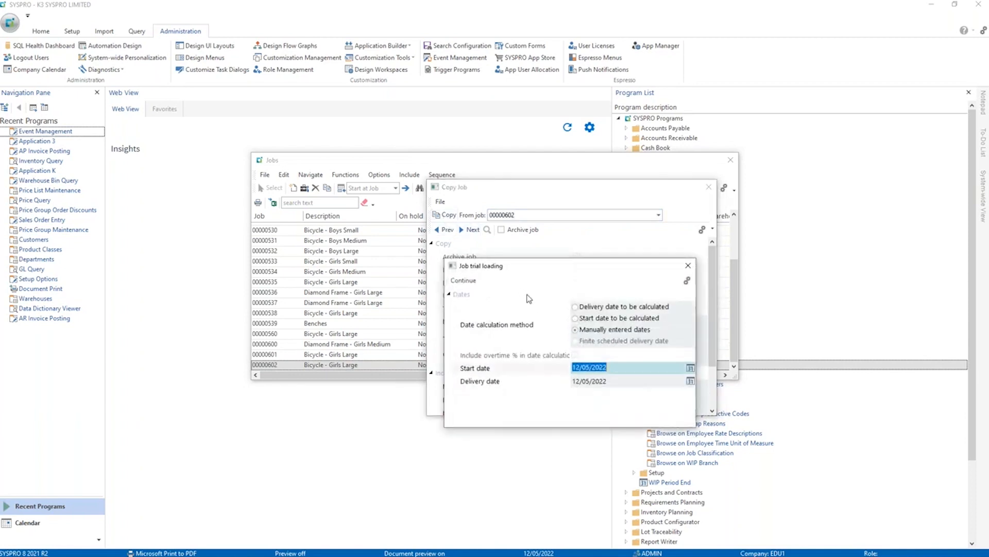
pyautogui.click(463, 280)
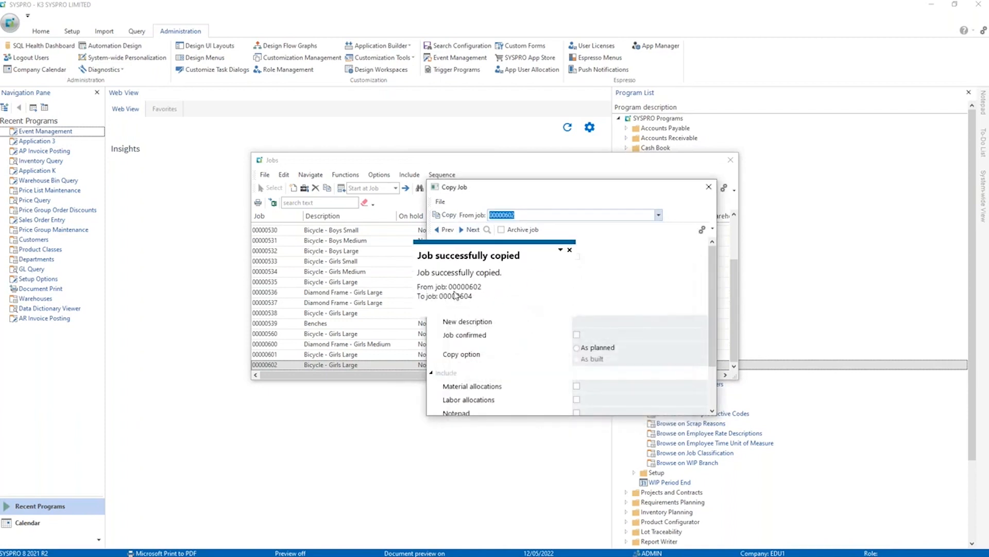
pyautogui.click(708, 187)
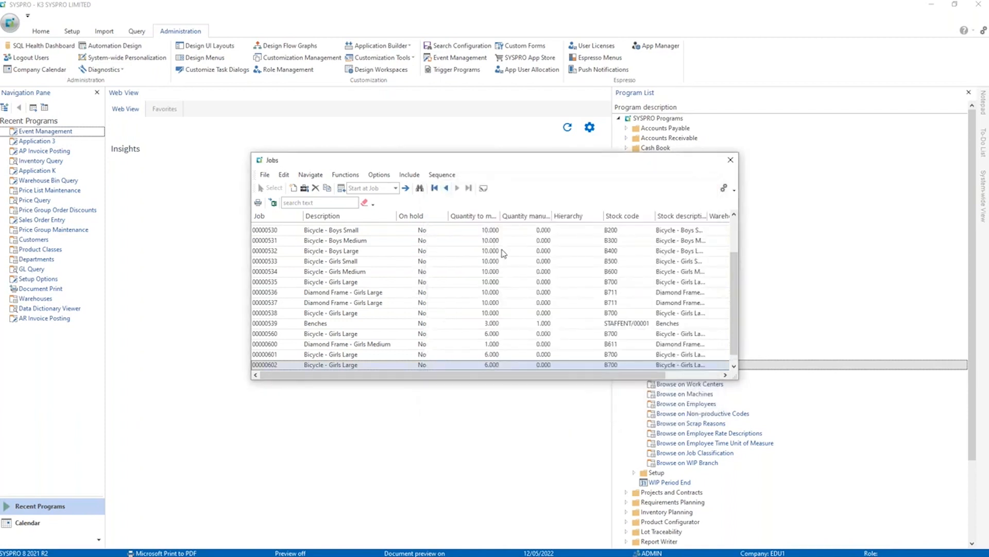
pyautogui.click(731, 160)
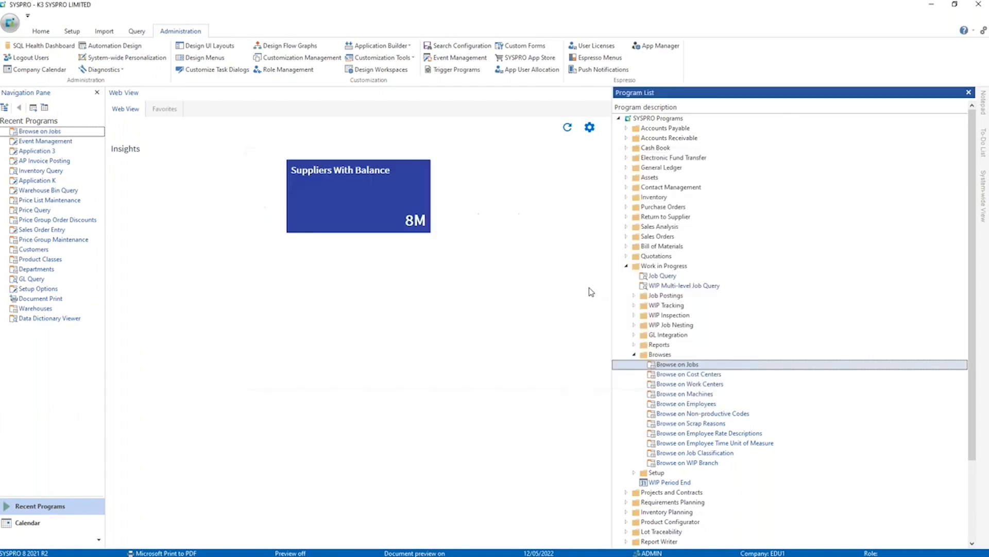
# Prepare a kit issue for job 604 in Job Issues, covering both materials and labor, and bring up its materials for review.
pyautogui.click(634, 296)
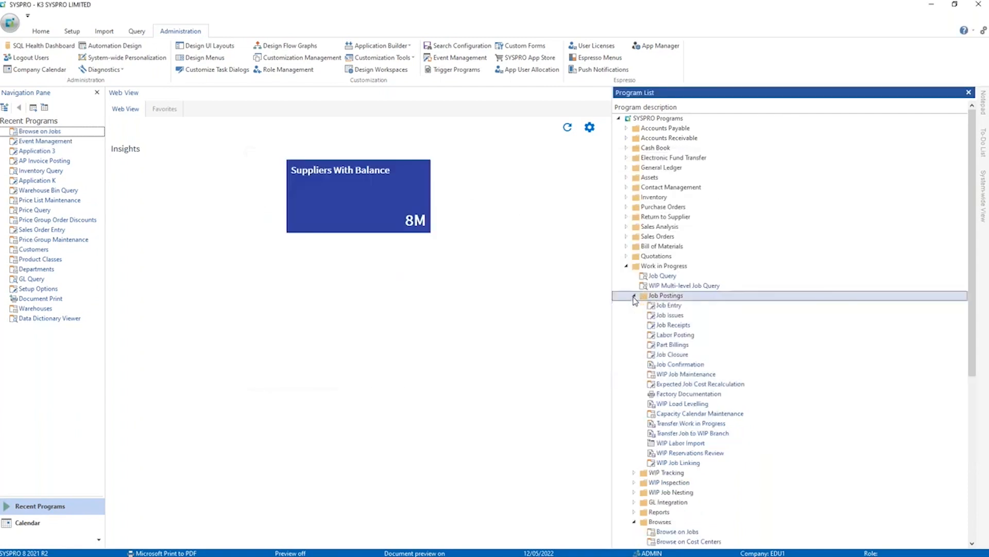
pyautogui.doubleClick(670, 314)
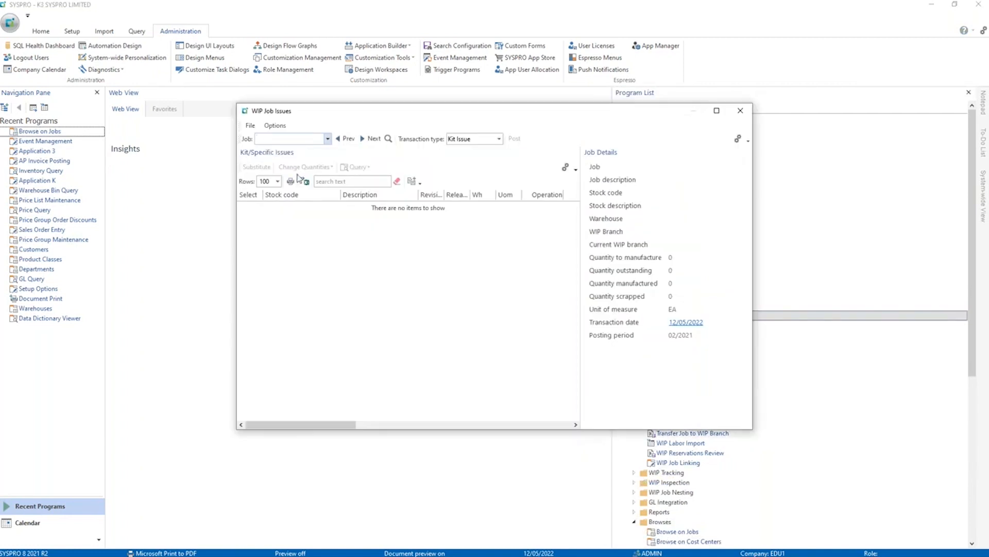
pyautogui.write('604')
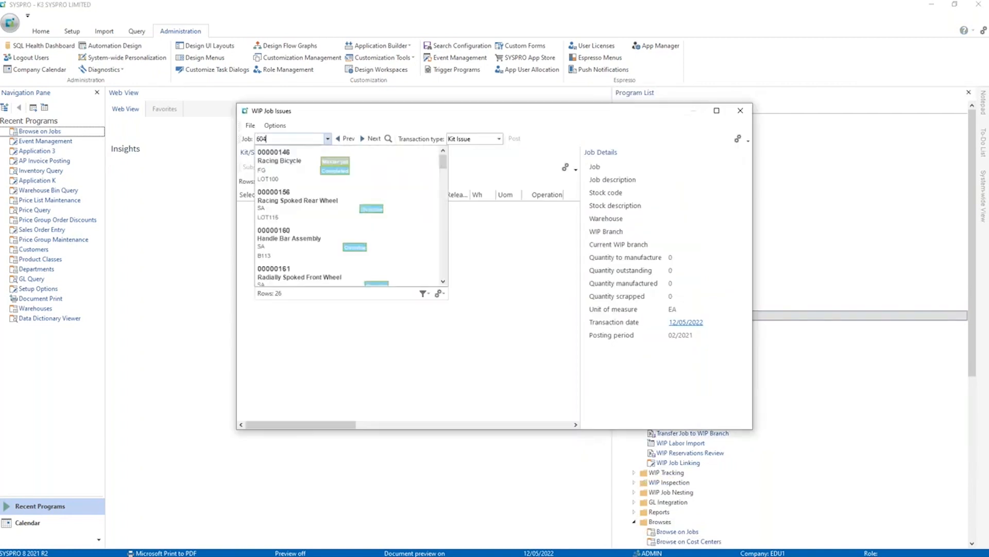
pyautogui.press('Return')
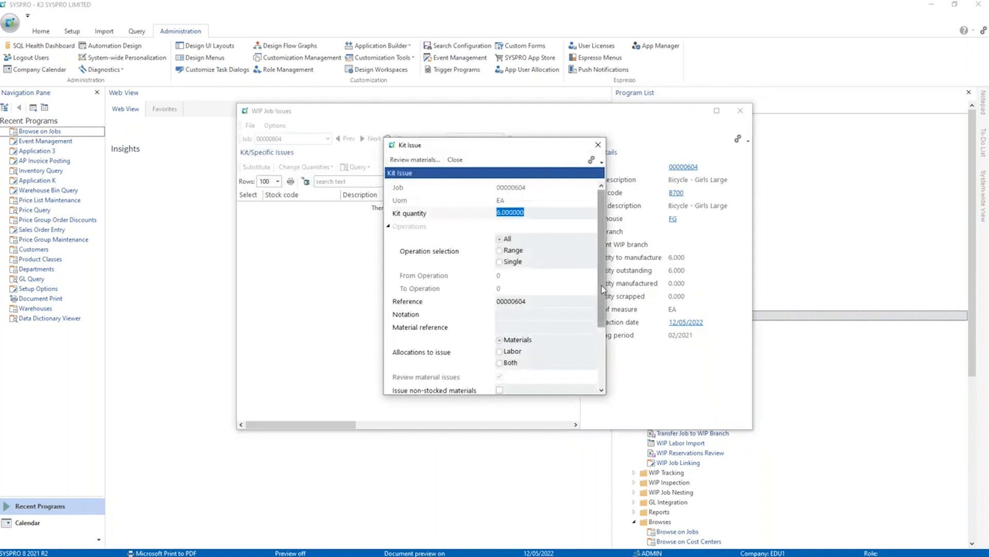
pyautogui.click(510, 363)
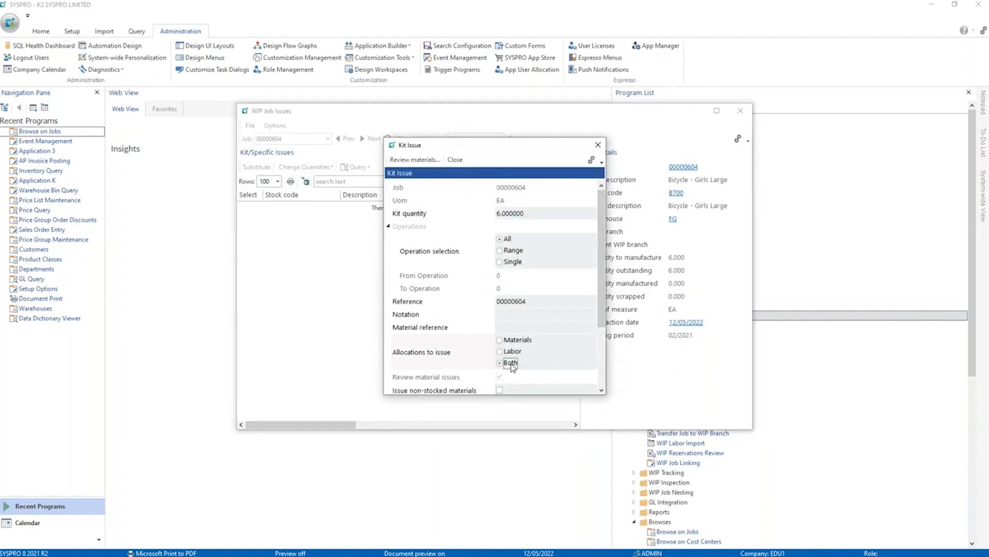
pyautogui.click(406, 160)
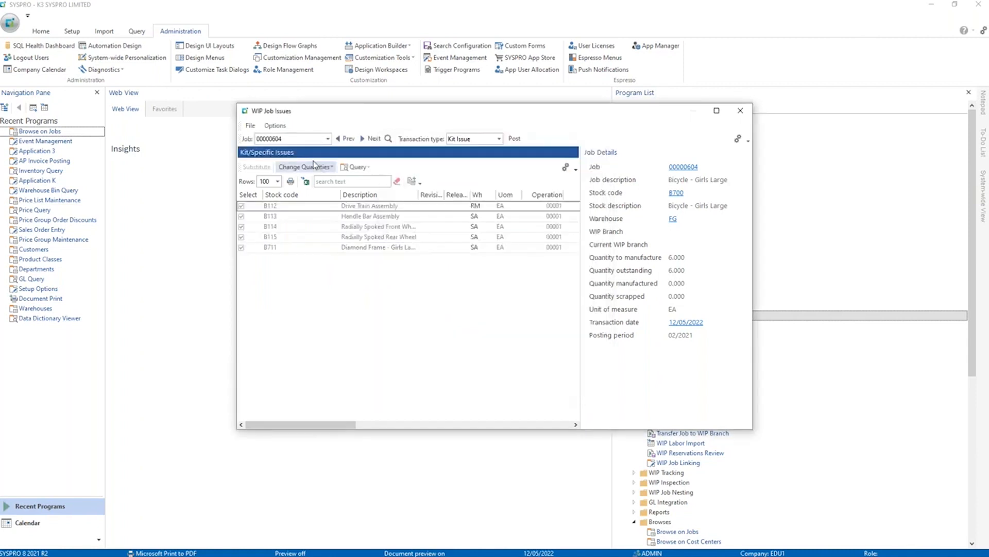
# Post the kit issue and allocate 6 of stock code B112 from bin RM.
pyautogui.click(514, 138)
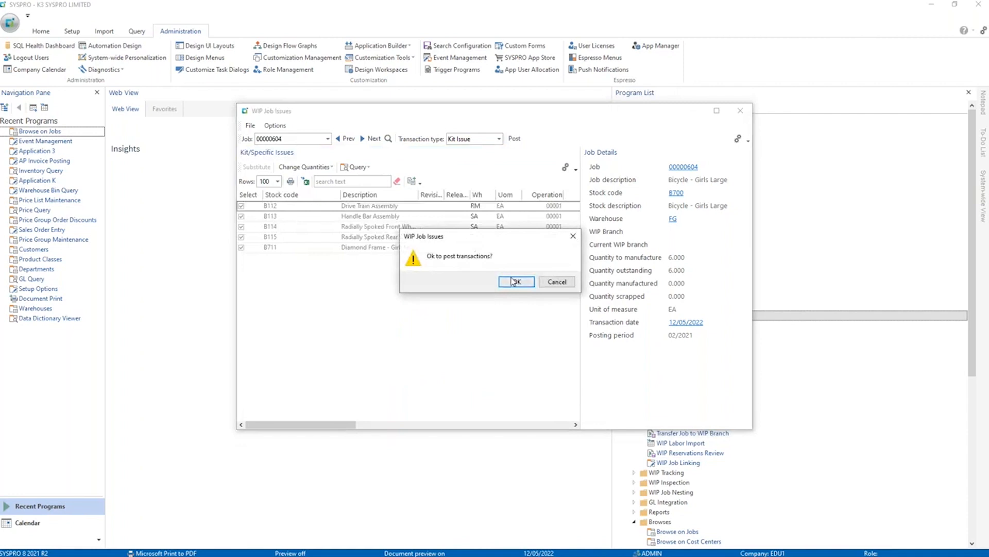
pyautogui.click(514, 281)
pyautogui.write('sa')
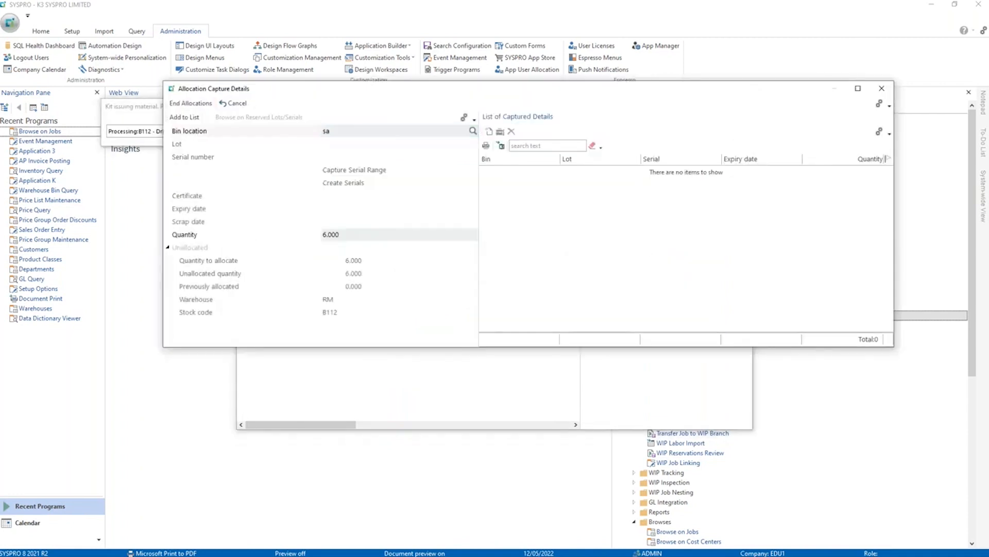
pyautogui.press('Return')
pyautogui.press('Return')
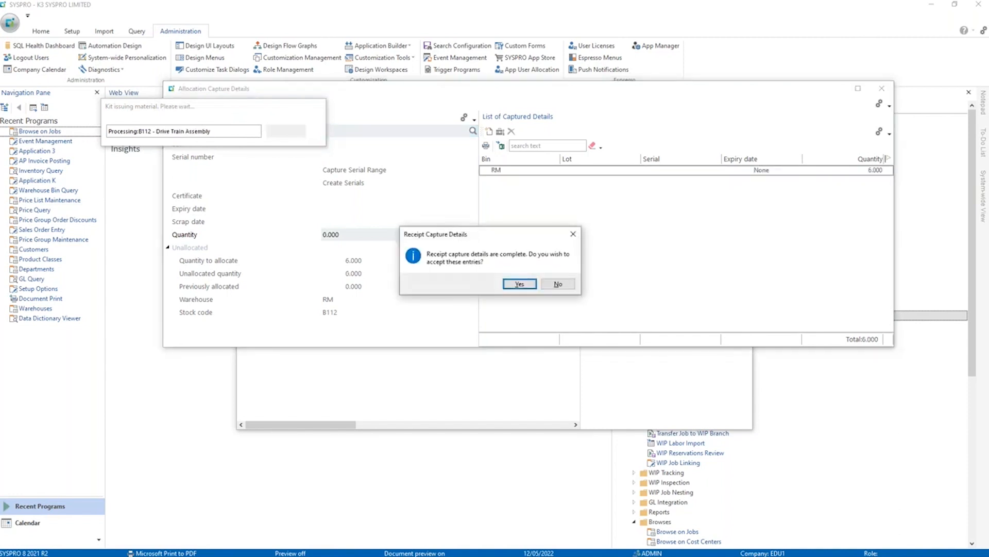
pyautogui.press('Return')
# Allocate 6 each of stock codes B113, B114, B115 and B711 from bin SA to complete the kit issue.
pyautogui.press('Return')
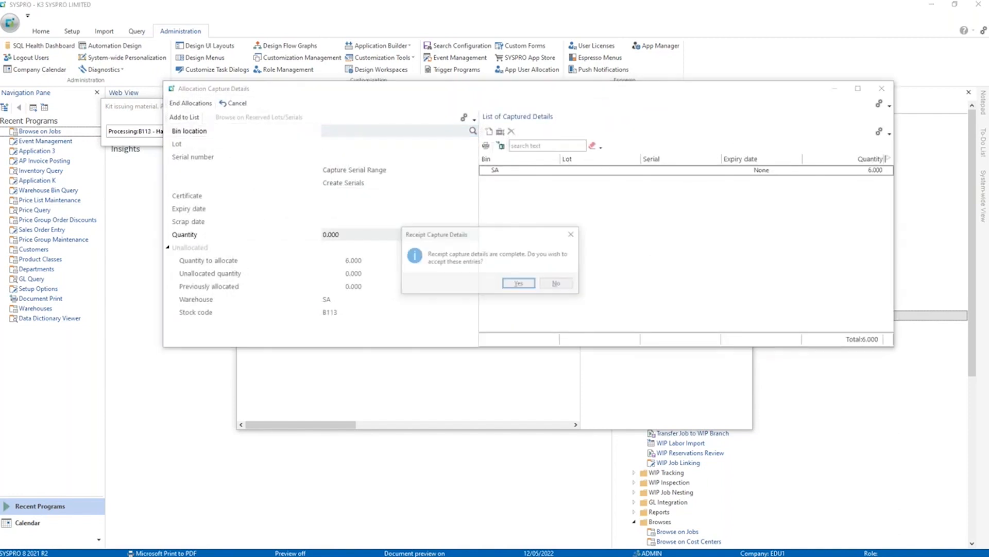
pyautogui.press('Return')
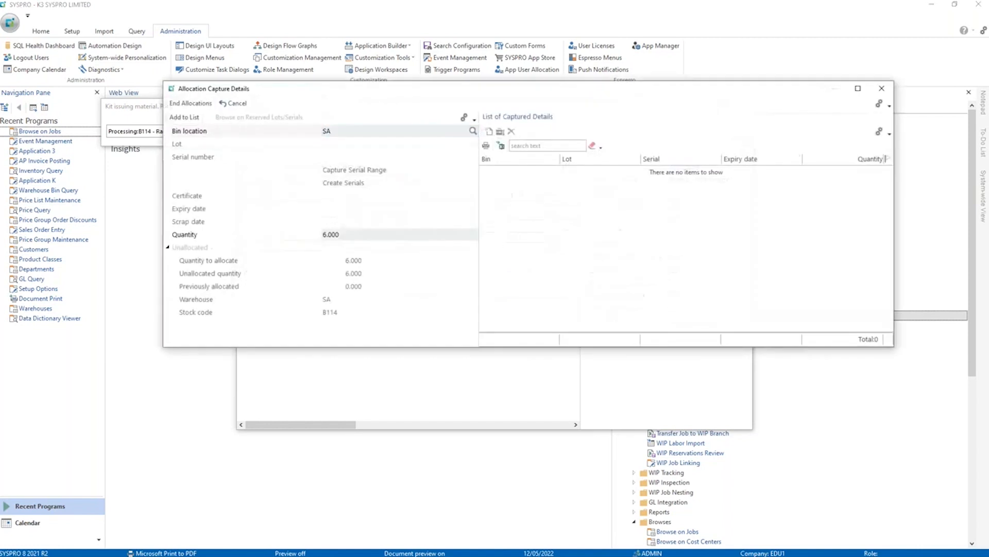
pyautogui.press('Return')
pyautogui.press('Return')
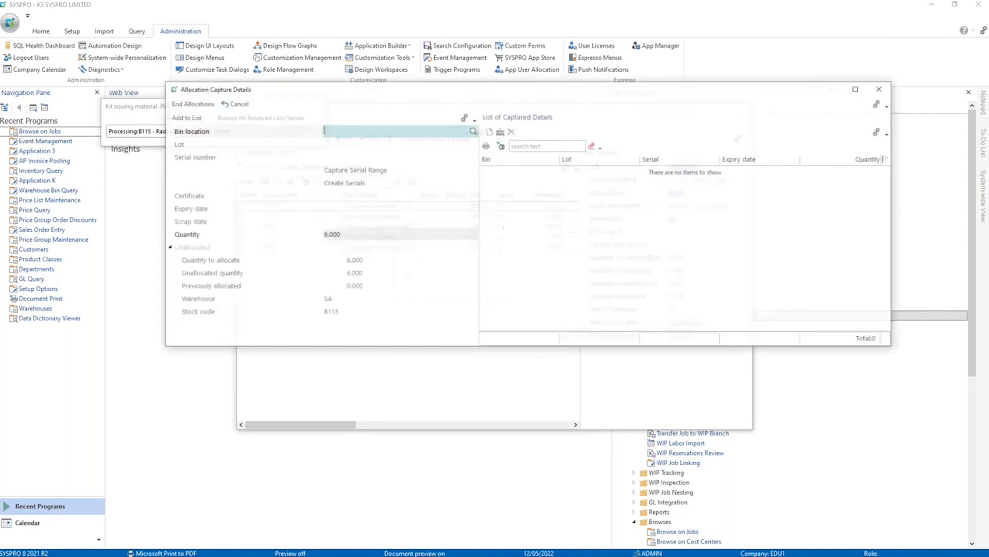
pyautogui.press('Return')
pyautogui.press('Return')
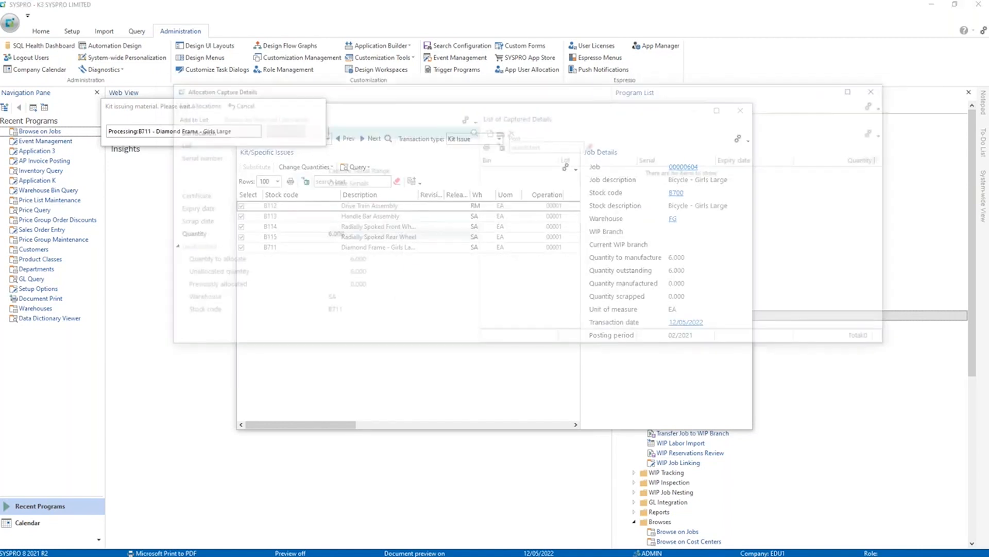
pyautogui.press('Return')
pyautogui.press('Return')
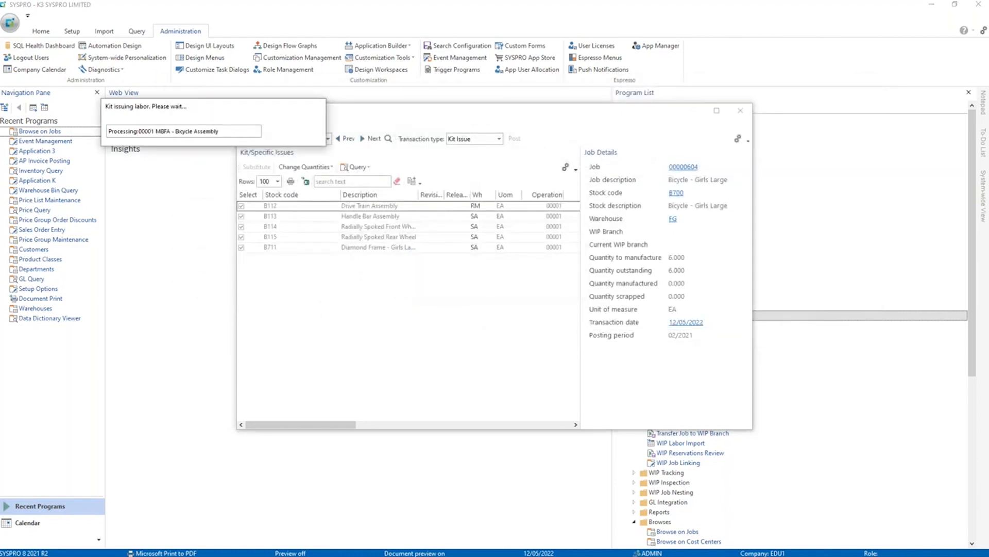
# Enter a Specific Issue for the job with warehouse SA, stock code B711 and a quantity of 10.
pyautogui.click(487, 140)
pyautogui.click(453, 154)
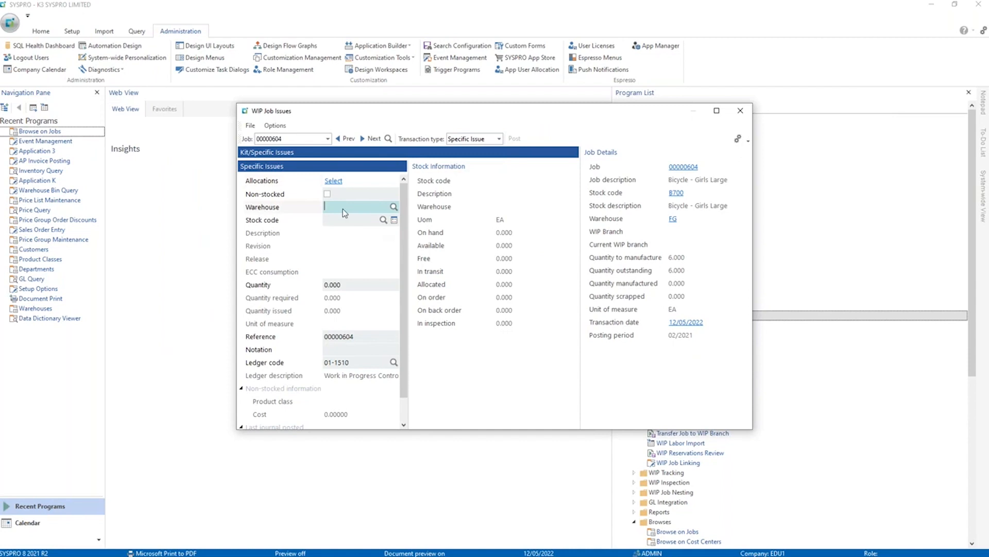
pyautogui.write('SA')
pyautogui.press('Tab')
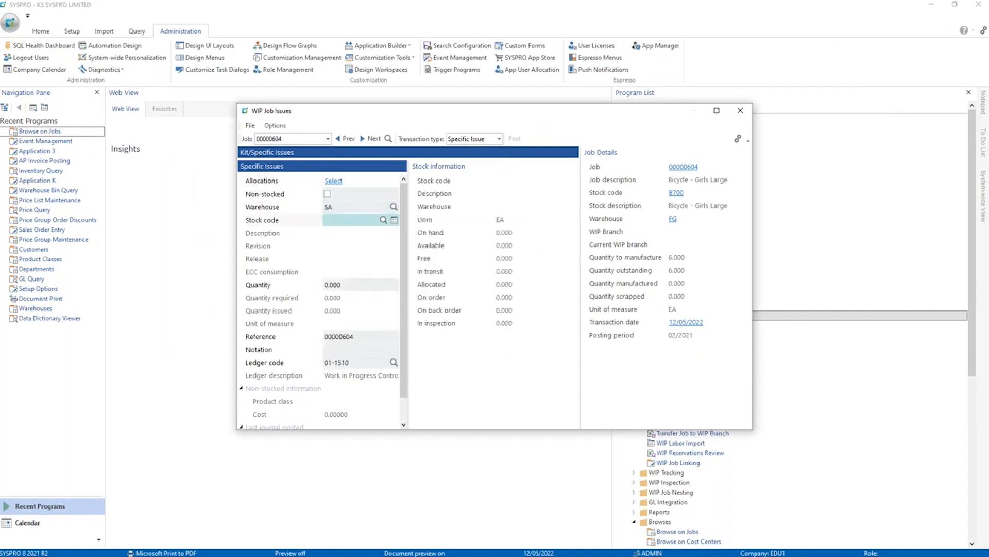
pyautogui.write('B711')
pyautogui.press('Tab')
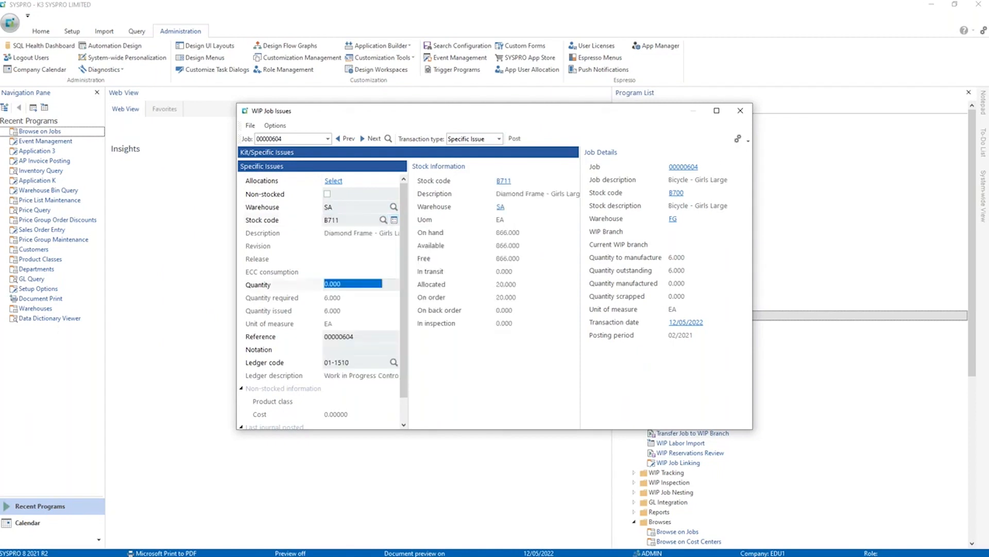
pyautogui.write('10')
pyautogui.press('Tab')
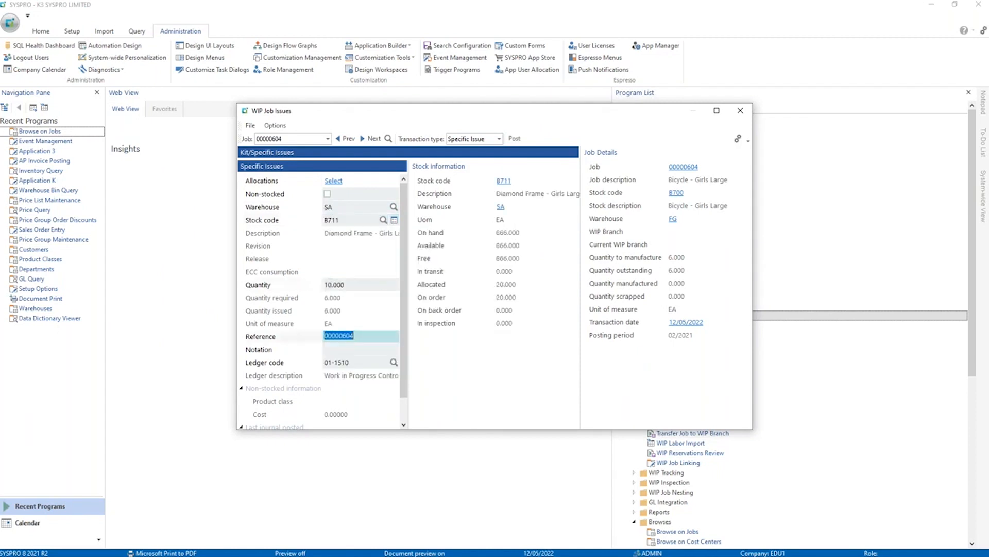
# Post the specific issue from bin SA despite exceeding the allocation, skip printing the inventory document, and close WIP Job Issues.
pyautogui.click(514, 138)
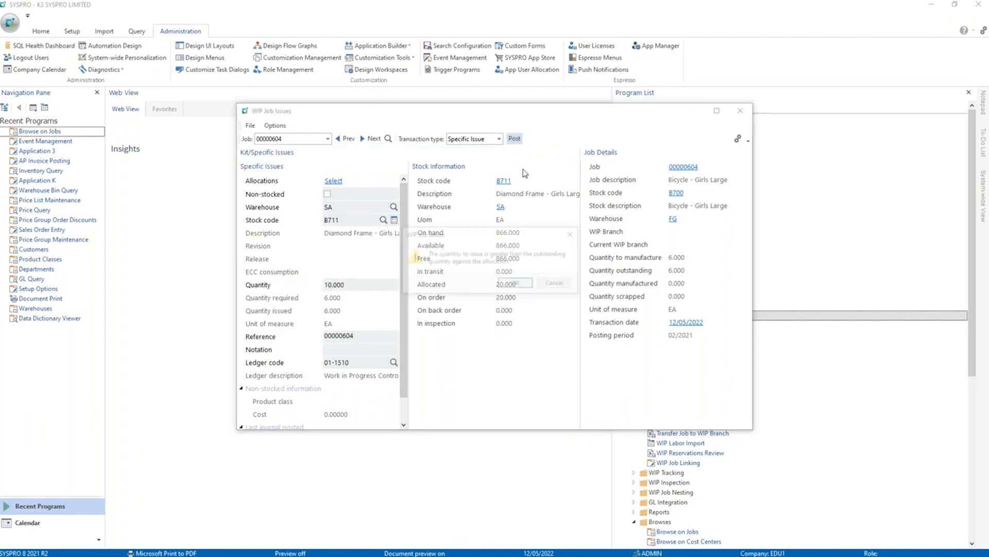
pyautogui.click(517, 286)
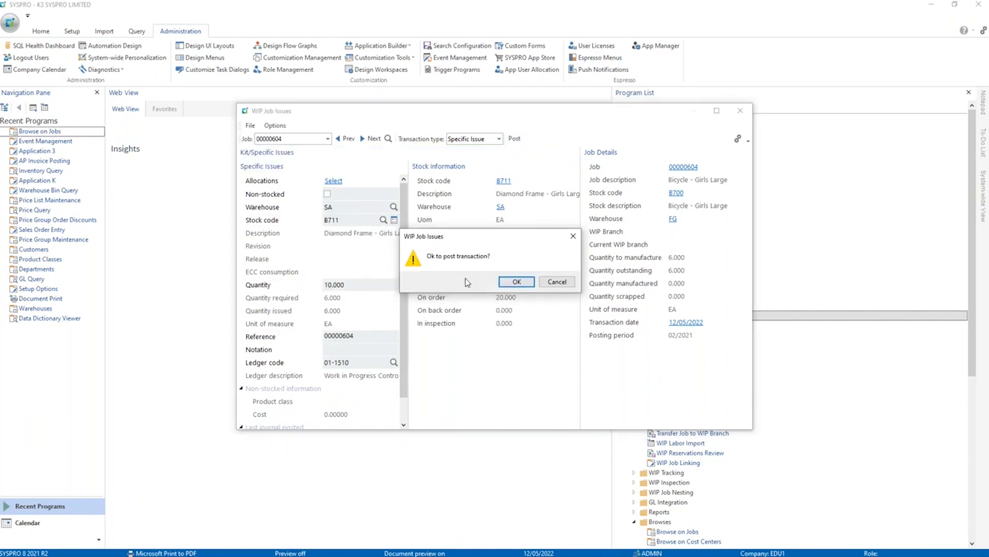
pyautogui.click(504, 284)
pyautogui.write('SA')
pyautogui.click(185, 118)
pyautogui.press('Return')
pyautogui.press('Return')
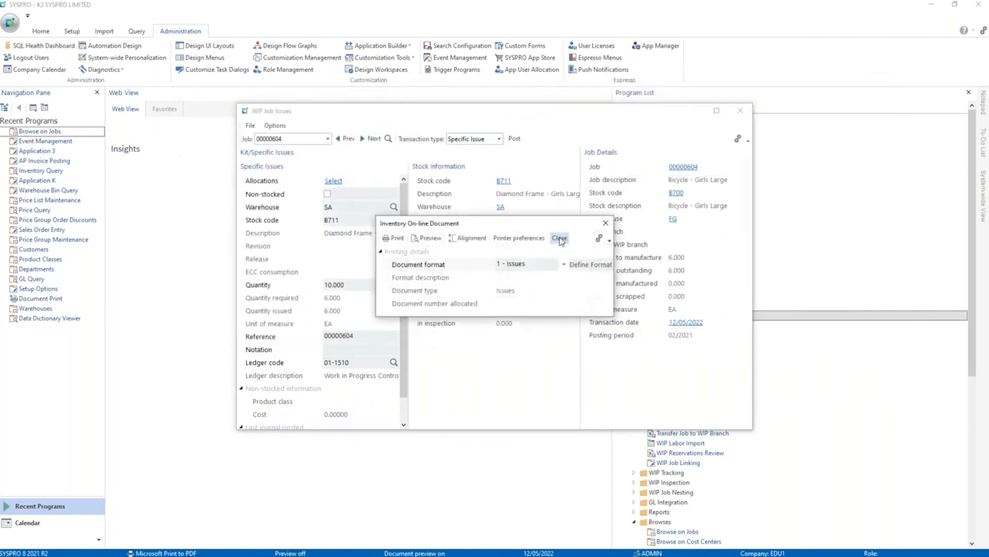
pyautogui.click(559, 239)
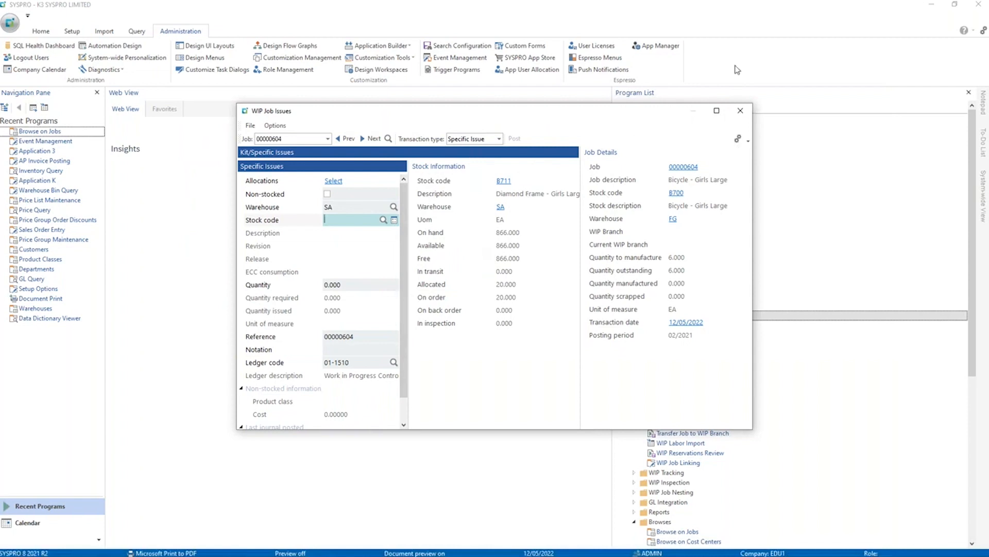
pyautogui.click(741, 111)
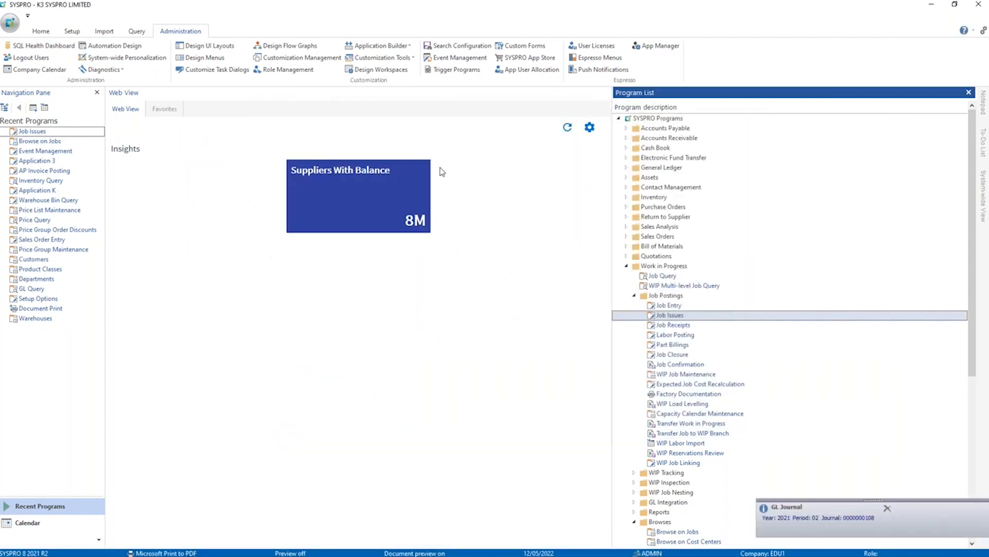
# Check the latest Job Costs entry in the Event Management Log View from the favorites, and close the log.
pyautogui.click(164, 108)
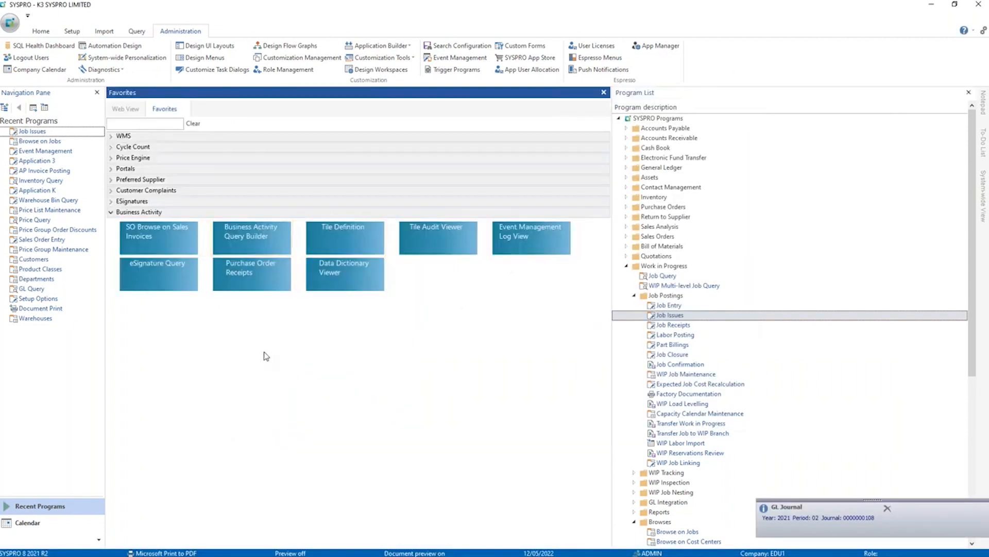
pyautogui.click(516, 238)
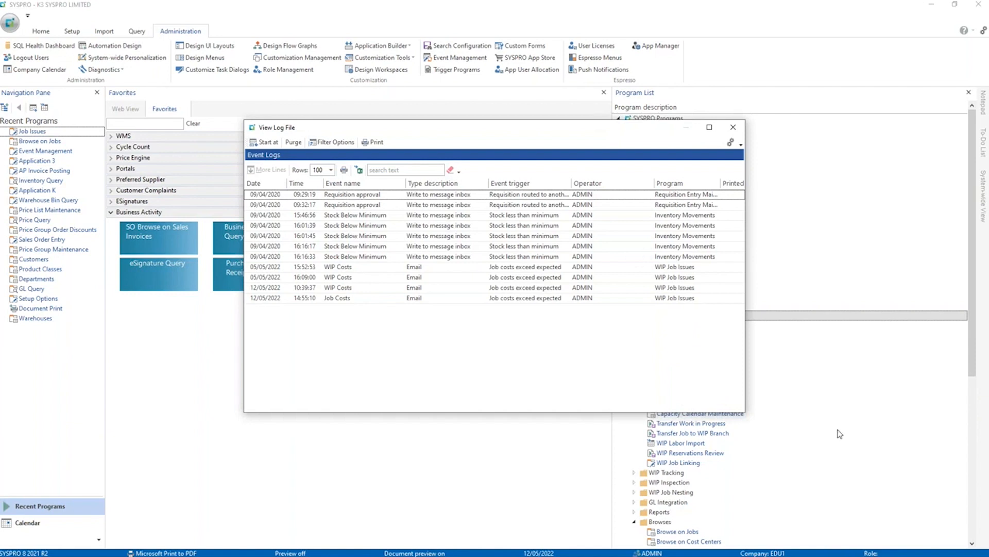
pyautogui.click(300, 299)
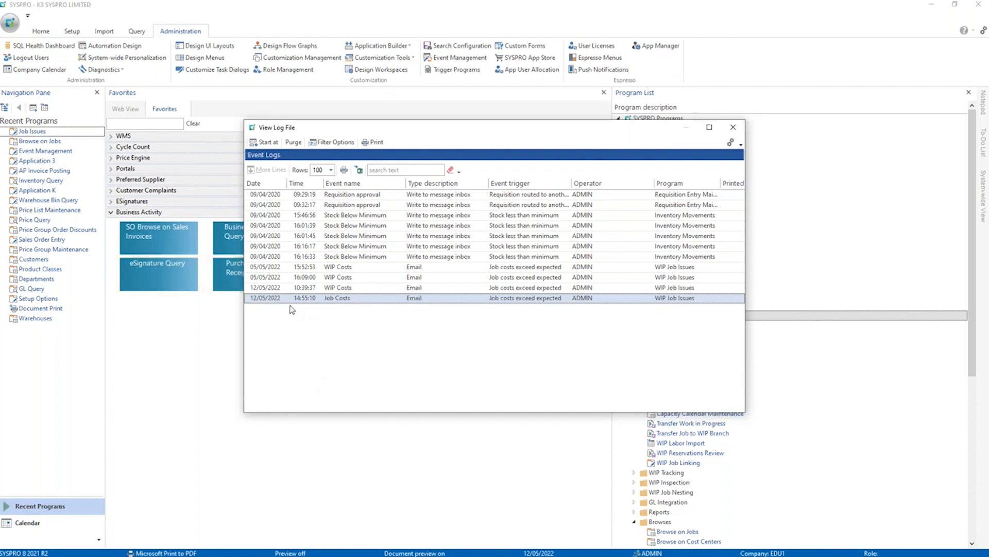
pyautogui.click(733, 127)
# Switch to the Gmail inbox in Chrome, refresh it, read the new Exceeds Expected alert email's job details, and minimize the browser.
pyautogui.hotkey('alt', 'Tab')
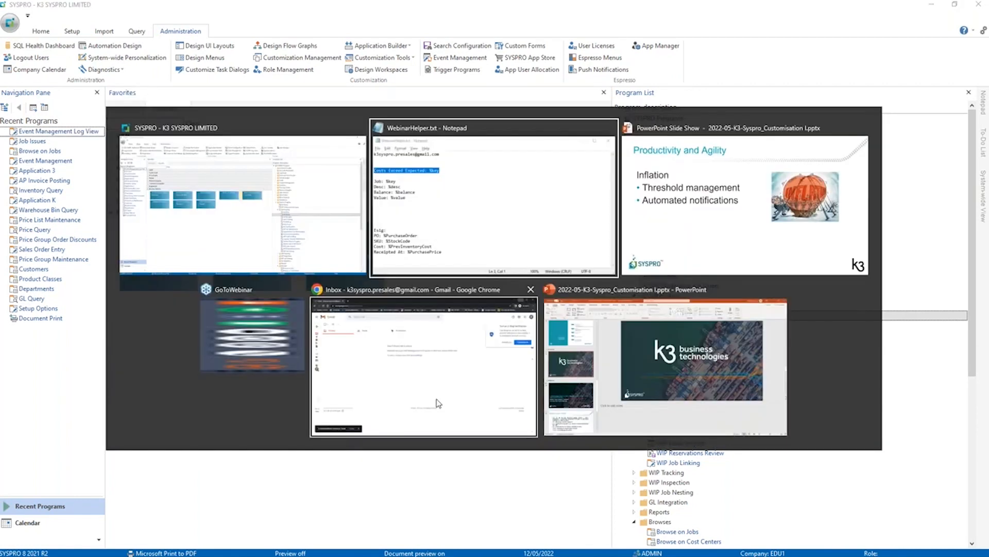
pyautogui.click(400, 401)
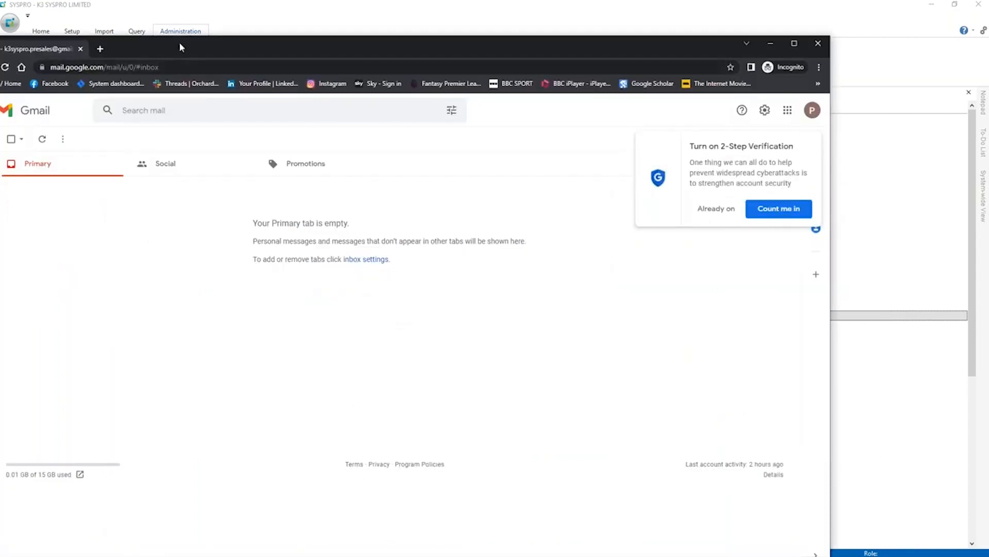
pyautogui.moveTo(180, 47); pyautogui.dragTo(294, 47)
pyautogui.click(157, 136)
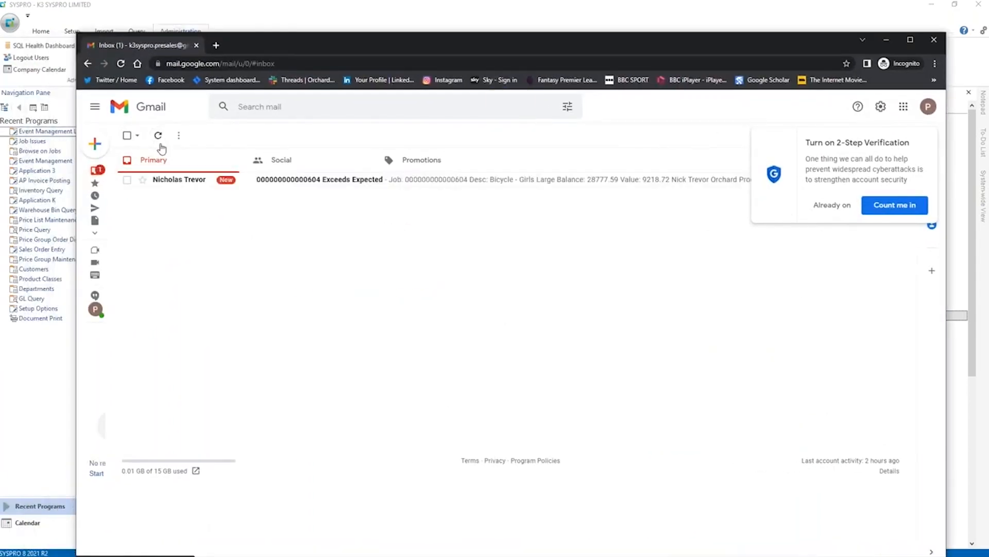
pyautogui.click(161, 185)
pyautogui.moveTo(206, 248); pyautogui.dragTo(151, 214)
pyautogui.click(183, 232)
pyautogui.click(209, 255)
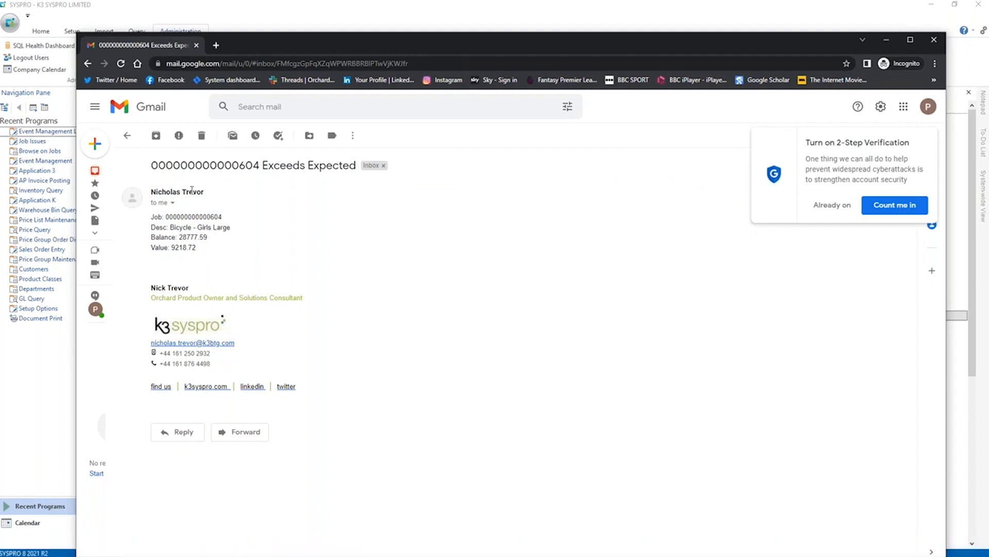
pyautogui.click(887, 40)
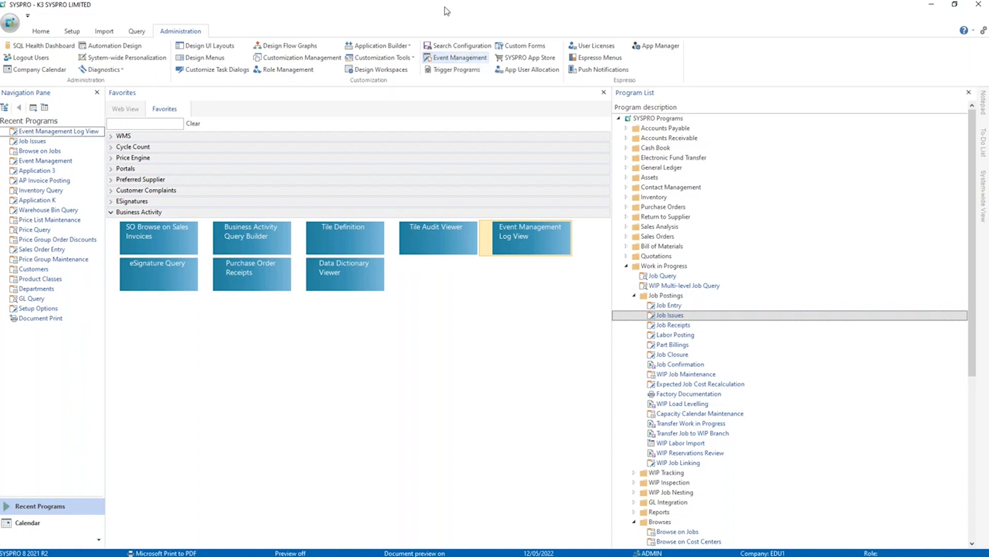
# Open the Electronic Signatures setup and maintain the transactions for company EDU1.
pyautogui.click(72, 31)
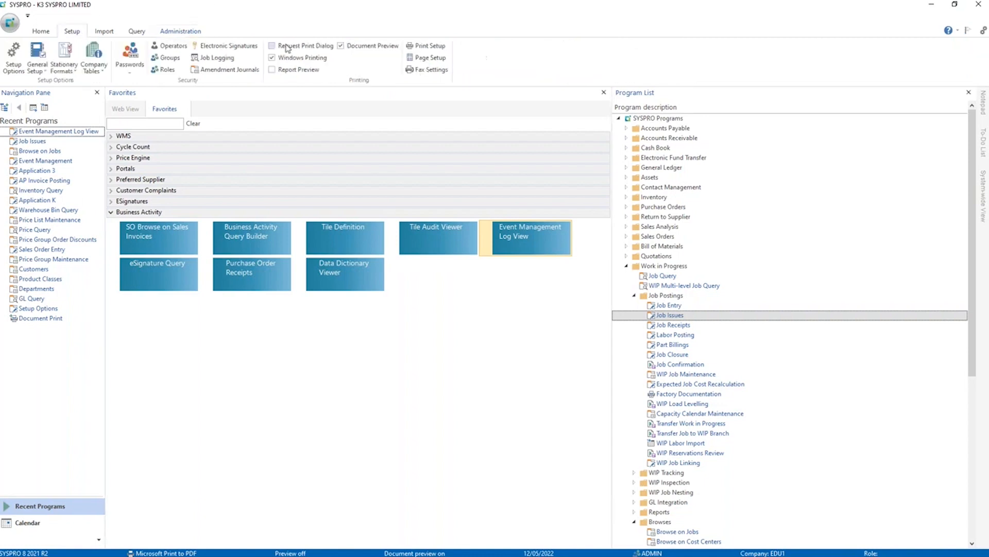
pyautogui.click(240, 49)
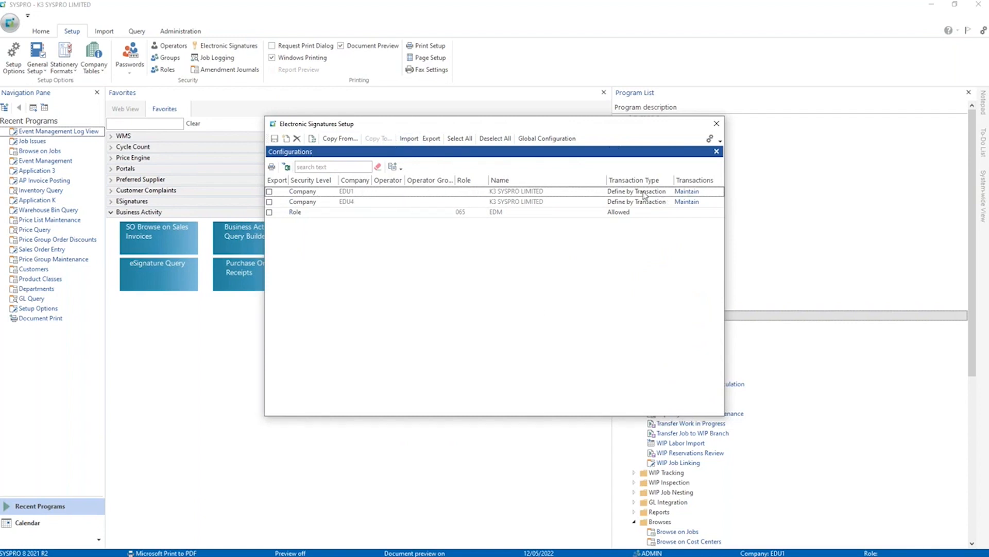
pyautogui.click(686, 191)
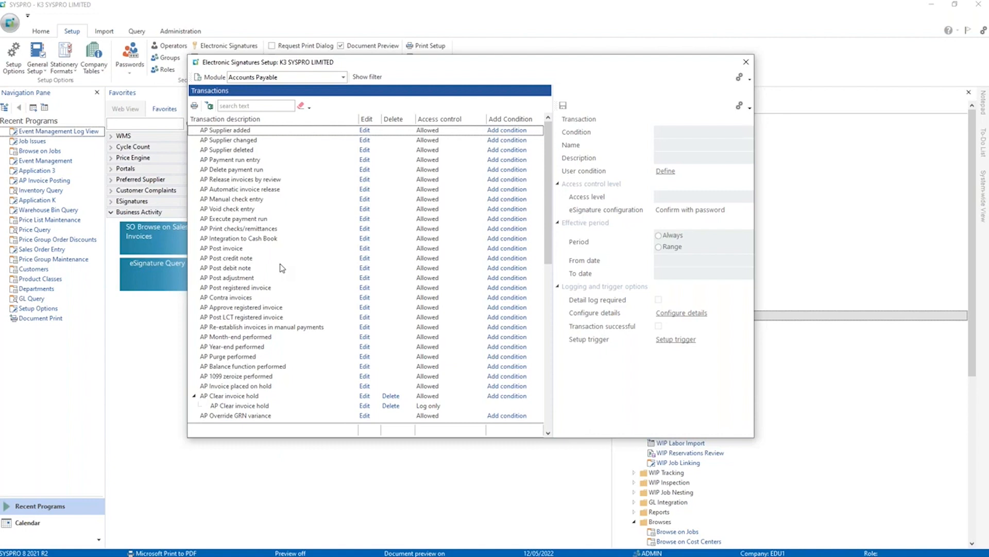
# Show the transactions of the Purchase Orders module and edit the PO Receipt transaction.
pyautogui.click(343, 77)
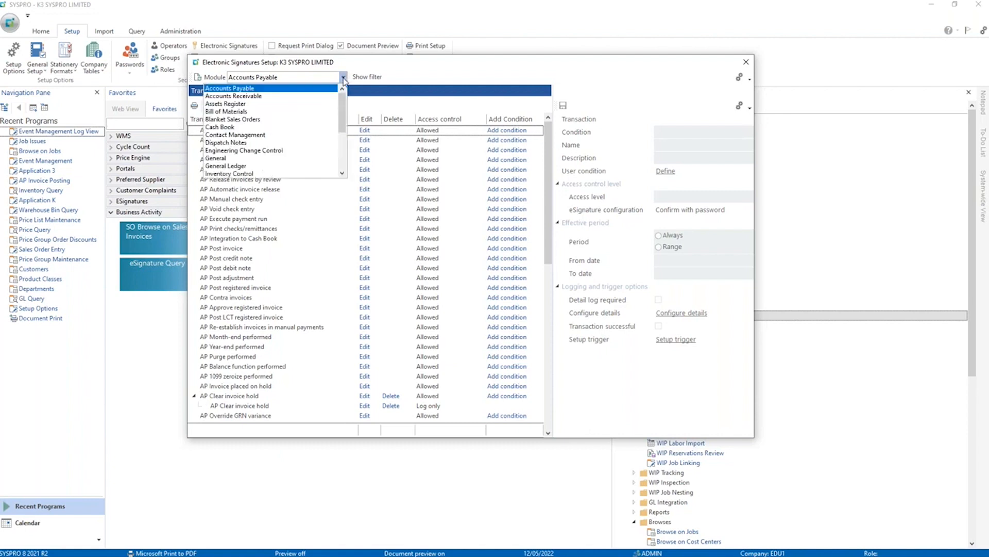
pyautogui.scroll(-2, 255, 114)
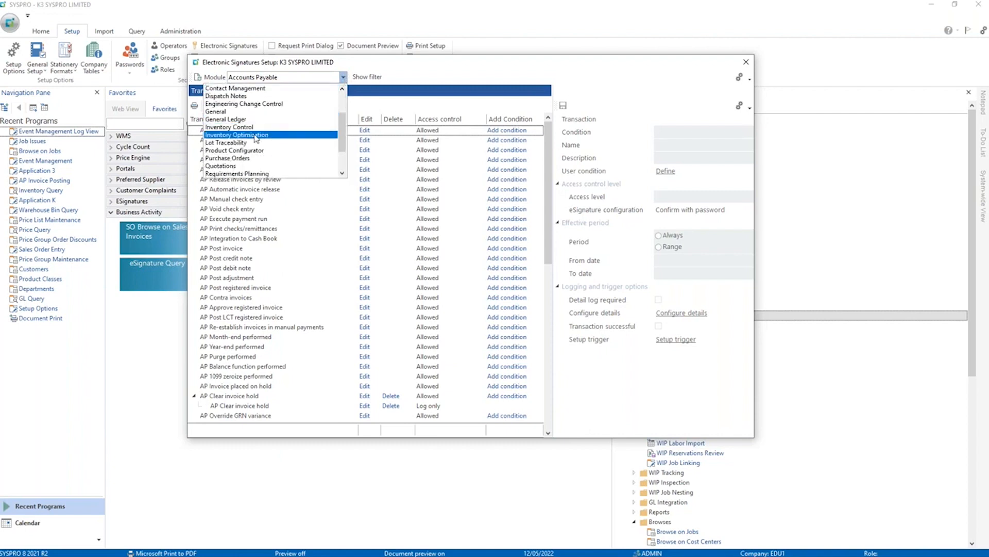
pyautogui.scroll(-2, 252, 128)
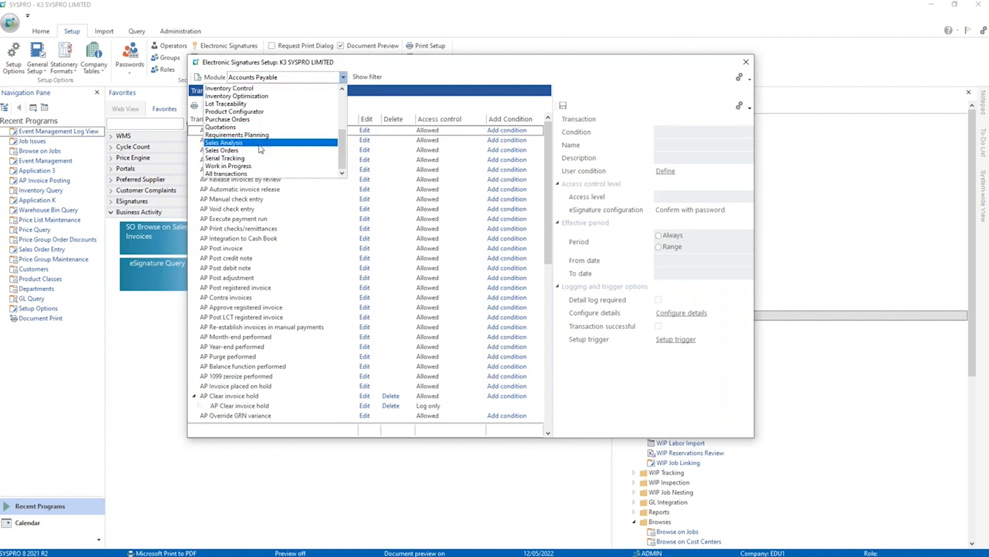
pyautogui.click(240, 120)
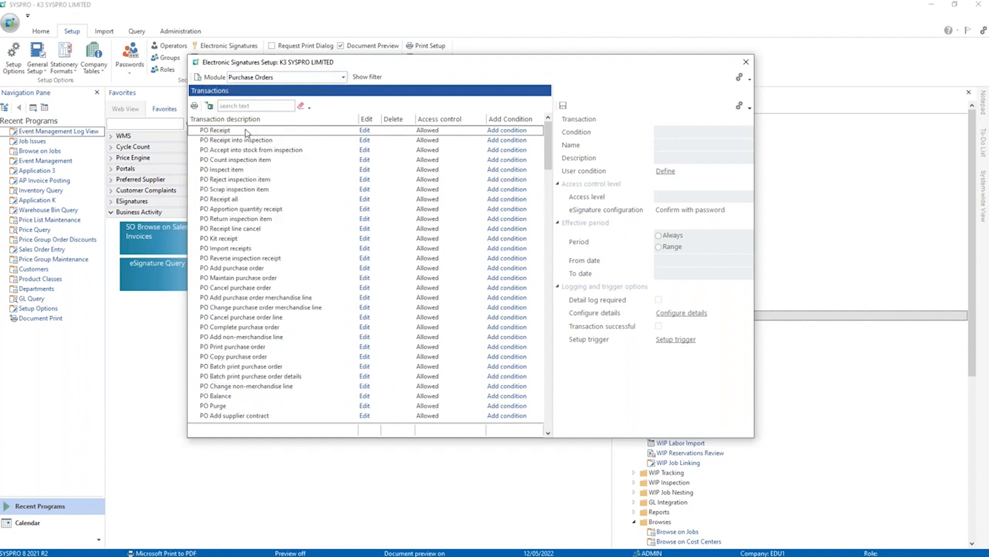
pyautogui.click(240, 132)
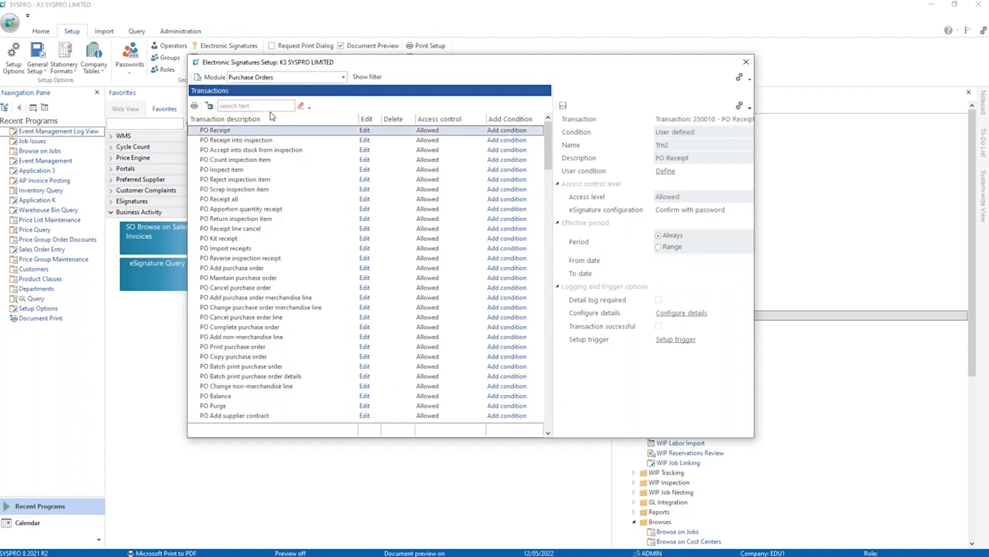
pyautogui.click(365, 129)
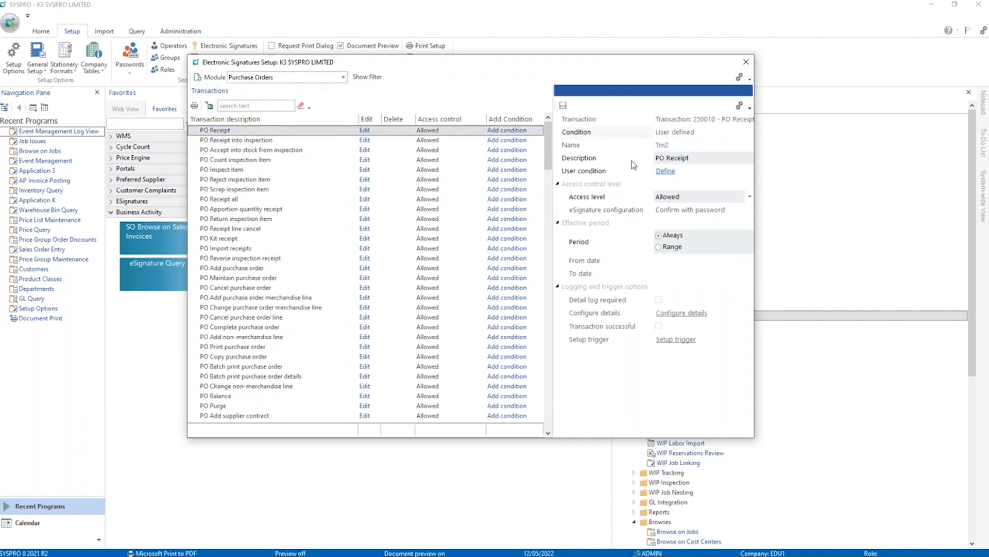
# Define a user condition for PO Receipt with %PurchasePrice as its field, found by searching the variables for PRICE.
pyautogui.click(665, 172)
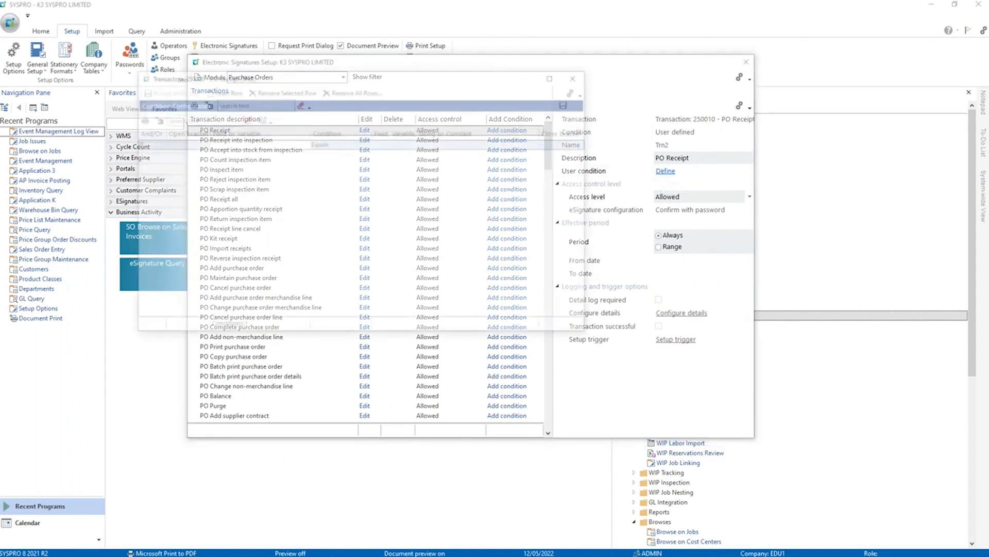
pyautogui.moveTo(339, 80); pyautogui.dragTo(416, 202)
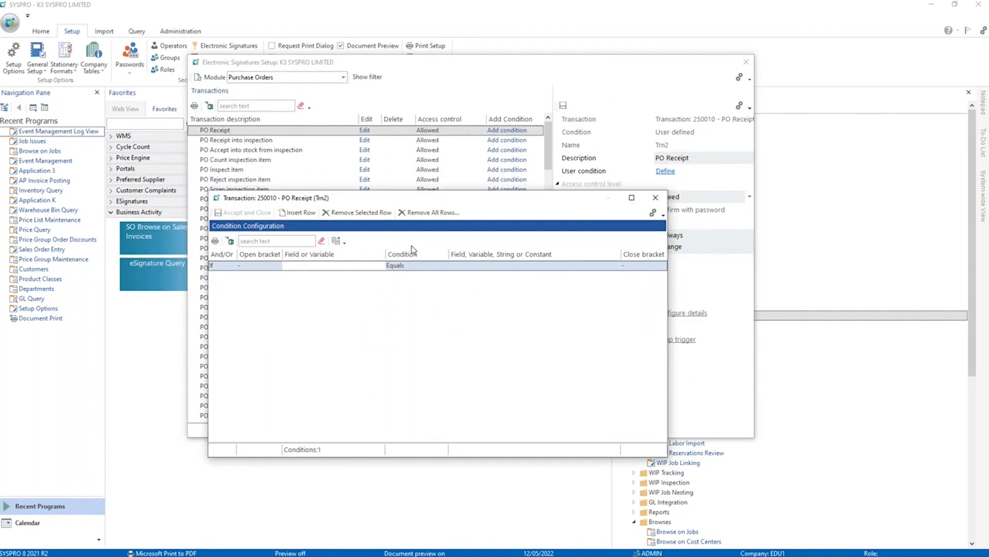
pyautogui.click(321, 267)
pyautogui.click(389, 266)
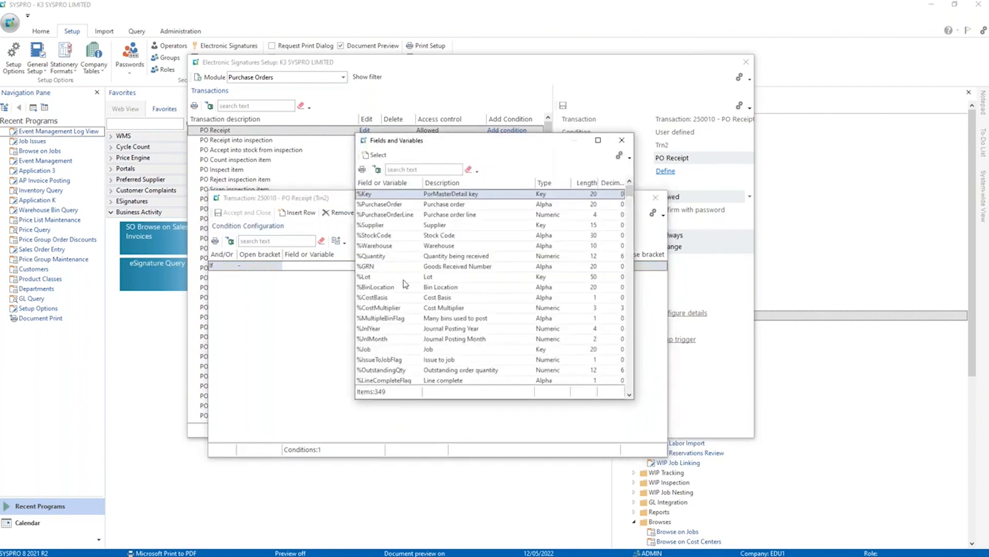
pyautogui.scroll(-3, 406, 309)
pyautogui.scroll(-3, 406, 311)
pyautogui.click(405, 311)
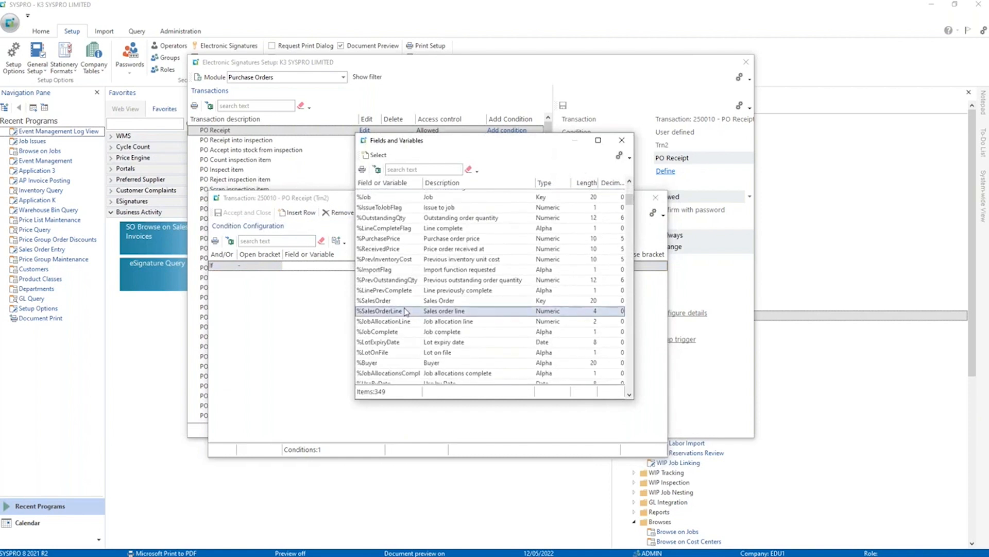
pyautogui.write('PRICE')
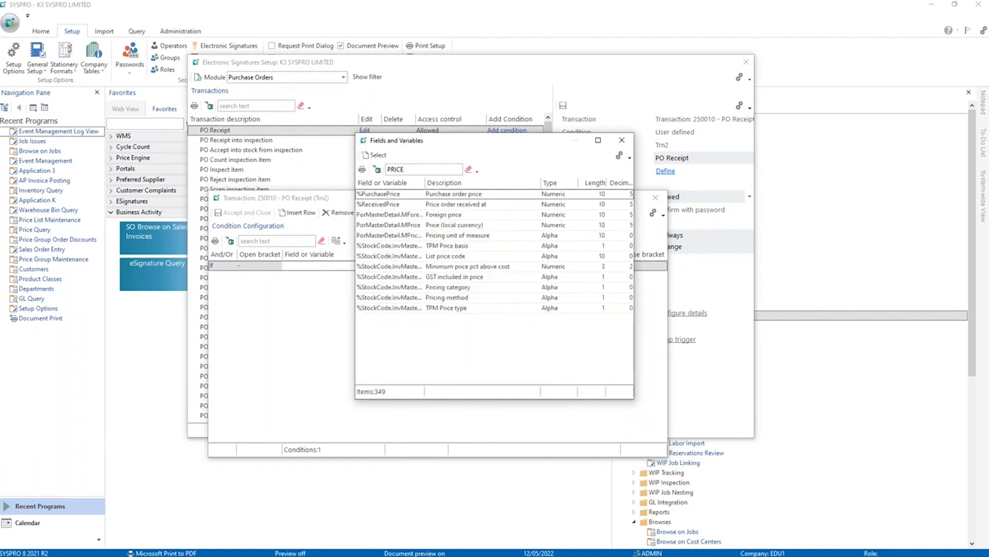
pyautogui.click(393, 195)
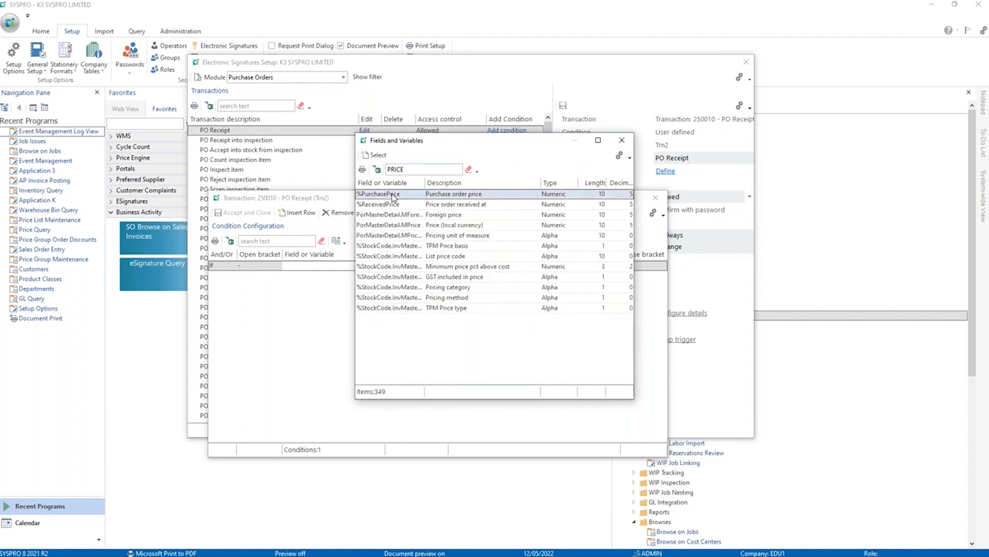
pyautogui.doubleClick(393, 196)
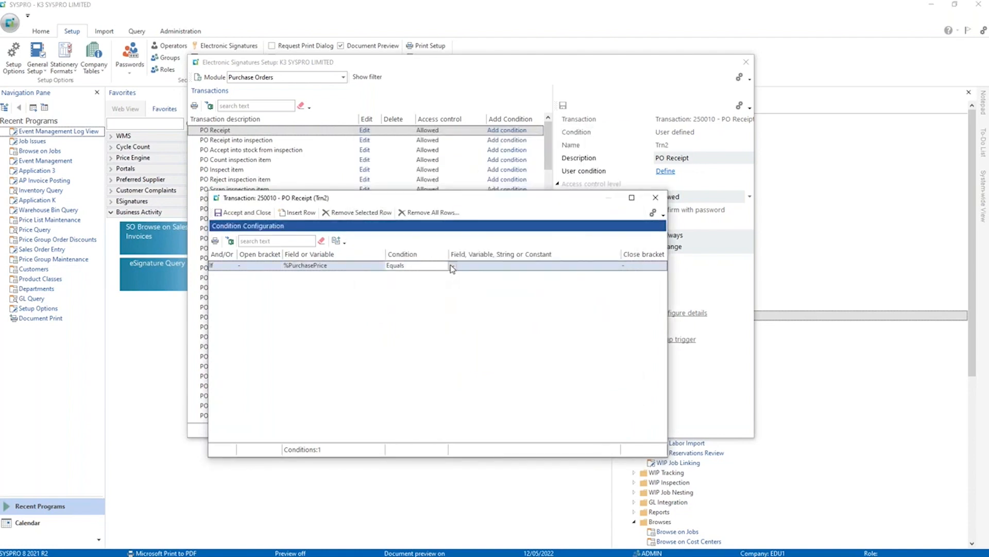
# Choose the condition's comparison operator, compare against %PrevInventoryCost found by searching for COST, and accept the condition.
pyautogui.click(453, 266)
pyautogui.click(418, 286)
pyautogui.click(484, 262)
pyautogui.click(625, 266)
pyautogui.write('COST')
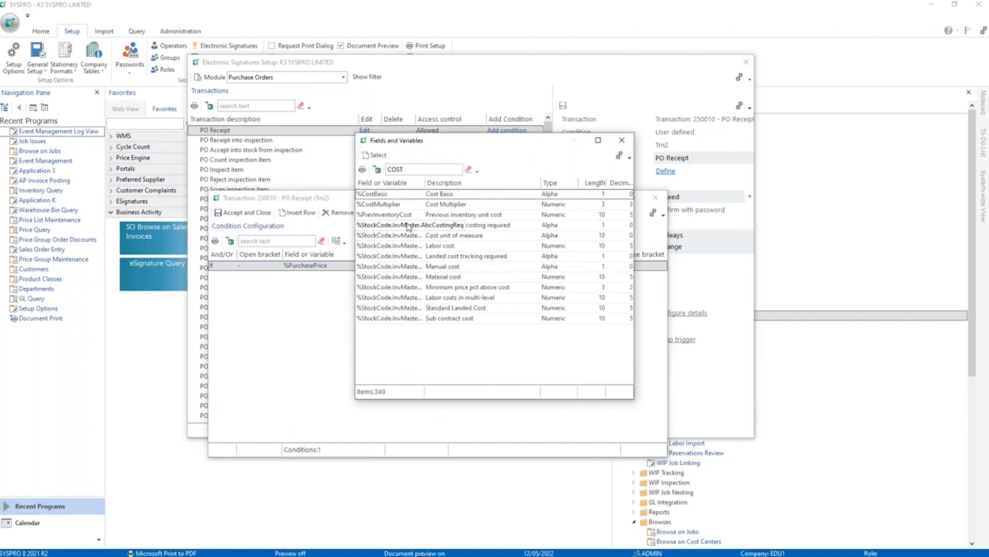
pyautogui.doubleClick(384, 215)
pyautogui.click(241, 212)
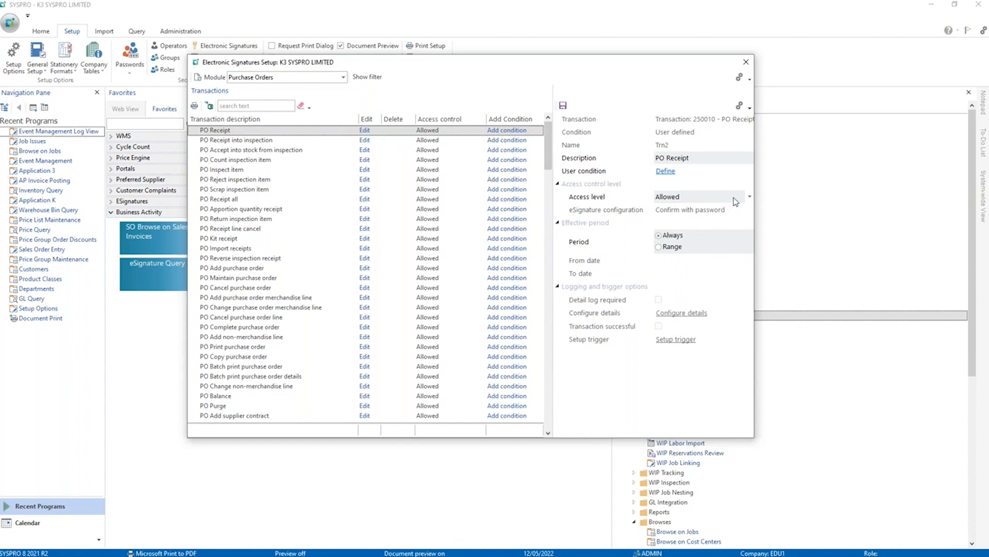
# Set the access level of the PO Receipt transaction to Log only.
pyautogui.click(750, 199)
pyautogui.click(749, 199)
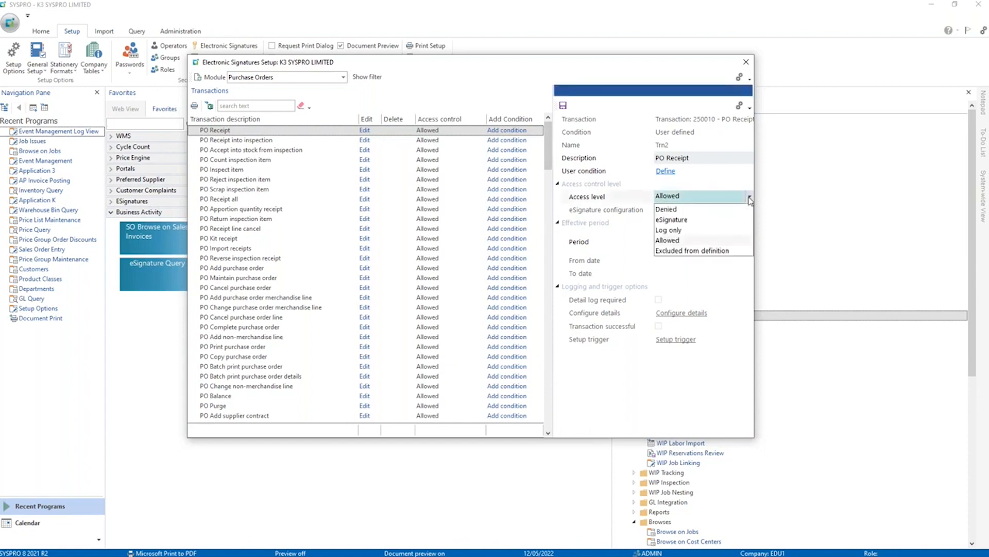
pyautogui.click(672, 232)
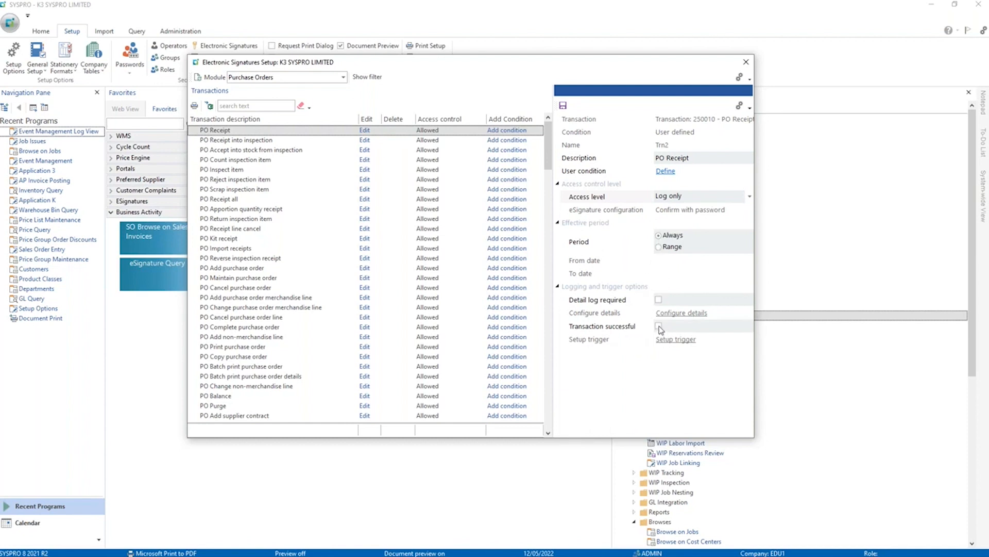
# Require a detail log for PO Receipt, review the variables to log, and accept the preselected ones.
pyautogui.click(659, 300)
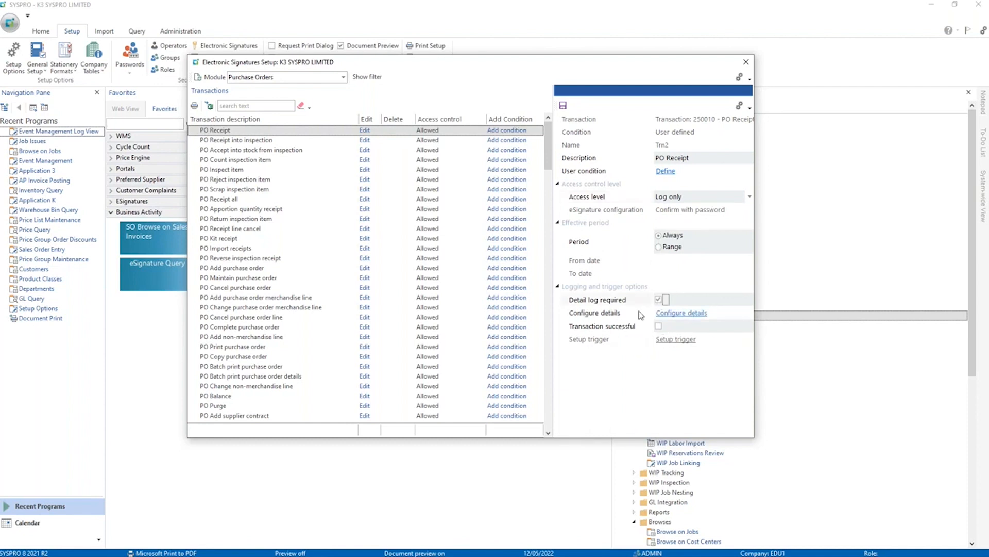
pyautogui.click(678, 313)
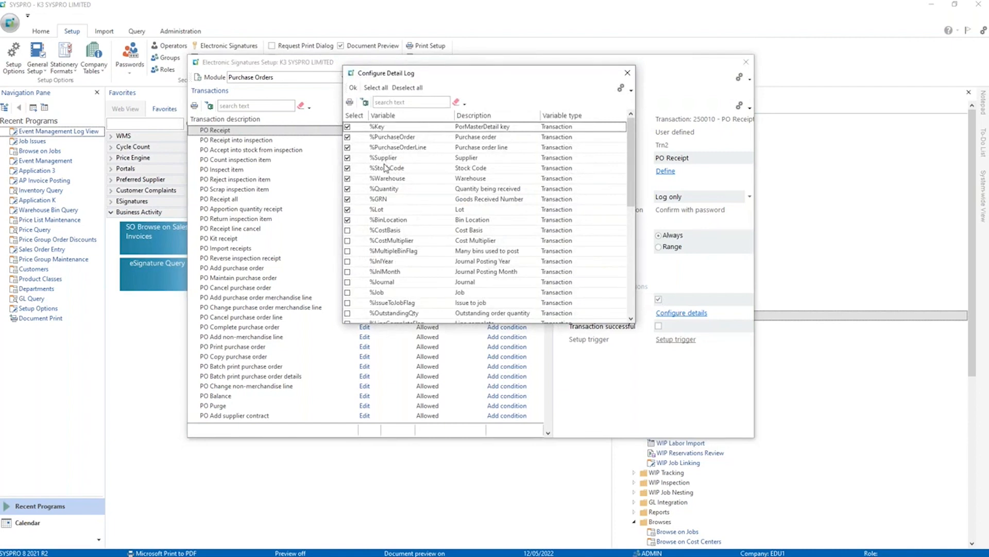
pyautogui.scroll(-1, 404, 204)
pyautogui.scroll(1, 428, 240)
pyautogui.click(353, 88)
# Enable the Transaction successful trigger for PO Receipt and delete its existing Cost > Purchase Price email trigger.
pyautogui.click(661, 326)
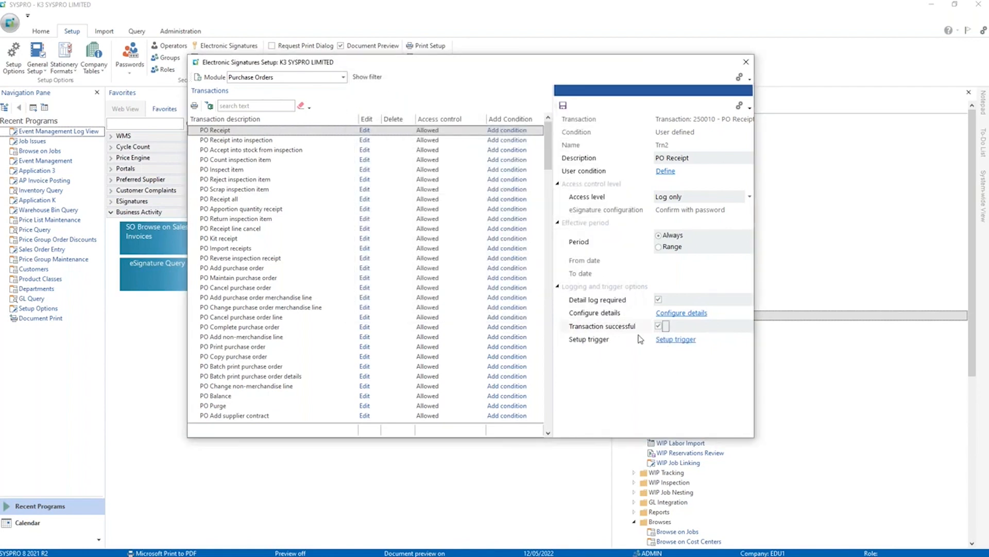
pyautogui.click(672, 339)
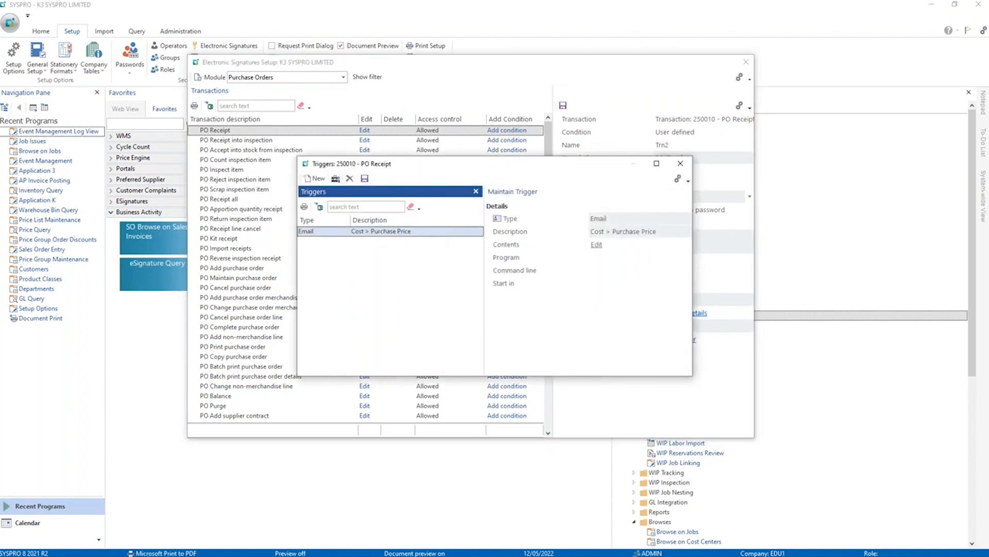
pyautogui.click(350, 179)
pyautogui.click(515, 283)
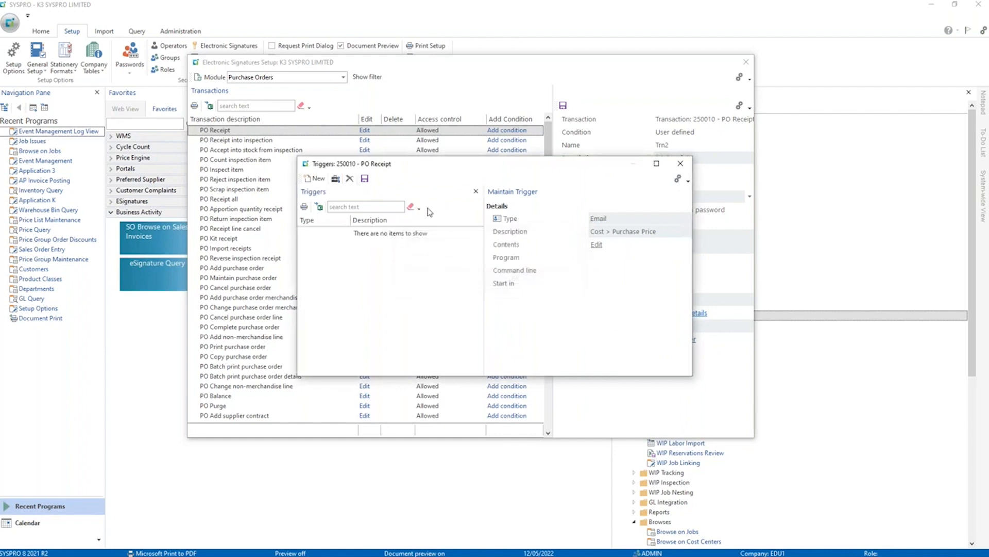
# Add a new trigger of type Email for PO Receipt and open its contents for editing.
pyautogui.click(314, 178)
pyautogui.click(689, 216)
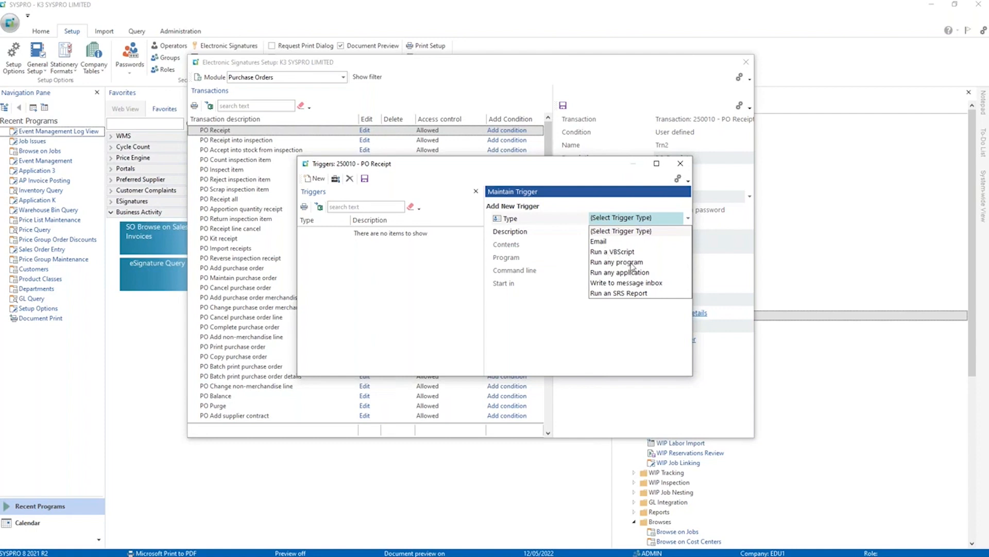
pyautogui.click(613, 242)
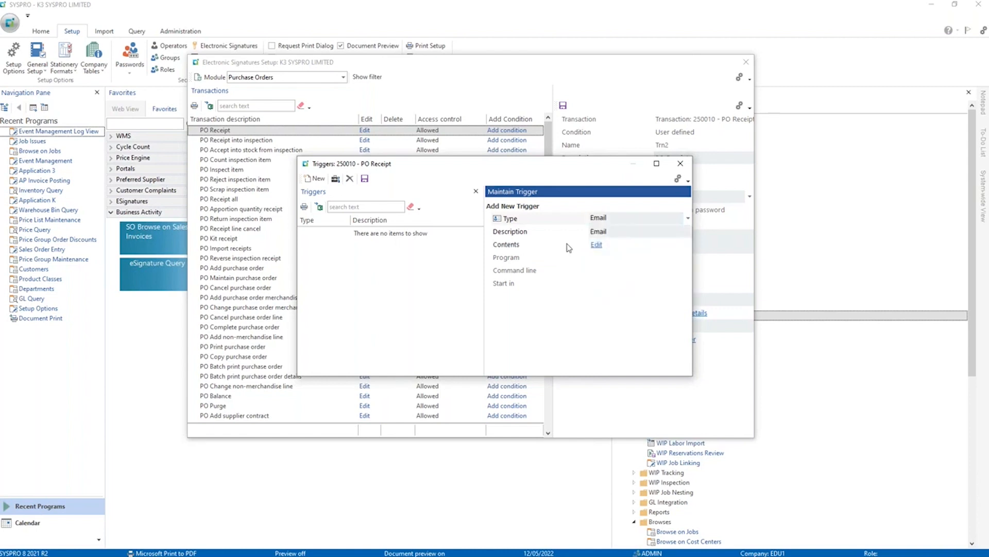
pyautogui.click(593, 246)
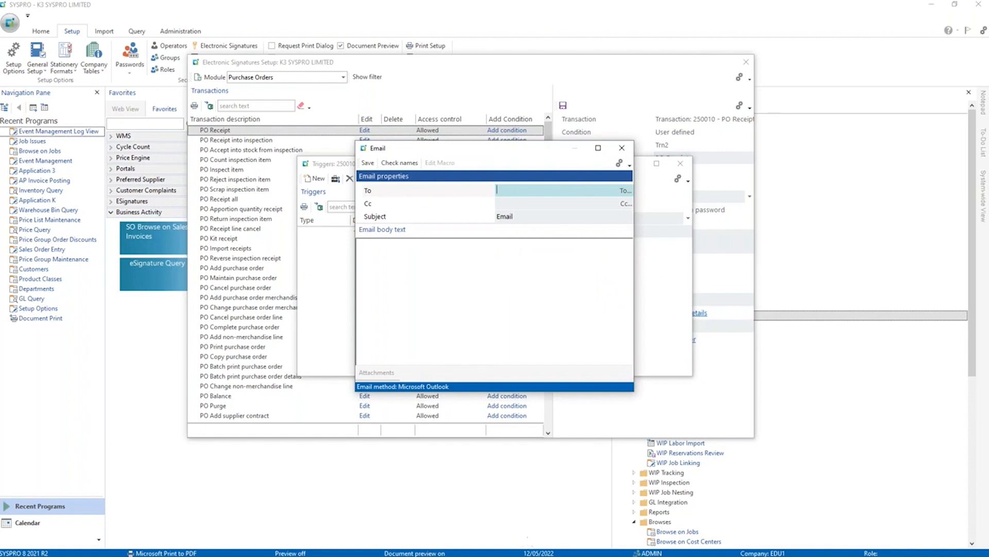
# Copy the recipient's e-mail address from WebinarHelper.txt in Notepad and enter it as the trigger email's To address.
pyautogui.moveTo(531, 556)
pyautogui.click(415, 547)
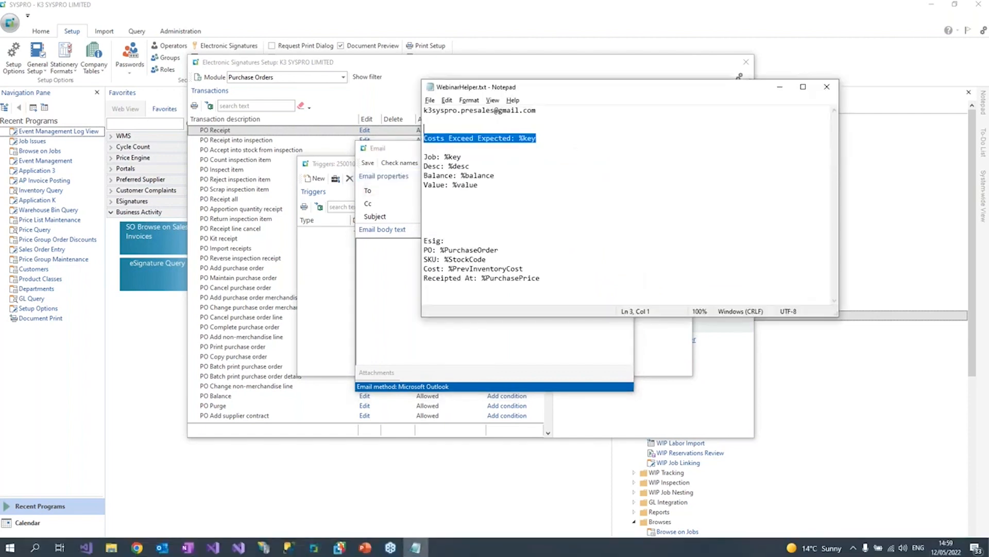
pyautogui.click(458, 122)
pyautogui.hotkey('shift', 'Up')
pyautogui.hotkey('ctrl', 'c')
pyautogui.click(397, 155)
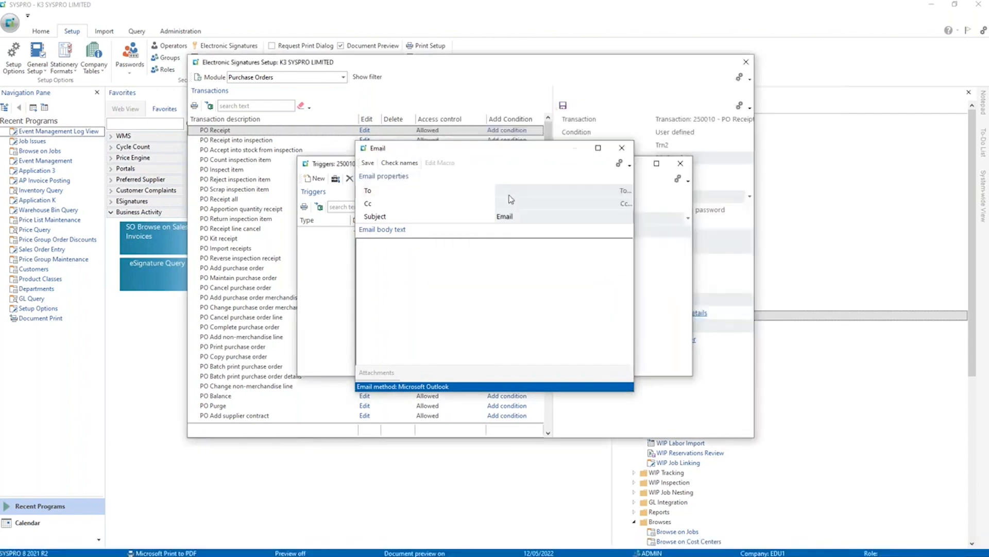
pyautogui.click(514, 192)
pyautogui.hotkey('ctrl', 'v')
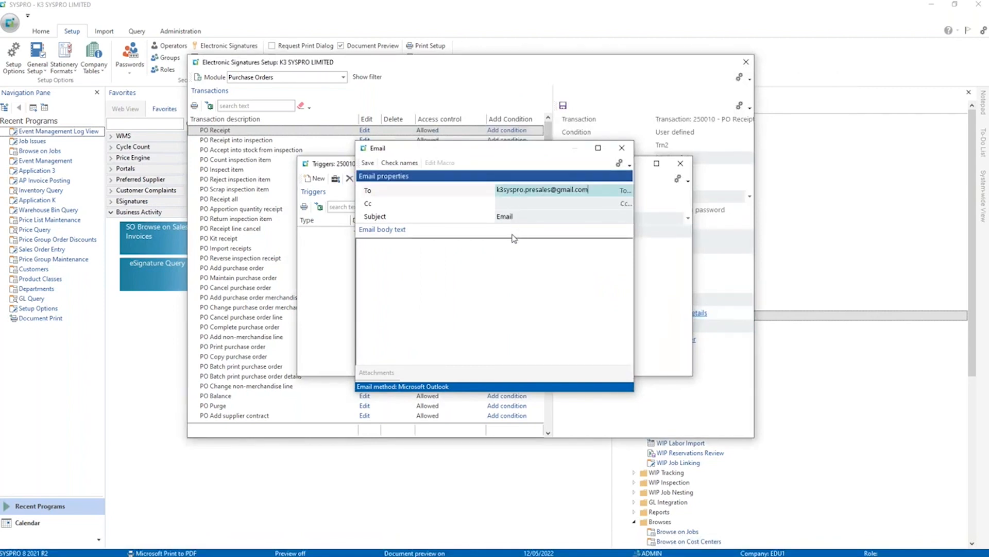
# Copy the Esig block with %PurchaseOrder, %StockCode, %PrevInventoryCost and %PurchasePrice from the Notepad file into the email body.
pyautogui.hotkey('alt', 'Tab')
pyautogui.moveTo(560, 279); pyautogui.dragTo(404, 245)
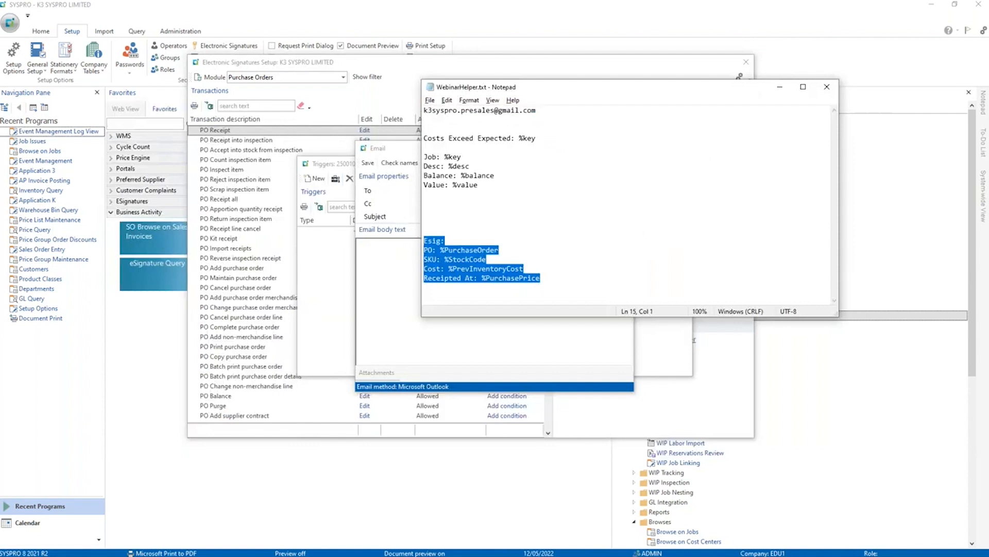
pyautogui.hotkey('ctrl', 'c')
pyautogui.hotkey('alt', 'Tab')
pyautogui.click(380, 253)
pyautogui.hotkey('ctrl', 'v')
pyautogui.moveTo(373, 254); pyautogui.dragTo(429, 258)
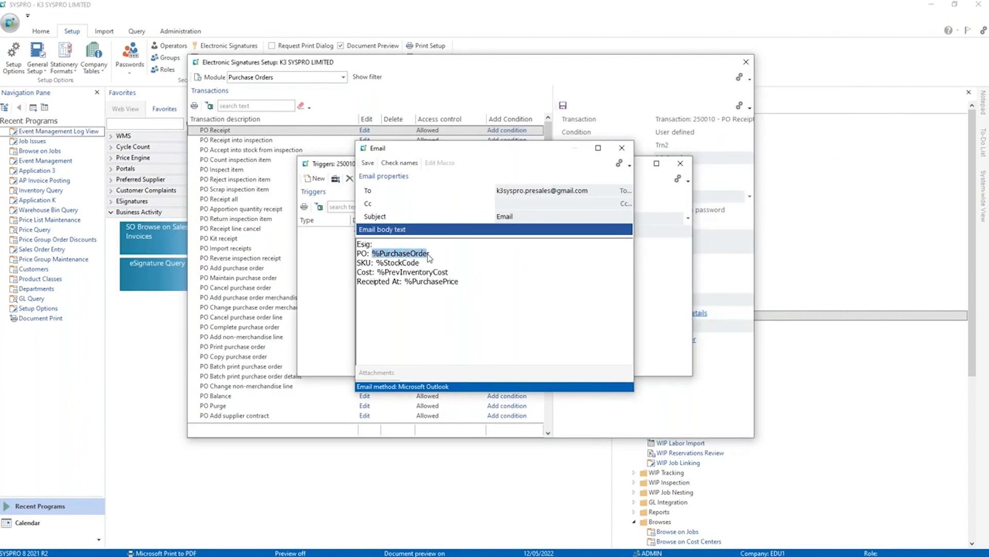
pyautogui.click(395, 262)
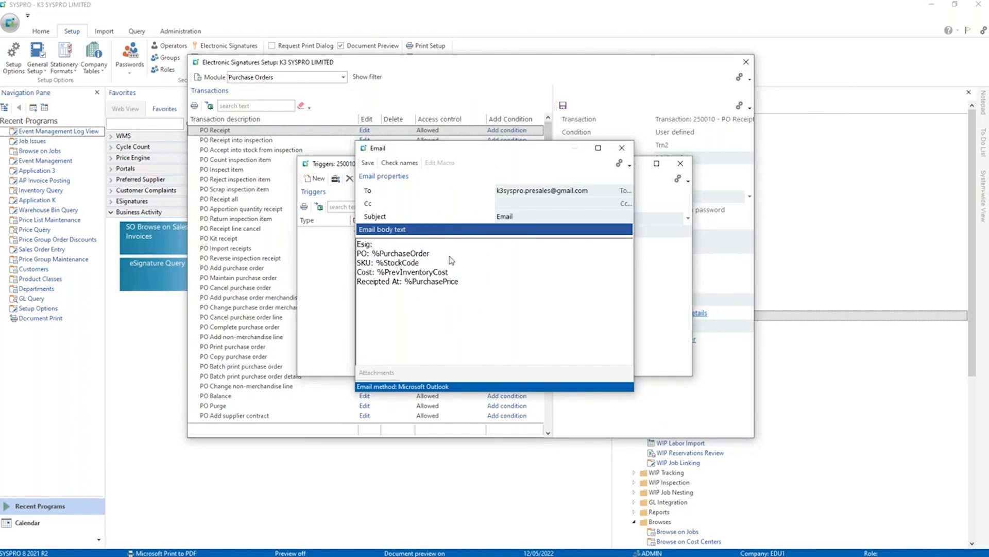
# Save the email trigger, close the PO Receipt triggers, and save the PO Receipt electronic signature settings.
pyautogui.click(368, 163)
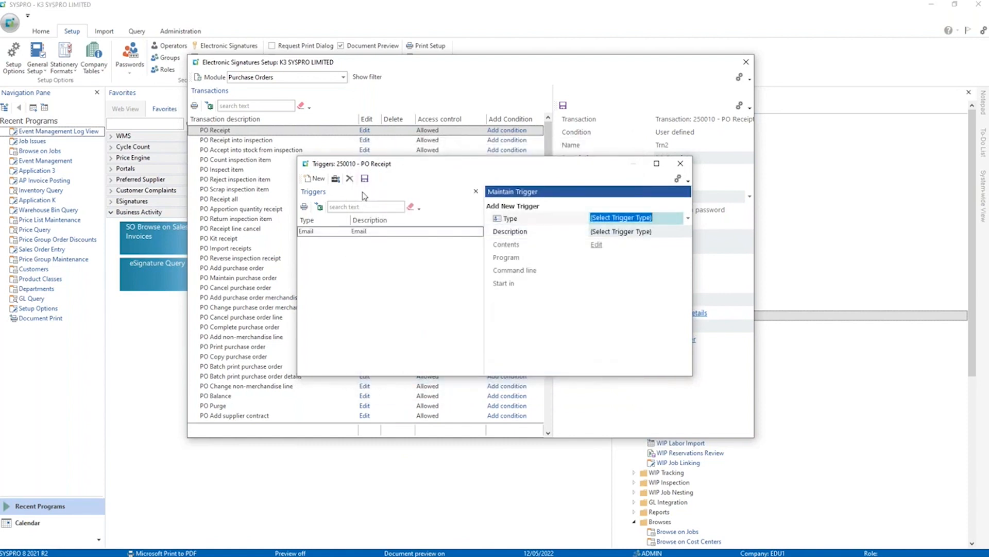
pyautogui.click(680, 164)
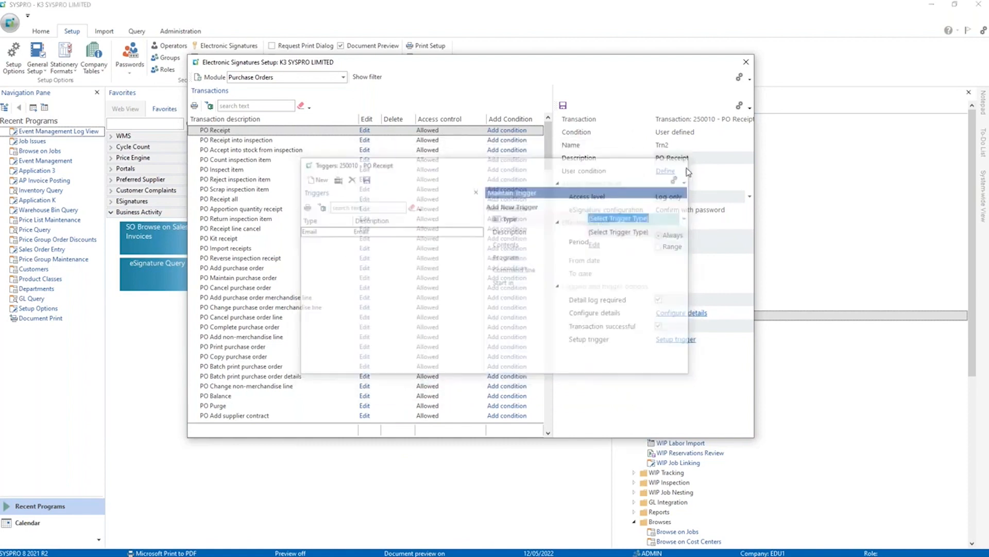
pyautogui.click(563, 106)
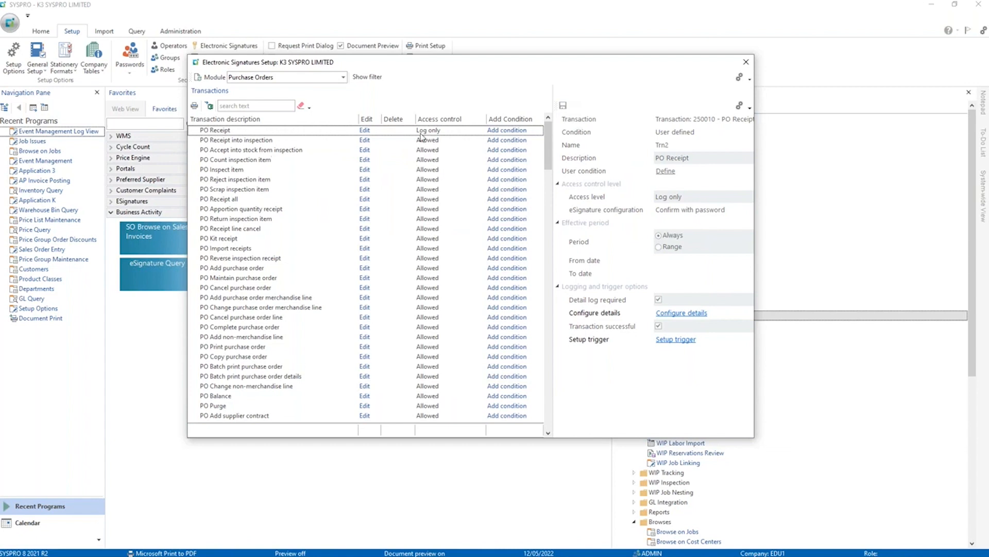
# Close the electronic signatures setup and log in to SYSPRO again for company EDU1.
pyautogui.click(742, 66)
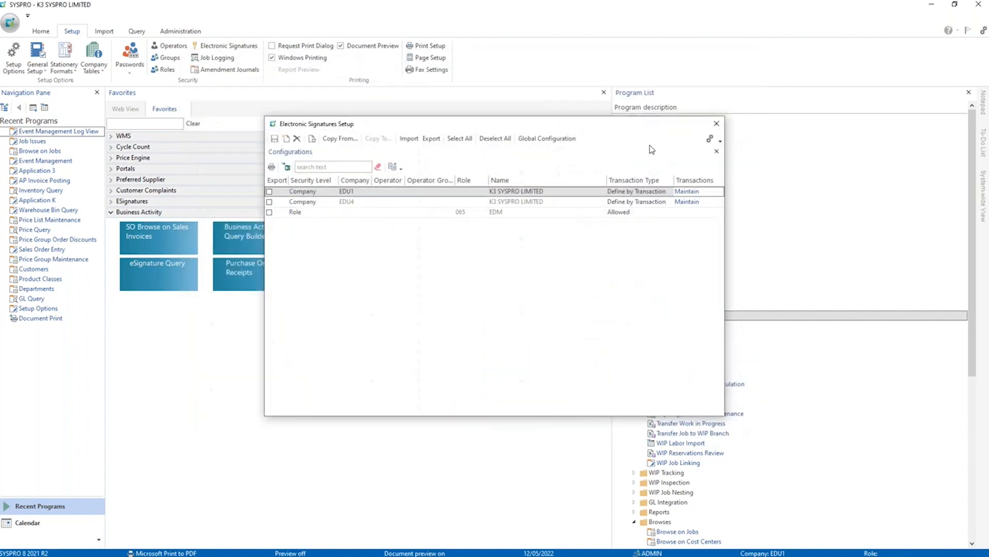
pyautogui.click(717, 125)
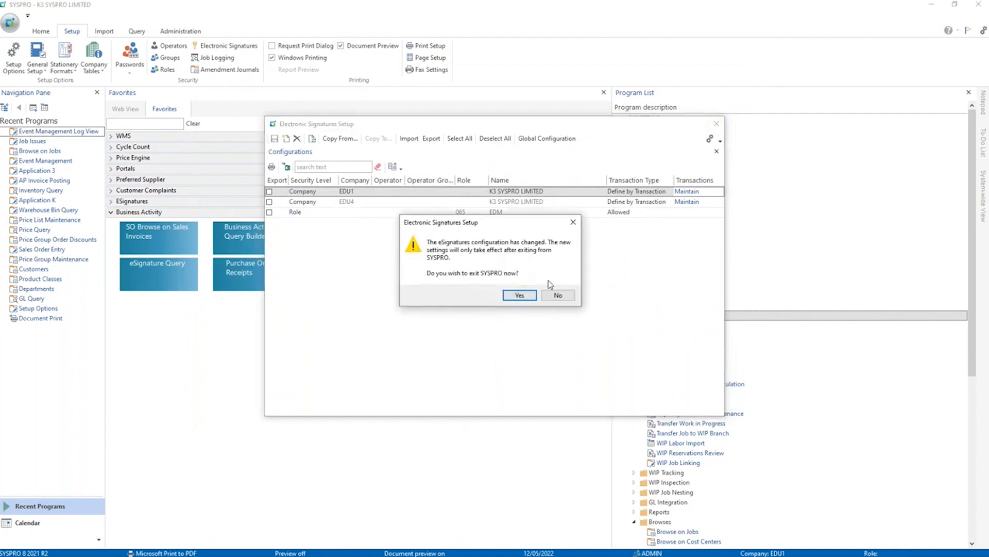
pyautogui.click(559, 296)
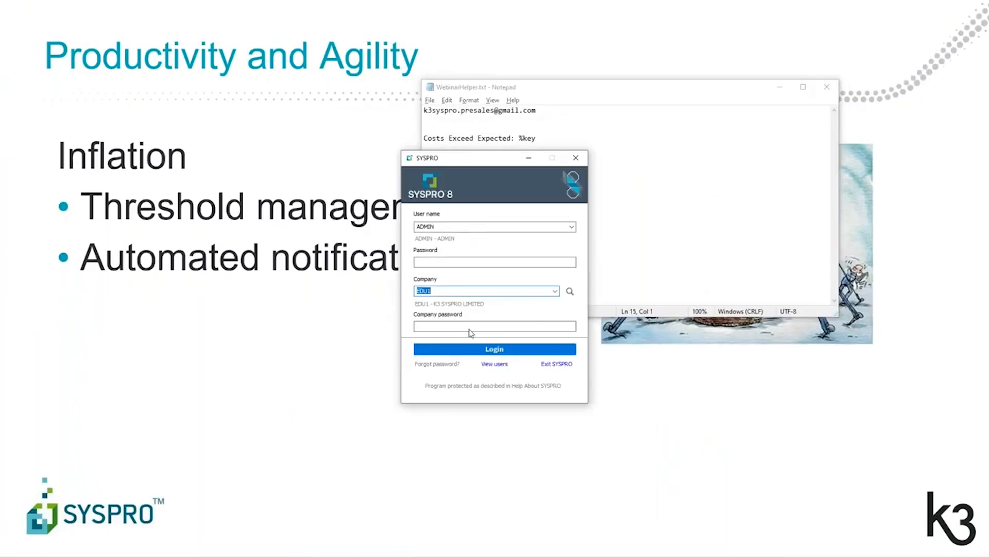
pyautogui.click(505, 350)
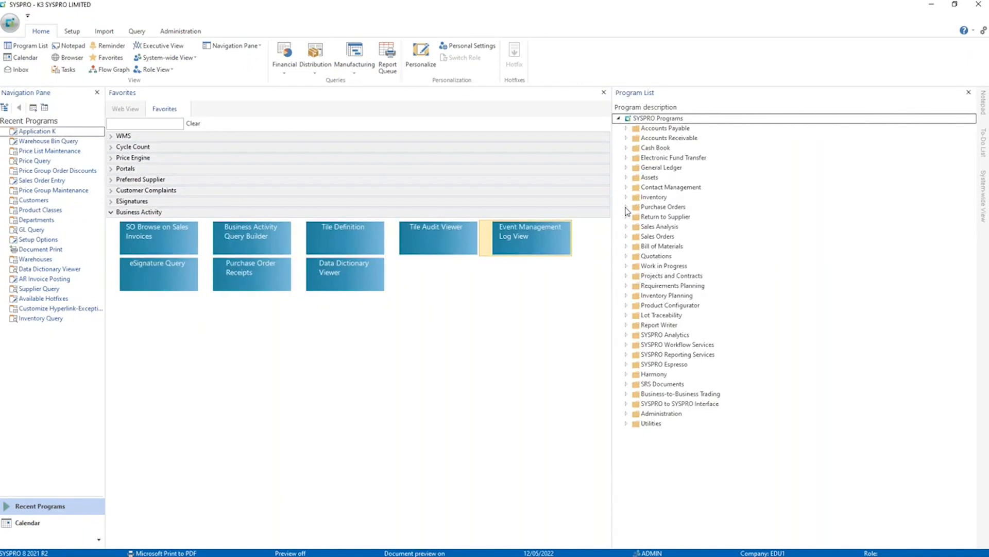
# Open Purchase Order Receipts and load the Bicycles Unlimited purchase order, continuing although it has not been printed.
pyautogui.click(627, 208)
pyautogui.click(634, 227)
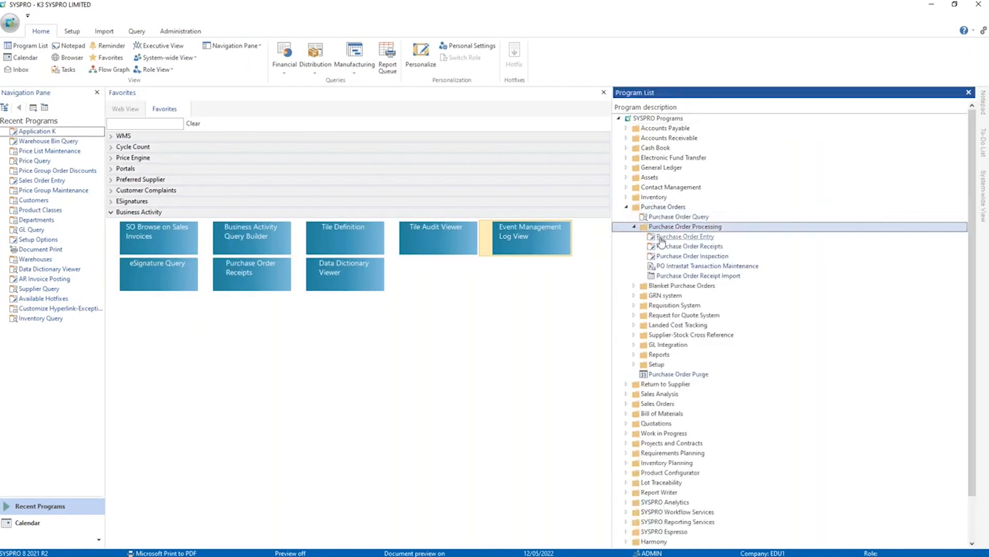
pyautogui.moveTo(663, 246)
pyautogui.mouseDown()
pyautogui.moveTo(512, 305)
pyautogui.moveTo(514, 313)
pyautogui.moveTo(516, 292)
pyautogui.mouseUp()
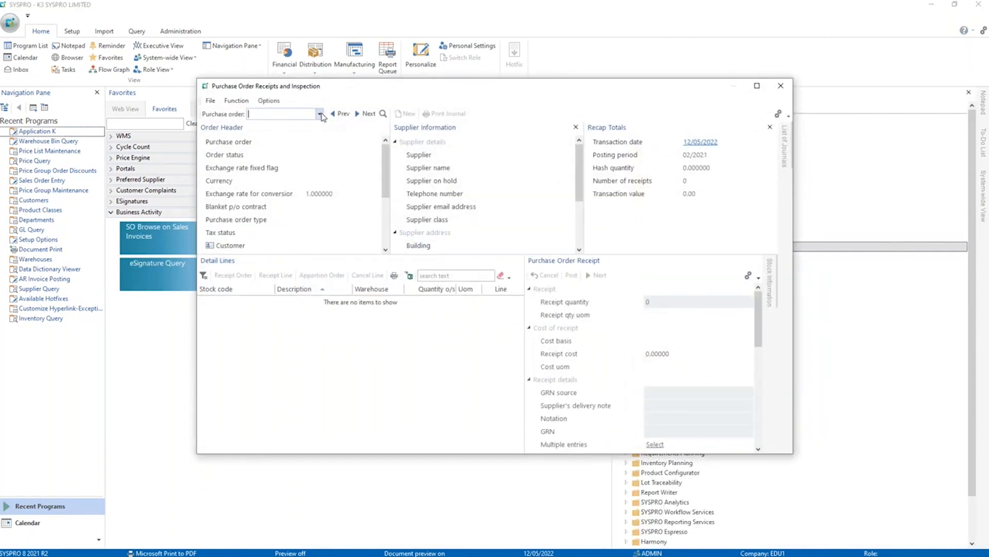
pyautogui.click(319, 114)
pyautogui.click(253, 133)
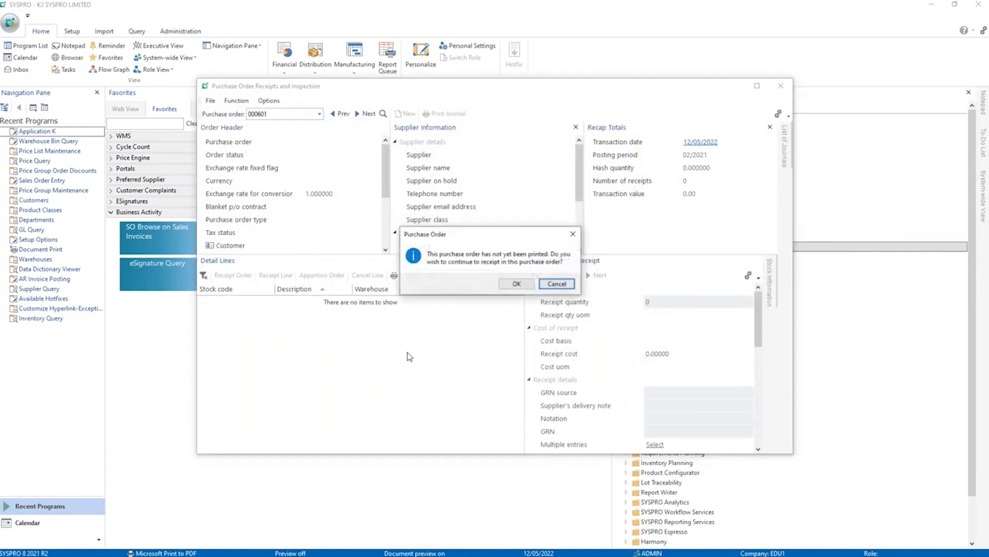
pyautogui.click(513, 283)
# Post a receipt quantity of 1 for the completed A100-1 line at purchase price, choosing to enter receipt capture details.
pyautogui.doubleClick(344, 300)
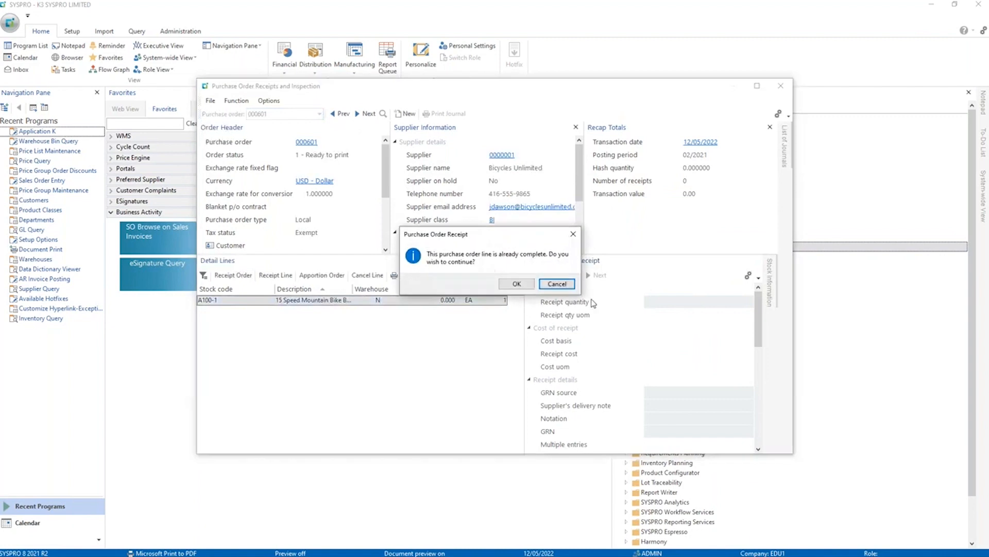
pyautogui.click(516, 283)
pyautogui.write('1')
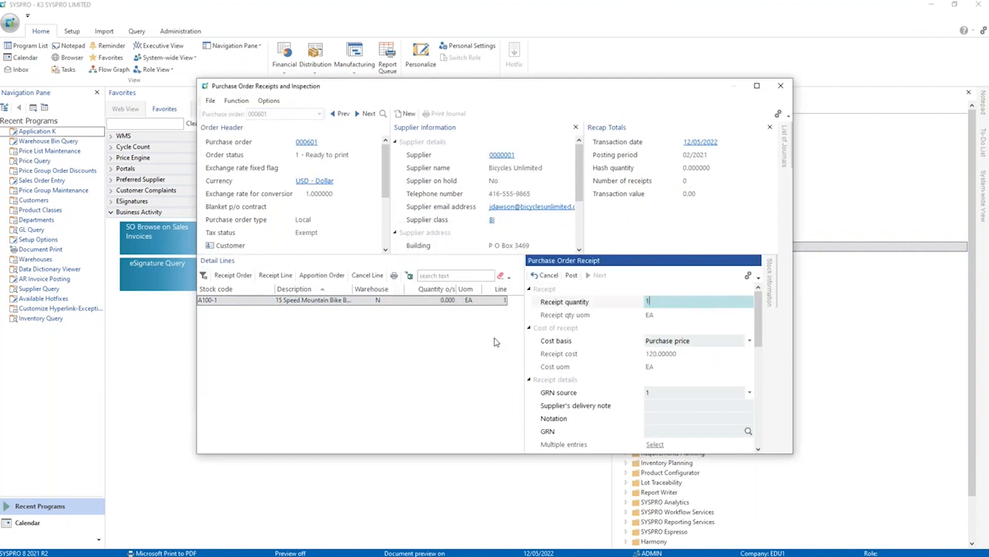
pyautogui.press('Tab')
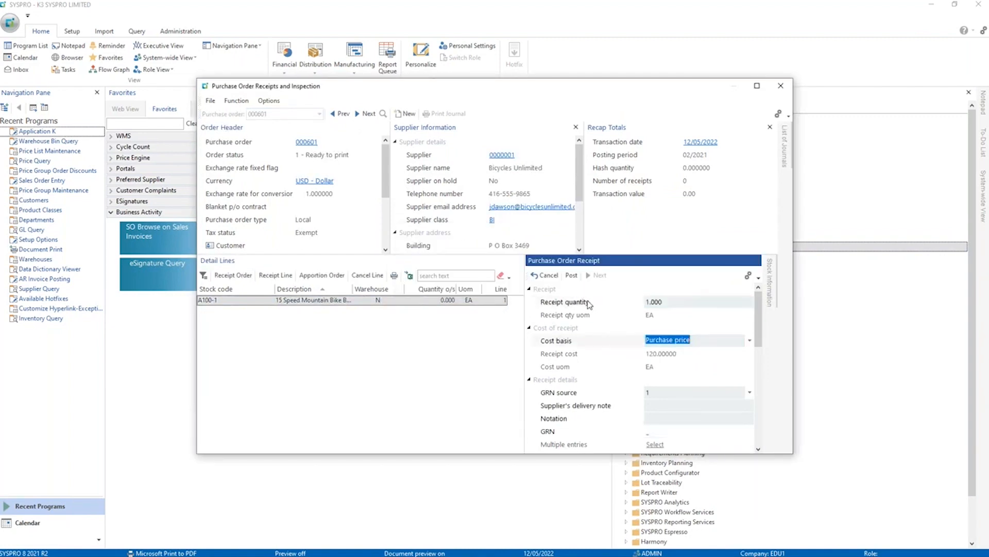
pyautogui.click(571, 274)
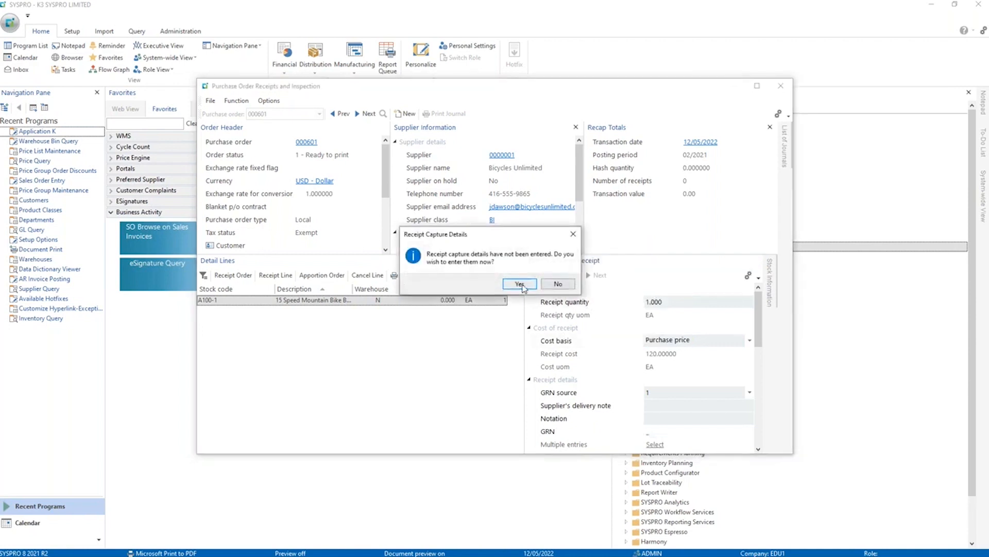
pyautogui.click(520, 283)
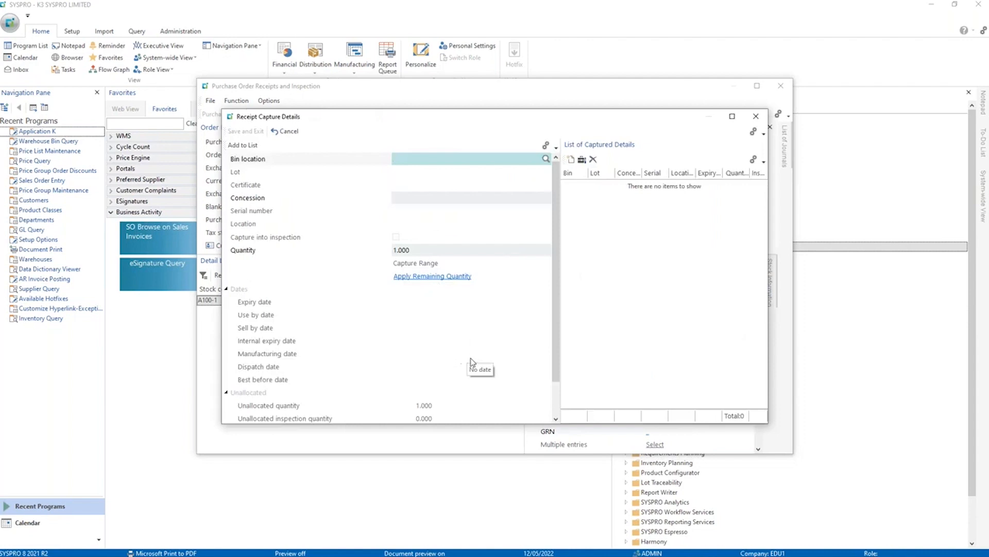
# Capture the received quantity into bin location N and accept the receipt capture details.
pyautogui.write('n')
pyautogui.press('Tab')
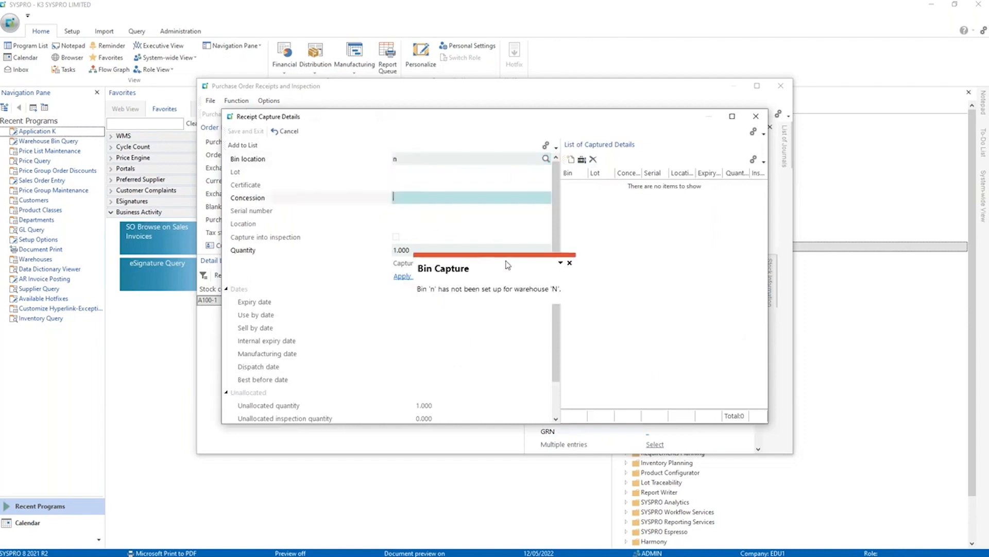
pyautogui.click(569, 263)
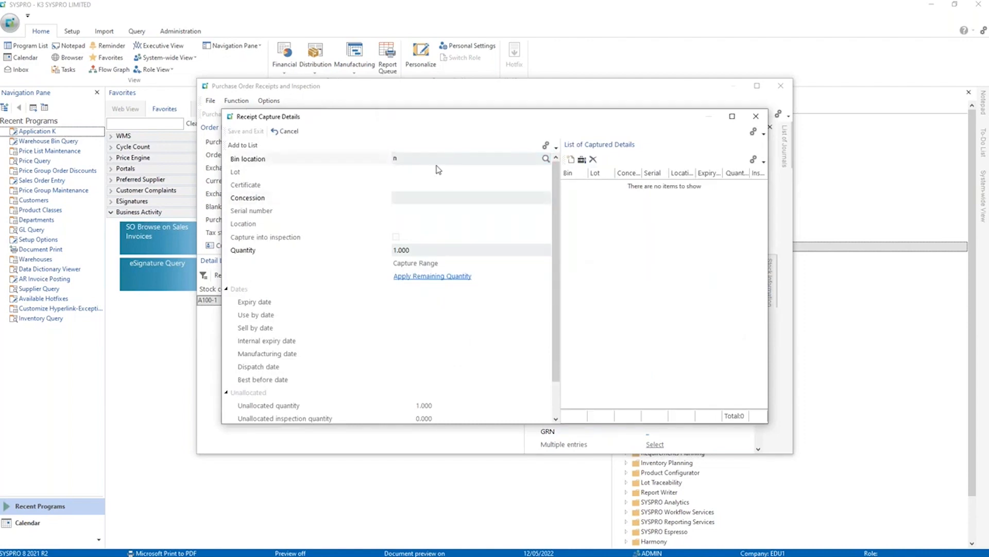
pyautogui.write('N')
pyautogui.press('Tab')
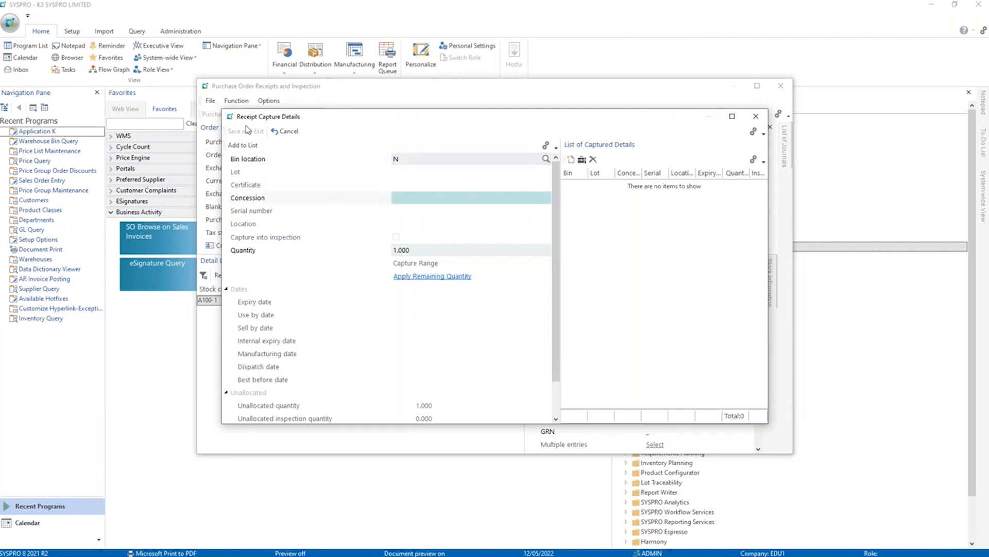
pyautogui.click(243, 145)
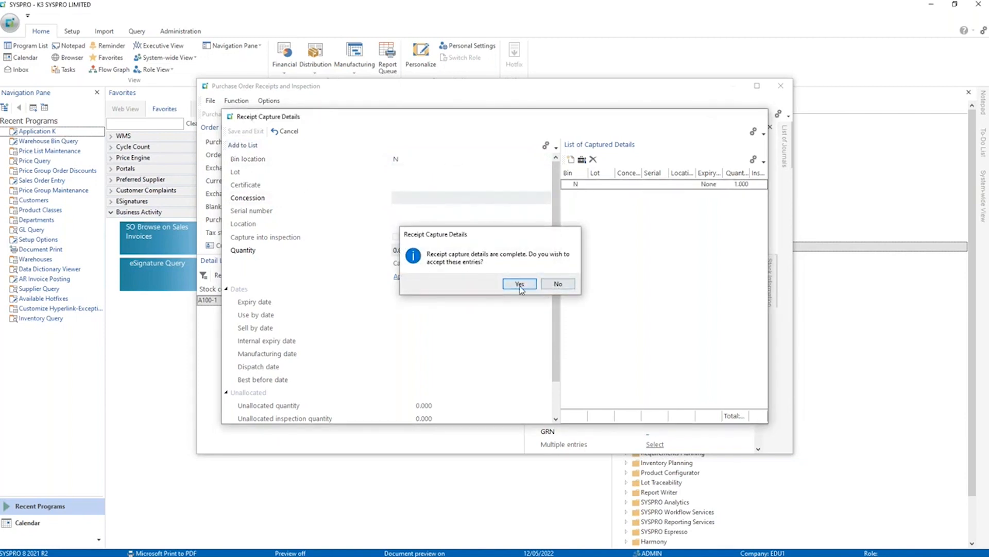
pyautogui.click(520, 283)
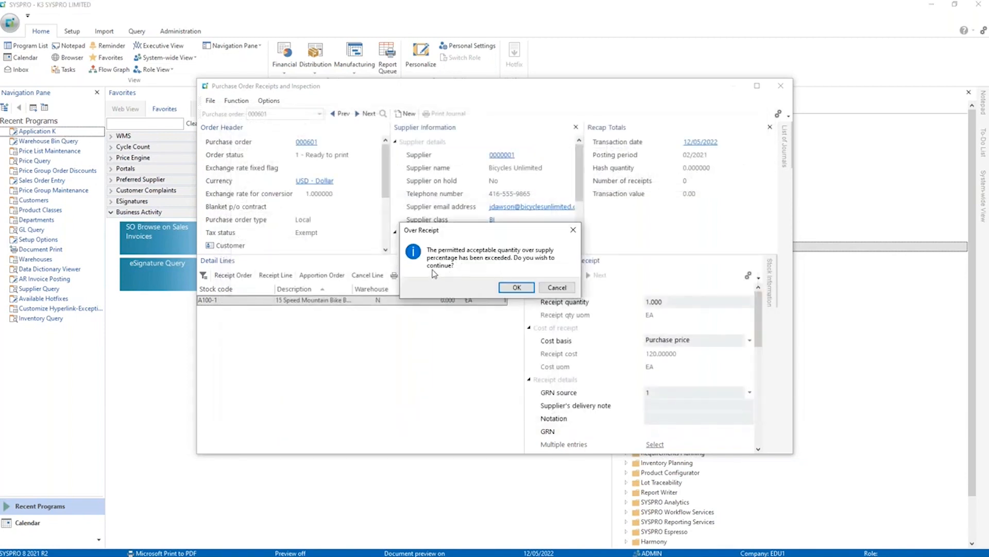
# Complete the over-receipt without printing the inventory document, and close Purchase Order Receipts.
pyautogui.click(518, 287)
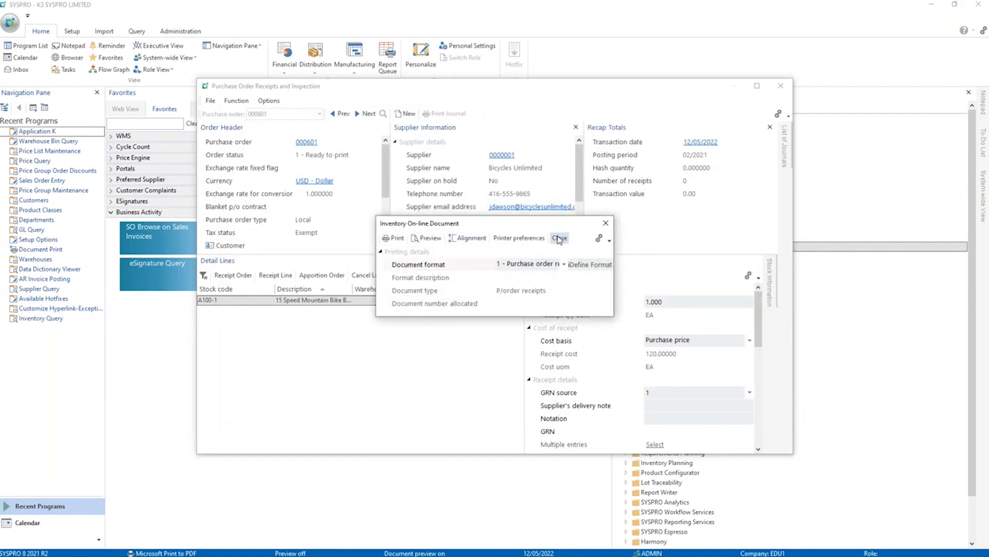
pyautogui.click(559, 238)
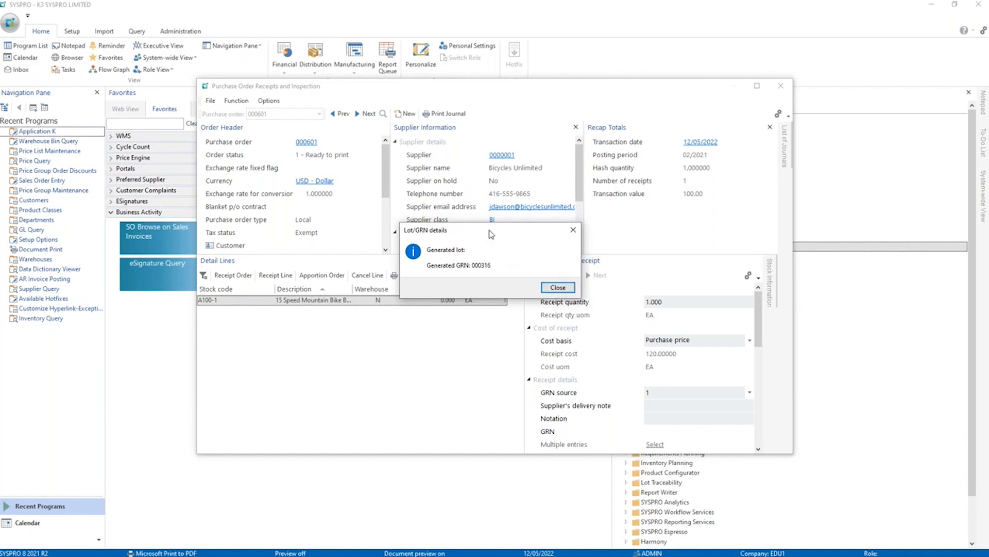
pyautogui.click(558, 287)
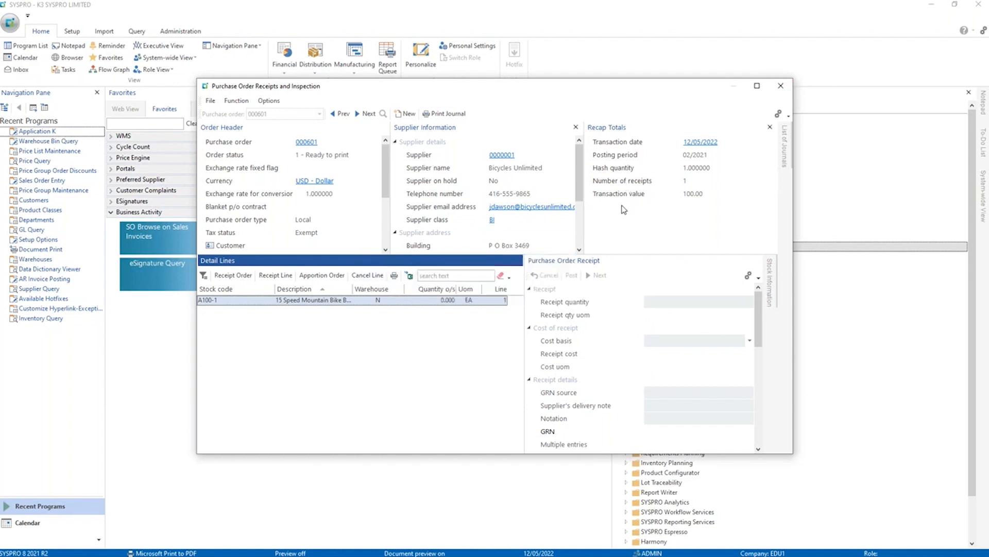
pyautogui.click(780, 91)
pyautogui.click(276, 465)
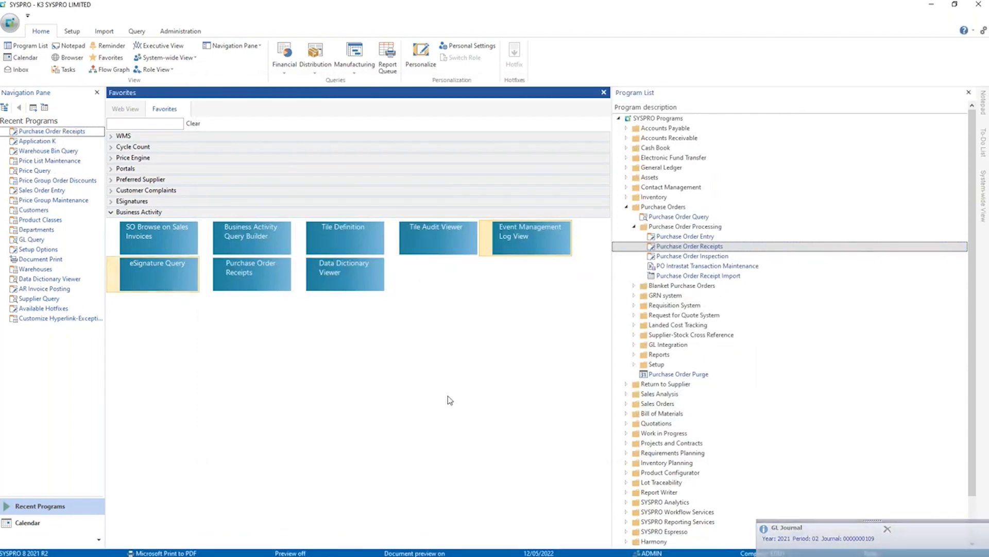
# Open eSignature Query, collapse the PO Change supplier contract entry, and examine the logged variables of the latest PO Receipt.
pyautogui.click(149, 273)
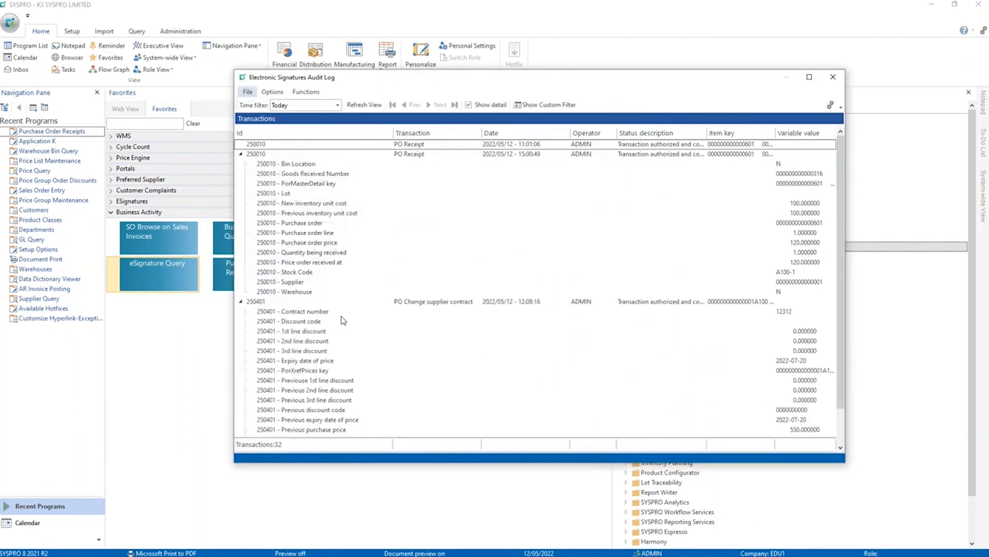
pyautogui.click(241, 302)
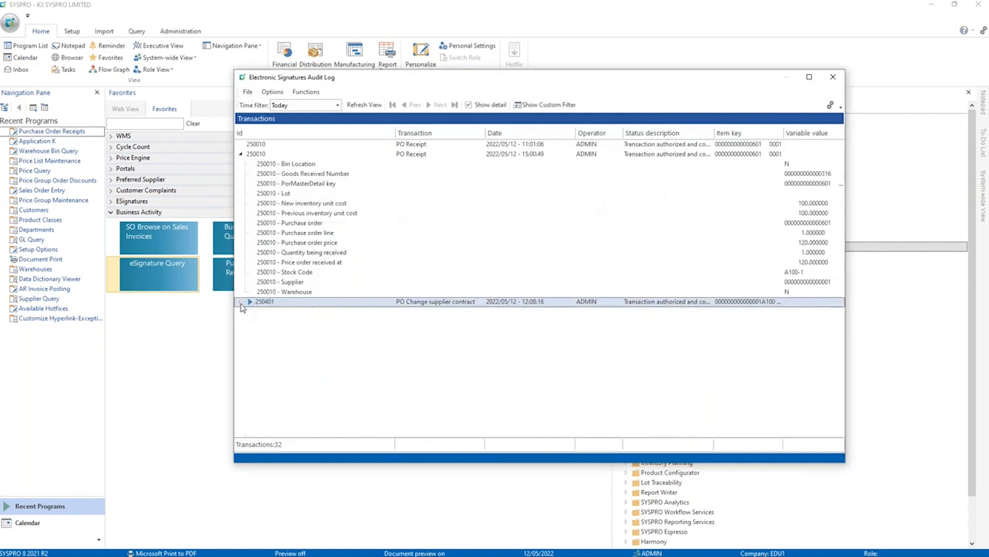
pyautogui.click(244, 155)
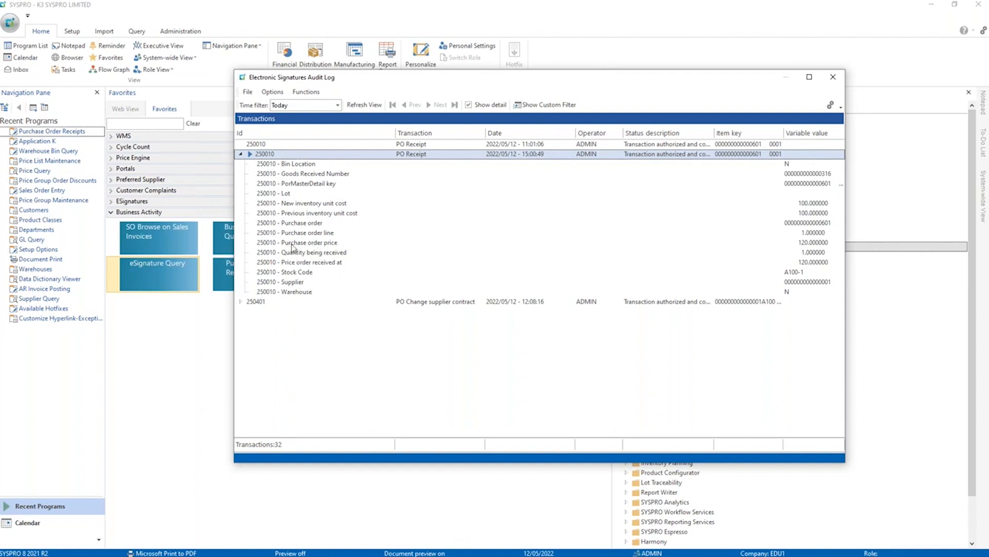
pyautogui.click(306, 203)
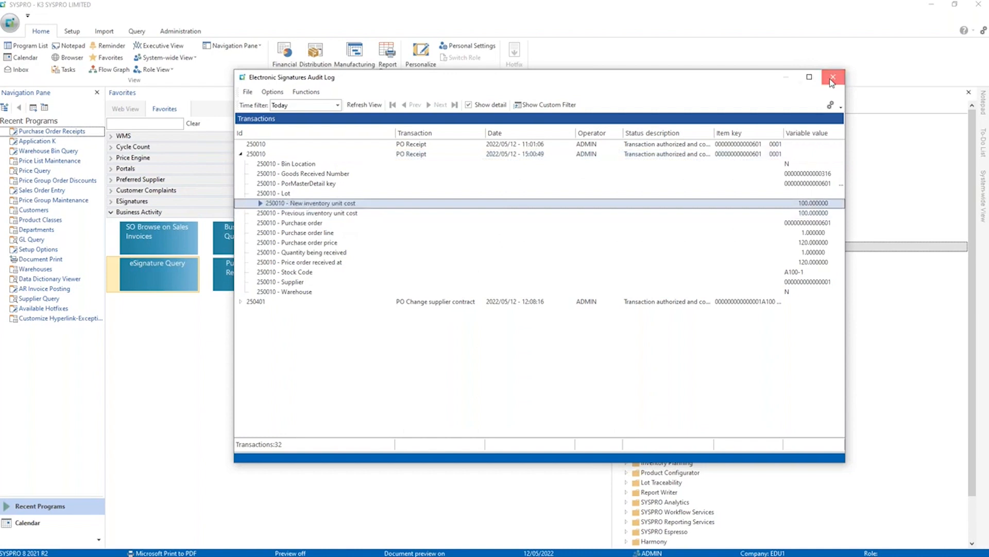
# Switch to Gmail in Chrome, open the newest email, and examine its PO, SKU, cost and receipted price details.
pyautogui.click(136, 548)
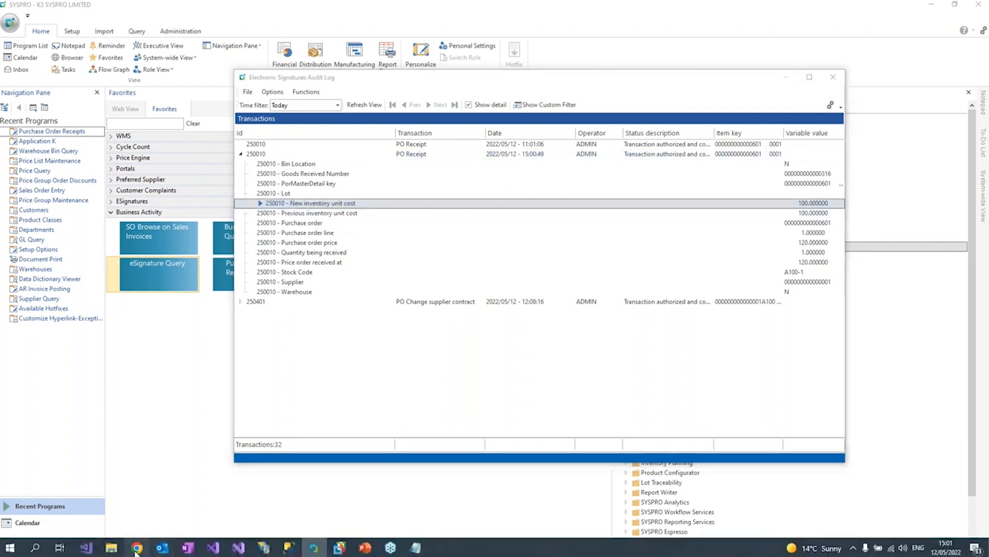
pyautogui.click(135, 140)
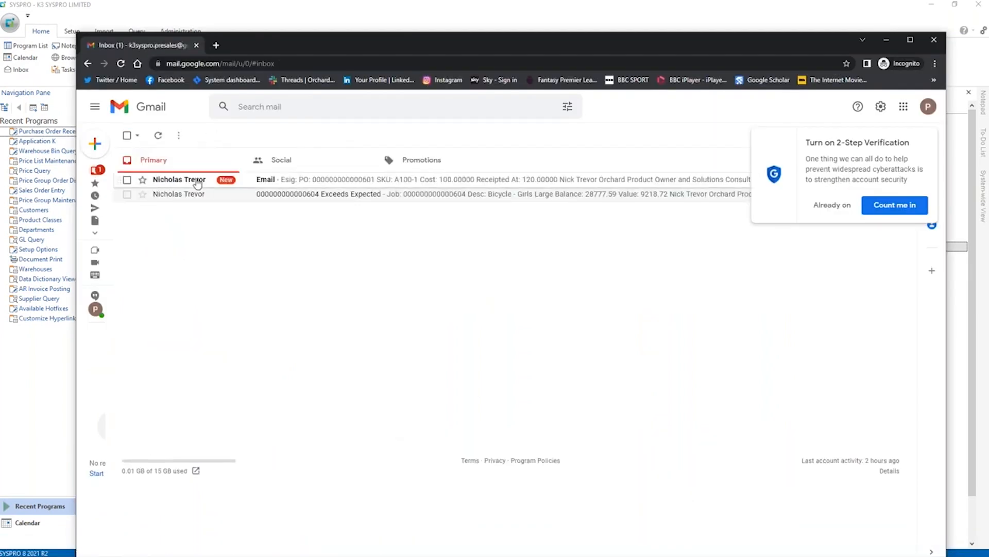
pyautogui.click(346, 184)
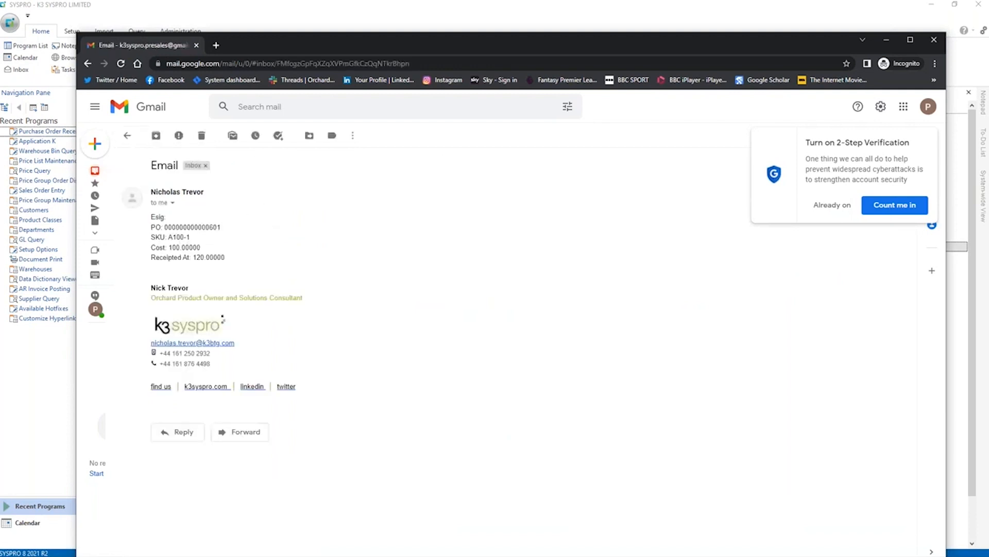
pyautogui.moveTo(184, 227); pyautogui.dragTo(222, 259)
pyautogui.click(213, 267)
pyautogui.moveTo(150, 247); pyautogui.dragTo(150, 226)
pyautogui.click(166, 249)
pyautogui.click(189, 255)
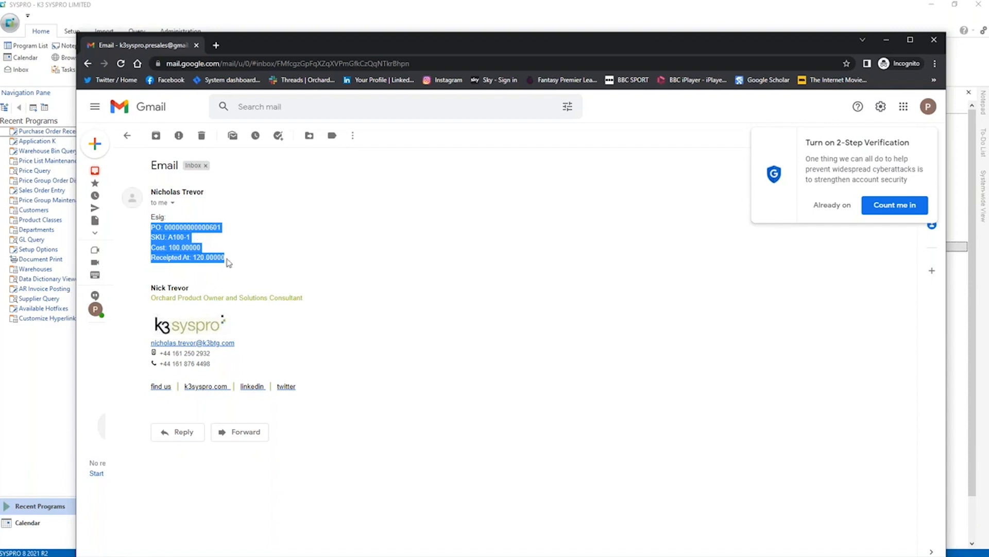
pyautogui.moveTo(227, 260); pyautogui.dragTo(147, 235)
# Return to SYSPRO, collapse the latest PO Receipt, examine the PO Change supplier contract variables, and close the audit log.
pyautogui.click(448, 17)
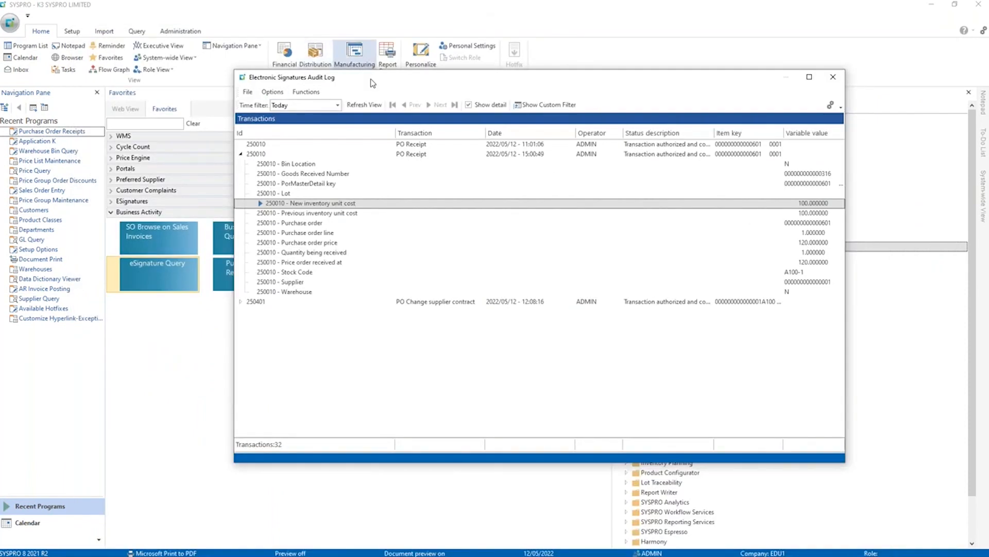
pyautogui.click(241, 154)
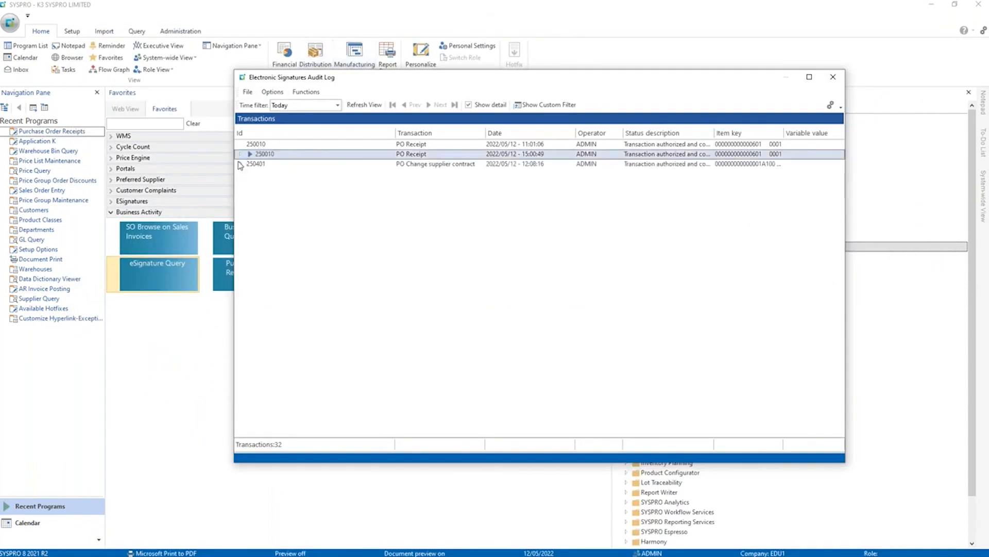
pyautogui.click(241, 163)
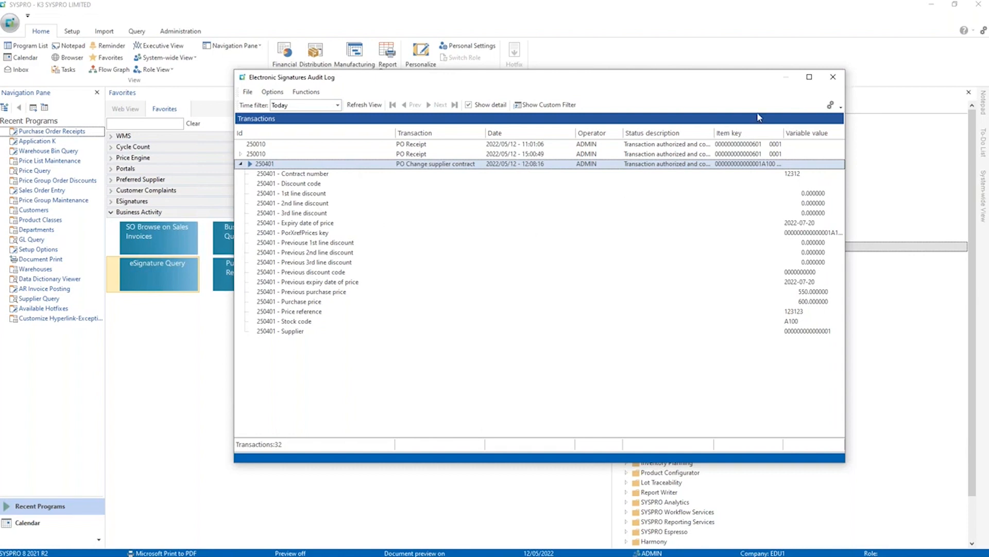
pyautogui.click(832, 78)
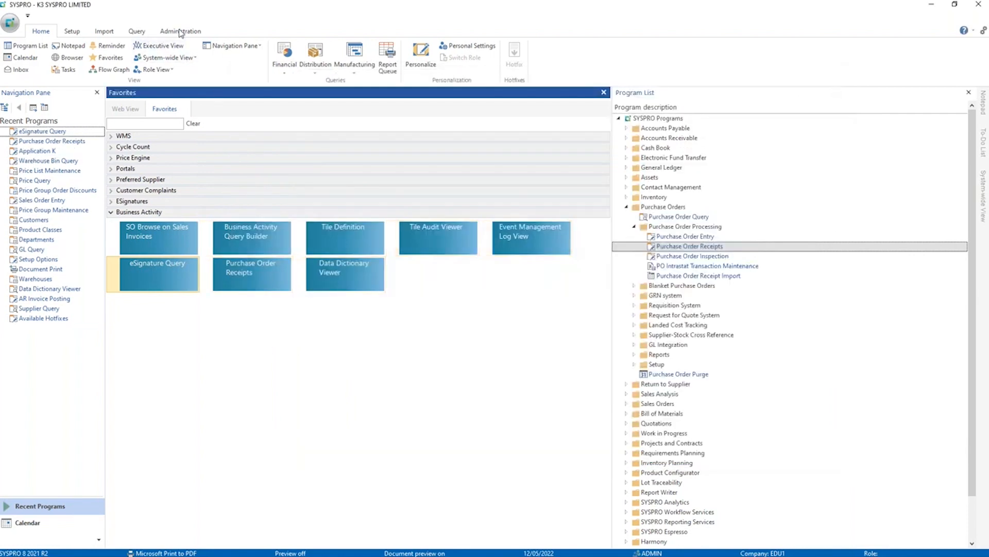
# Open the electronic signature transactions for company EDU1 and filter the Purchase Orders module by "contr".
pyautogui.click(73, 34)
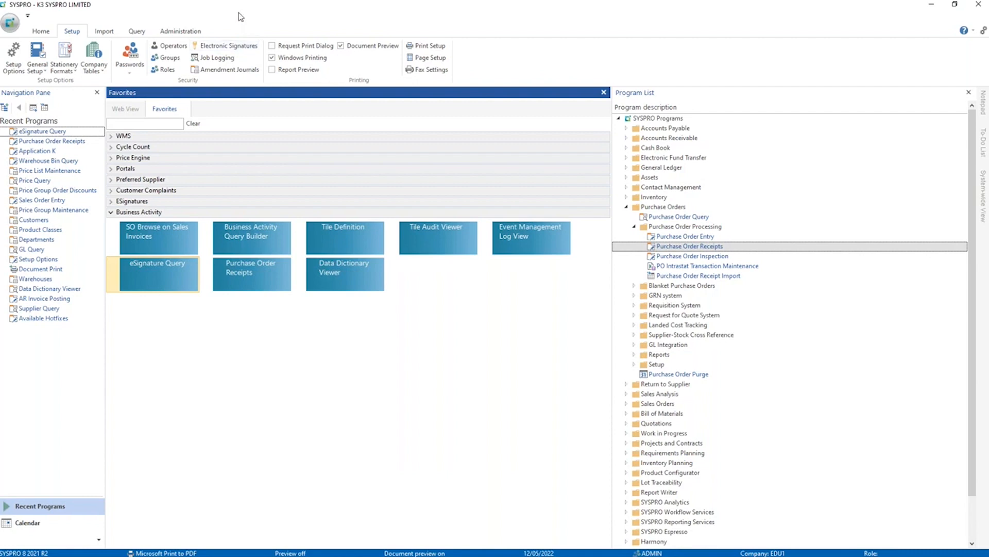
pyautogui.click(206, 48)
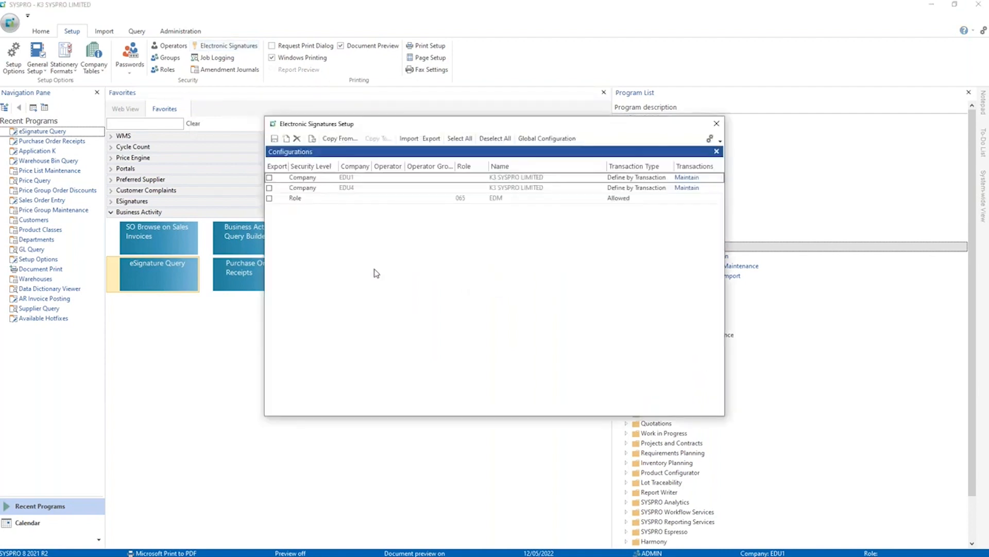
pyautogui.click(687, 177)
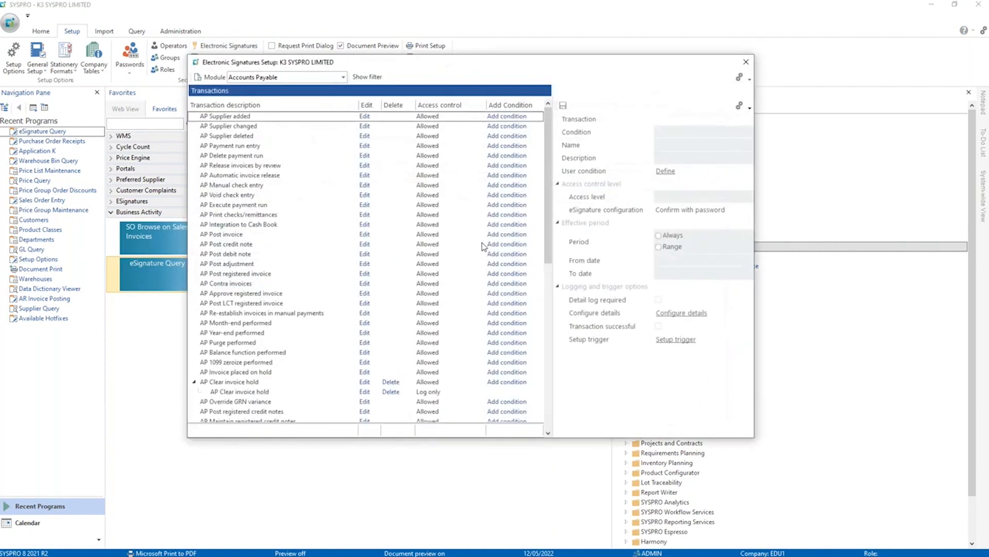
pyautogui.click(343, 77)
pyautogui.scroll(-5, 227, 144)
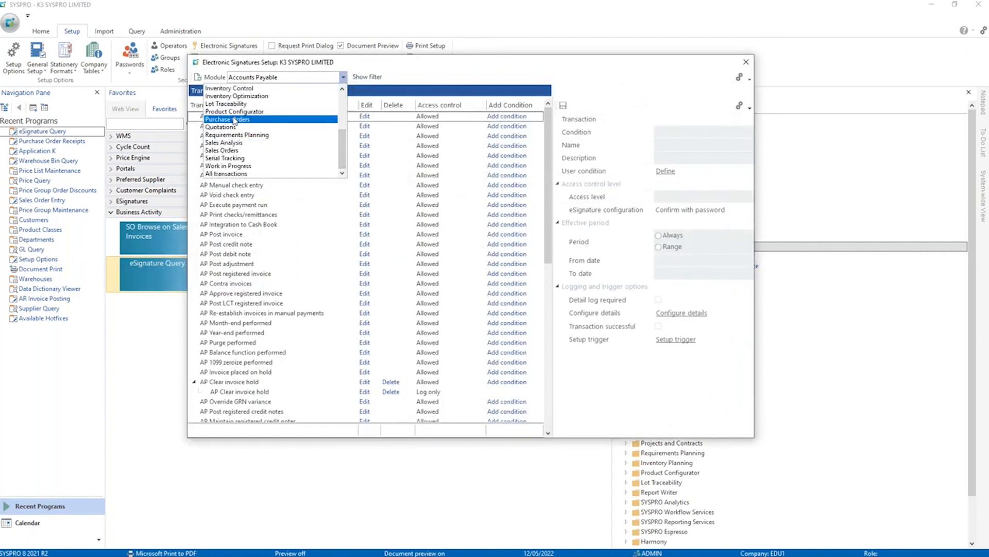
pyautogui.click(236, 119)
pyautogui.click(264, 206)
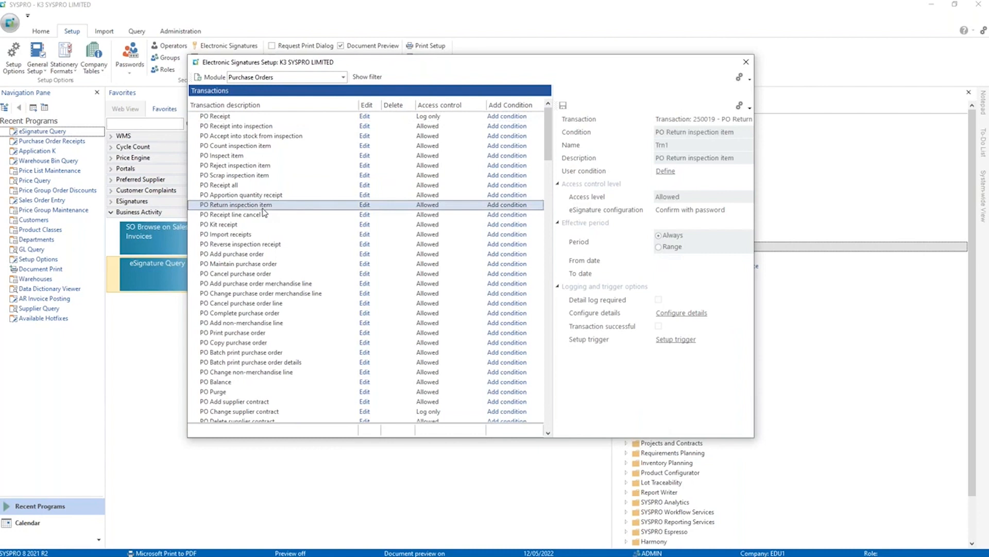
pyautogui.write('contr')
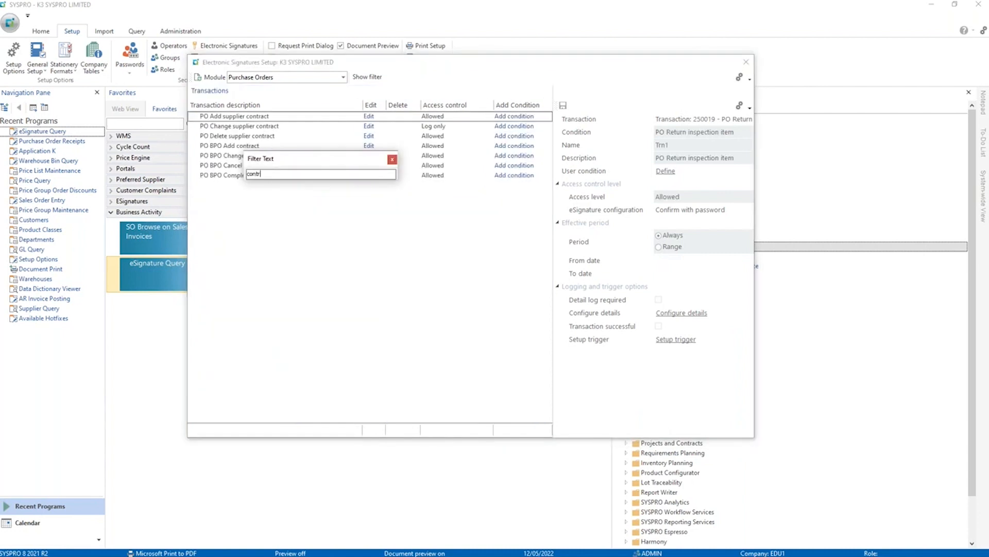
pyautogui.moveTo(292, 164); pyautogui.dragTo(284, 233)
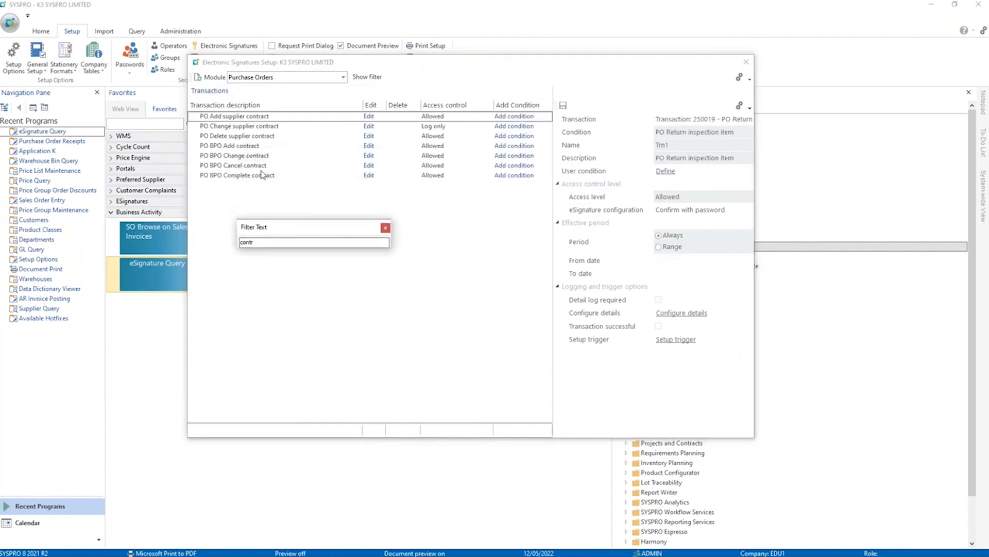
# Examine the detail log variables configured for PO Change supplier contract, and close the electronic signature setup.
pyautogui.click(254, 129)
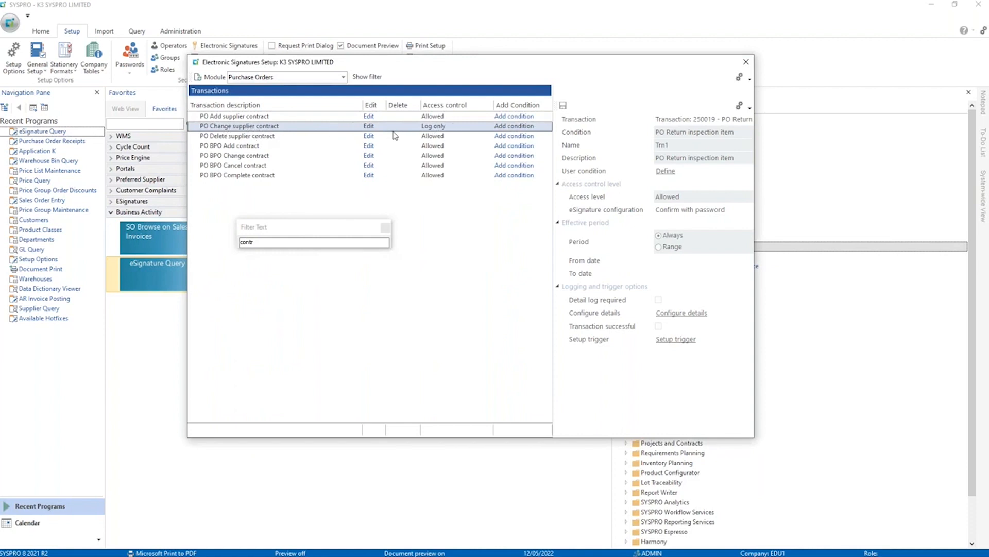
pyautogui.click(369, 126)
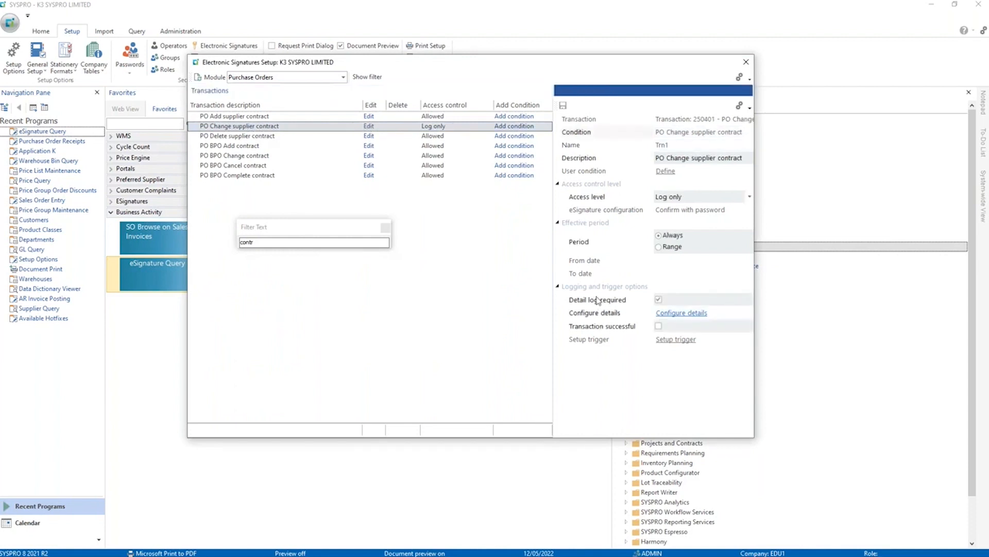
pyautogui.click(690, 316)
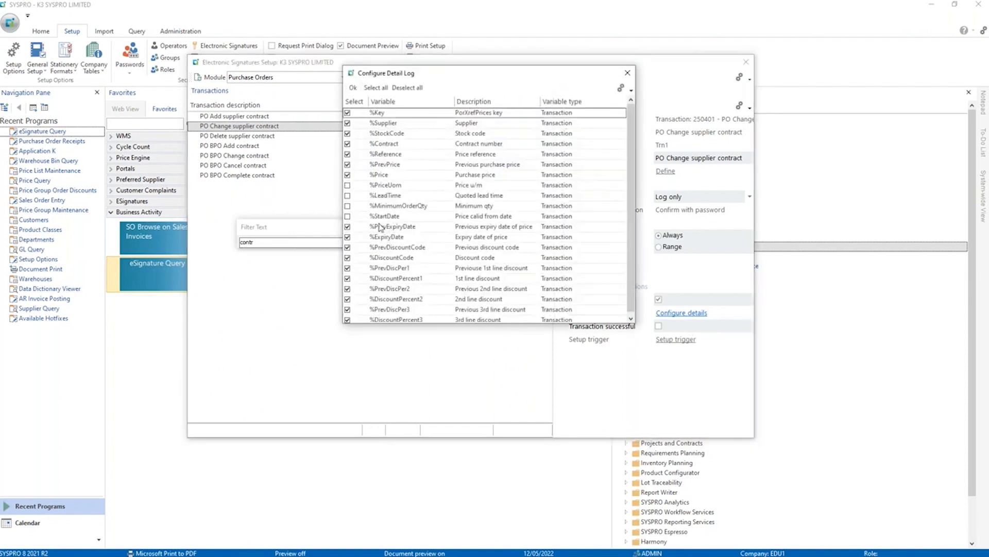
pyautogui.scroll(-1, 390, 221)
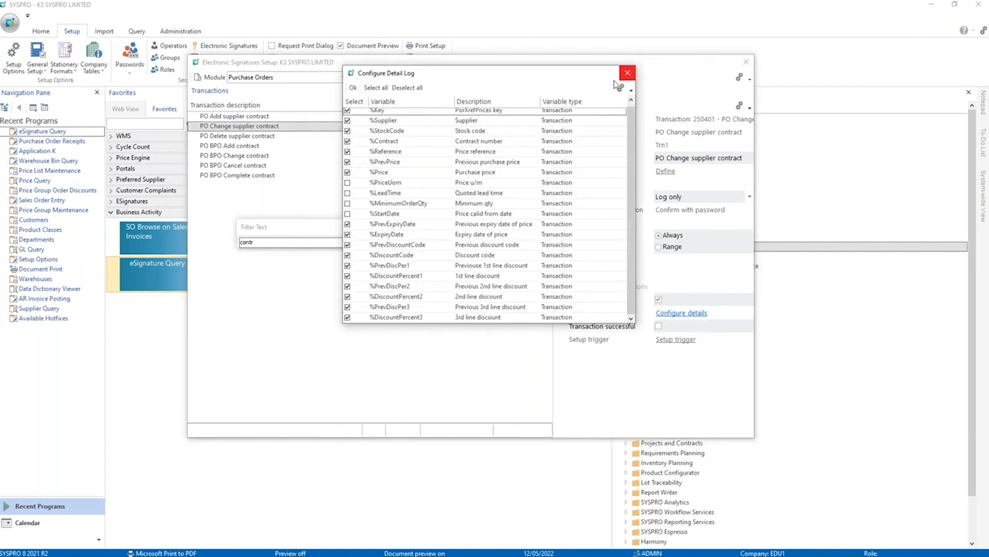
pyautogui.click(628, 73)
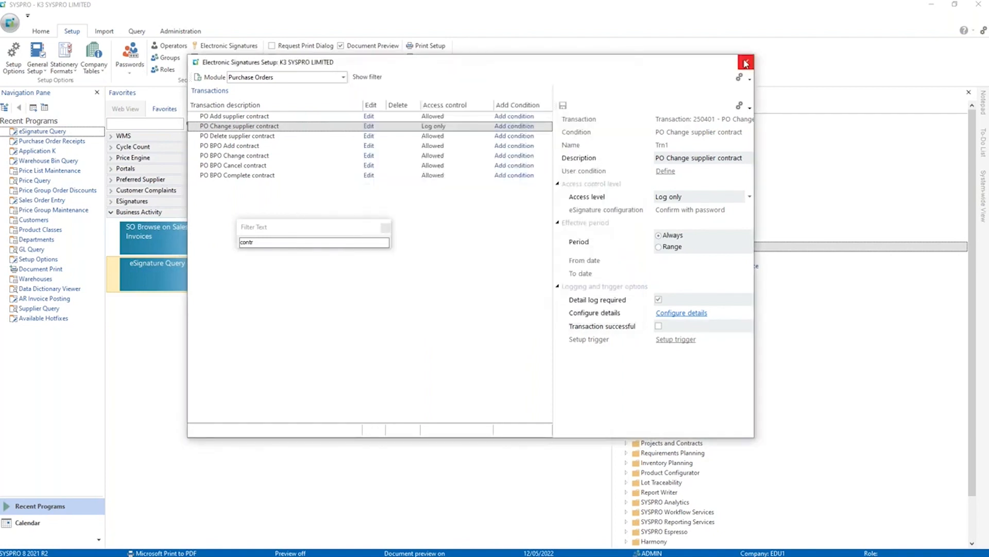
pyautogui.click(745, 64)
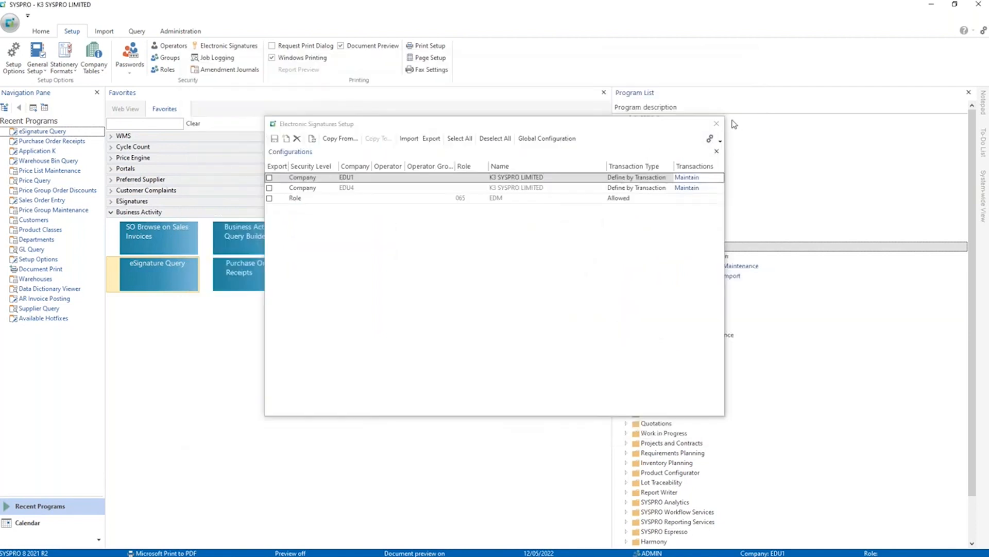
pyautogui.click(561, 296)
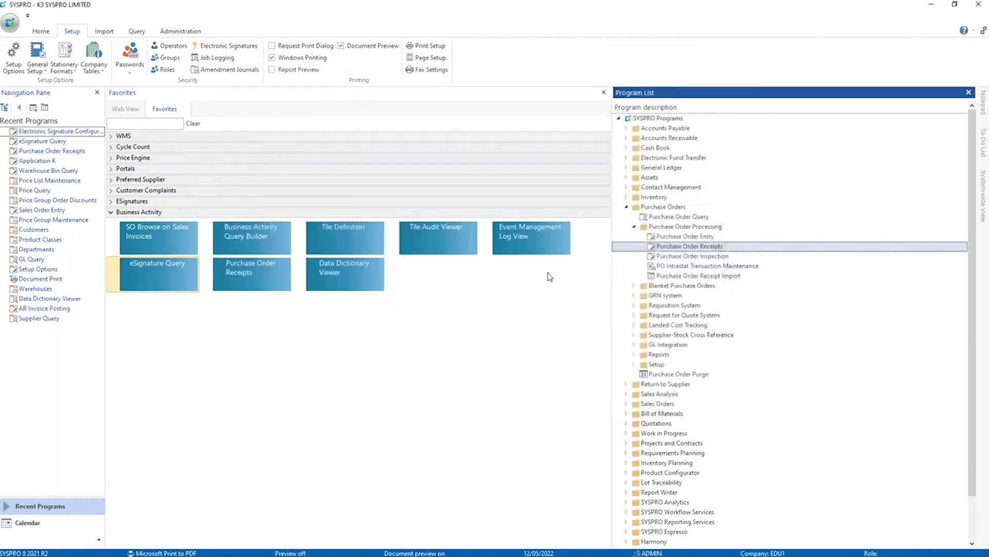
# Open Contract Price Maintenance from the Supplier-Stock Cross Reference setup programs and load the existing supplier contract for stock code A100.
pyautogui.click(634, 335)
pyautogui.click(642, 365)
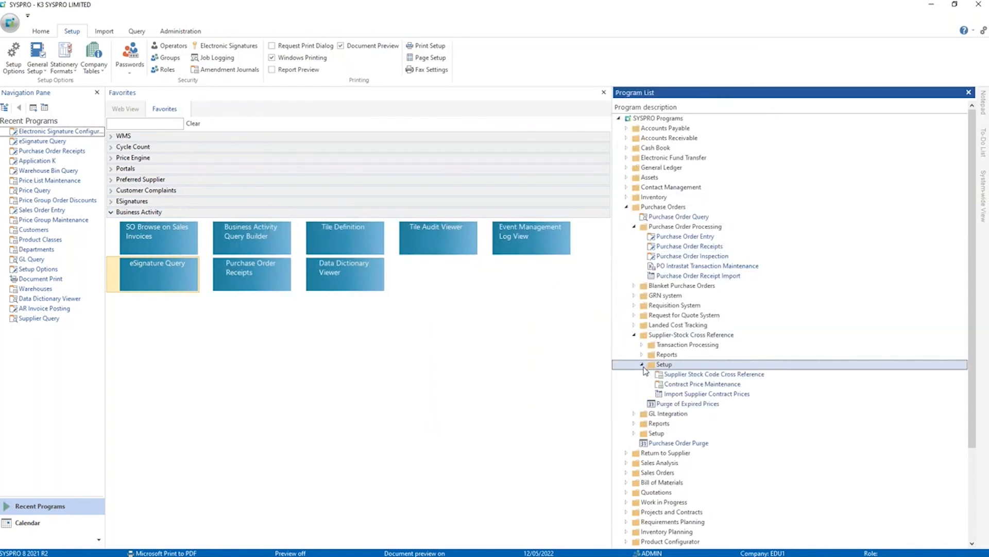
pyautogui.doubleClick(693, 384)
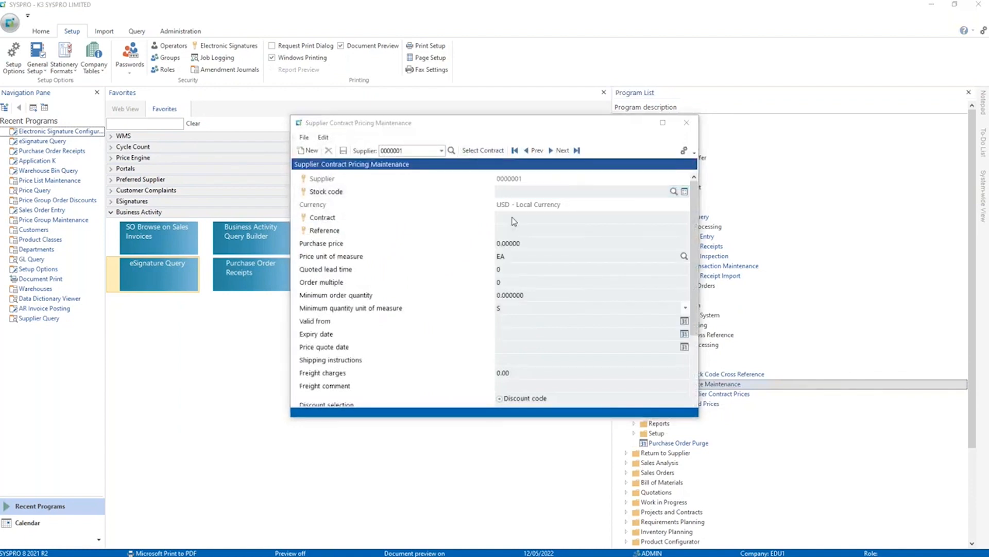
pyautogui.doubleClick(318, 203)
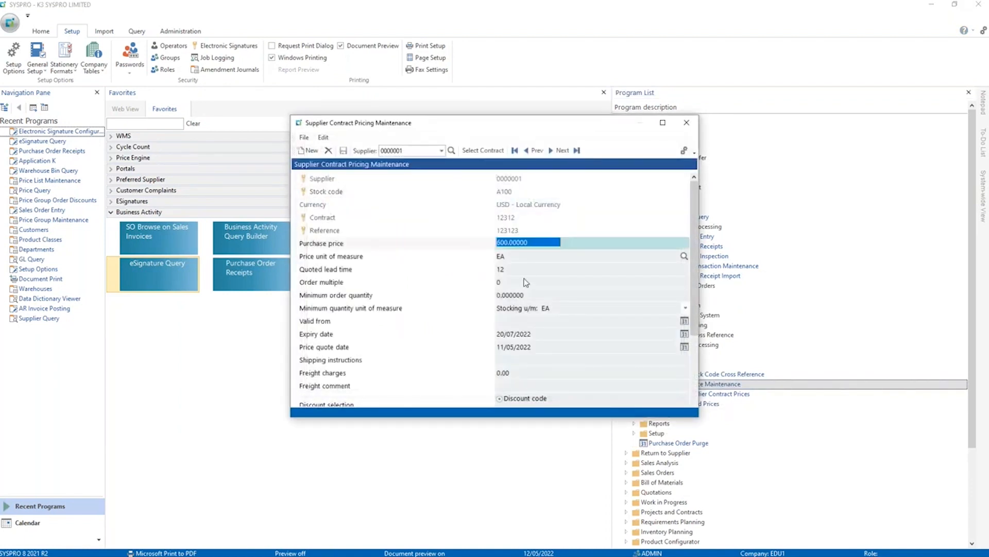
# Set the A100 contract's purchase price to 650, save the contract, and close Supplier Contract Pricing Maintenance.
pyautogui.write('65')
pyautogui.press('Tab')
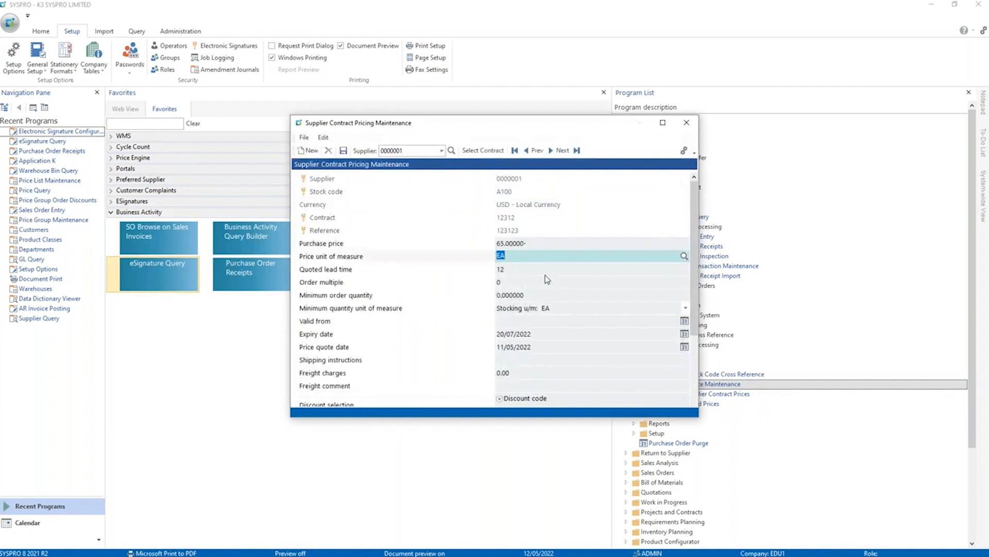
pyautogui.hotkey('shift', 'Tab')
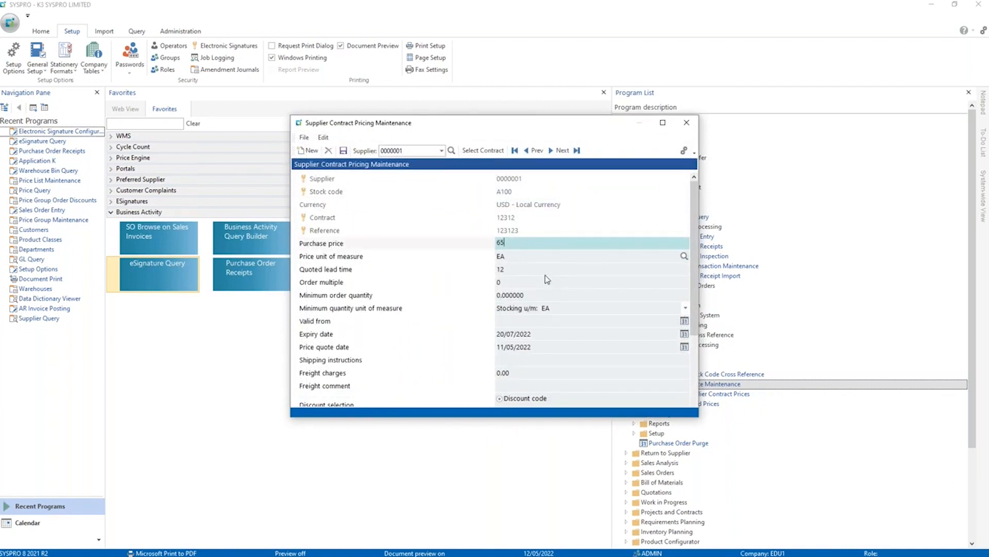
pyautogui.write('0')
pyautogui.press('Tab')
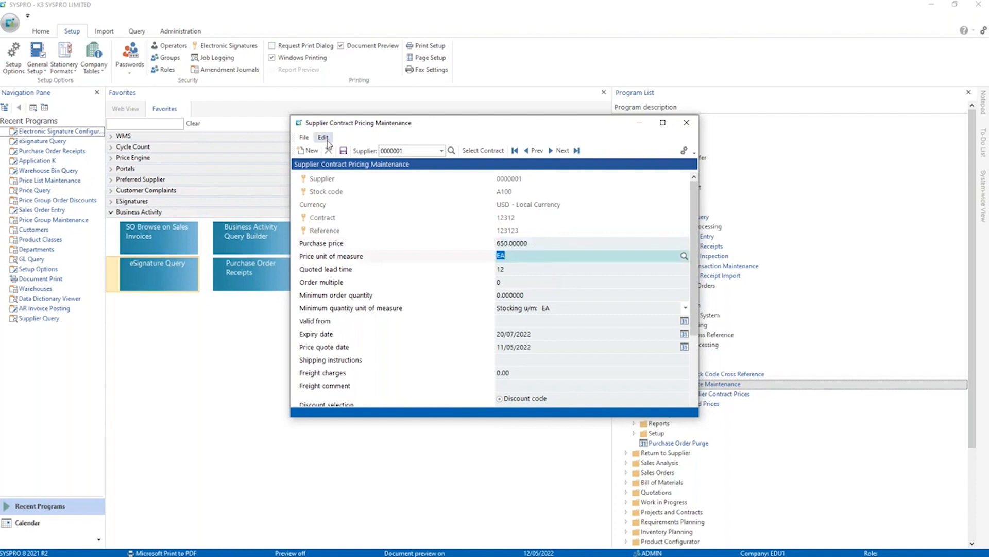
pyautogui.click(344, 150)
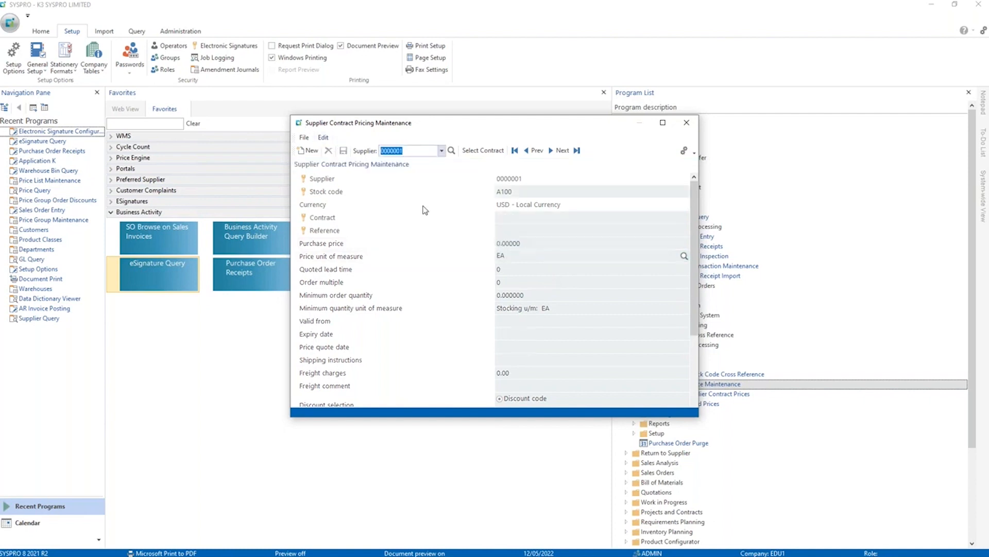
pyautogui.click(687, 122)
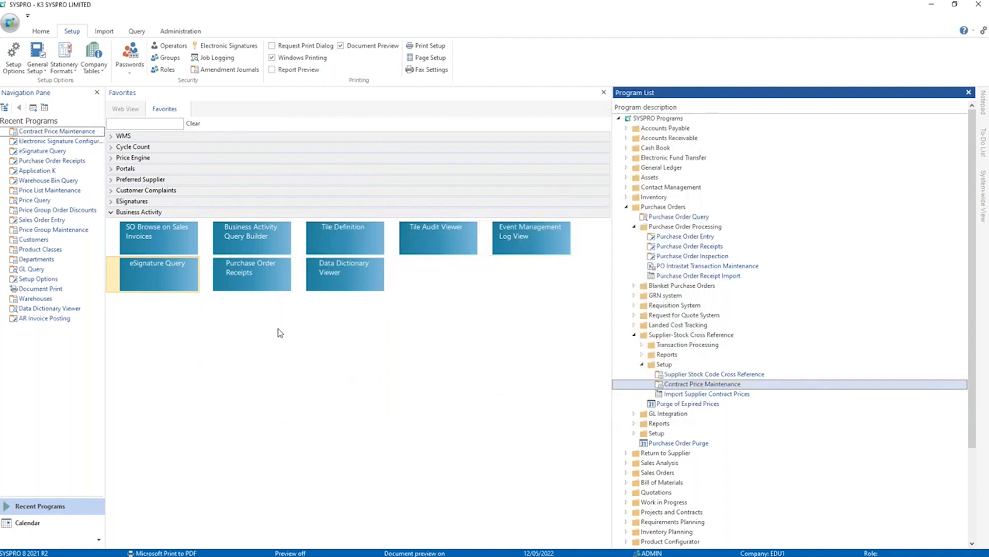
# Open eSignature Query, examine the previous and new purchase prices of the latest PO Change supplier contract entry, and close the log.
pyautogui.click(157, 283)
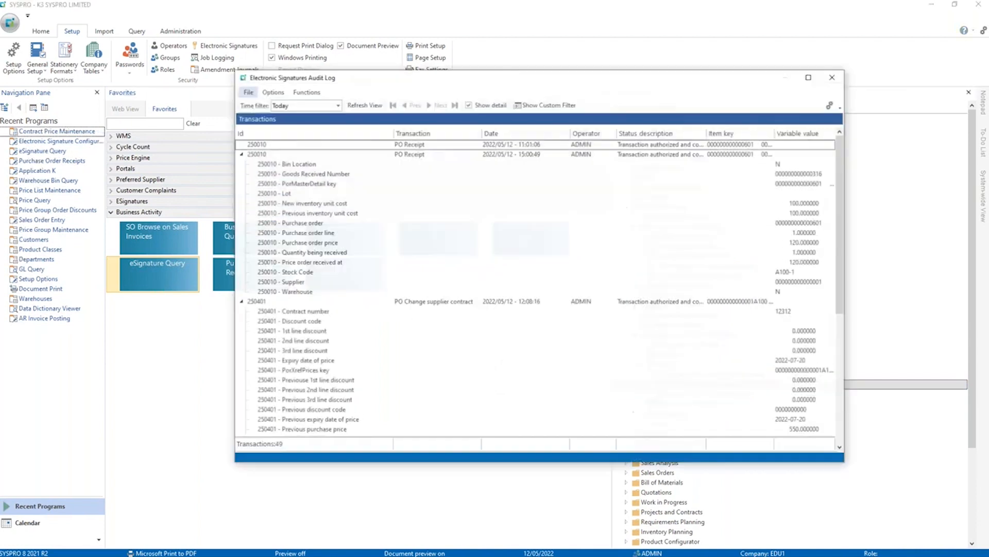
pyautogui.click(241, 303)
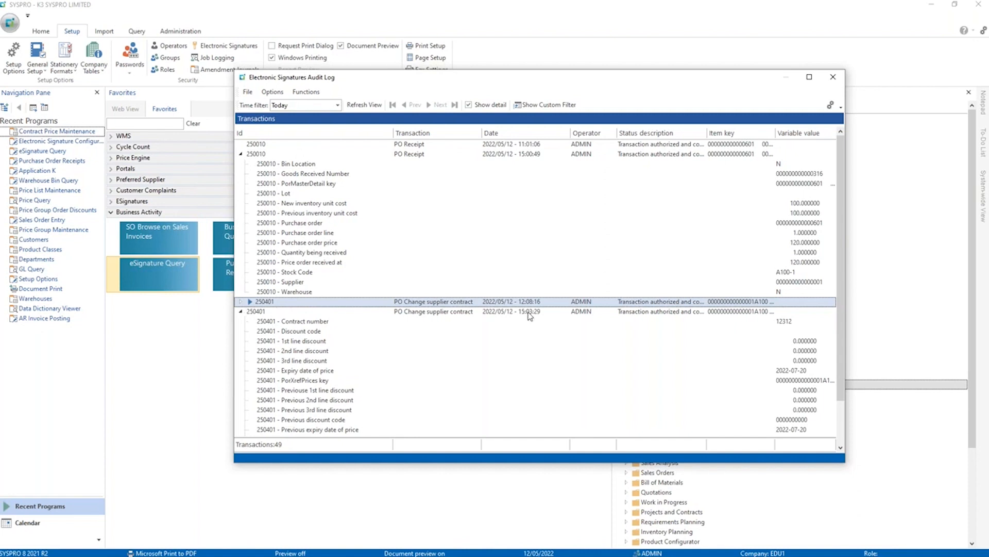
pyautogui.click(530, 312)
pyautogui.scroll(-2, 330, 418)
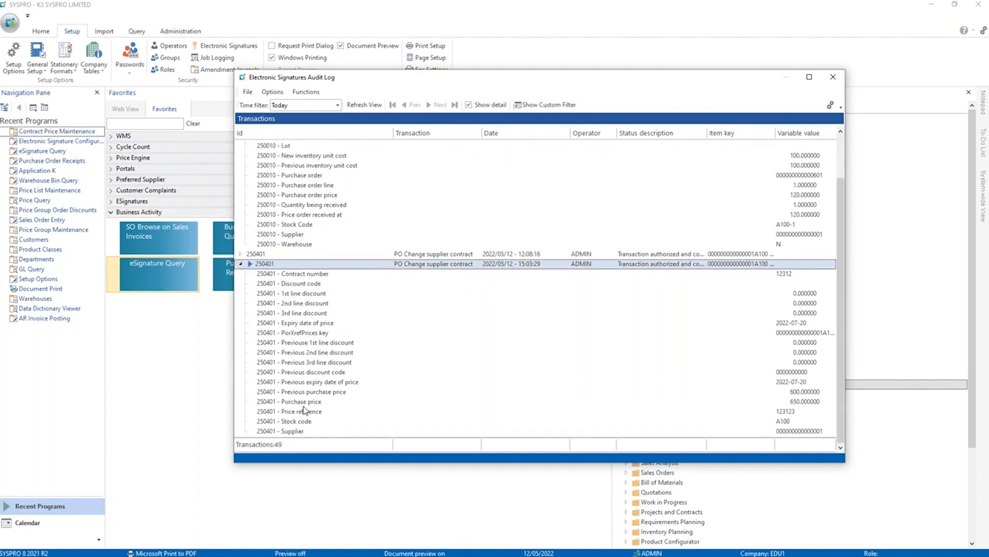
pyautogui.click(315, 394)
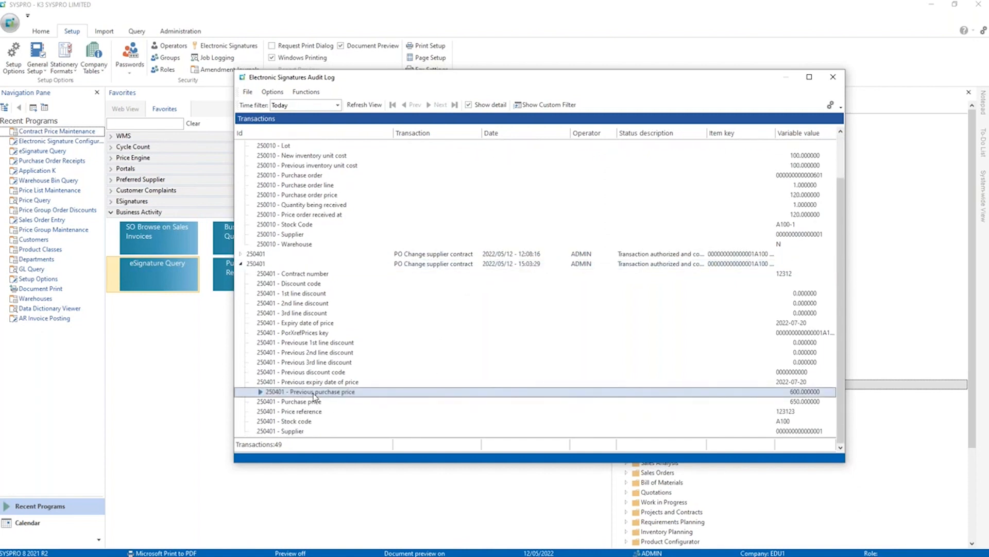
pyautogui.click(314, 403)
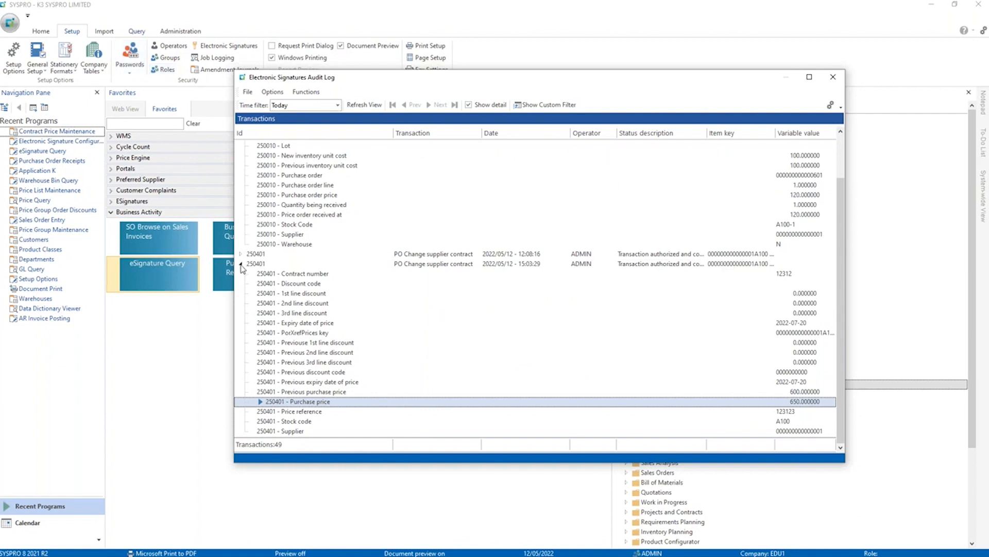
pyautogui.click(241, 263)
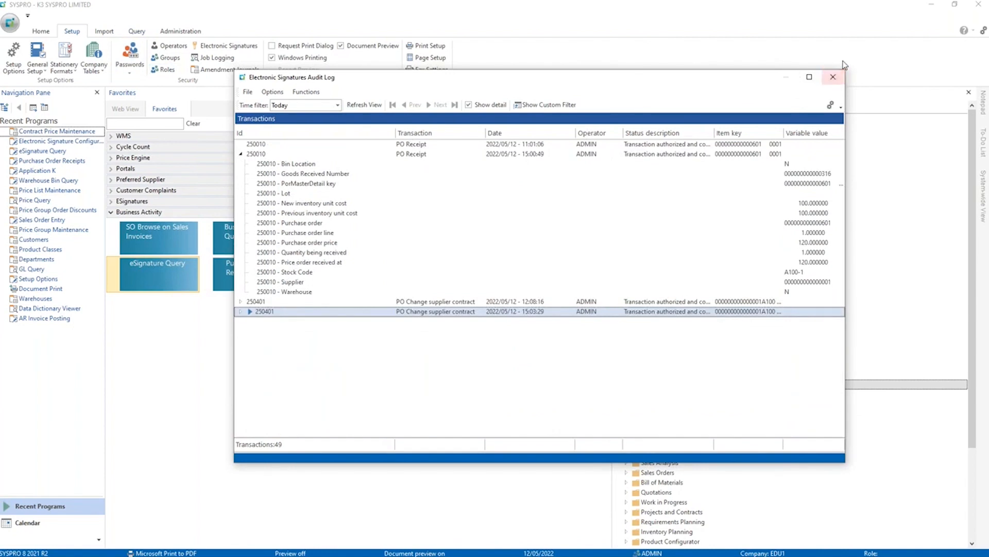
pyautogui.click(832, 78)
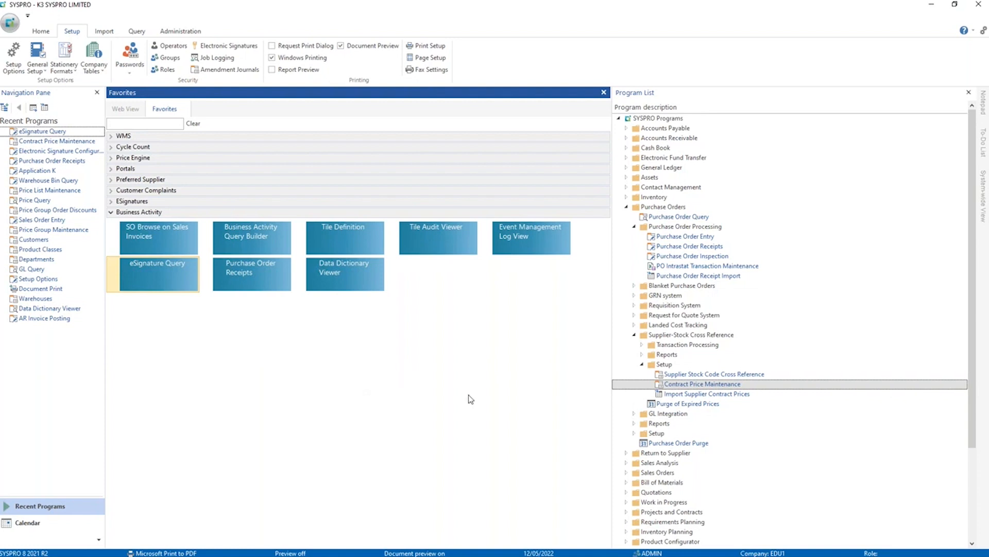
# Switch to the PowerPoint slide show and advance to the "Data access and visibility" slide.
pyautogui.hotkey('alt', 'Tab')
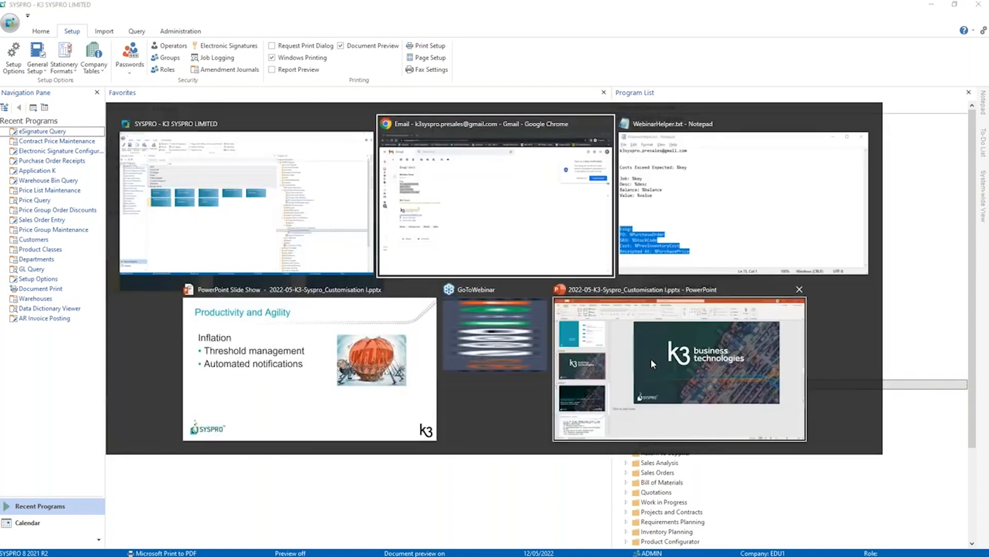
pyautogui.click(309, 369)
pyautogui.press('Right')
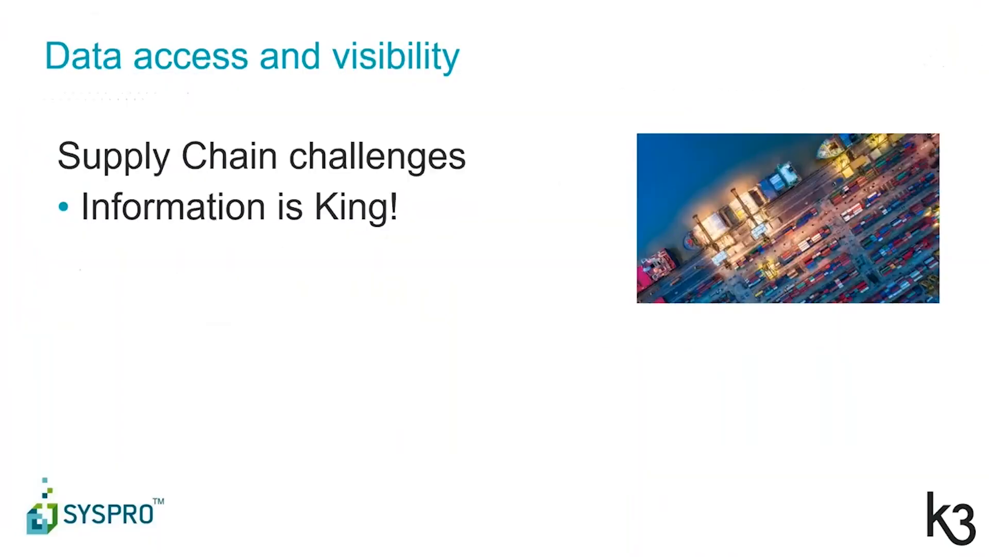
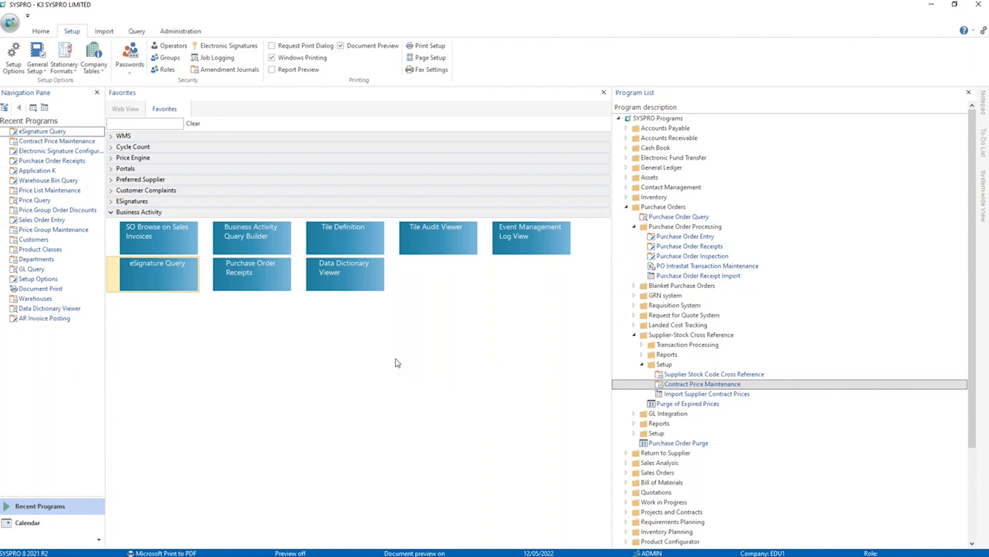
# Open the Data Dictionary Viewer, filter the tables by "inventory mov", and select the InvMovements table.
pyautogui.click(329, 280)
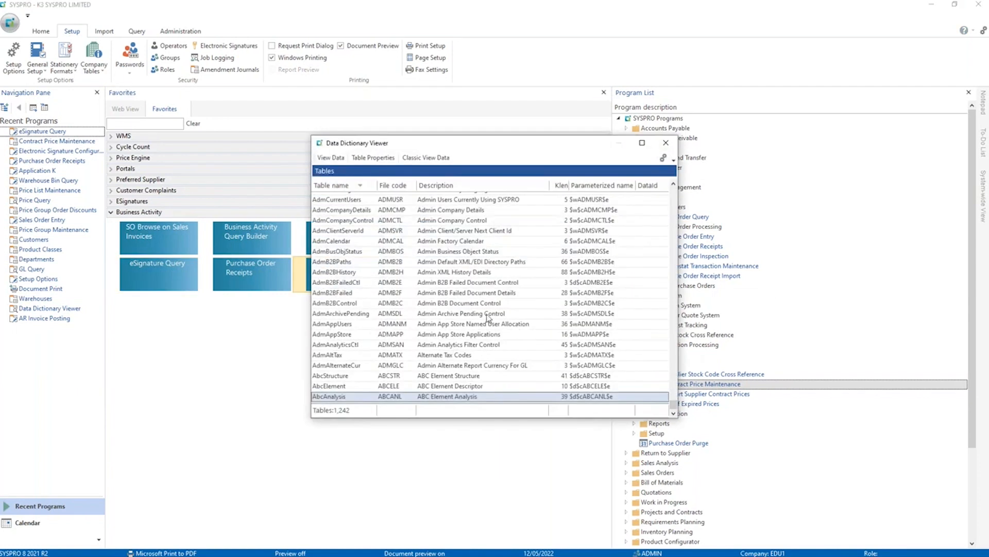
pyautogui.scroll(5, 428, 318)
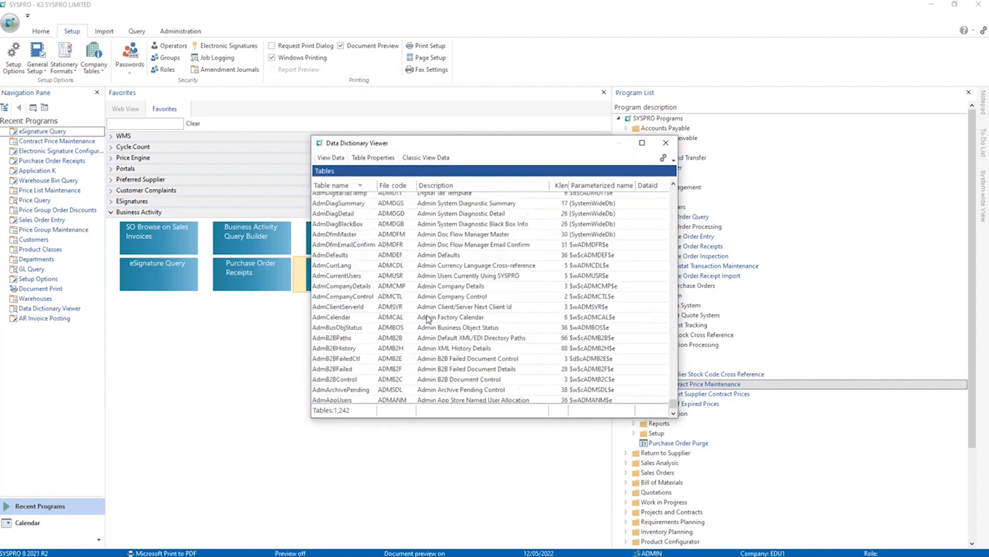
pyautogui.click(427, 318)
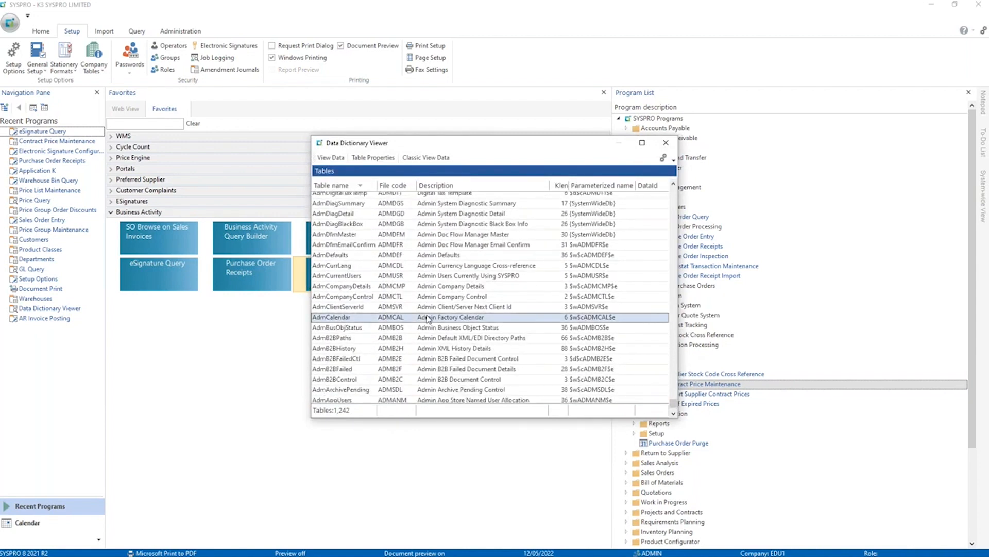
pyautogui.write('inventory')
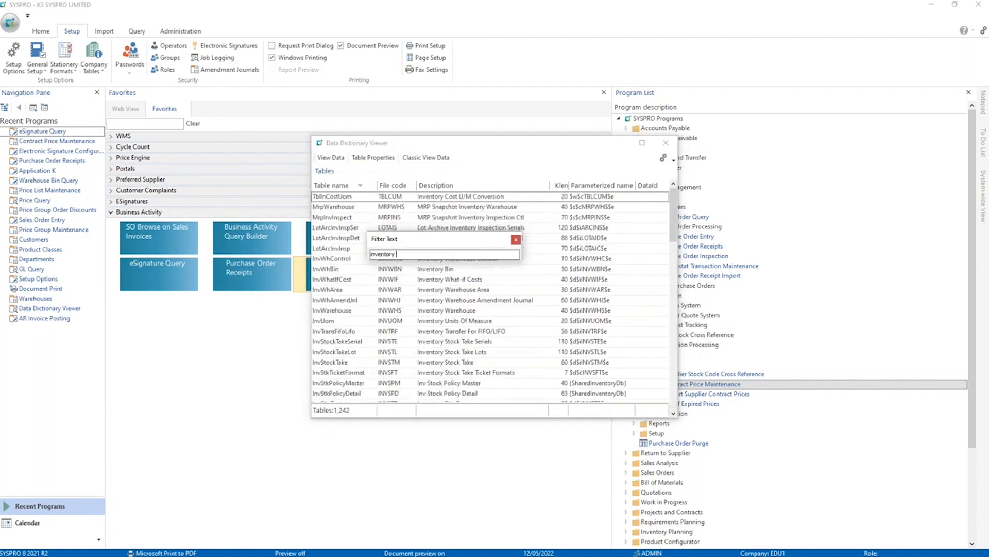
pyautogui.write(' mov')
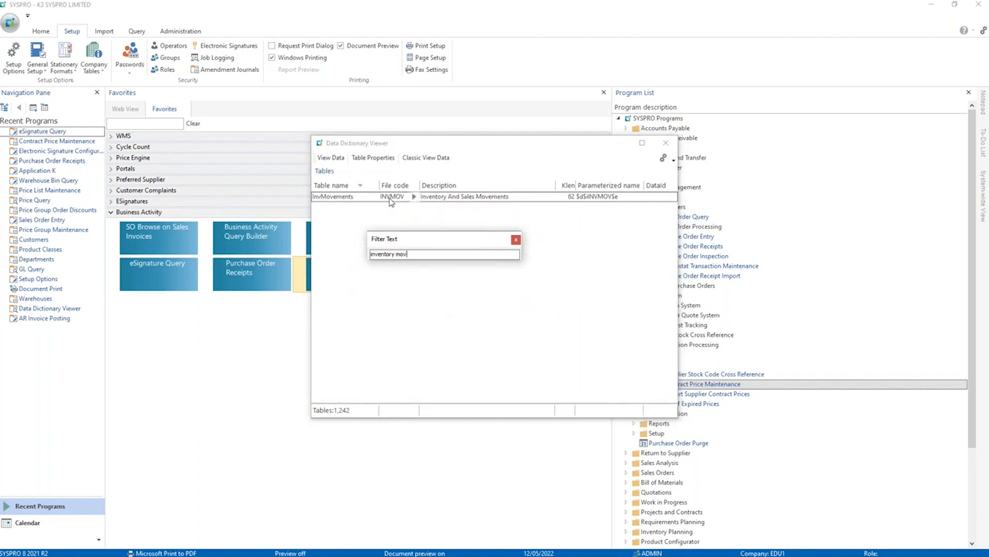
pyautogui.click(390, 199)
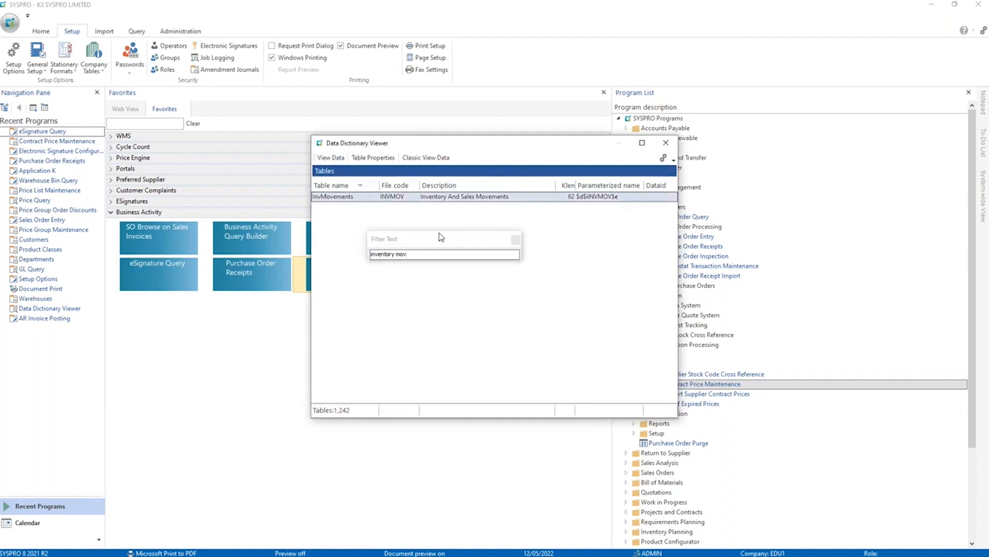
# View the data in the InvMovements table, examine its rows, and close the Data Viewer and Data Dictionary Viewer.
pyautogui.click(331, 158)
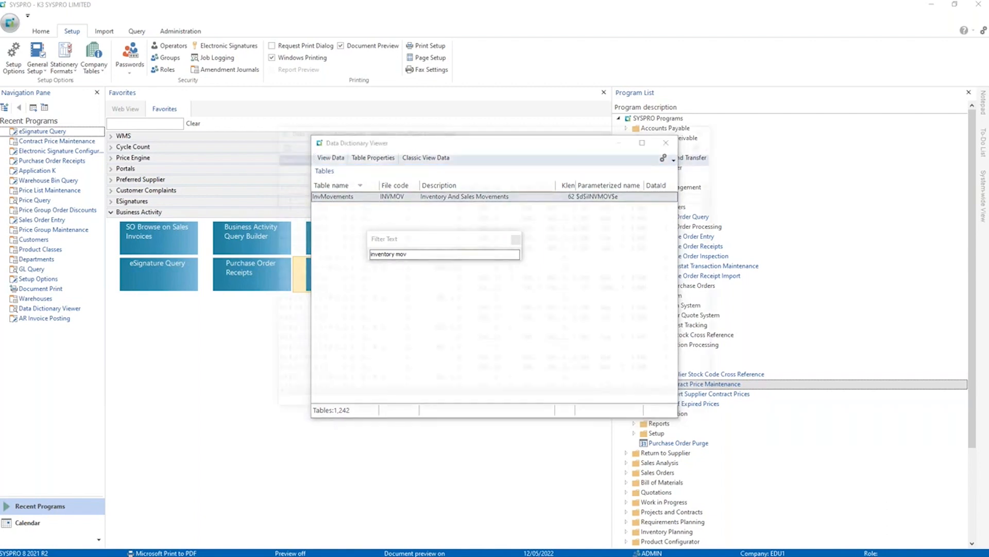
pyautogui.scroll(-4, 398, 292)
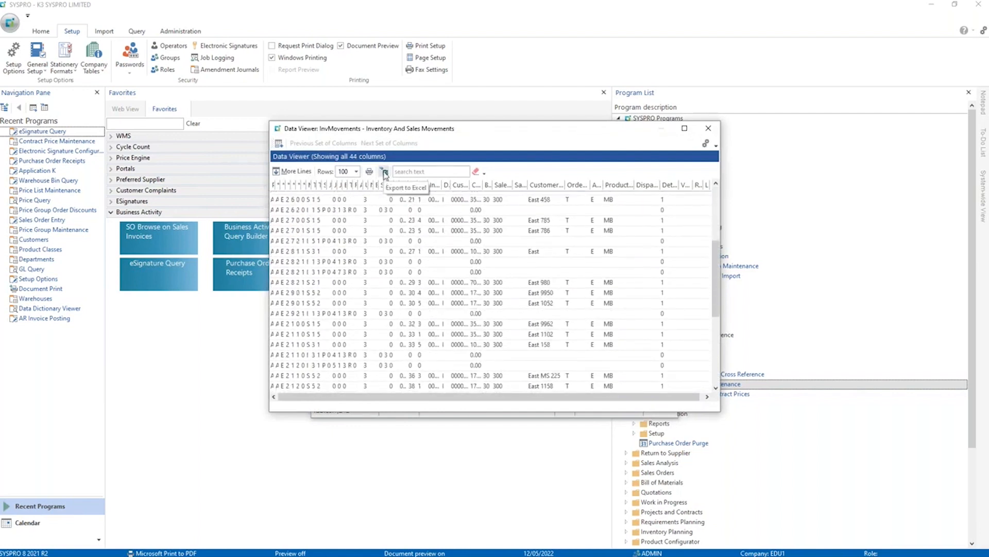
pyautogui.scroll(-4, 447, 273)
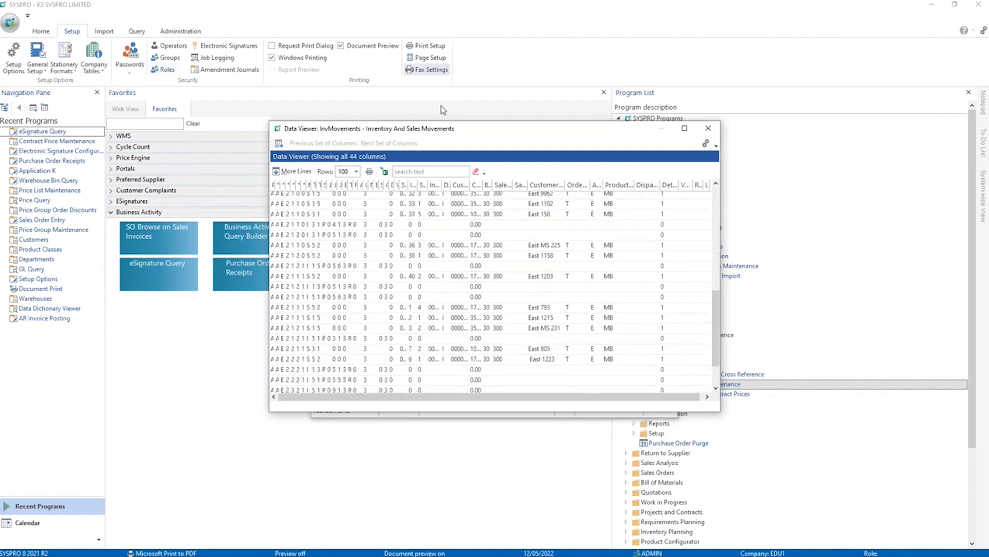
pyautogui.moveTo(440, 128); pyautogui.dragTo(367, 55)
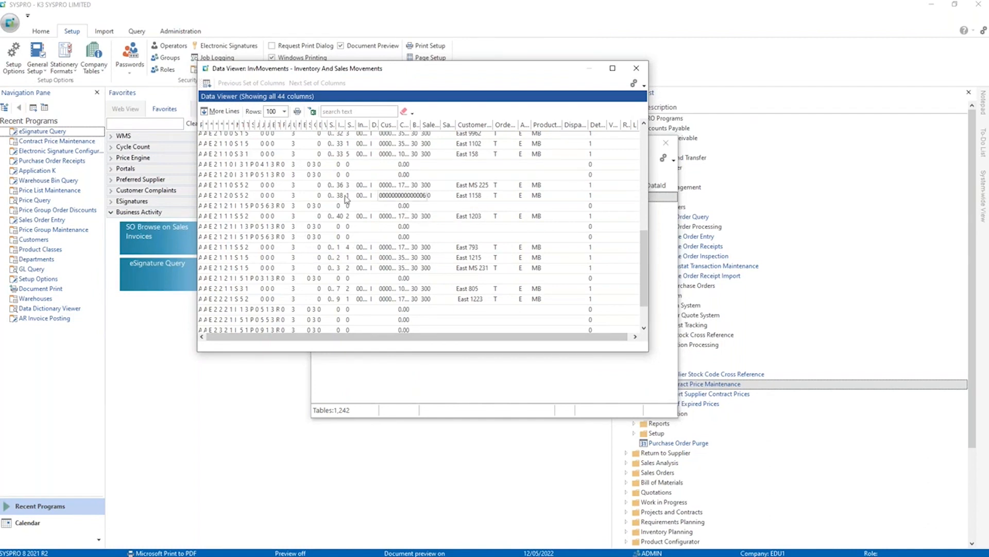
pyautogui.click(637, 69)
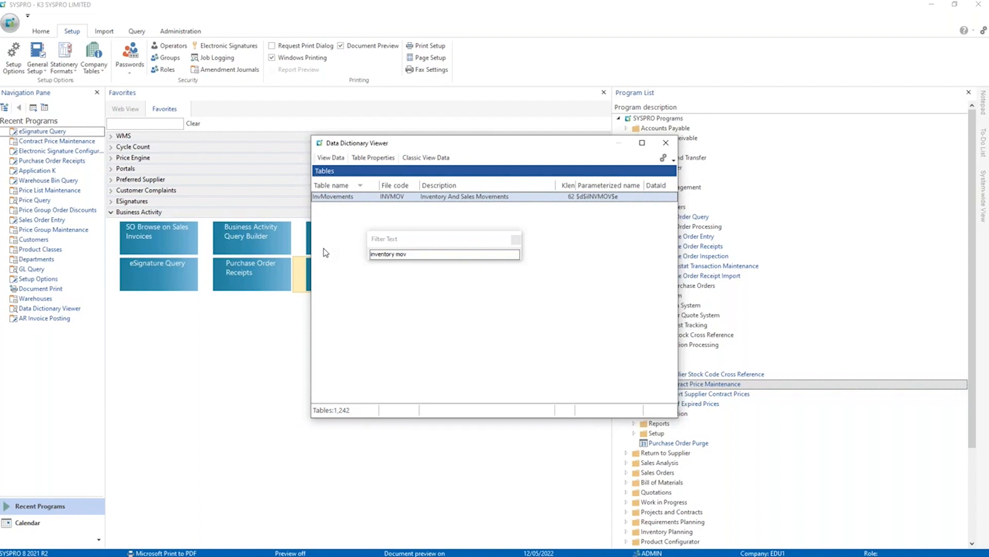
pyautogui.click(666, 142)
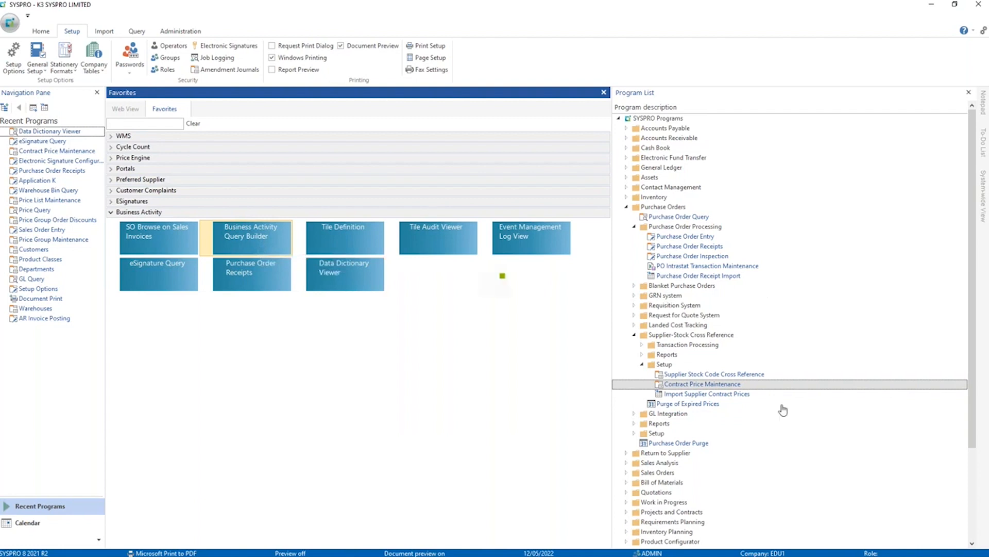
# Open the Business Activity Query Builder and create a view named bq_SupplierBal.
pyautogui.click(256, 273)
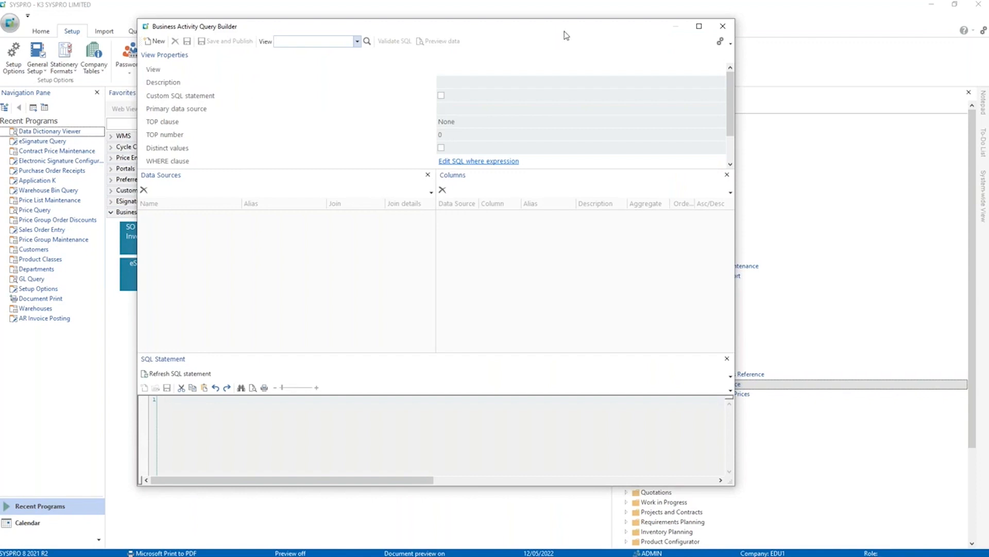
pyautogui.moveTo(552, 26)
pyautogui.mouseDown()
pyautogui.moveTo(608, 29)
pyautogui.moveTo(570, 23)
pyautogui.mouseUp()
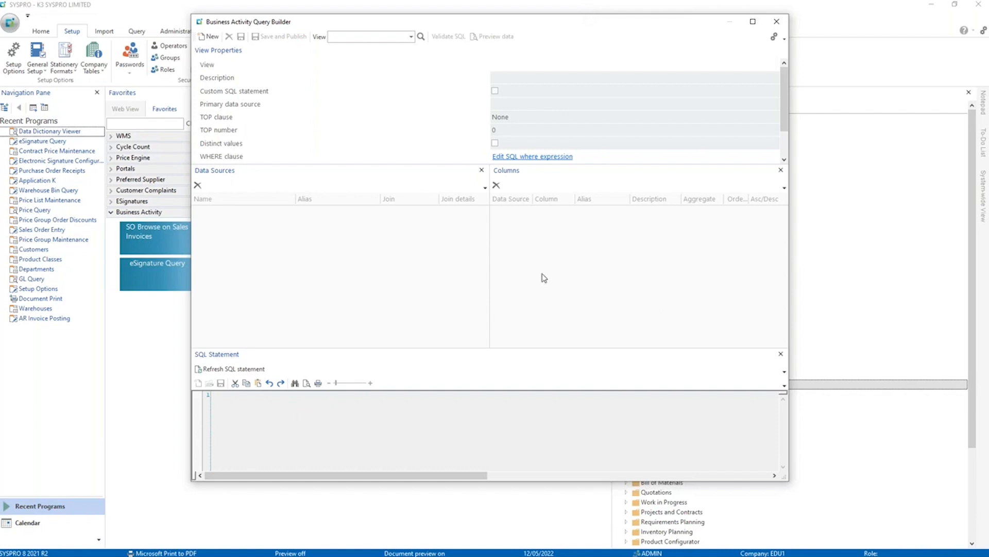
pyautogui.click(351, 37)
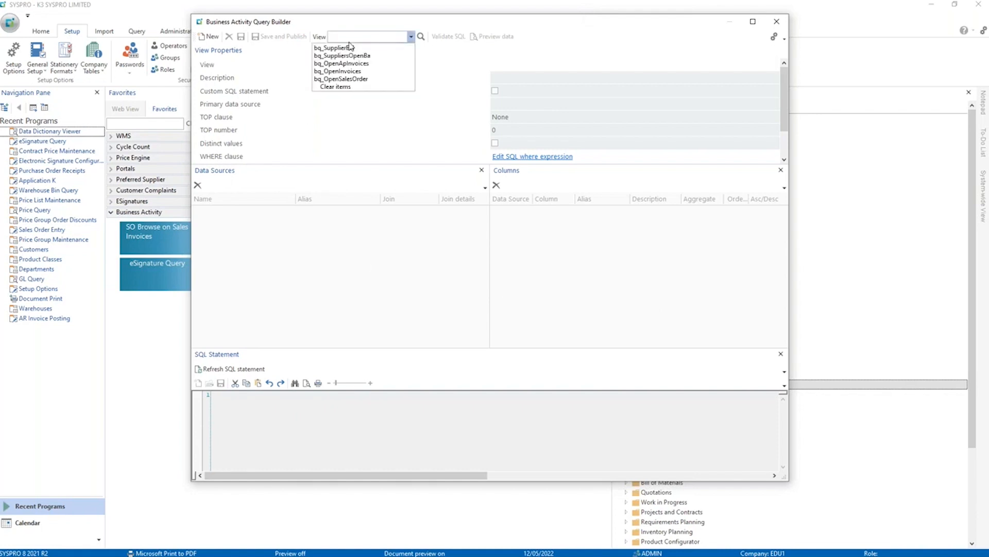
pyautogui.write('SupplierBal')
pyautogui.press('Return')
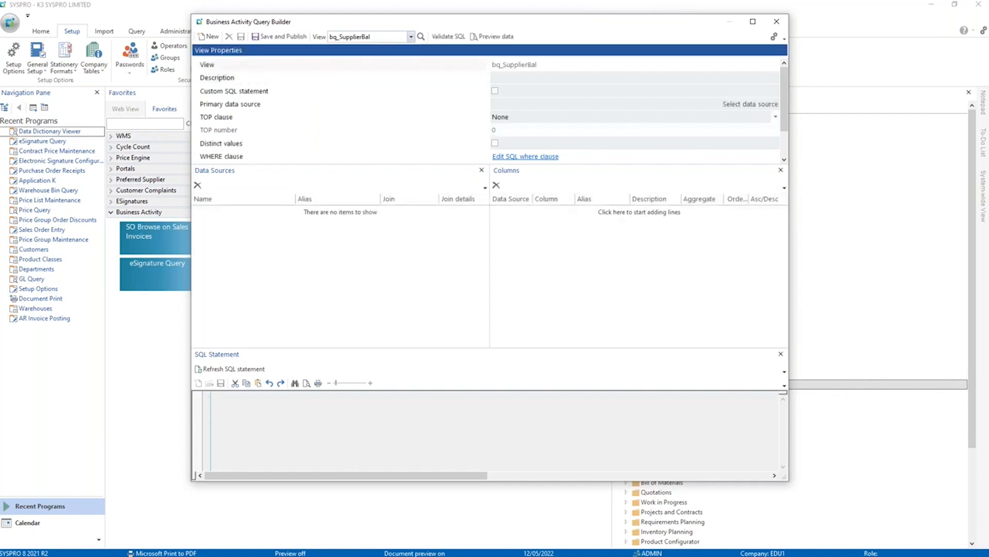
# Set the view's description to "Supplier Balances".
pyautogui.click(536, 79)
pyautogui.write('Supplier Balances')
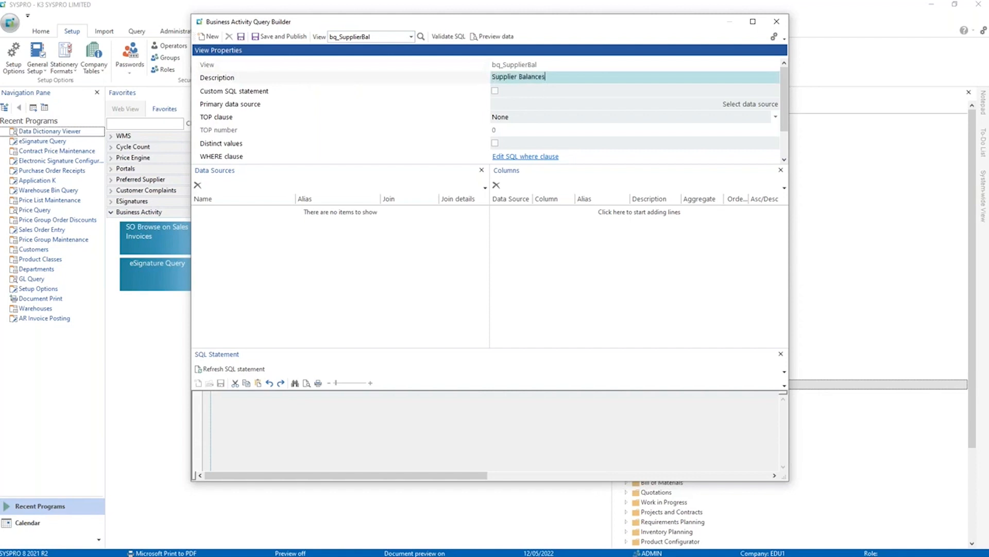
pyautogui.press('Tab')
pyautogui.press('Tab')
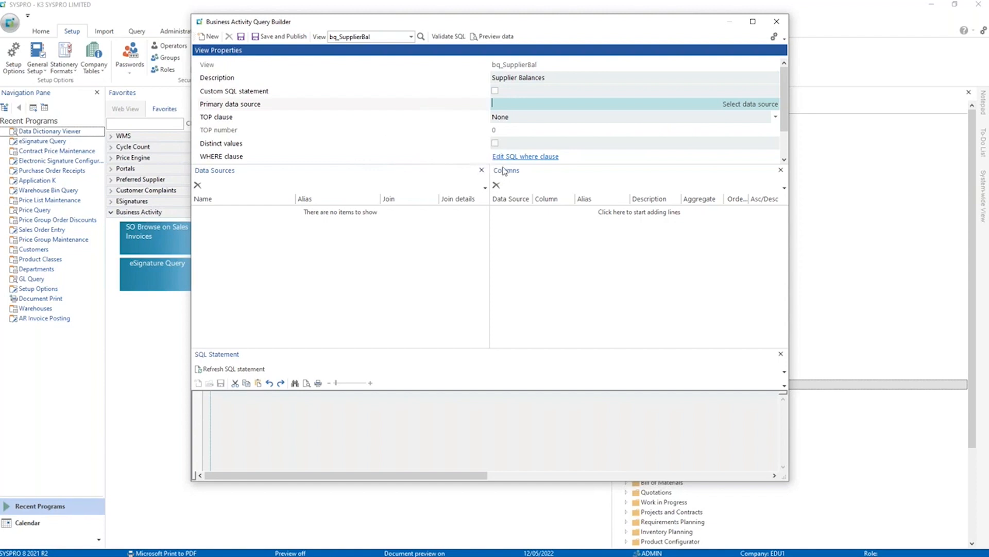
# Filter the available data sources by "supplier mas" and set ApSupplier as the view's primary data source.
pyautogui.click(760, 105)
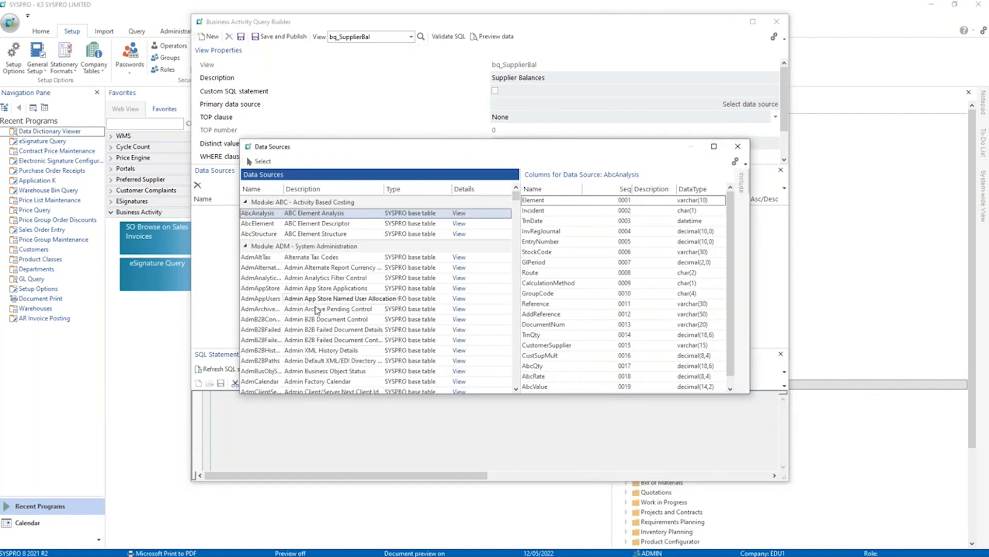
pyautogui.click(318, 312)
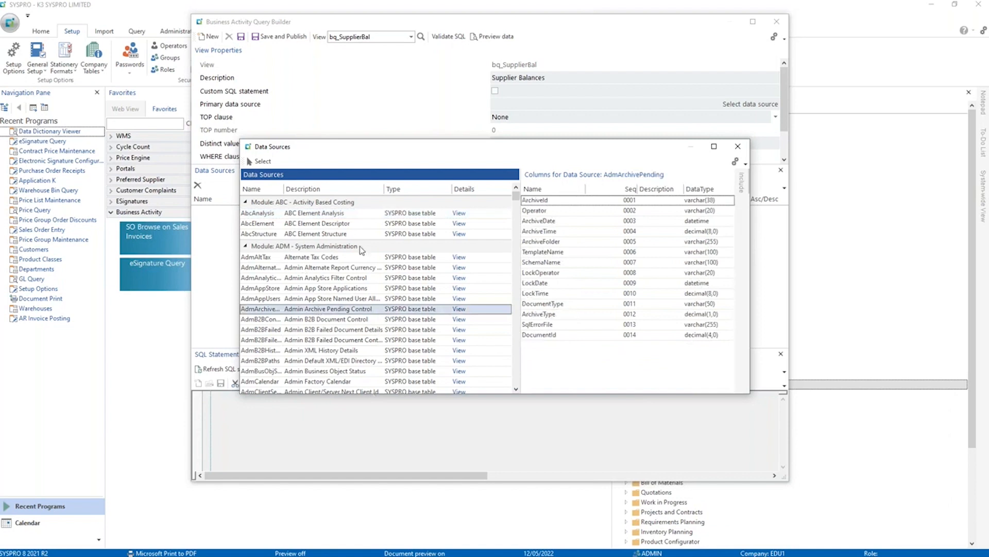
pyautogui.click(303, 289)
pyautogui.write('suppl')
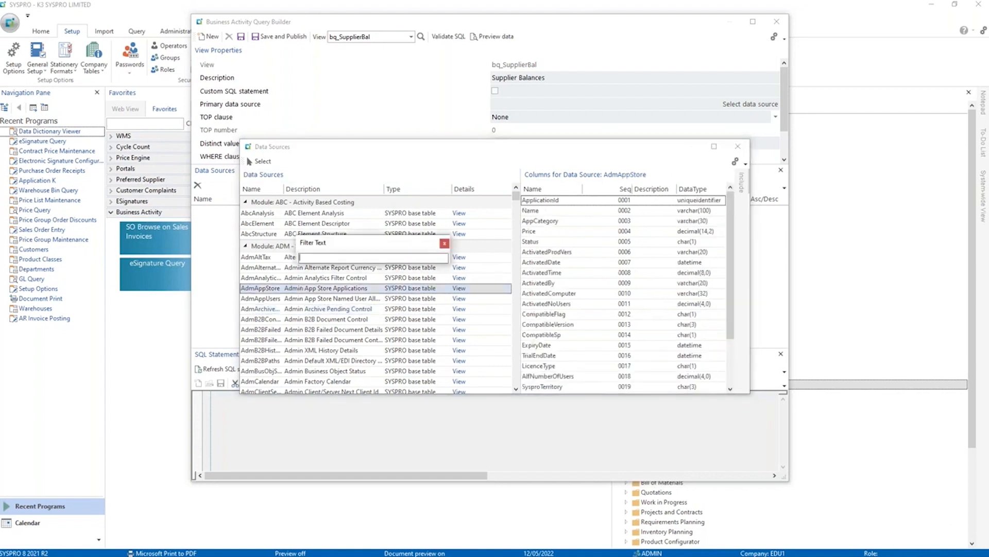
pyautogui.write('ier mas')
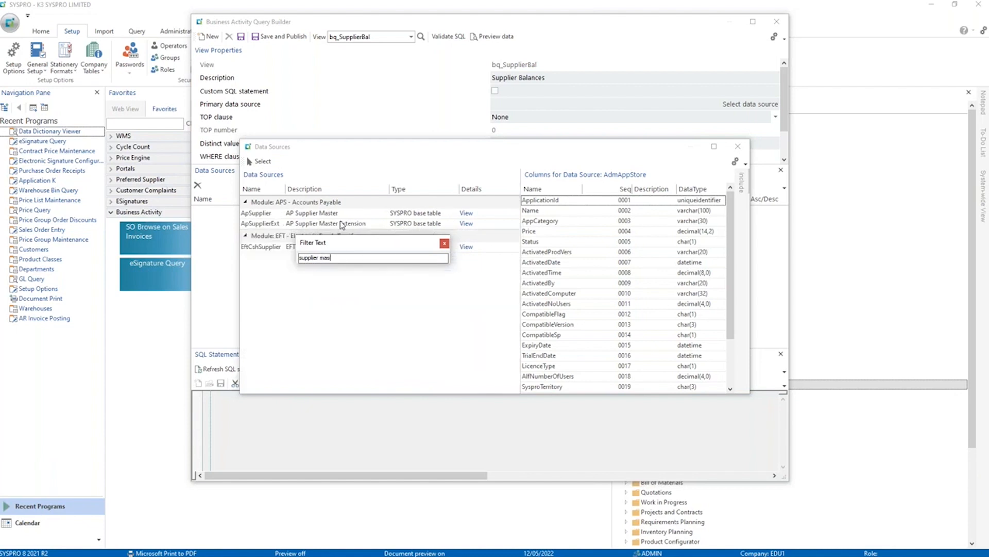
pyautogui.click(262, 213)
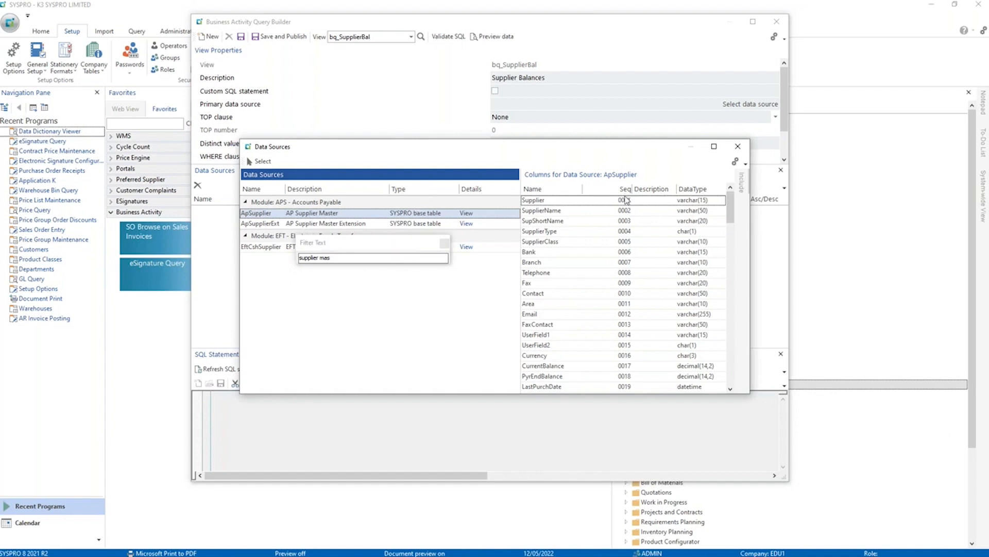
pyautogui.moveTo(731, 209)
pyautogui.mouseDown()
pyautogui.moveTo(730, 364)
pyautogui.moveTo(715, 225)
pyautogui.moveTo(724, 207)
pyautogui.mouseUp()
pyautogui.doubleClick(258, 214)
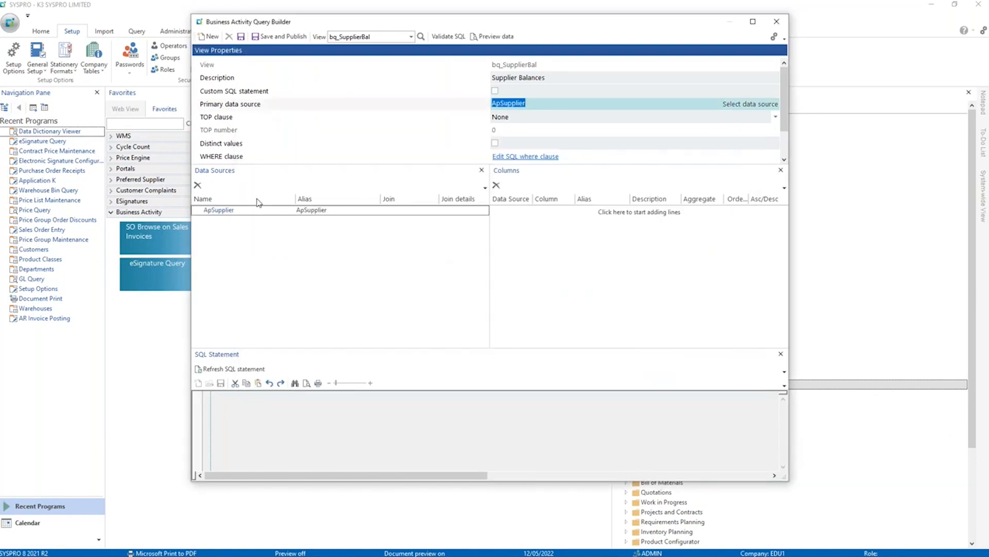
pyautogui.click(470, 274)
pyautogui.press('Return')
# Add the ApSupplier columns Supplier, SupplierName, Bank, Telephone, Contact, Email, Currency and CurrentBalance to the view.
pyautogui.click(510, 212)
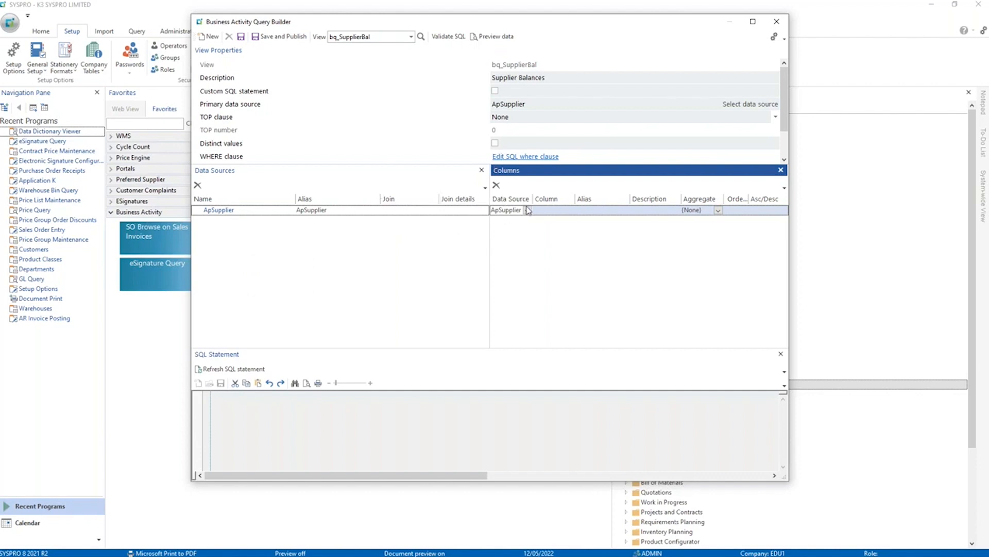
pyautogui.click(545, 211)
pyautogui.click(578, 211)
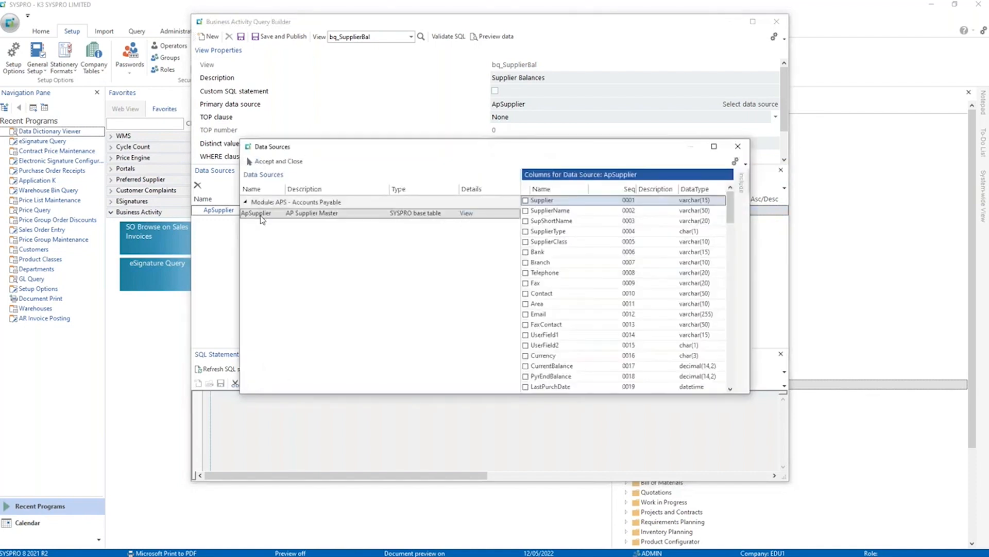
pyautogui.click(526, 211)
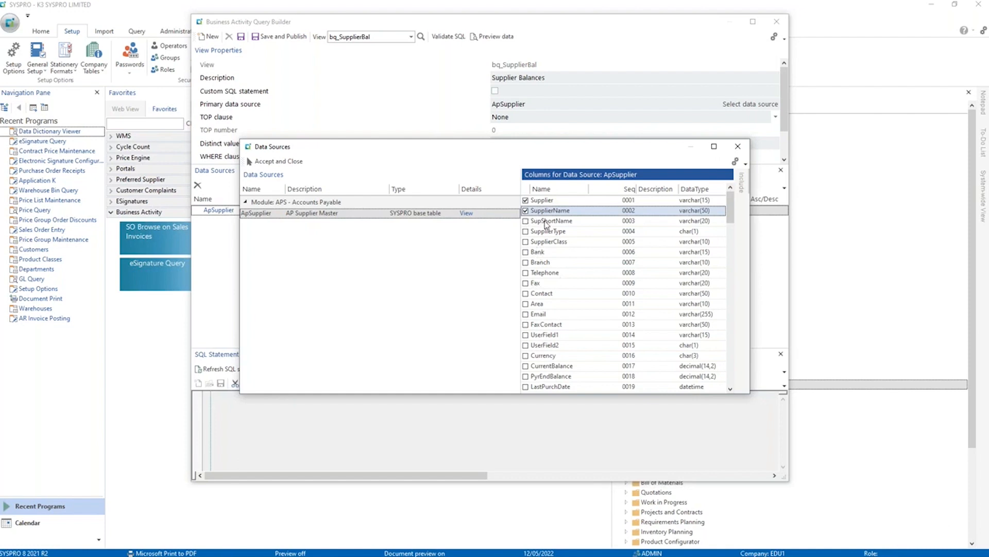
pyautogui.click(526, 252)
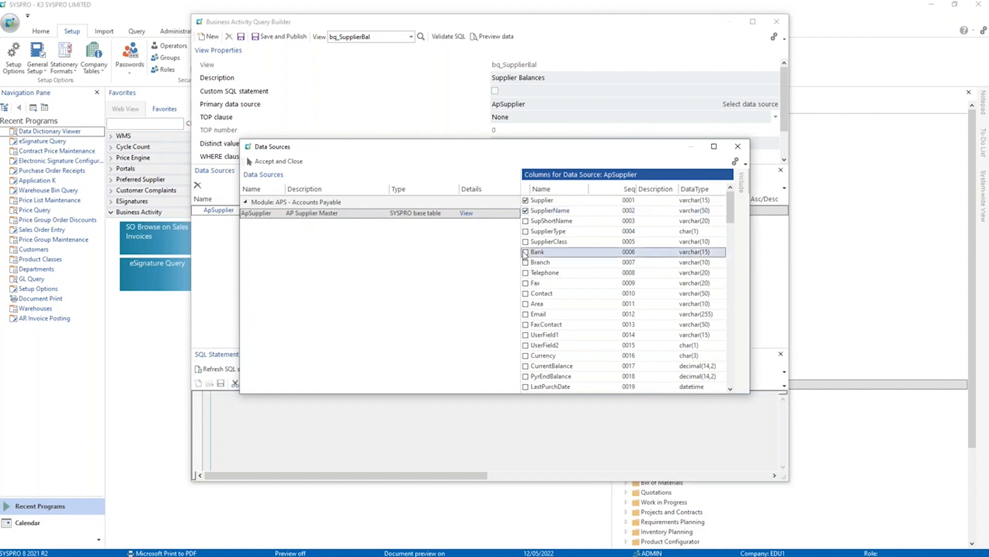
pyautogui.click(526, 294)
pyautogui.click(525, 314)
pyautogui.click(526, 273)
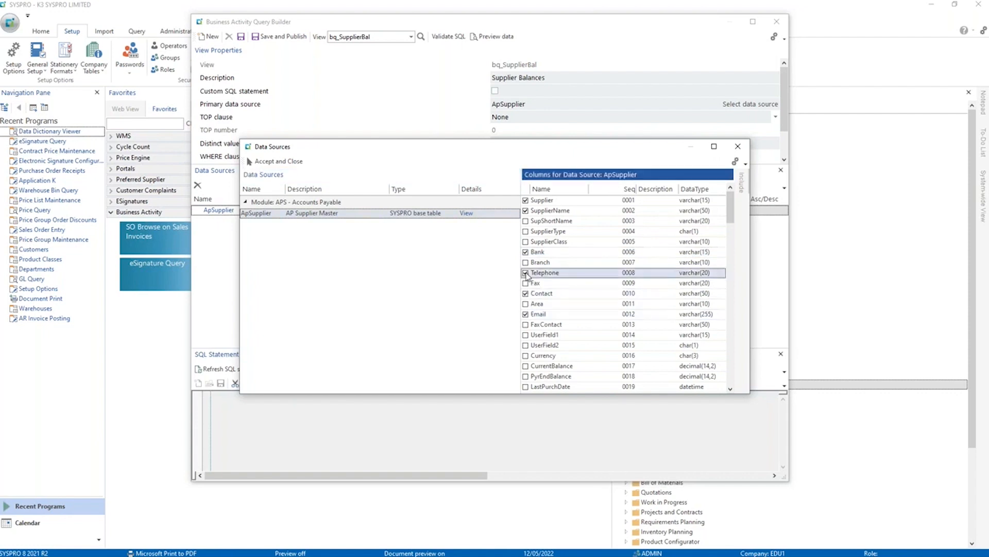
pyautogui.click(526, 366)
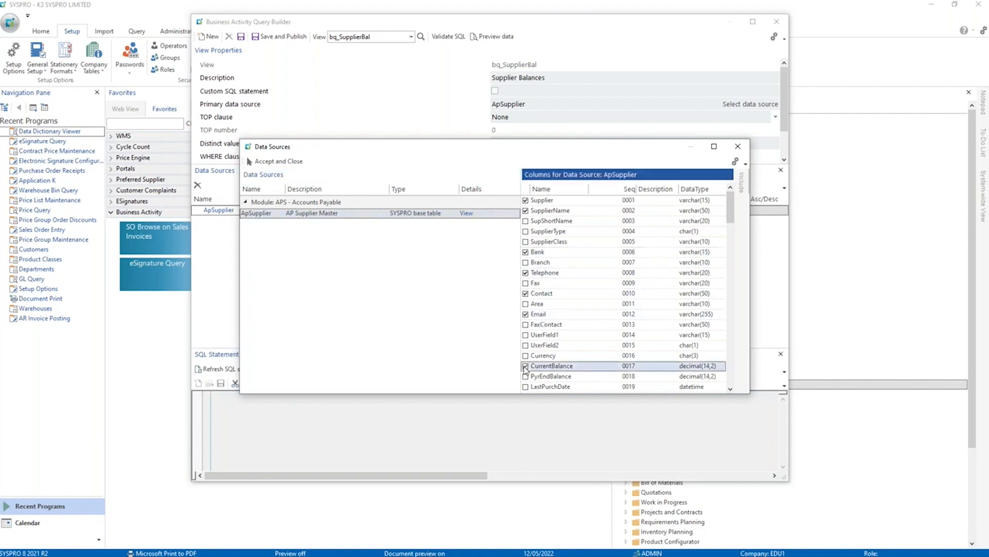
pyautogui.click(526, 356)
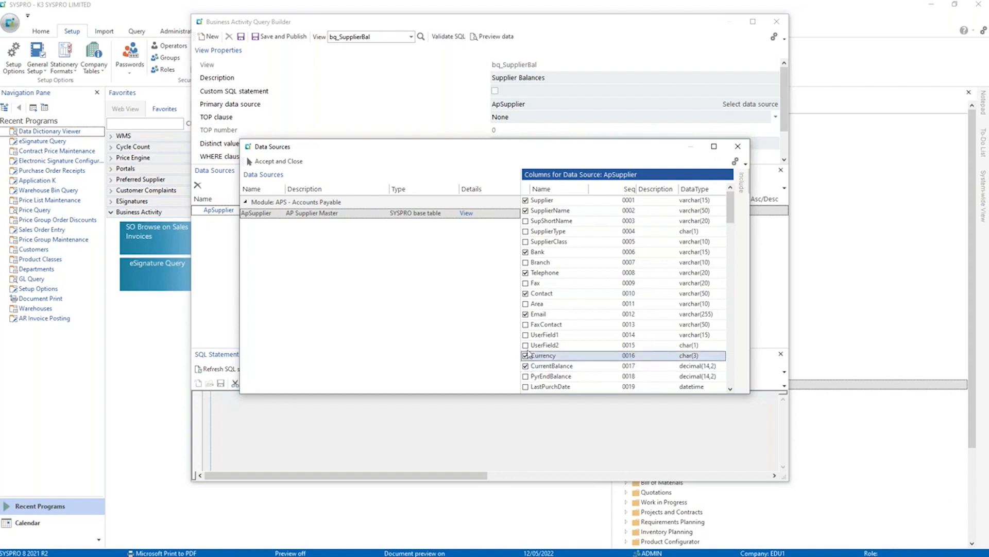
pyautogui.click(279, 162)
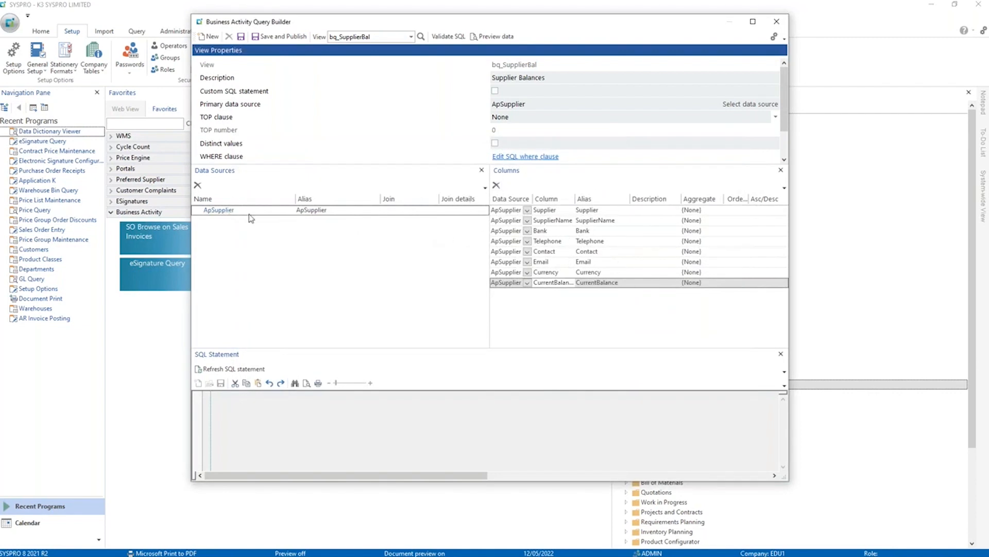
# Start the view's WHERE clause with the CurrentBalance column of ApSupplier as the first operand.
pyautogui.click(453, 38)
pyautogui.scroll(-2, 783, 103)
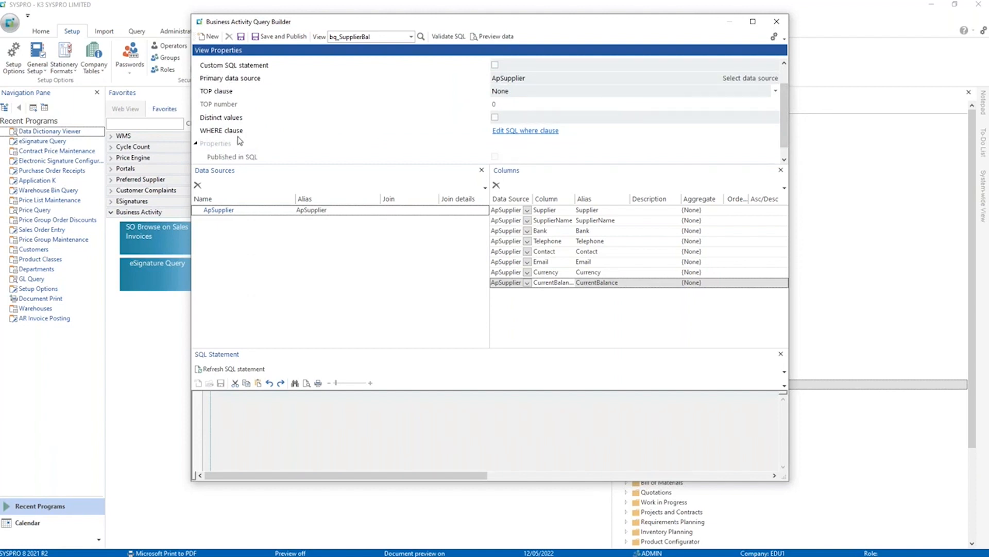
pyautogui.click(512, 130)
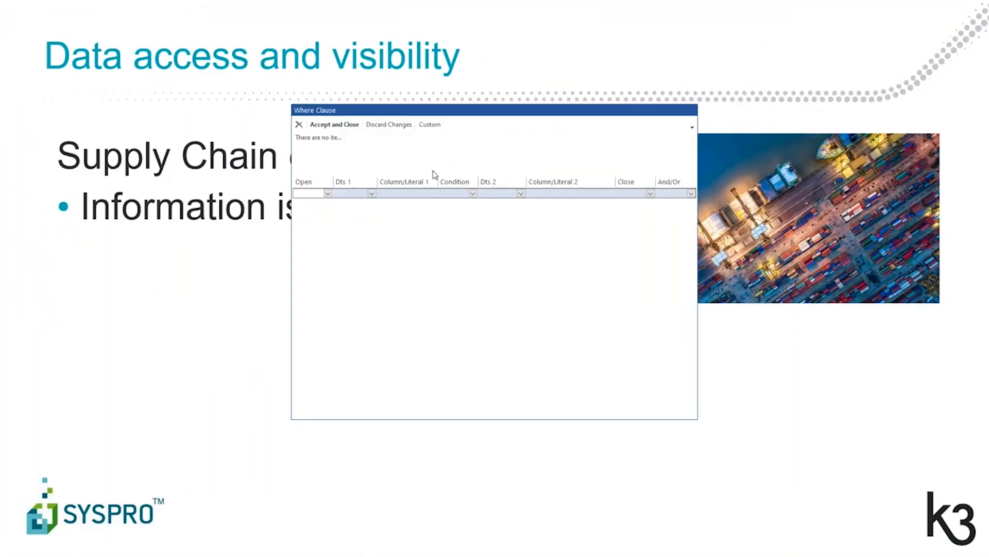
pyautogui.click(371, 196)
pyautogui.click(371, 194)
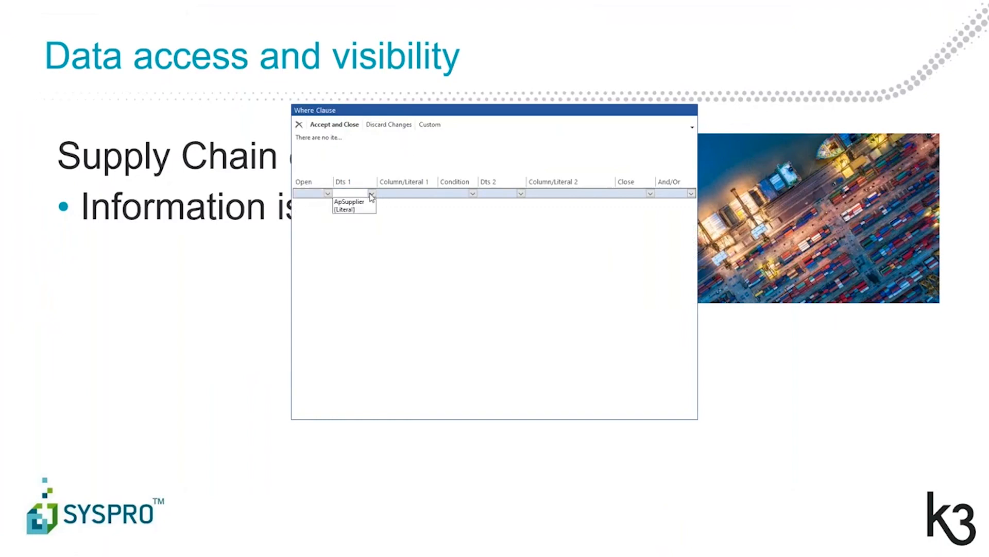
pyautogui.click(361, 205)
pyautogui.click(421, 193)
pyautogui.click(442, 193)
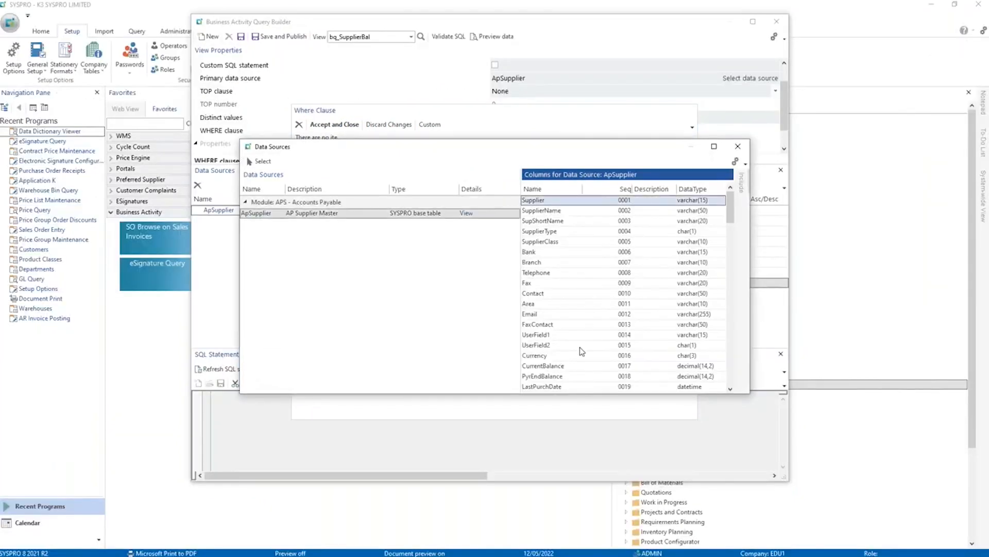
pyautogui.doubleClick(553, 366)
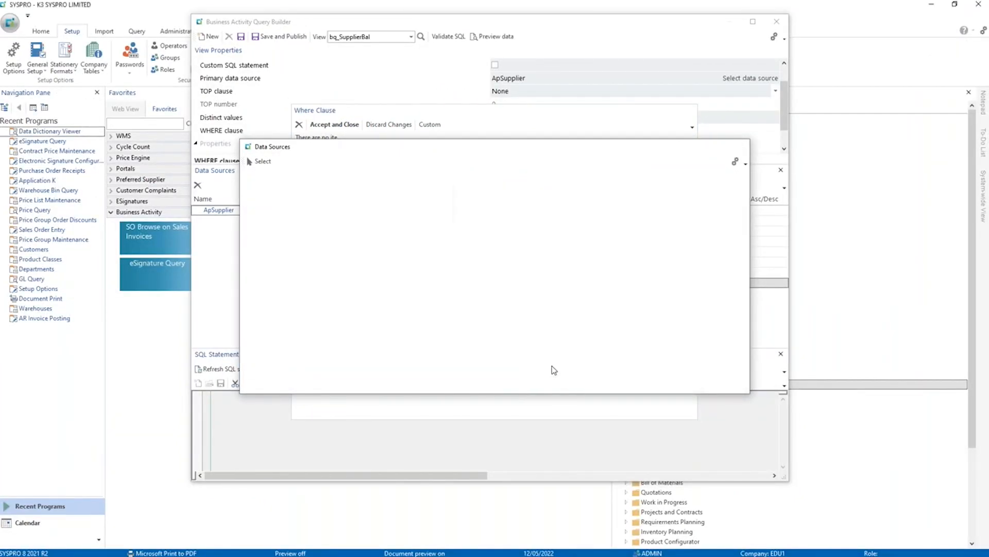
# Complete the WHERE condition as greater than the literal 0 and accept the clause.
pyautogui.click(473, 194)
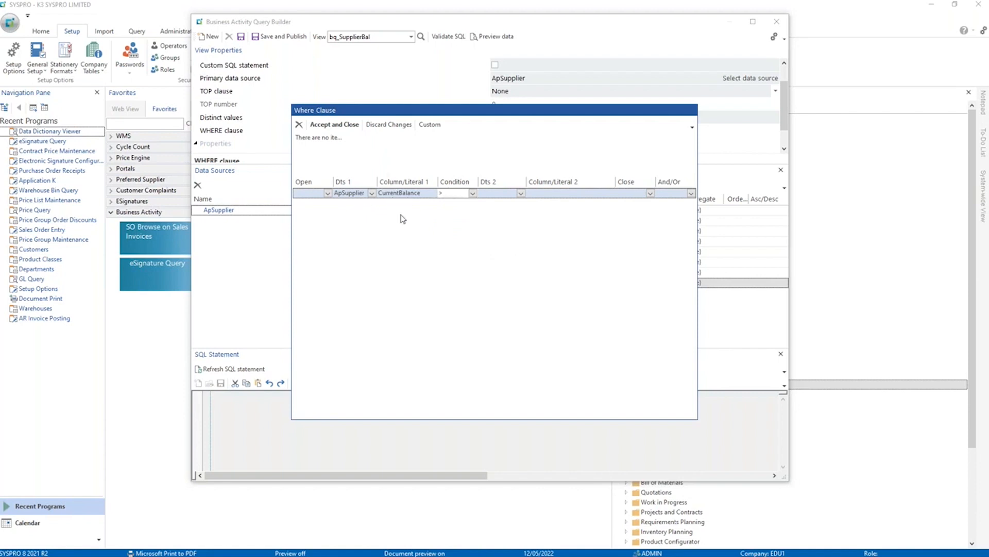
pyautogui.click(521, 195)
pyautogui.click(521, 195)
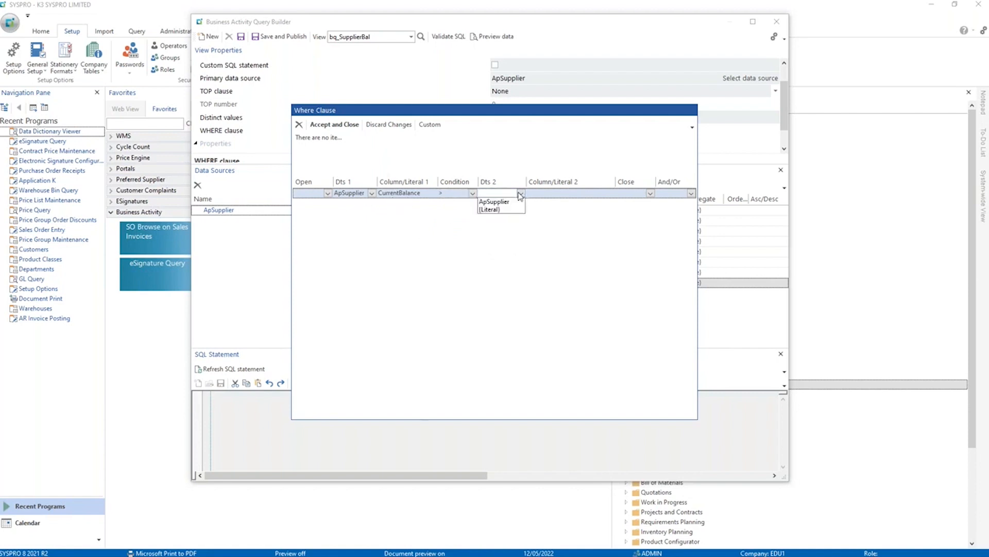
pyautogui.click(493, 209)
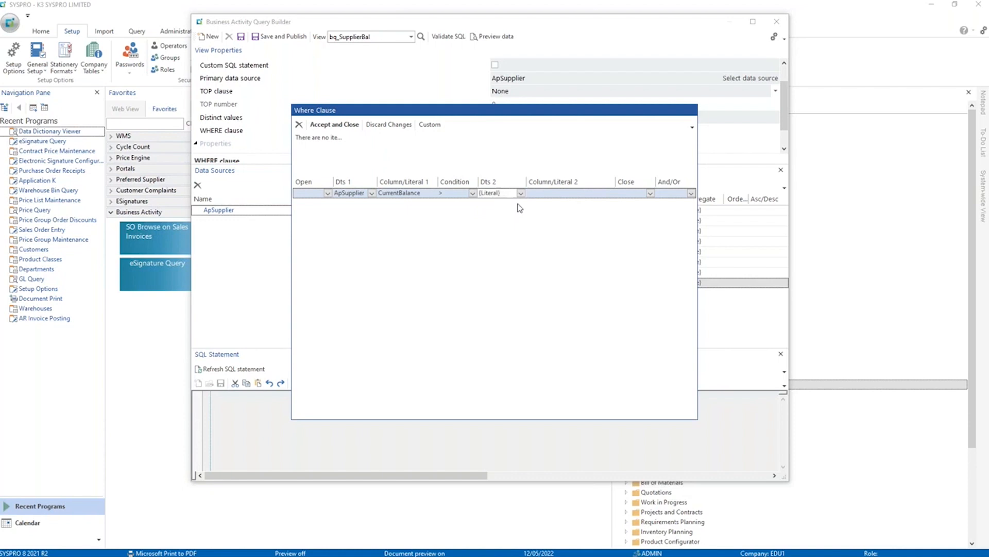
pyautogui.click(547, 195)
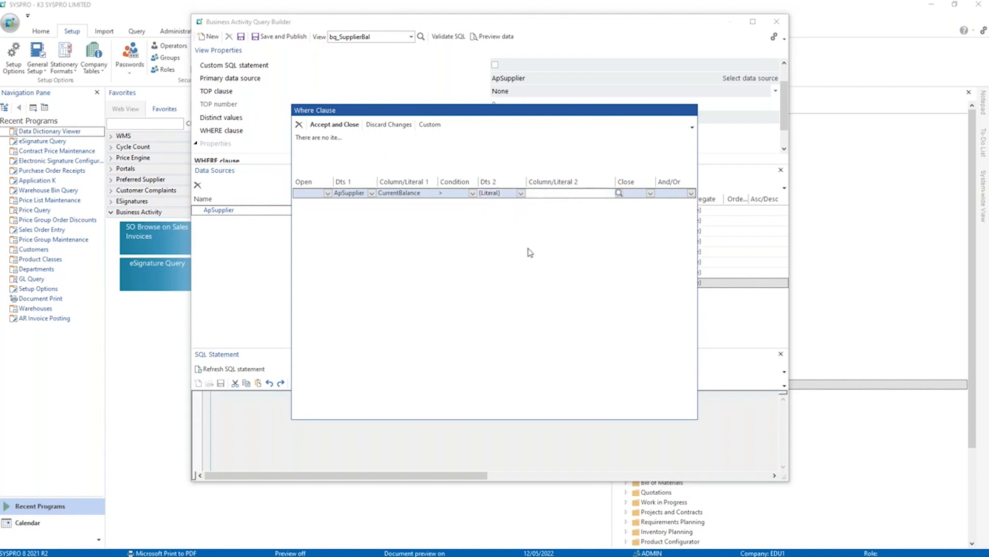
pyautogui.click(509, 262)
pyautogui.click(334, 126)
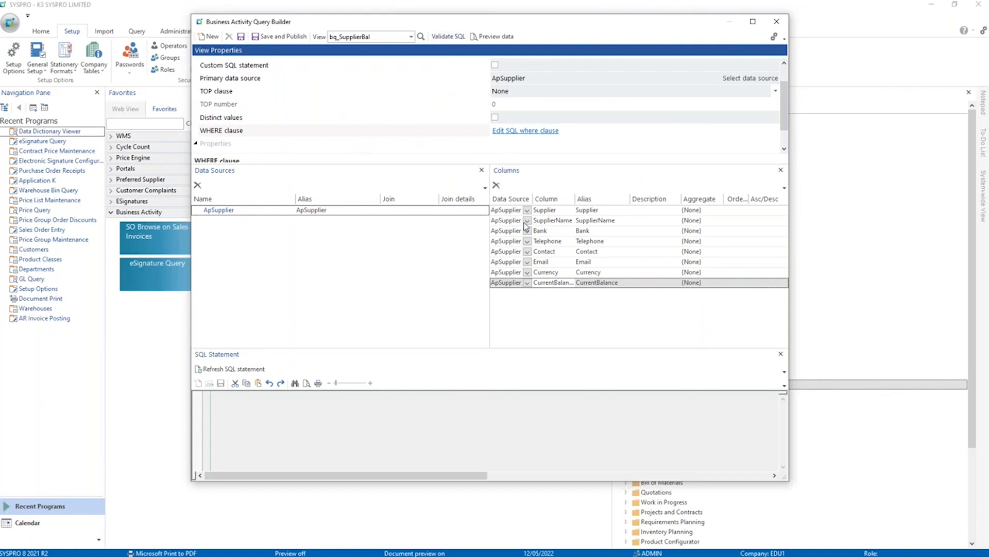
# Display the view's generated SQL statement and read it through to its WHERE clause.
pyautogui.click(569, 263)
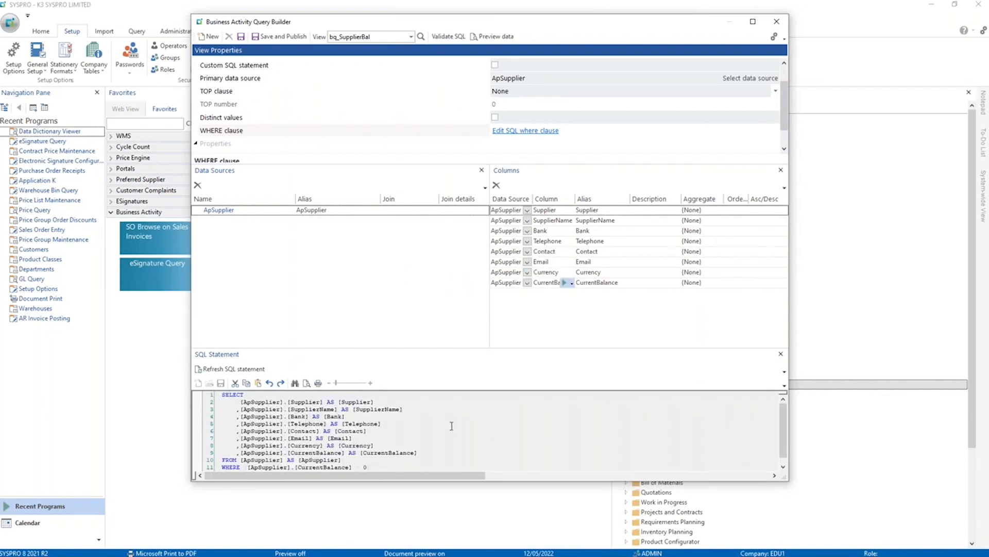
pyautogui.click(447, 438)
pyautogui.scroll(-1, 485, 445)
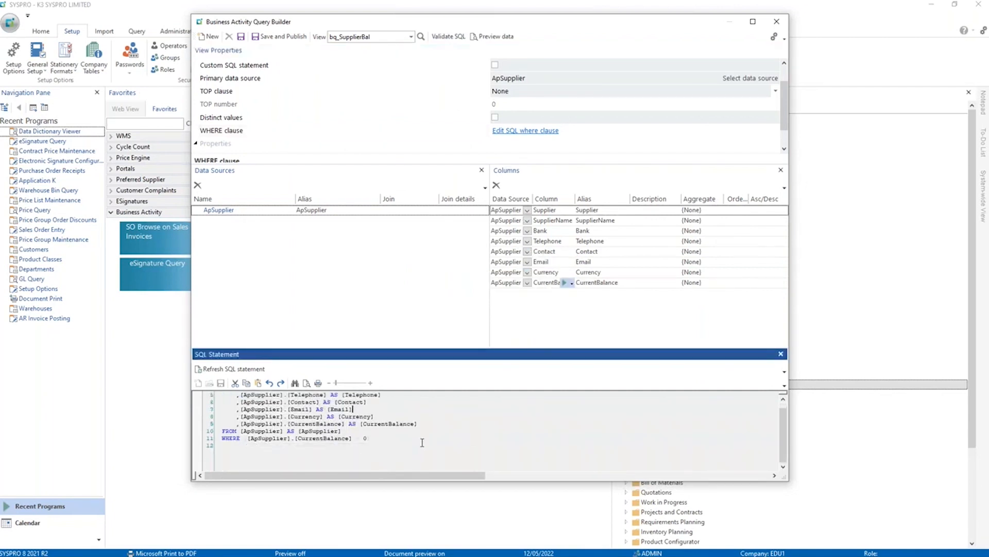
pyautogui.scroll(1, 422, 442)
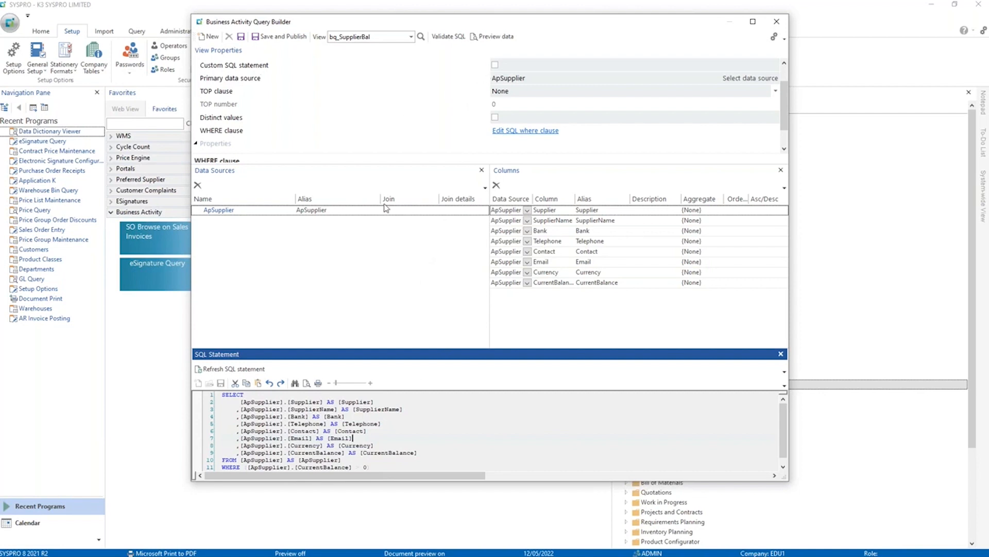
# Preview the view's supplier data, look over the list options for the SupplierName column, and close the preview.
pyautogui.click(496, 37)
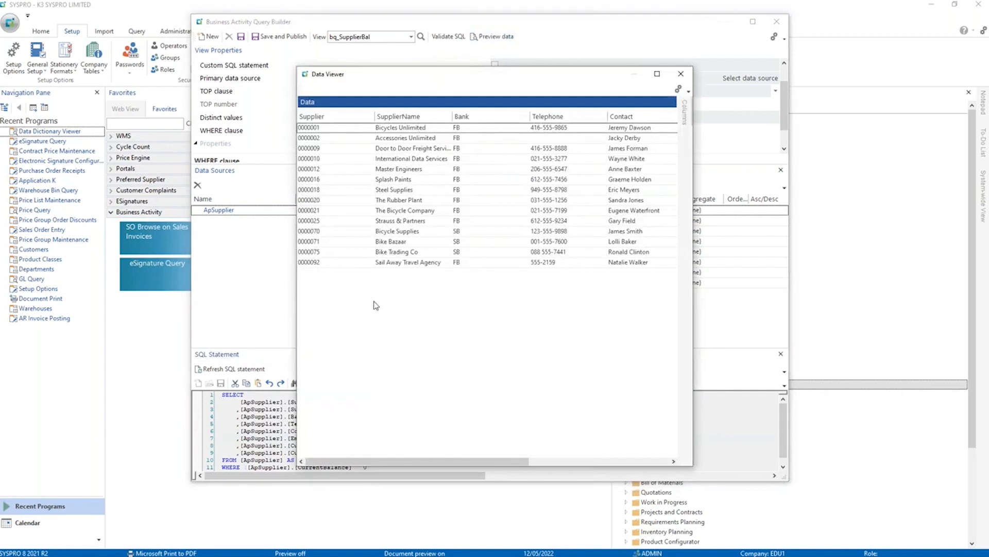
pyautogui.moveTo(472, 463); pyautogui.dragTo(442, 470)
pyautogui.rightClick(412, 118)
pyautogui.moveTo(494, 134)
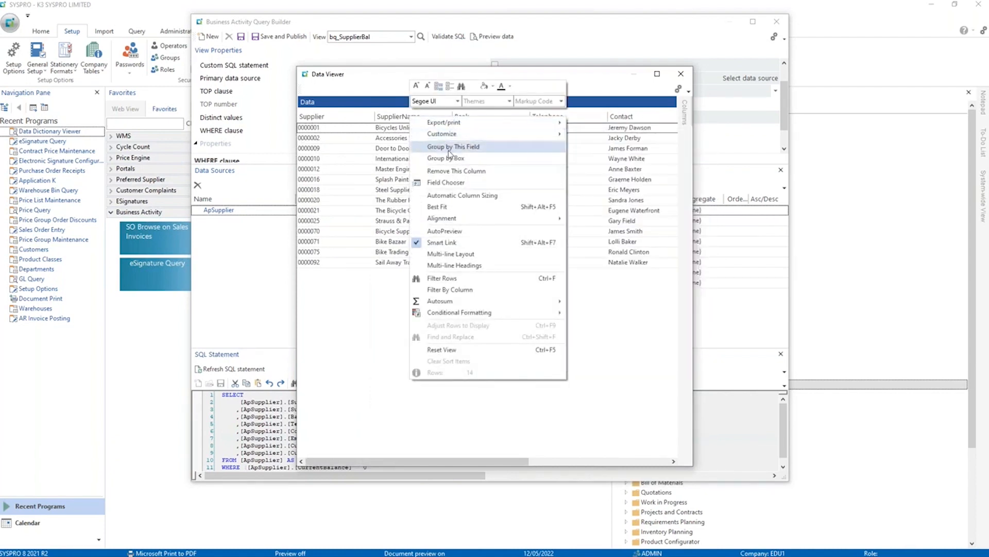
pyautogui.click(376, 161)
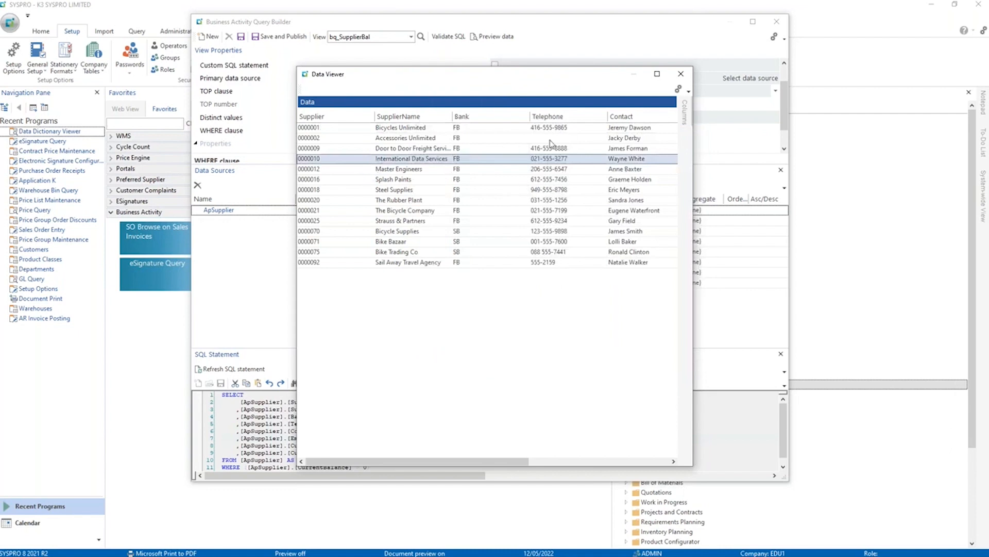
pyautogui.click(680, 75)
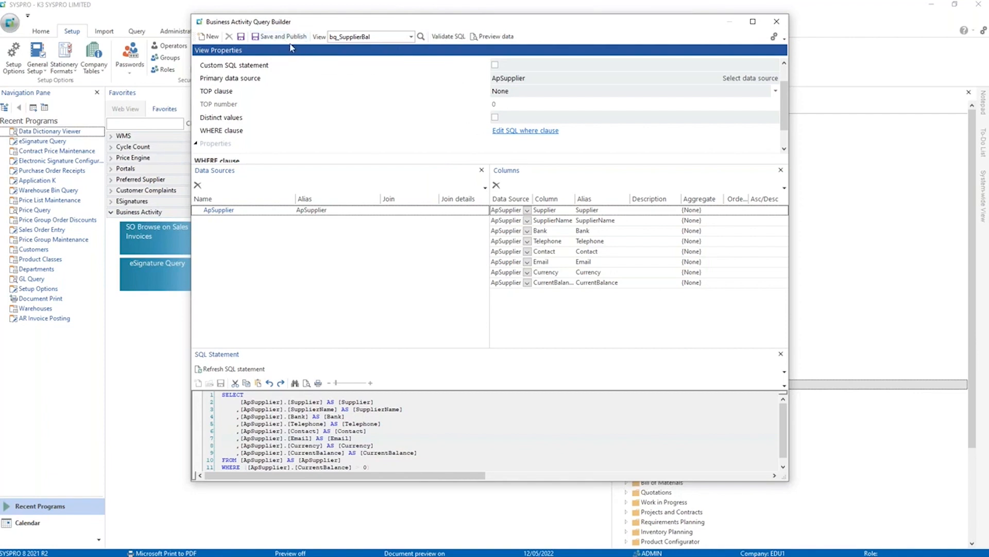
# Save and publish the view with company EDU4 included, make it available for use in SYSPRO, and close the query builder.
pyautogui.moveTo(318, 24)
pyautogui.mouseDown()
pyautogui.moveTo(297, 17)
pyautogui.moveTo(320, 32)
pyautogui.mouseUp()
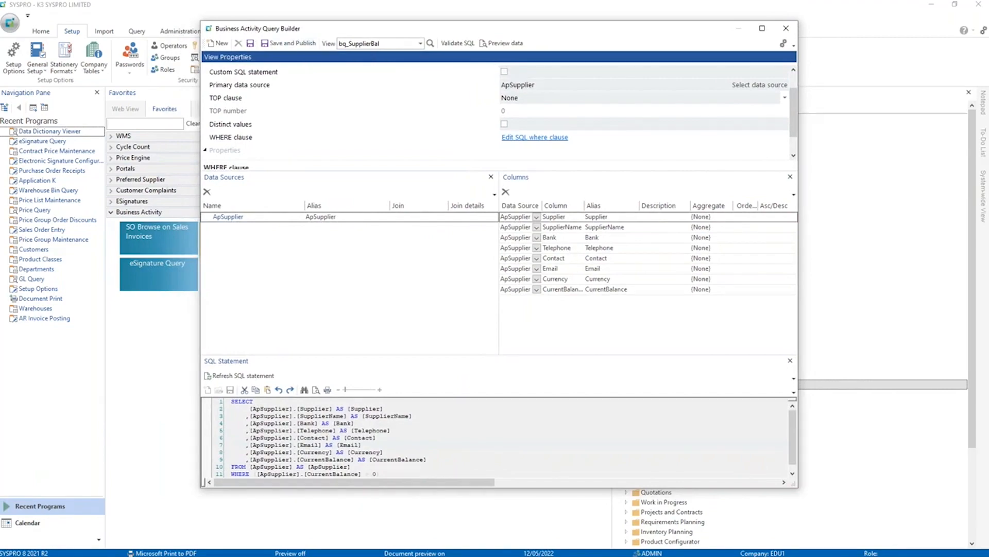
pyautogui.click(288, 43)
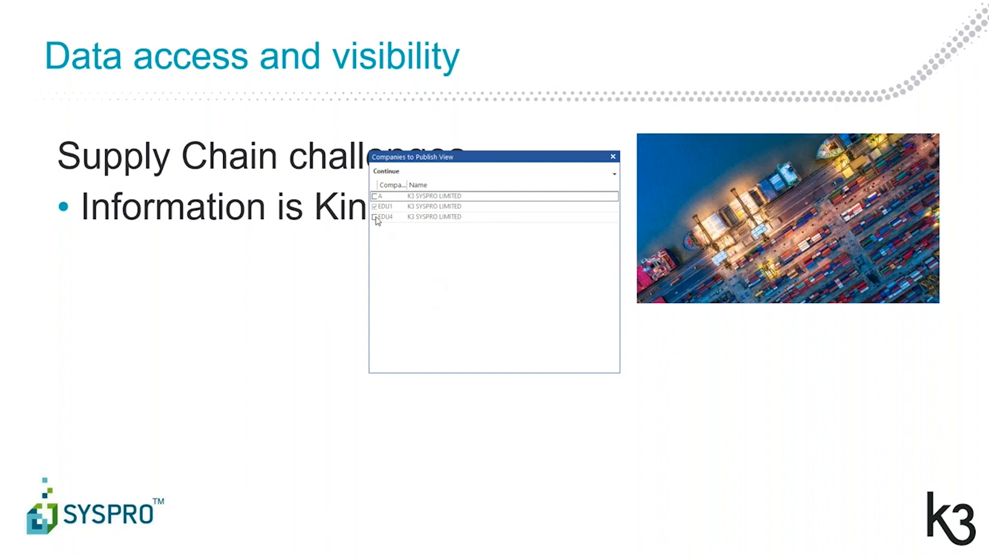
pyautogui.click(375, 217)
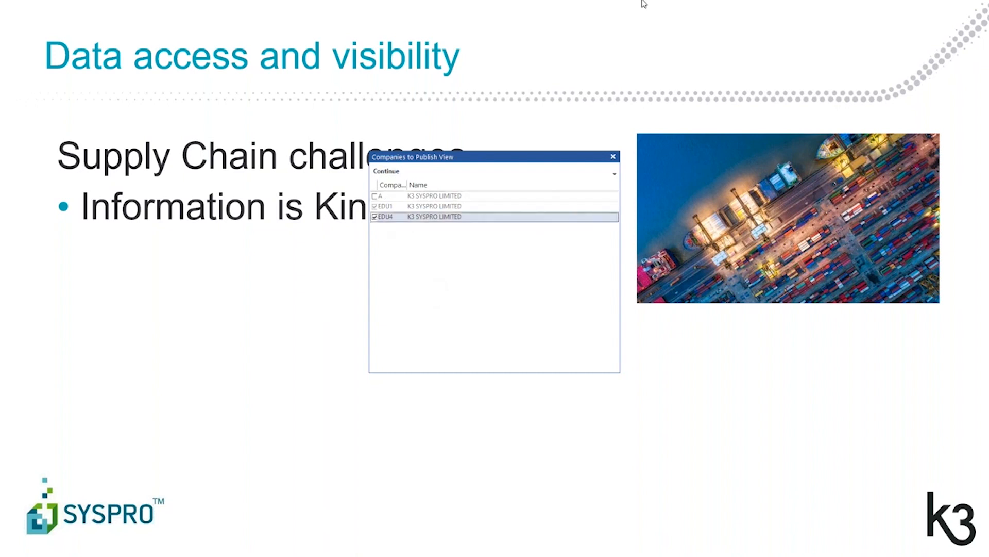
pyautogui.click(387, 172)
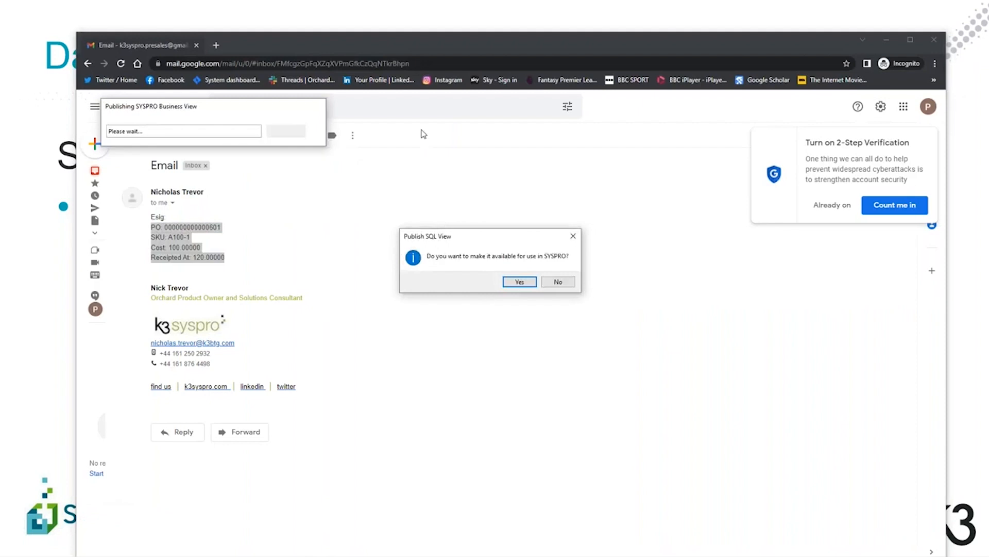
pyautogui.click(519, 282)
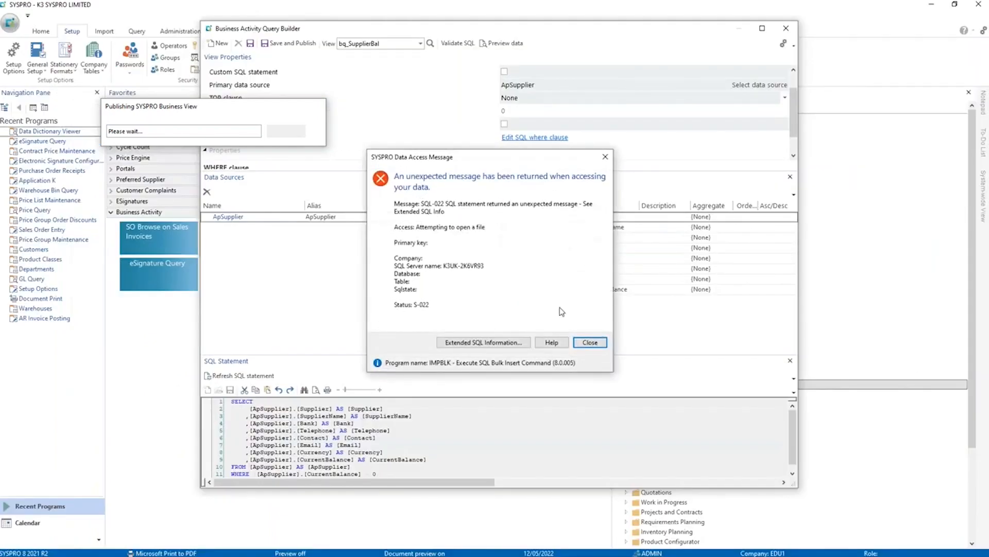
pyautogui.click(590, 342)
pyautogui.click(570, 254)
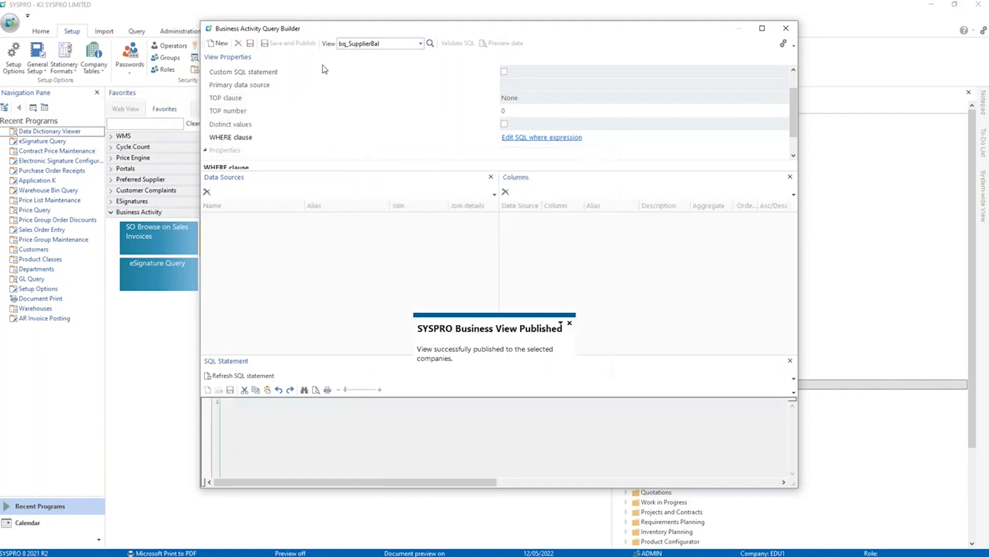
pyautogui.click(792, 36)
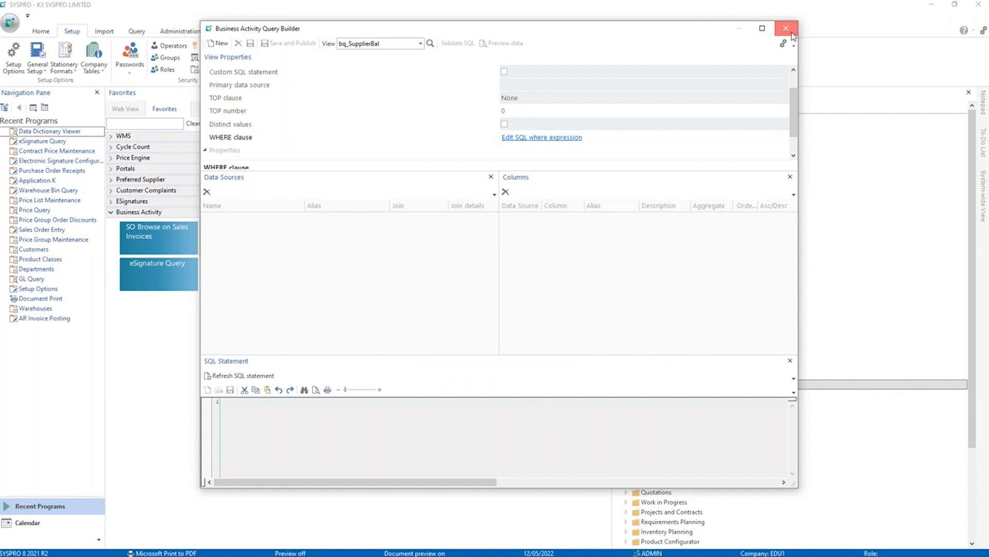
pyautogui.click(785, 29)
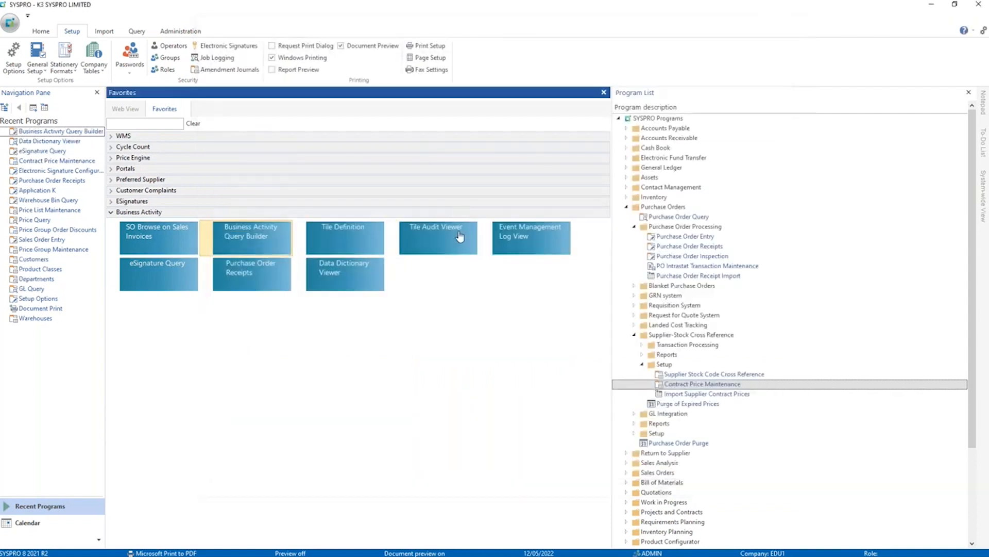
# Open Tile Definition and create a new Text tile USR007 with the description "Supplier Bal".
pyautogui.click(337, 231)
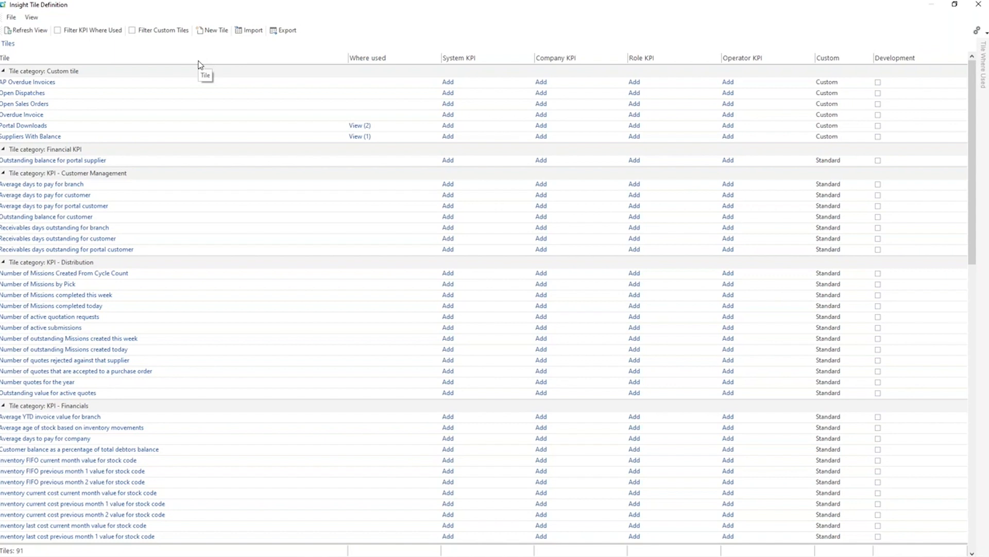
pyautogui.click(211, 30)
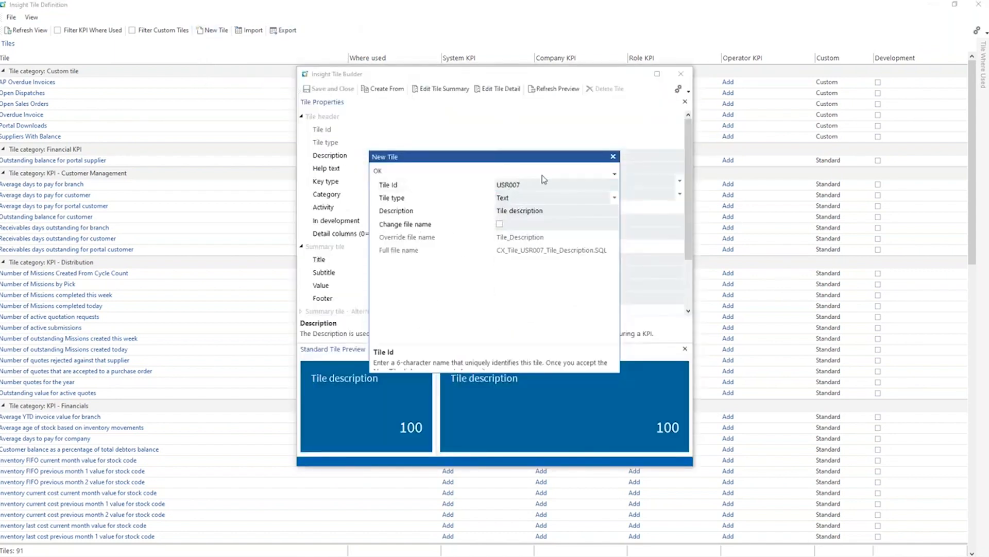
pyautogui.click(557, 212)
pyautogui.write('Supplier Bal')
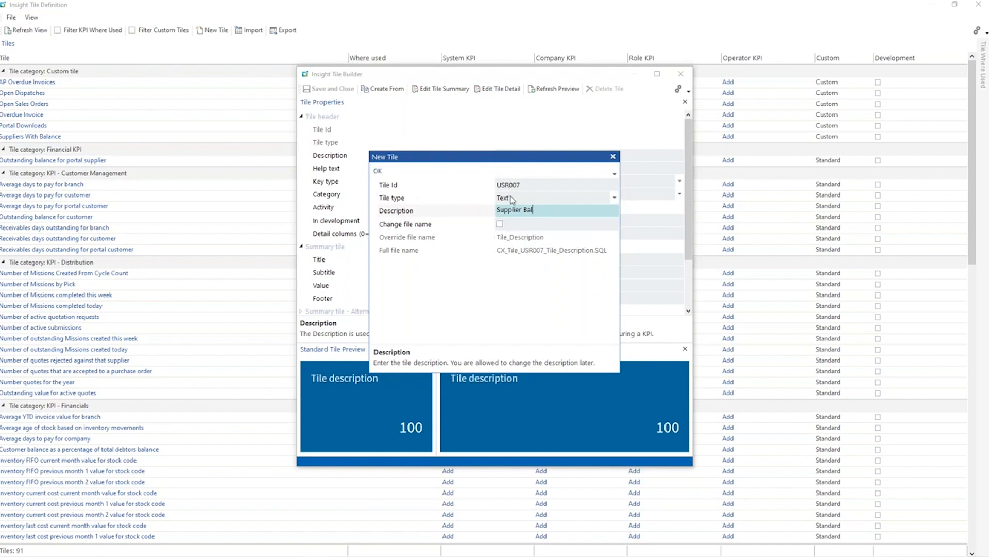
pyautogui.click(379, 172)
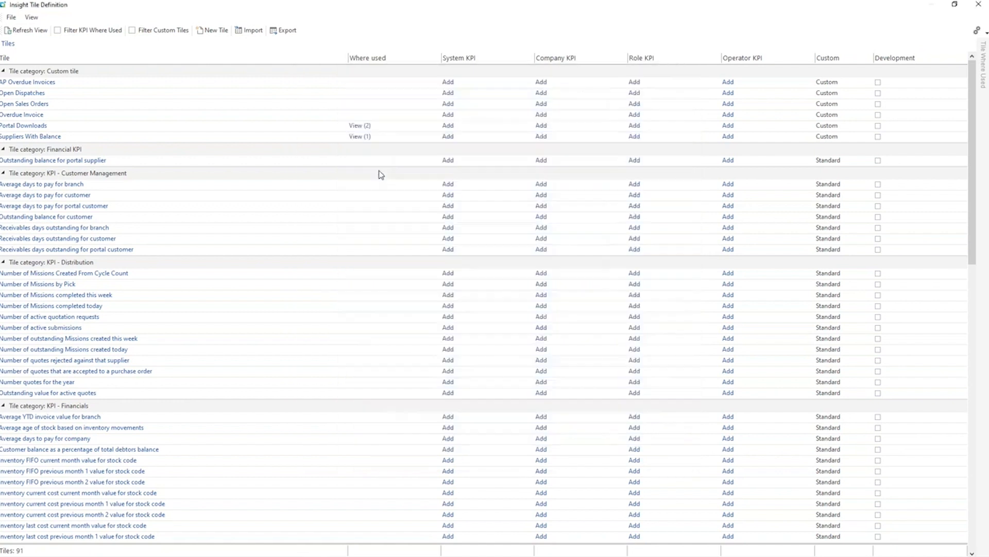
pyautogui.press('Tab')
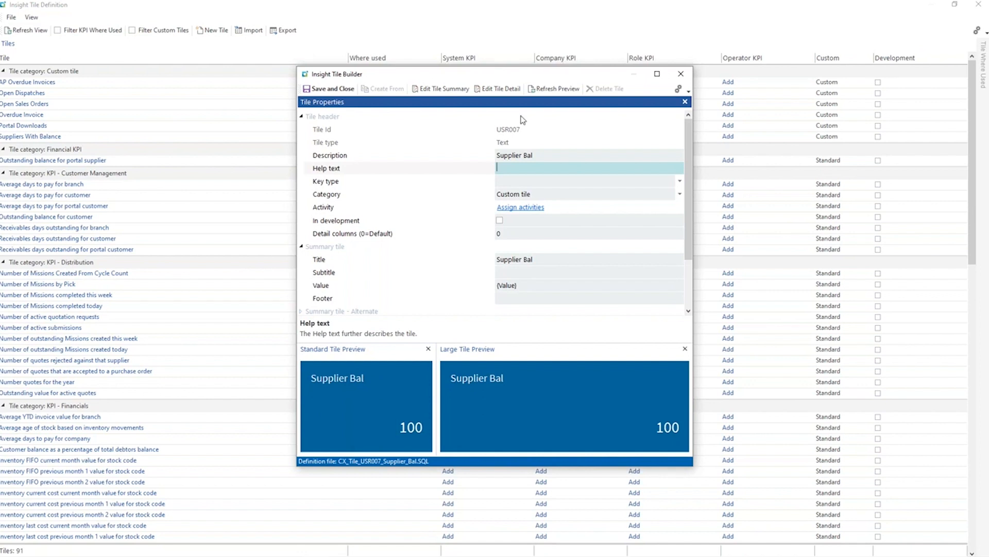
# Open the tile's summary query, filter the data sources for "bq", and set bq_SupplierBal as the primary data source.
pyautogui.click(441, 88)
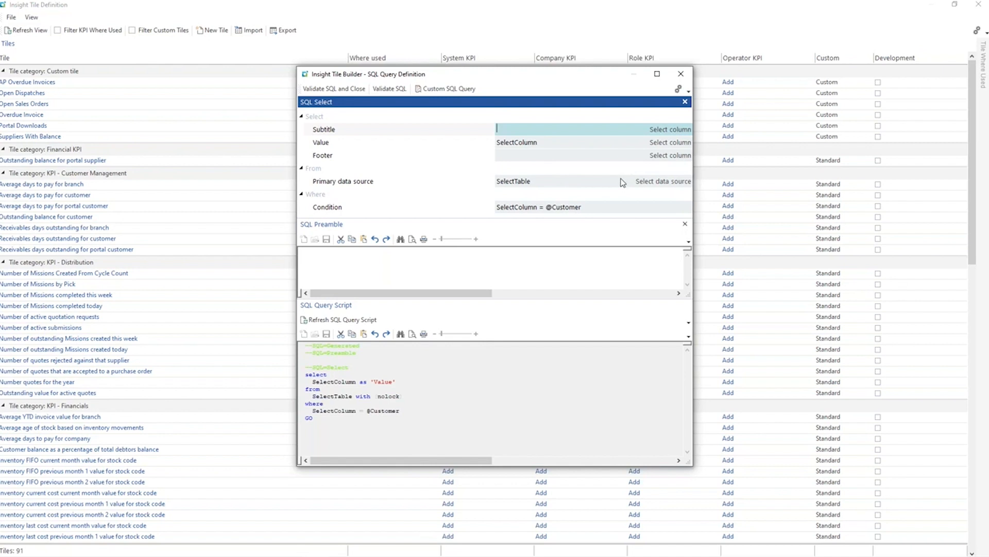
pyautogui.click(648, 183)
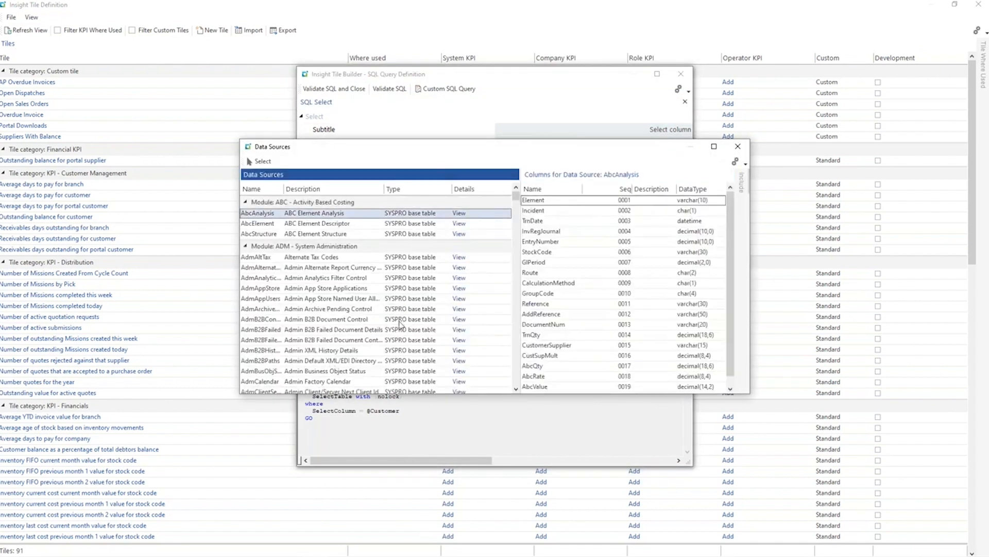
pyautogui.click(342, 309)
pyautogui.write('bq')
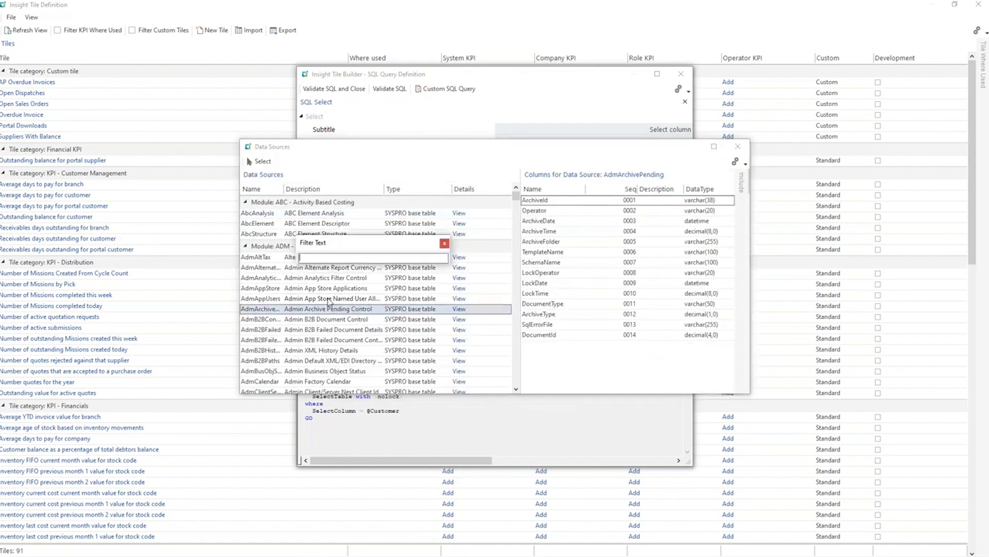
pyautogui.moveTo(348, 243); pyautogui.dragTo(406, 286)
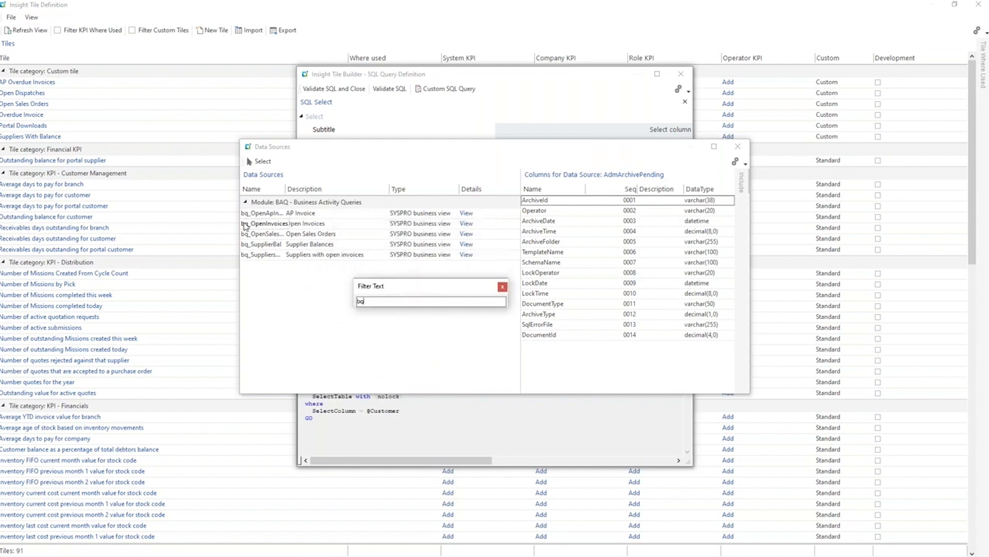
pyautogui.click(271, 246)
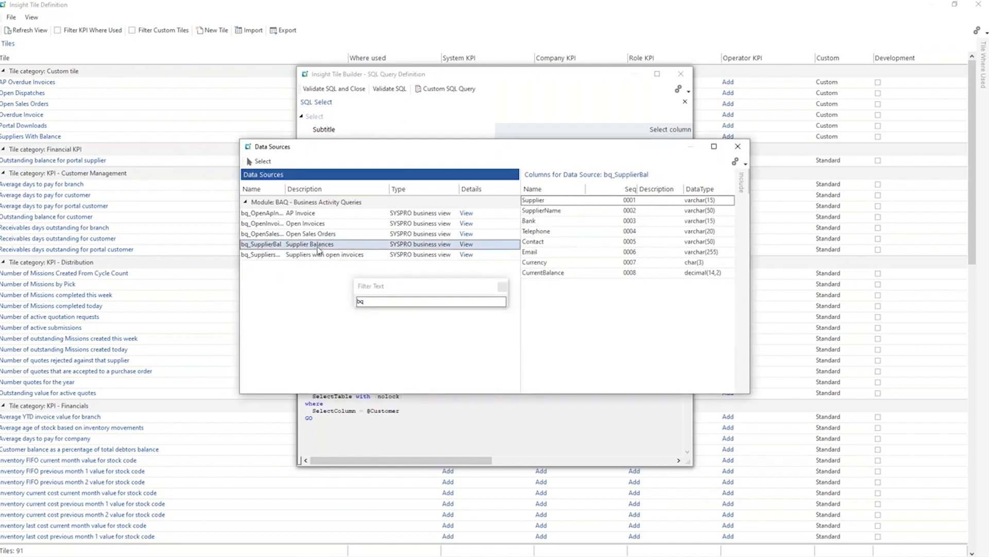
pyautogui.doubleClick(319, 246)
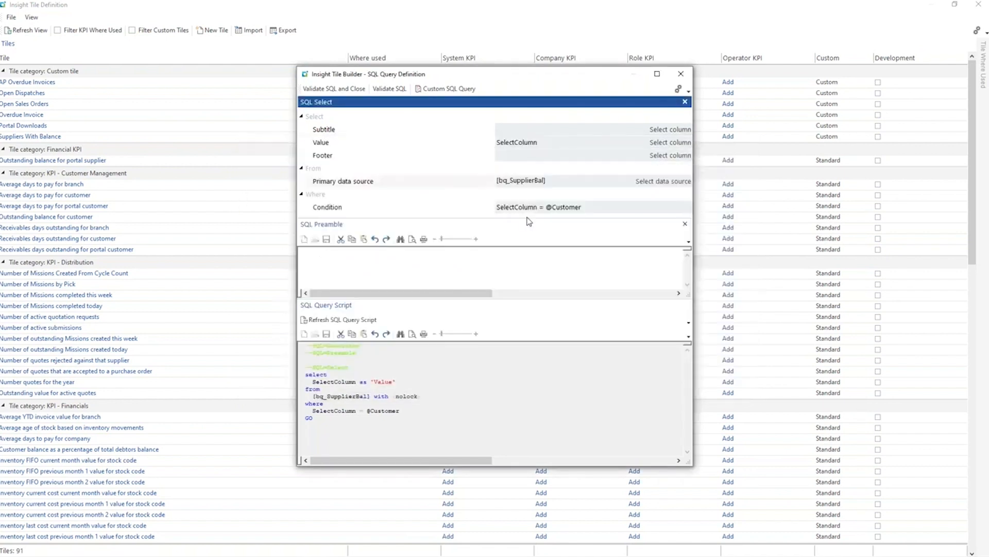
# Clear the default condition from the summary query and select CurrentBalance as the Value column.
pyautogui.click(561, 142)
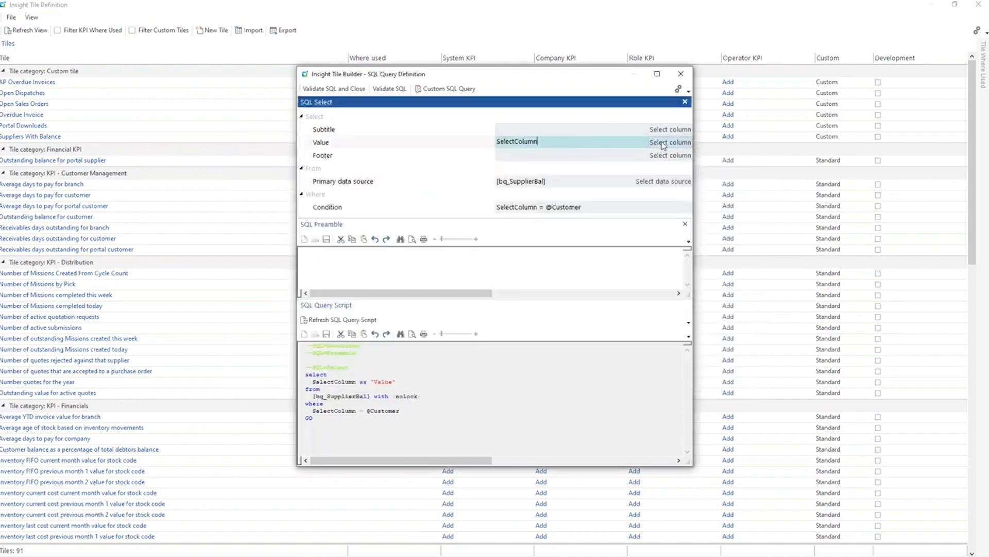
pyautogui.click(618, 208)
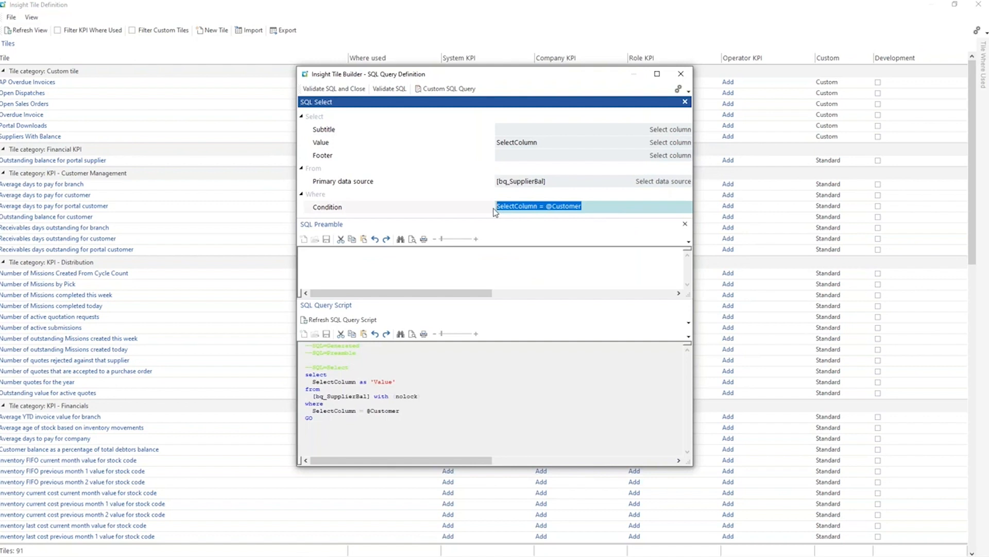
pyautogui.press('BackSpace')
pyautogui.click(565, 185)
pyautogui.click(554, 142)
pyautogui.click(666, 143)
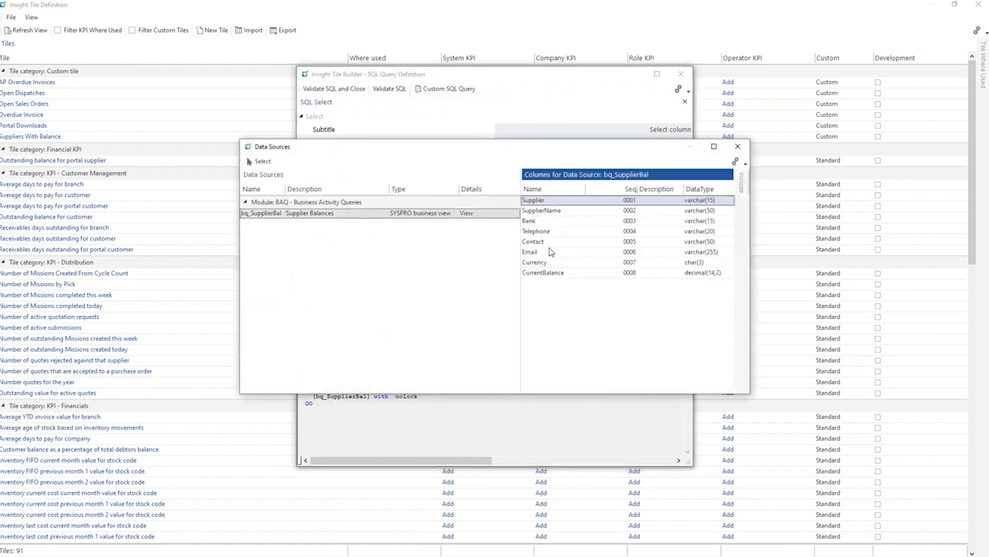
pyautogui.click(565, 273)
pyautogui.doubleClick(566, 273)
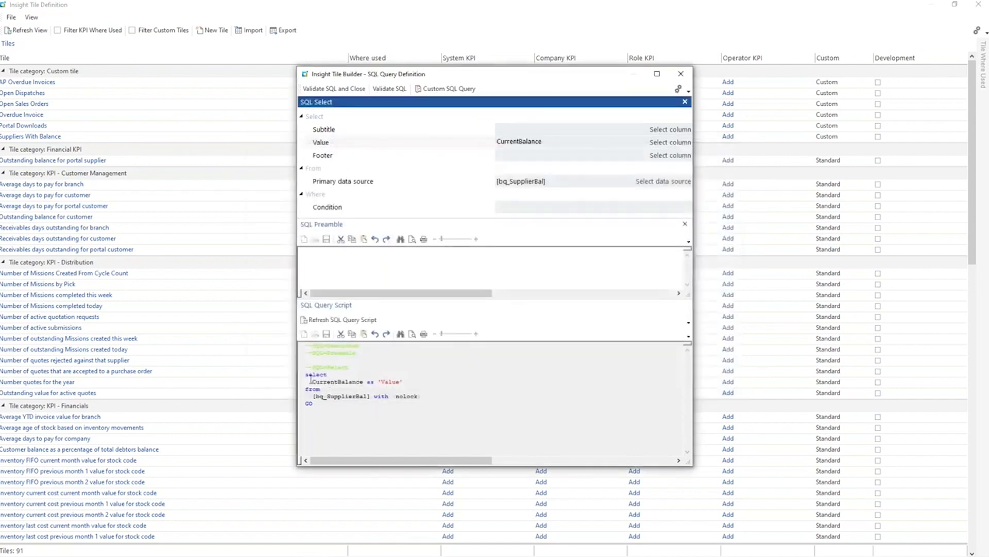
# Change the Value expression to CAST(SUM(CurrentBalance) AS DECIMAL(16,2)), validate the SQL, and close the summary query.
pyautogui.click(499, 143)
pyautogui.write('SUM(')
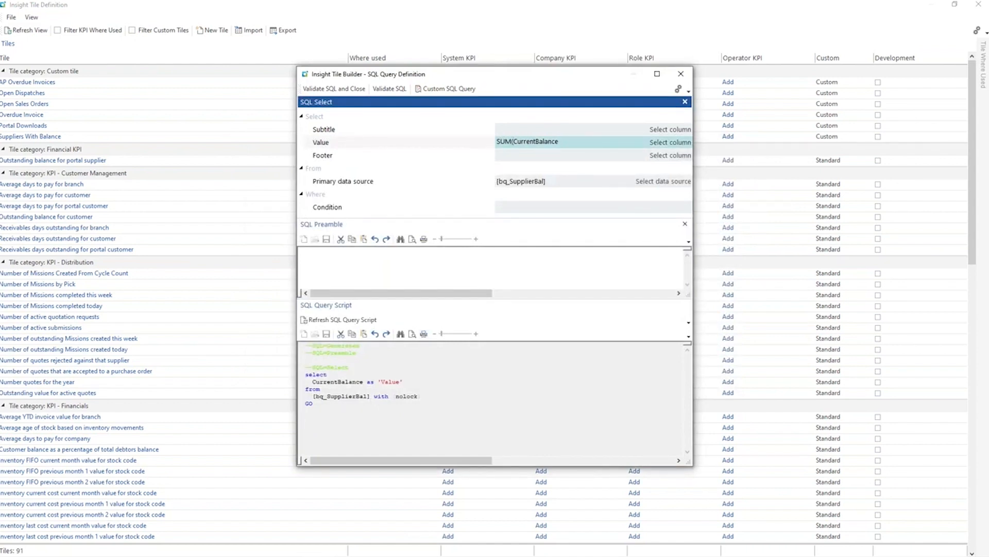
pyautogui.press('End')
pyautogui.write(')')
pyautogui.click(493, 141)
pyautogui.write('CAST(')
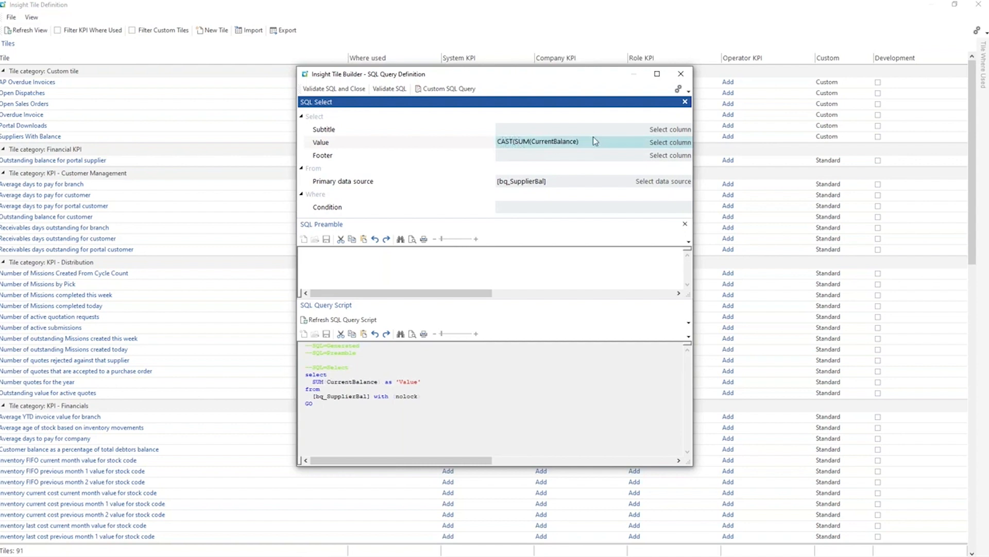
pyautogui.click(594, 137)
pyautogui.write('AS DECIMAL(16,2')
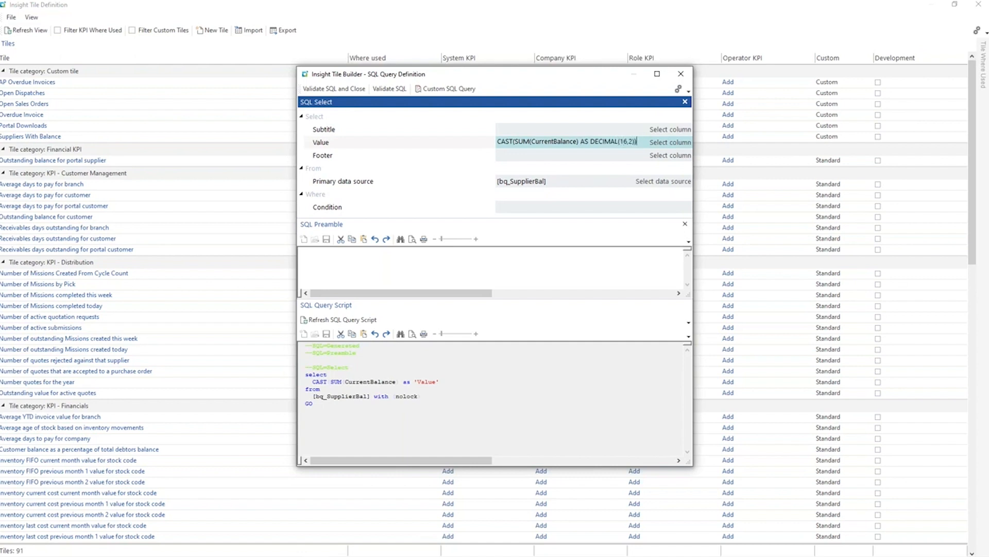
pyautogui.click(389, 89)
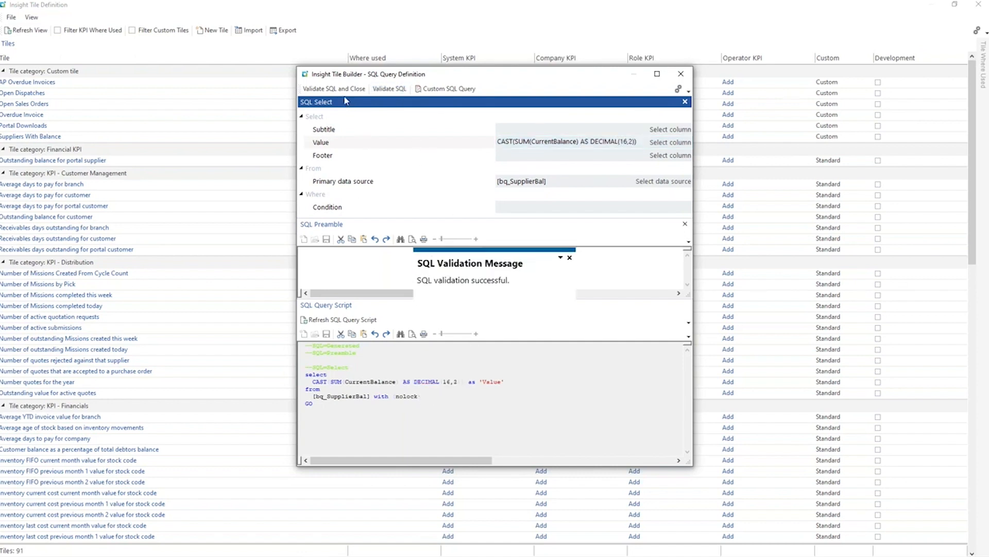
pyautogui.click(350, 92)
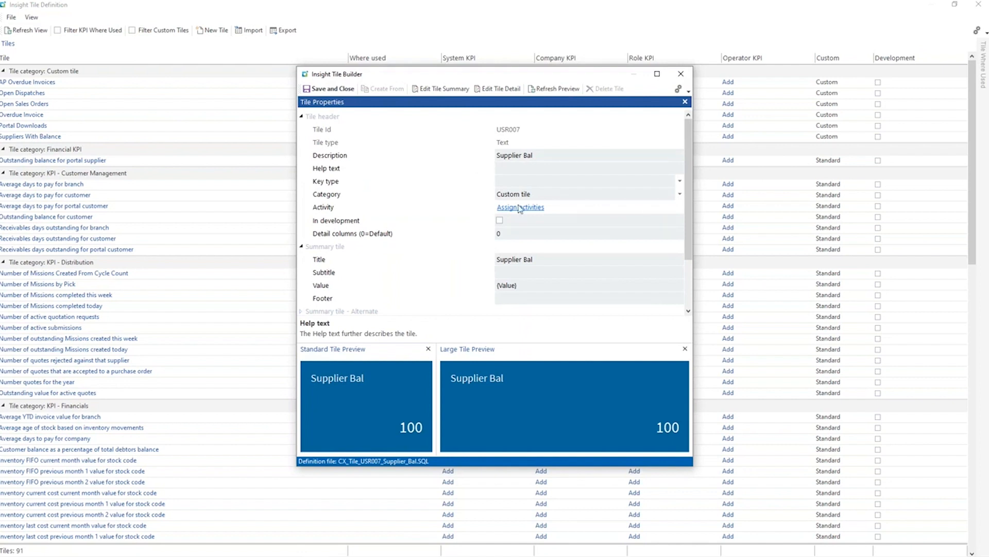
# Open the tile's detail query and assign all bq_SupplierBal columns from Supplier to CurrentBalance.
pyautogui.click(493, 92)
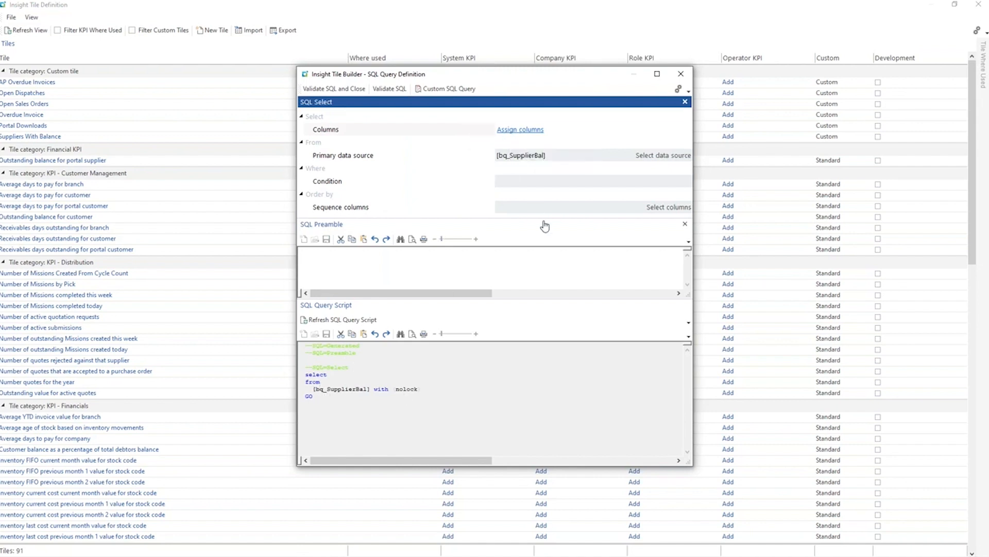
pyautogui.click(527, 201)
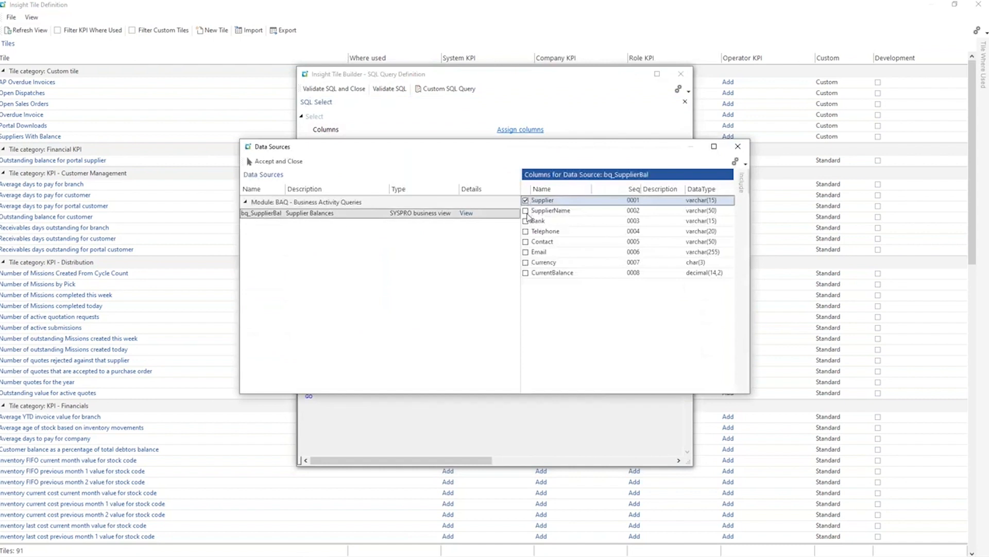
pyautogui.click(526, 211)
pyautogui.click(526, 222)
pyautogui.click(526, 232)
pyautogui.click(526, 242)
pyautogui.click(526, 252)
pyautogui.click(526, 262)
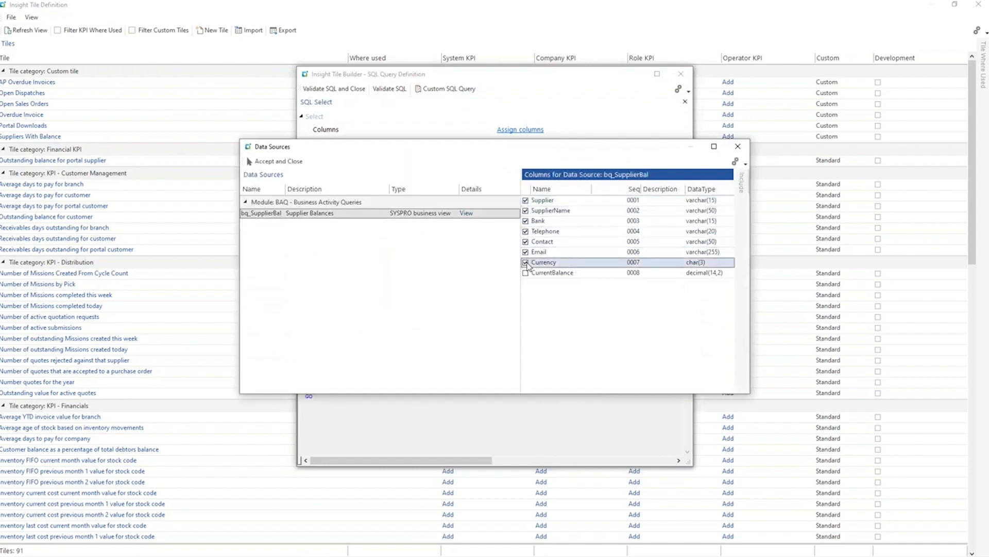
pyautogui.click(527, 272)
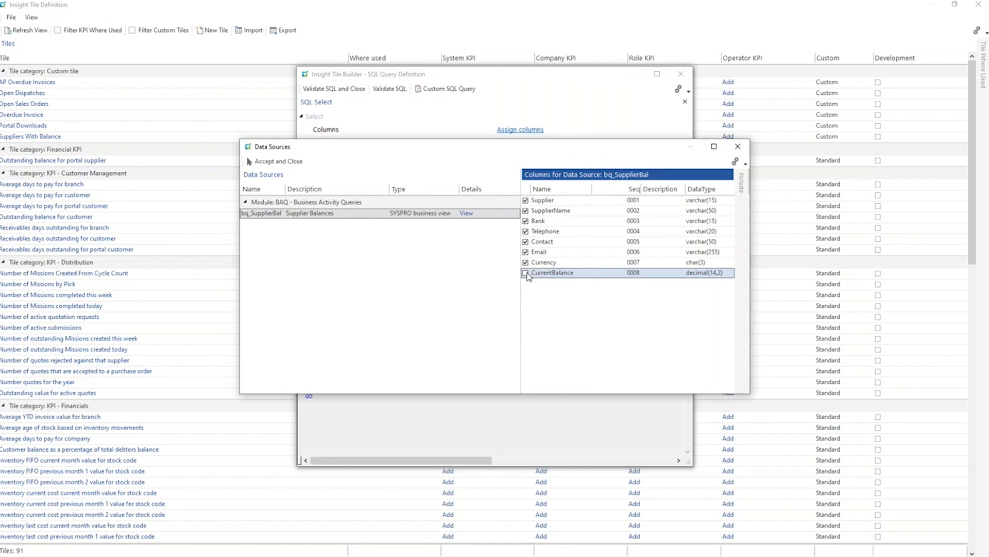
pyautogui.click(526, 273)
pyautogui.click(274, 161)
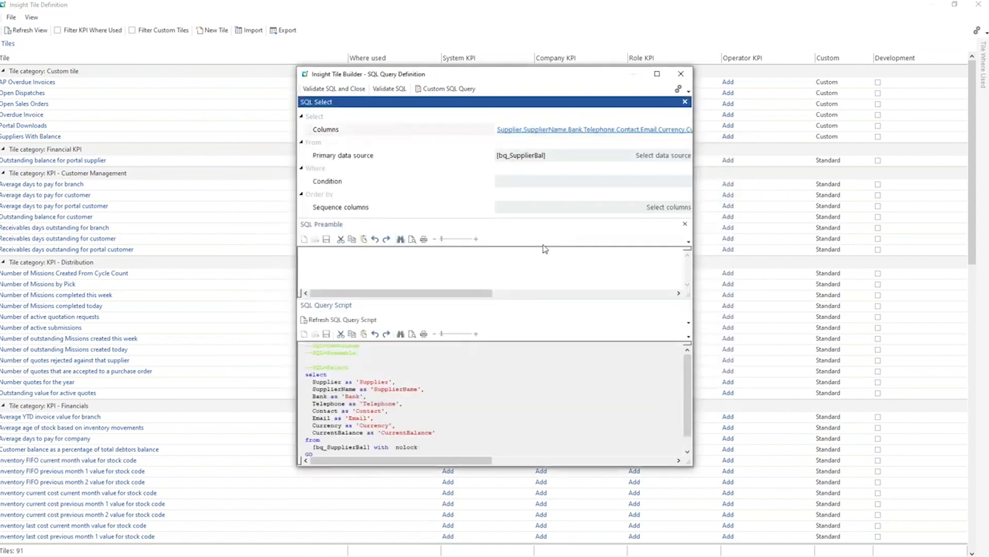
# Validate and close the detail query, save the Supplier Bal tile, and close Tile Definition.
pyautogui.click(389, 89)
pyautogui.click(345, 90)
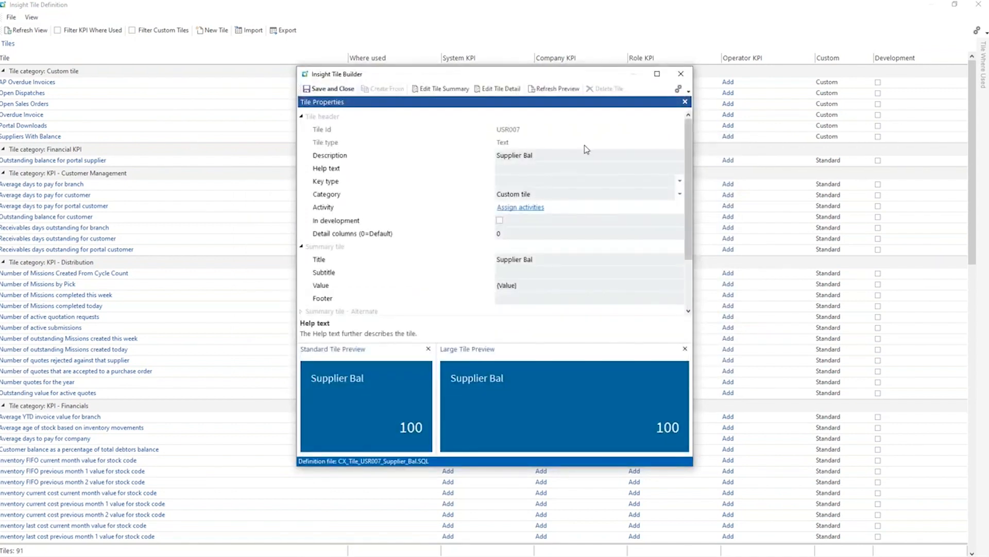
pyautogui.click(322, 91)
pyautogui.click(977, 10)
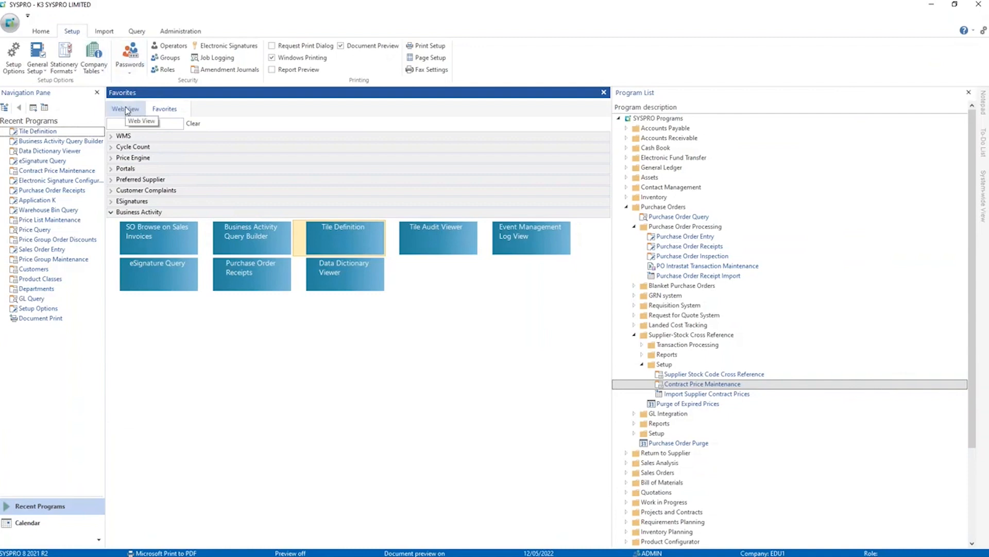
# Show the main menu's web view and open its SYSPRO Client version for editing.
pyautogui.click(126, 109)
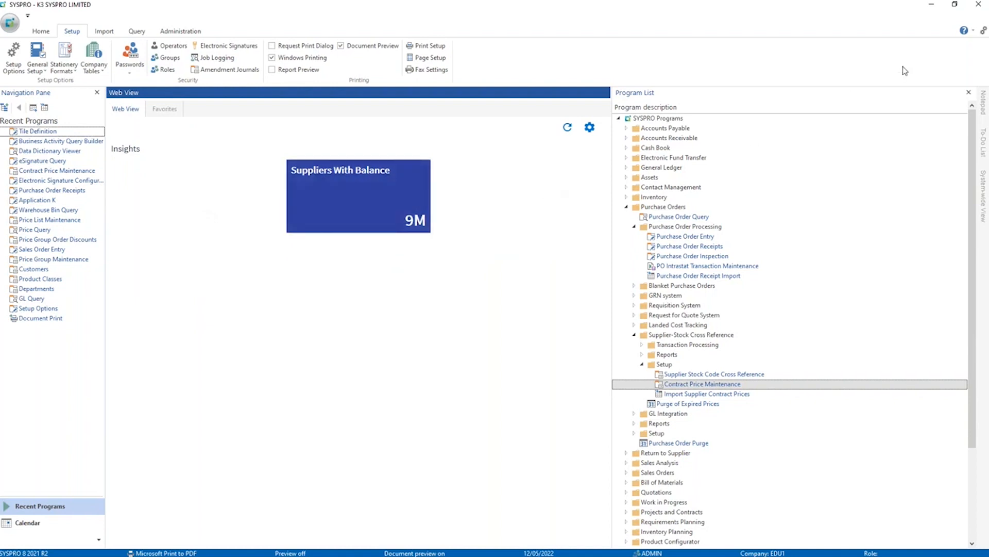
pyautogui.click(983, 31)
pyautogui.click(295, 246)
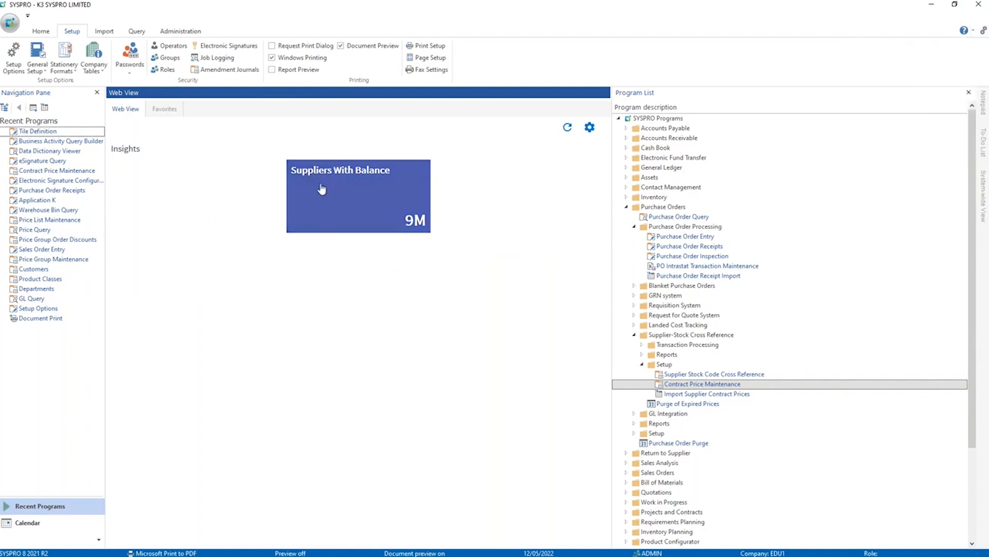
pyautogui.click(983, 31)
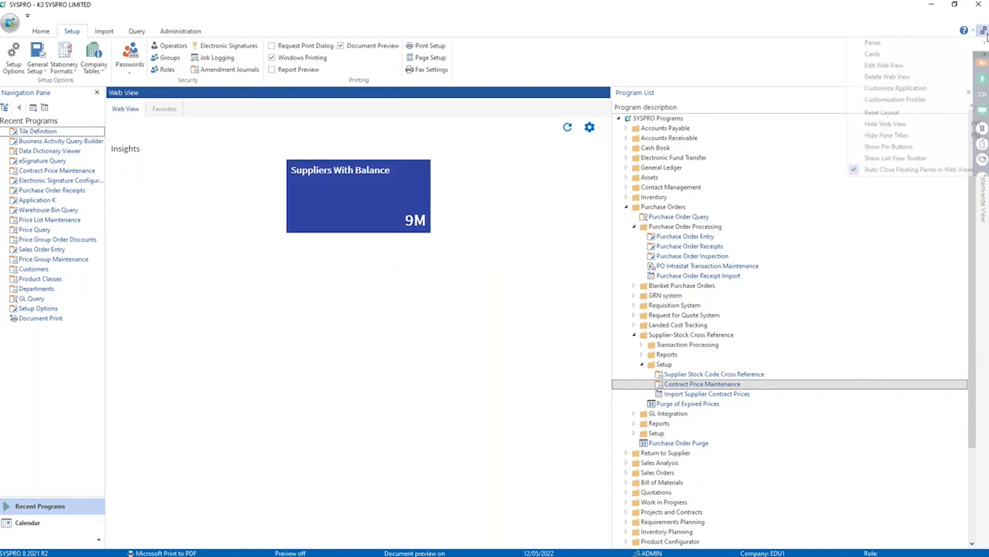
pyautogui.click(926, 66)
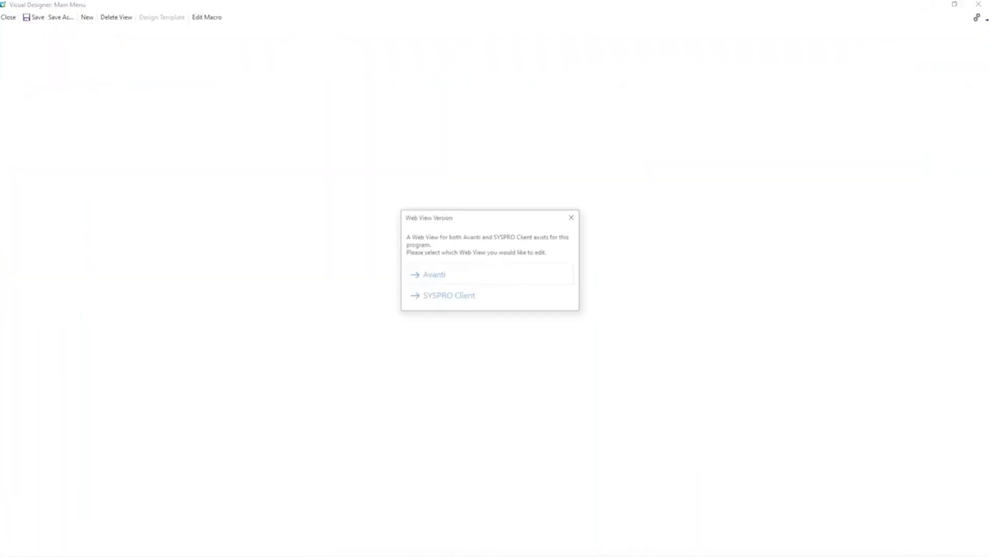
pyautogui.click(449, 297)
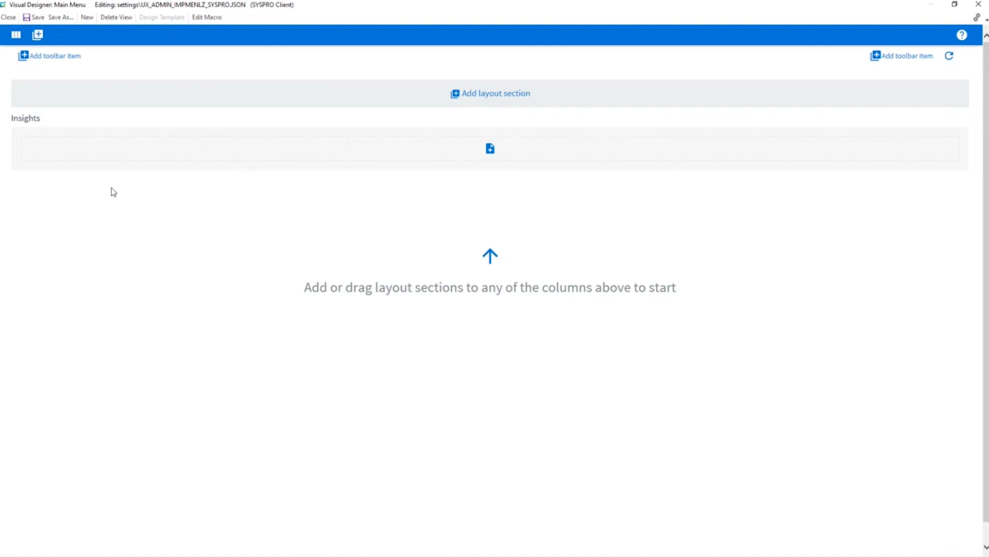
# Start adding a tile to the Insights section and choose Supplier Bal from the Custom tile category.
pyautogui.click(491, 153)
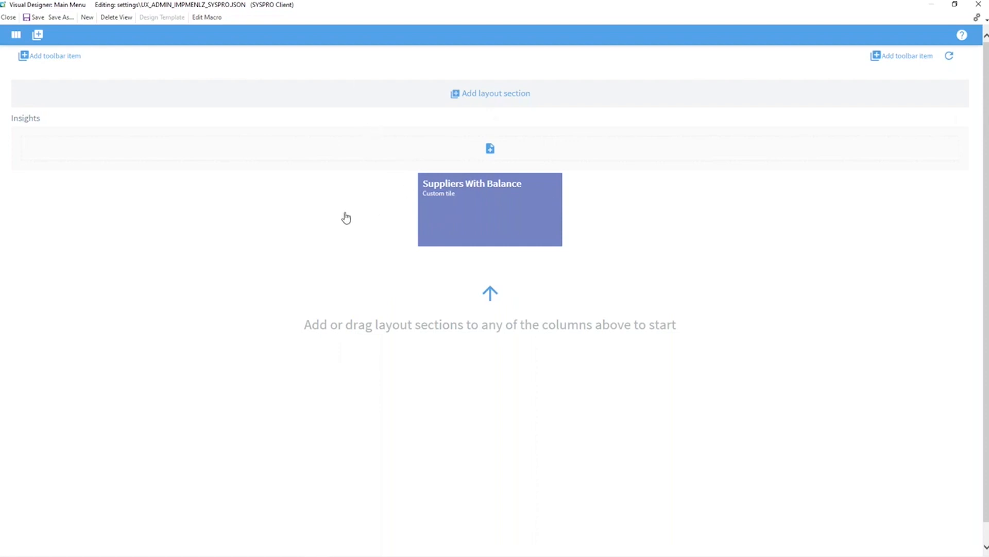
pyautogui.click(233, 208)
pyautogui.click(299, 227)
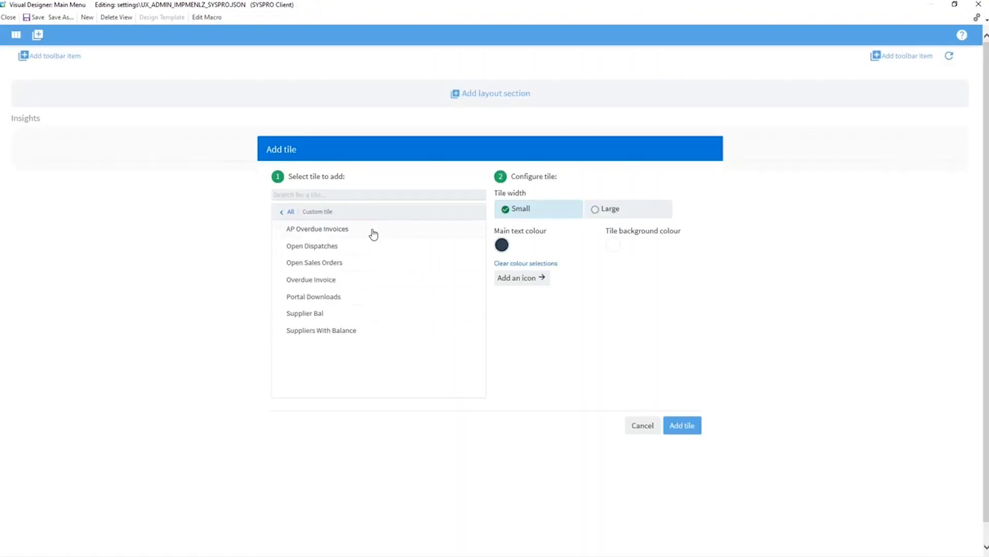
pyautogui.click(301, 315)
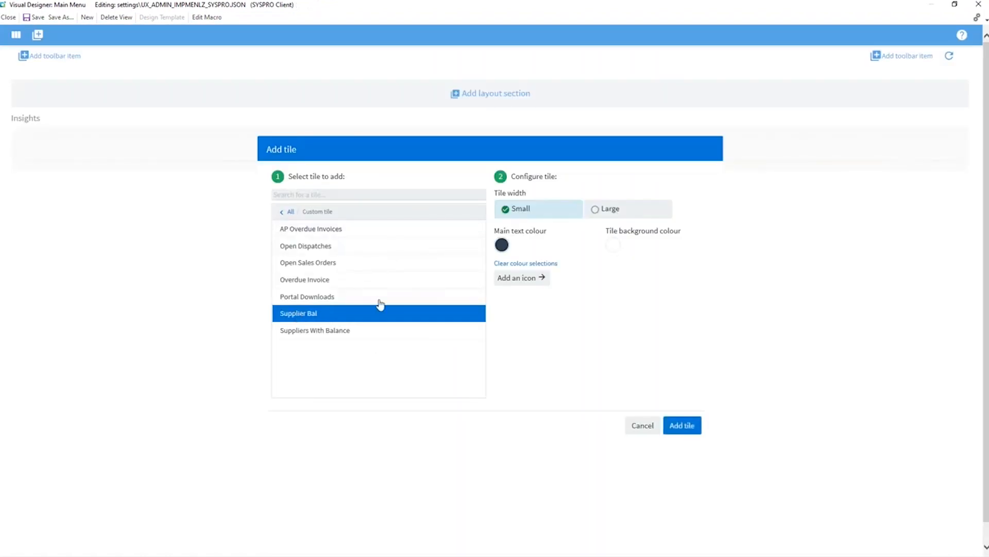
# Give the Supplier Bal tile a teal background, white main text and Large width, add it, and save the web view.
pyautogui.click(608, 248)
pyautogui.click(656, 233)
pyautogui.click(503, 246)
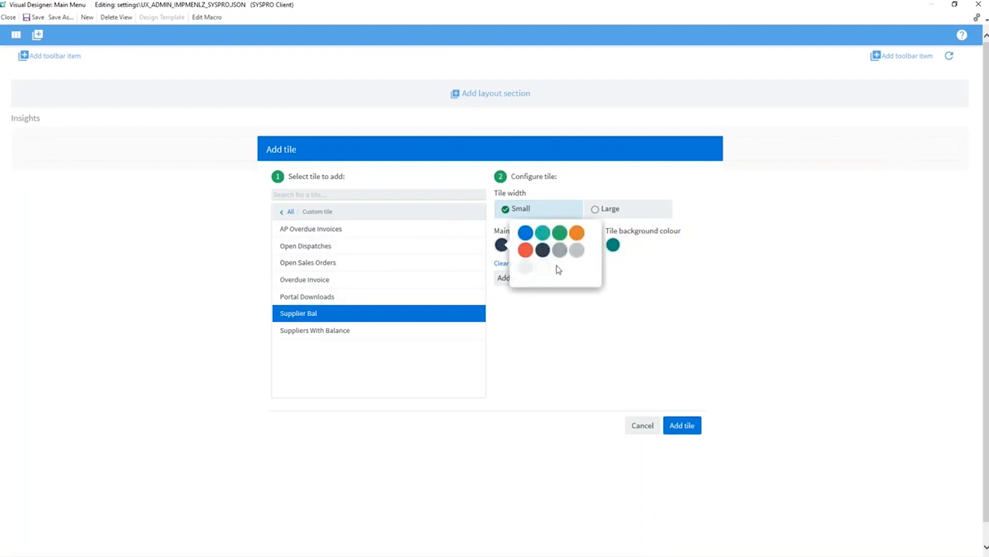
pyautogui.click(544, 267)
pyautogui.click(597, 210)
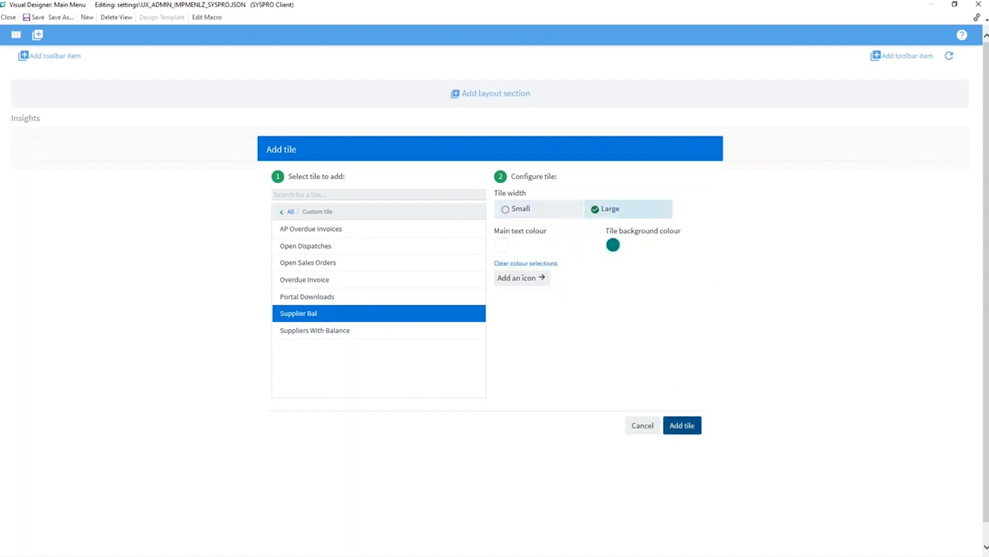
pyautogui.click(683, 425)
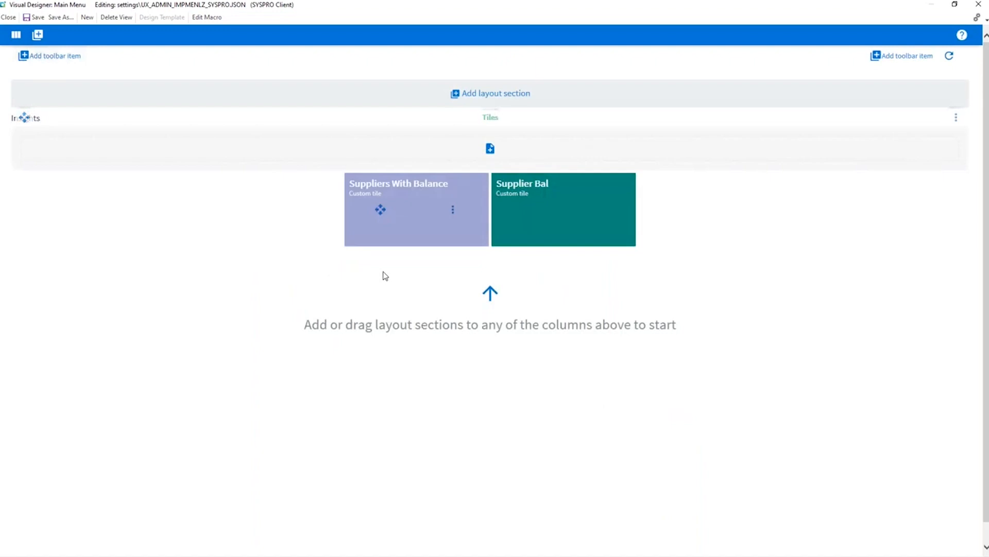
pyautogui.click(40, 20)
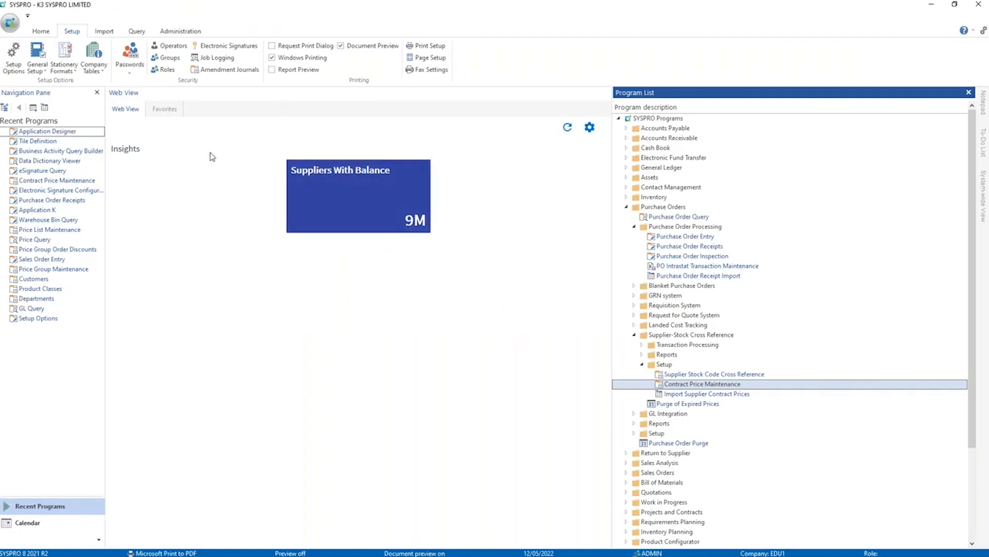
# Try to refresh the web view and dismiss the script errors.
pyautogui.click(566, 134)
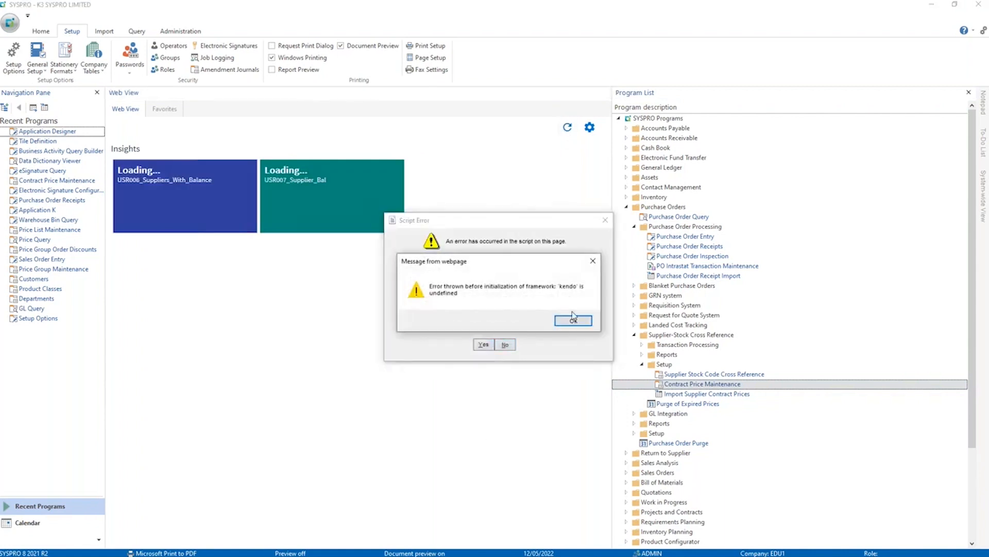
pyautogui.click(574, 318)
pyautogui.click(484, 346)
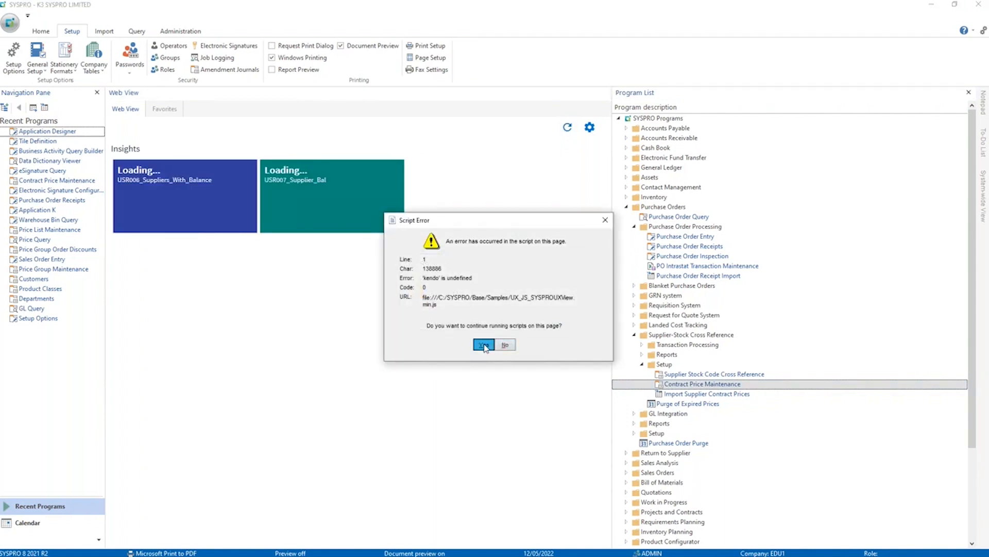
pyautogui.click(481, 350)
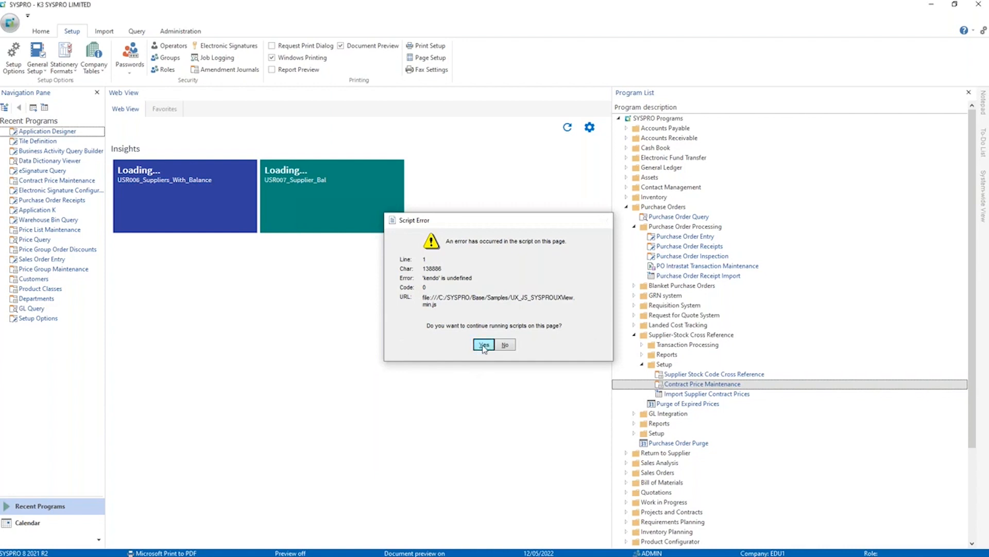
pyautogui.click(480, 351)
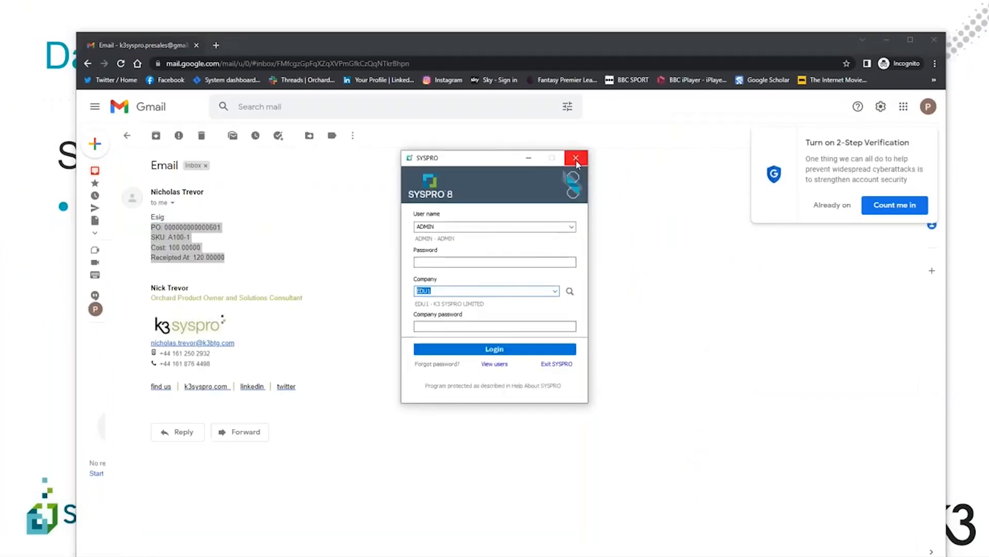
# Try logging back in to company EDU1 as ADMIN and dismiss the web view's script errors.
pyautogui.click(484, 349)
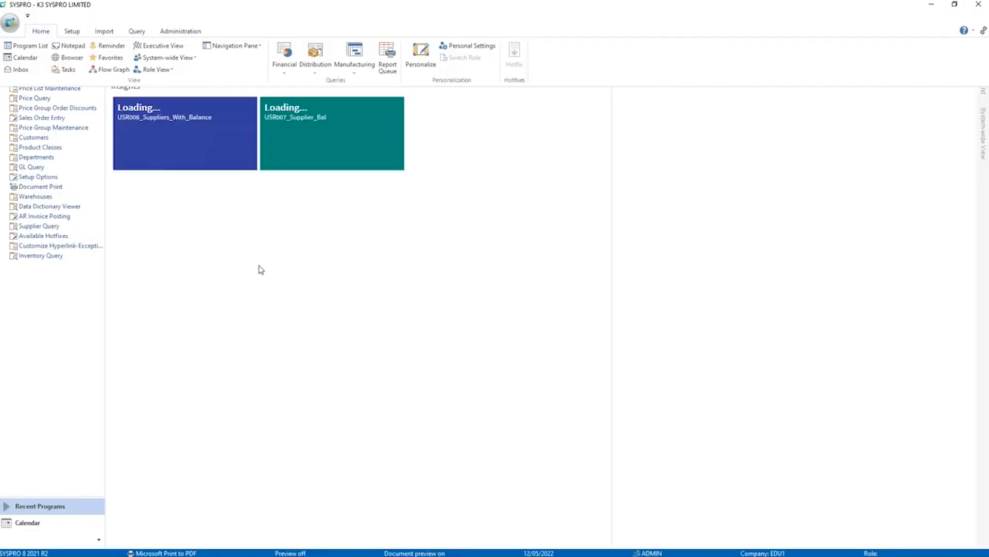
pyautogui.click(567, 321)
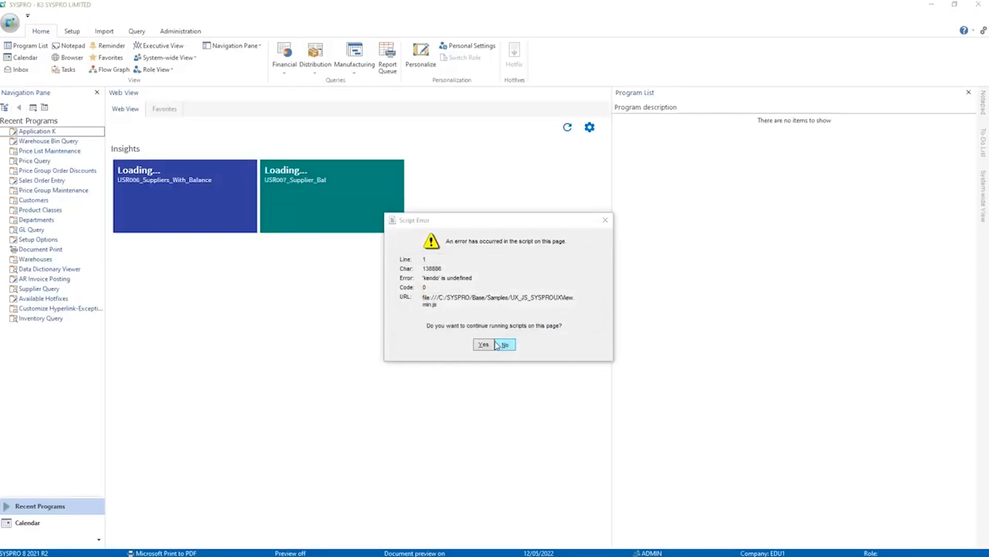
pyautogui.click(510, 345)
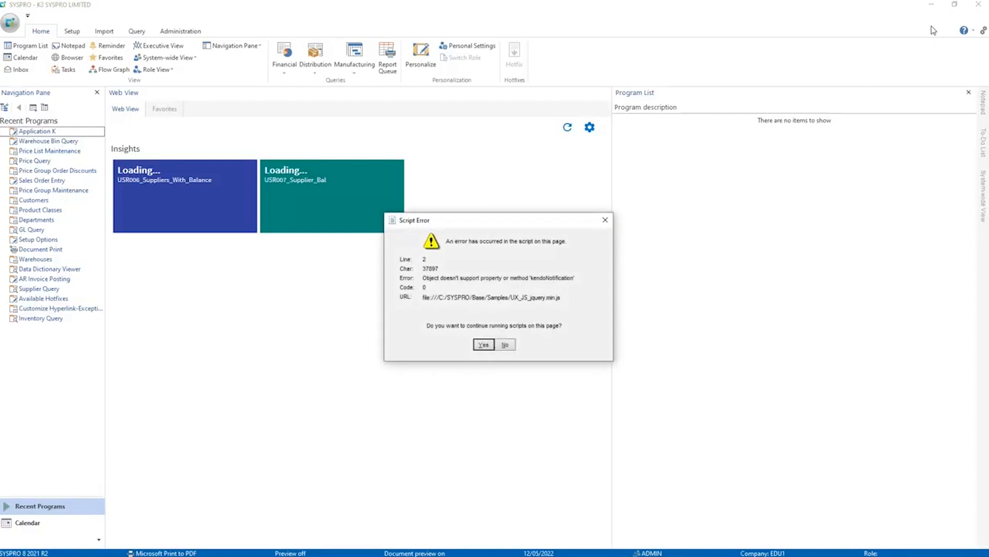
pyautogui.click(494, 344)
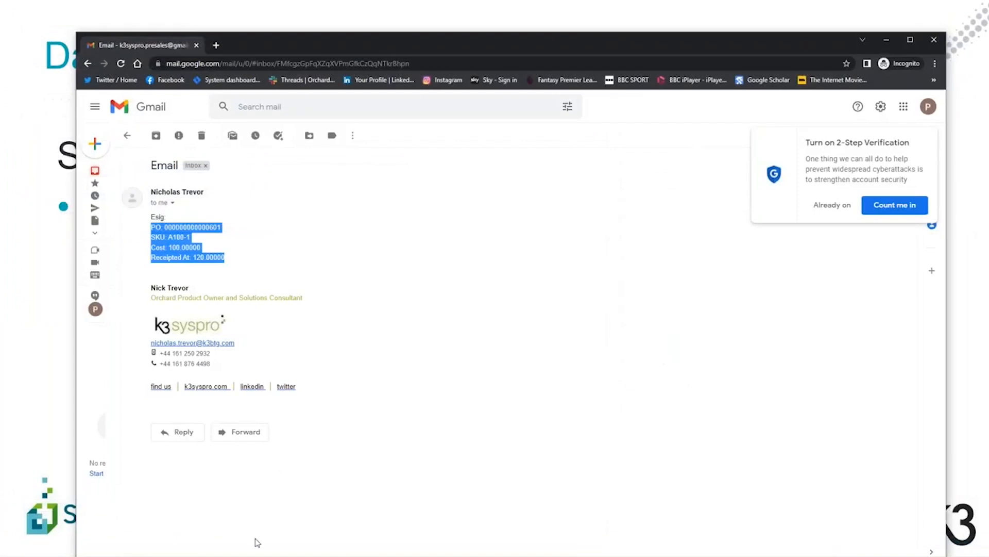
# Relaunch SYSPRO and log in to company EDU1 as operator admin.
pyautogui.moveTo(247, 555)
pyautogui.click(314, 547)
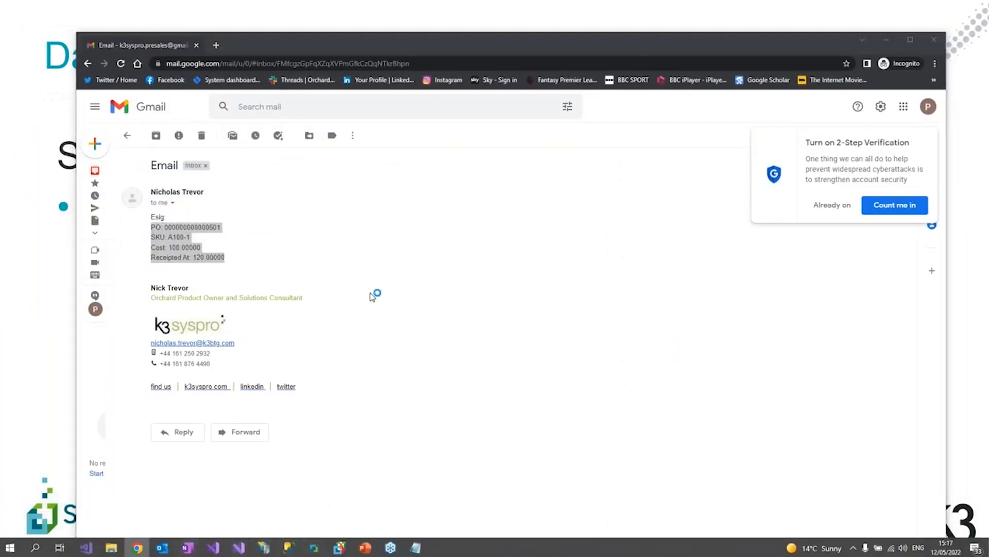
pyautogui.write('admin')
pyautogui.press('Tab')
pyautogui.press('Tab')
pyautogui.write('edu1')
pyautogui.press('Tab')
pyautogui.press('Return')
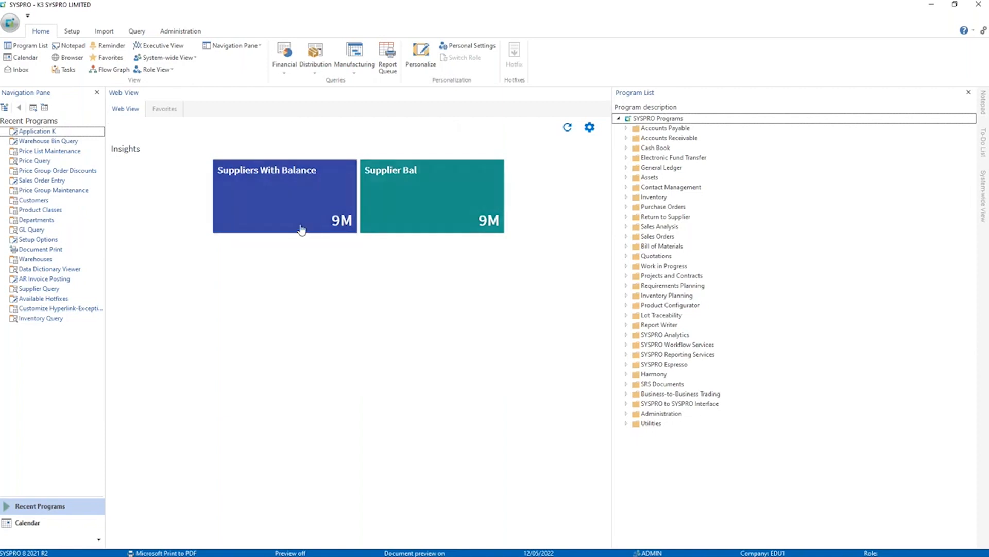
# Open the Supplier Bal tile's details, view the invoices for Bicycles Unlimited, and close both windows.
pyautogui.click(434, 214)
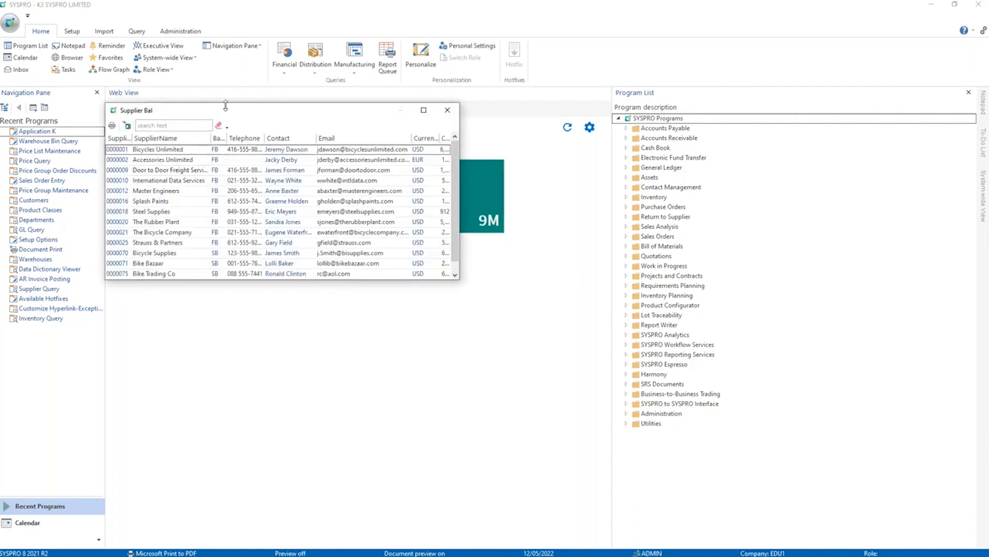
pyautogui.moveTo(234, 112); pyautogui.dragTo(435, 120)
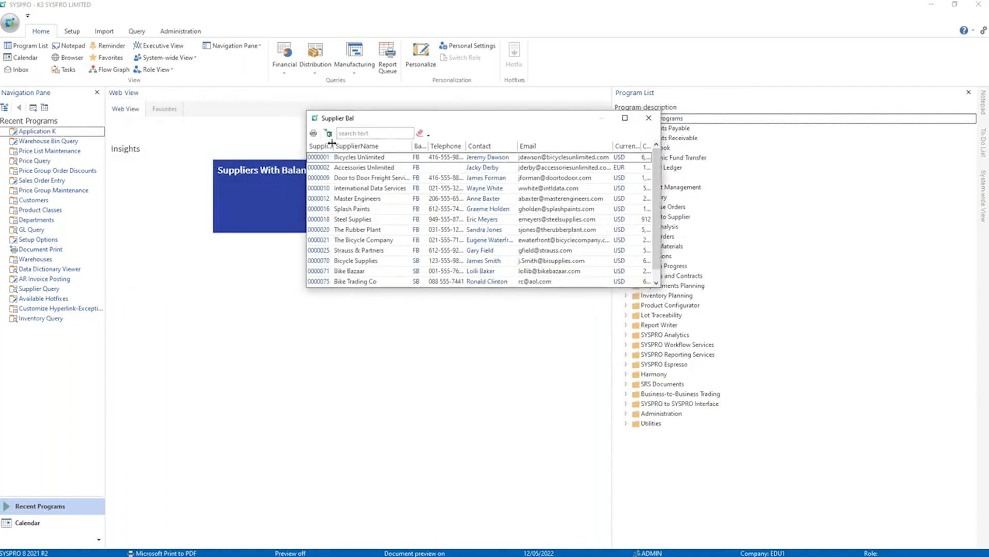
pyautogui.click(368, 157)
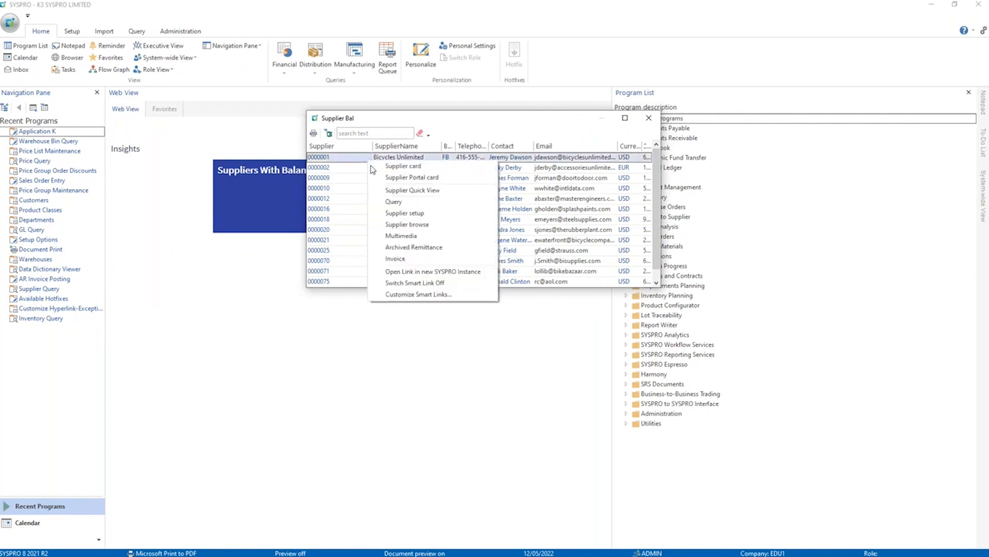
pyautogui.click(422, 260)
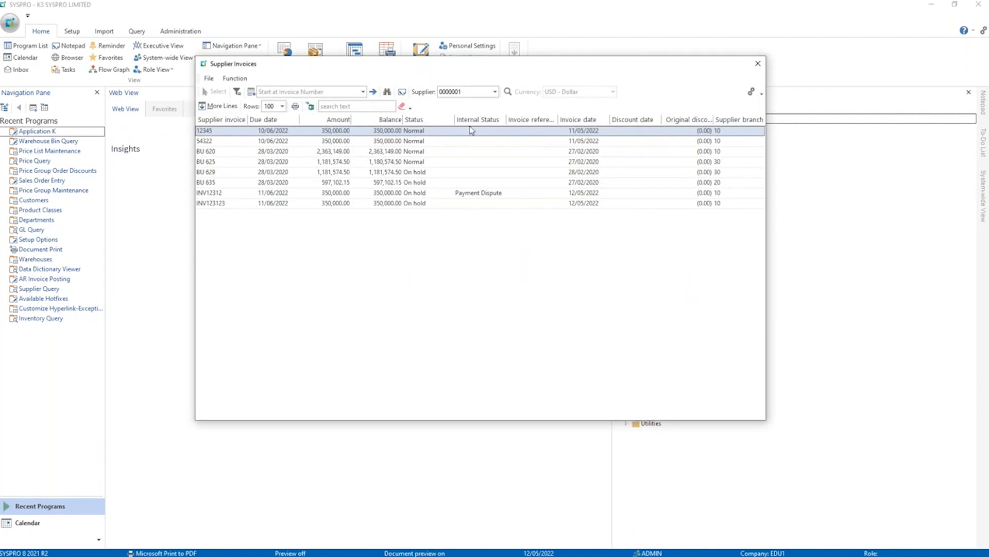
pyautogui.click(758, 64)
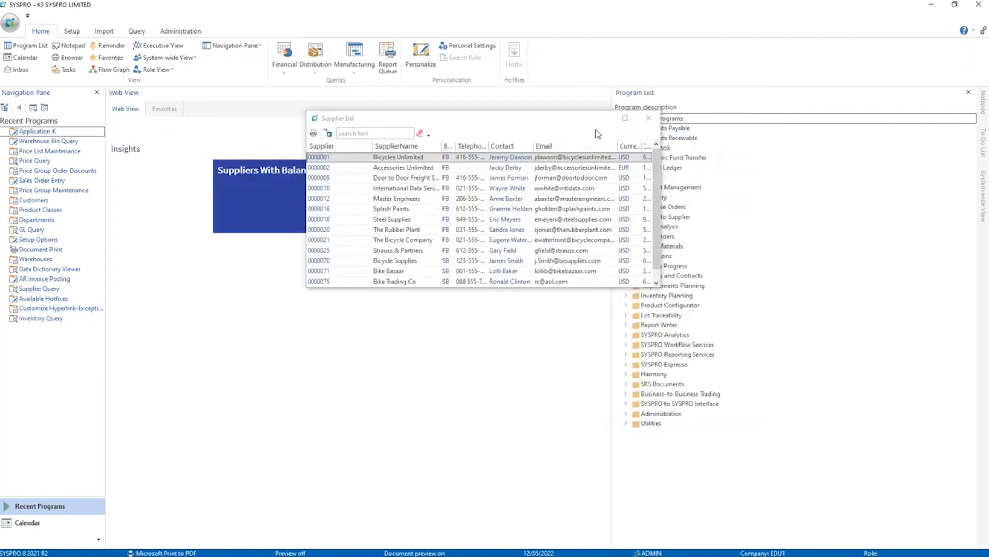
pyautogui.click(648, 119)
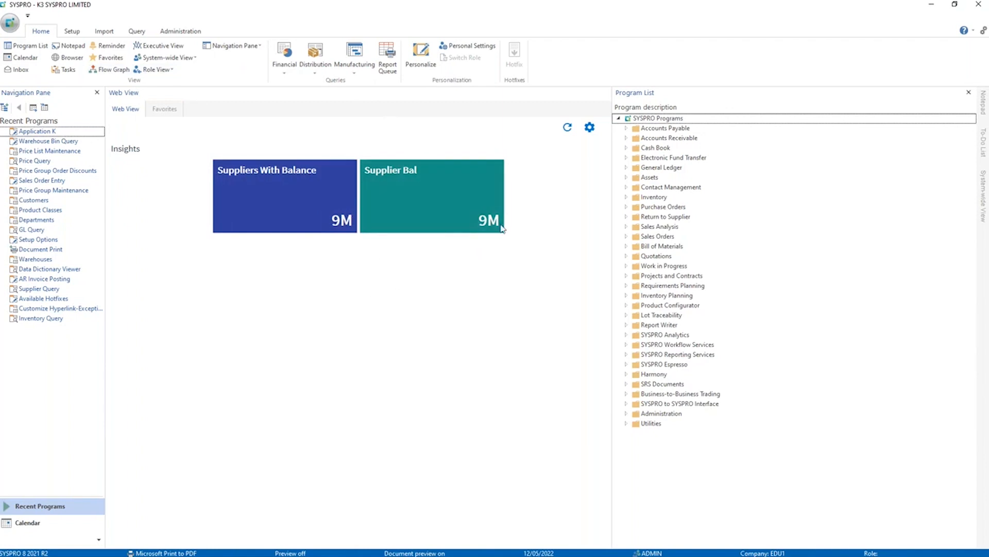
# Switch to the PowerPoint slide show and advance from the data access slide to the Tools used slide.
pyautogui.click(336, 328)
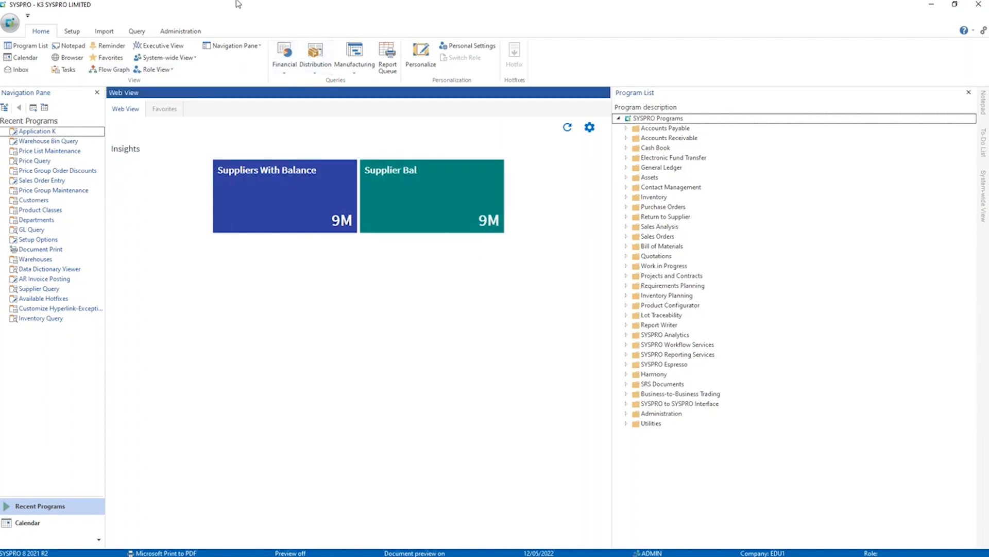
pyautogui.hotkey('alt', 'Tab')
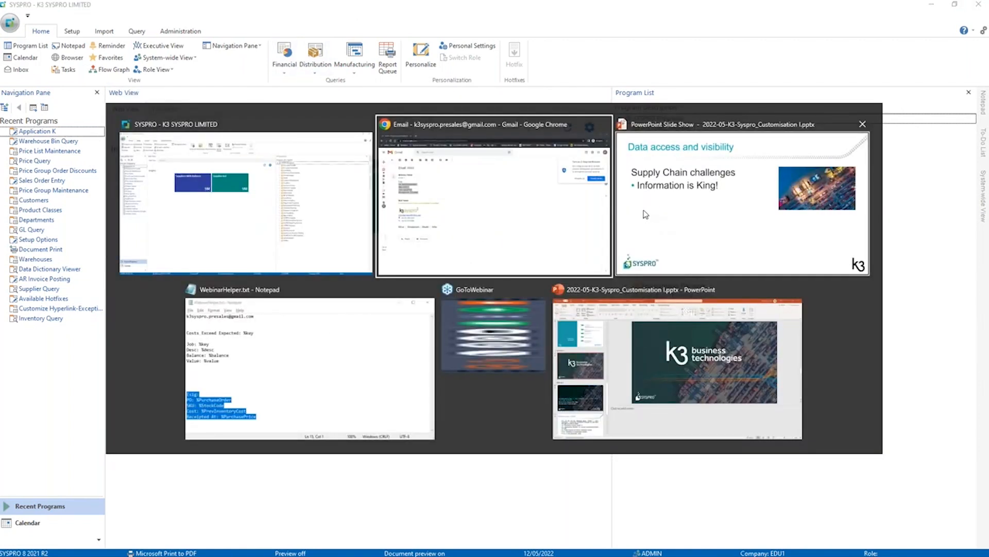
pyautogui.click(645, 215)
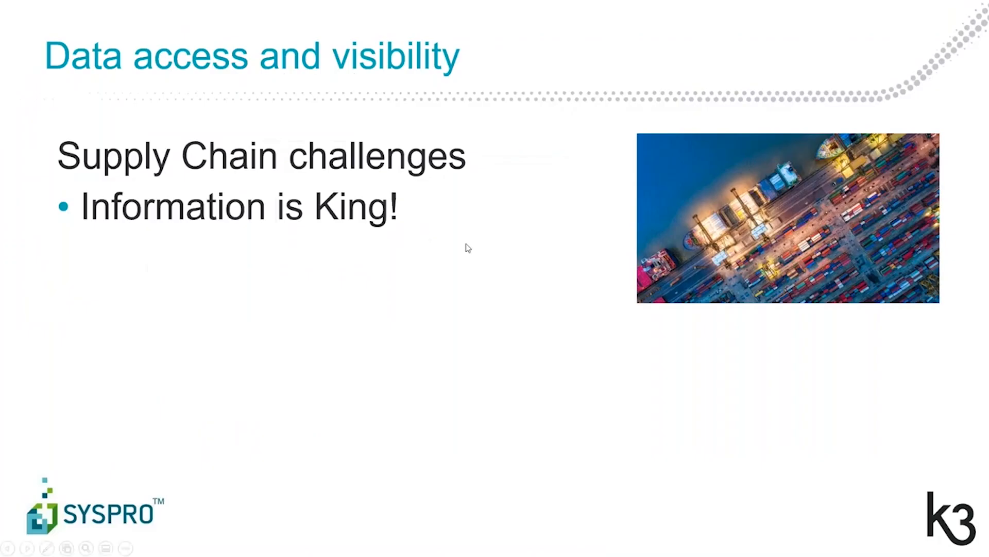
pyautogui.click(465, 248)
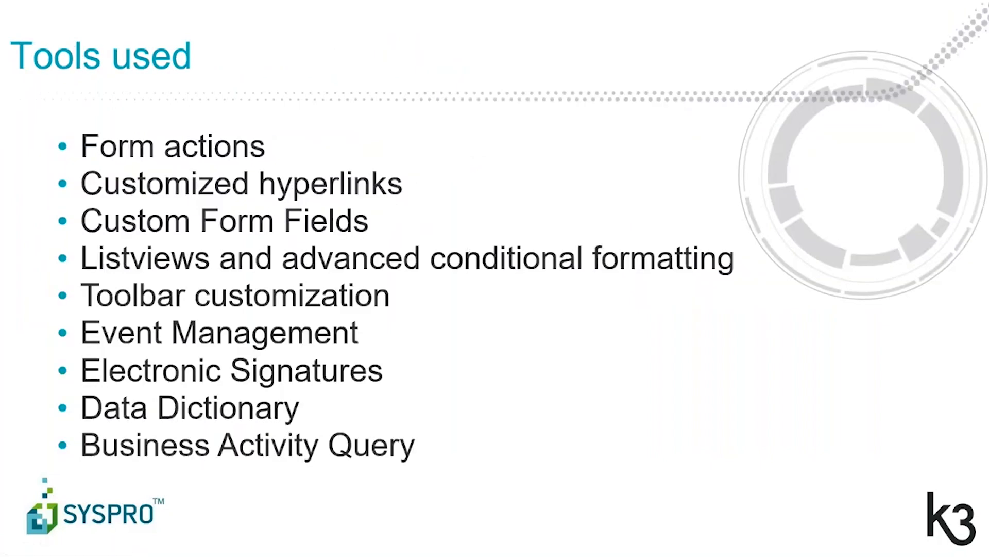